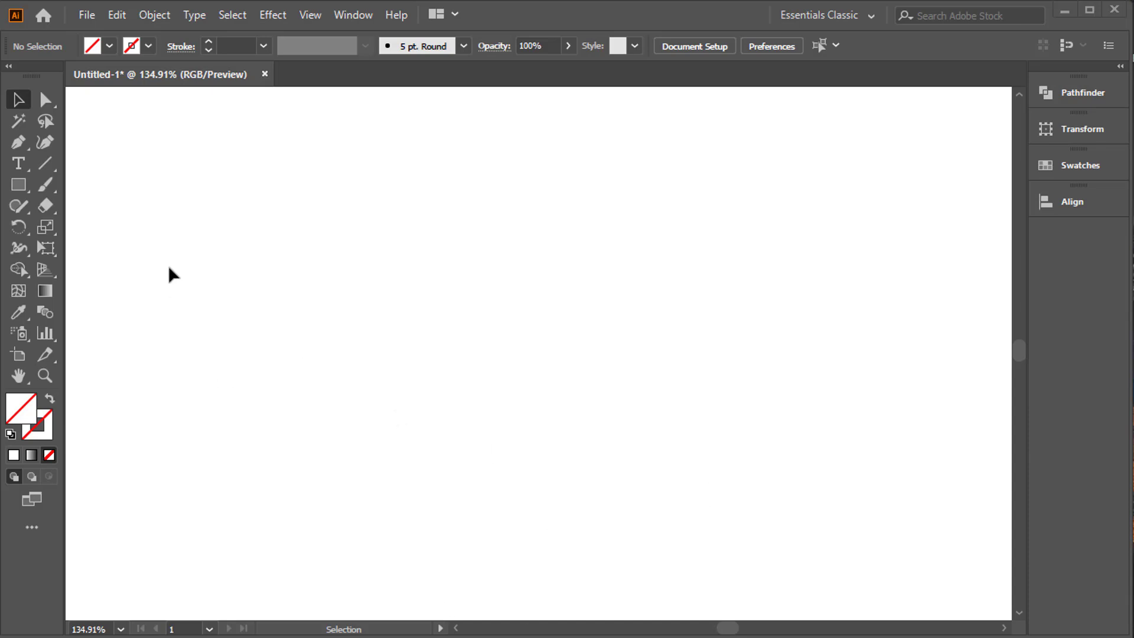
Draw a large circle with the Ellipse tool in the middle of the blank canvas.
{"action": "left_click", "coordinate": [18, 184]}
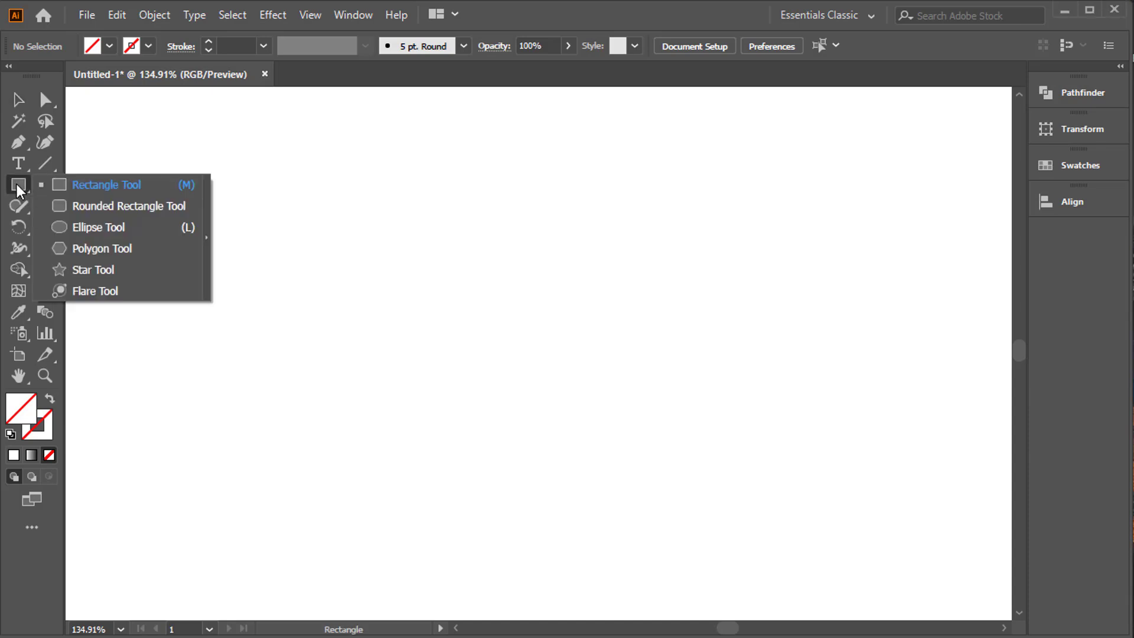
{"action": "left_click", "coordinate": [84, 233]}
{"action": "left_click_drag", "start_coordinate": [386, 176], "coordinate": [715, 504]}
{"action": "left_click", "coordinate": [18, 100]}
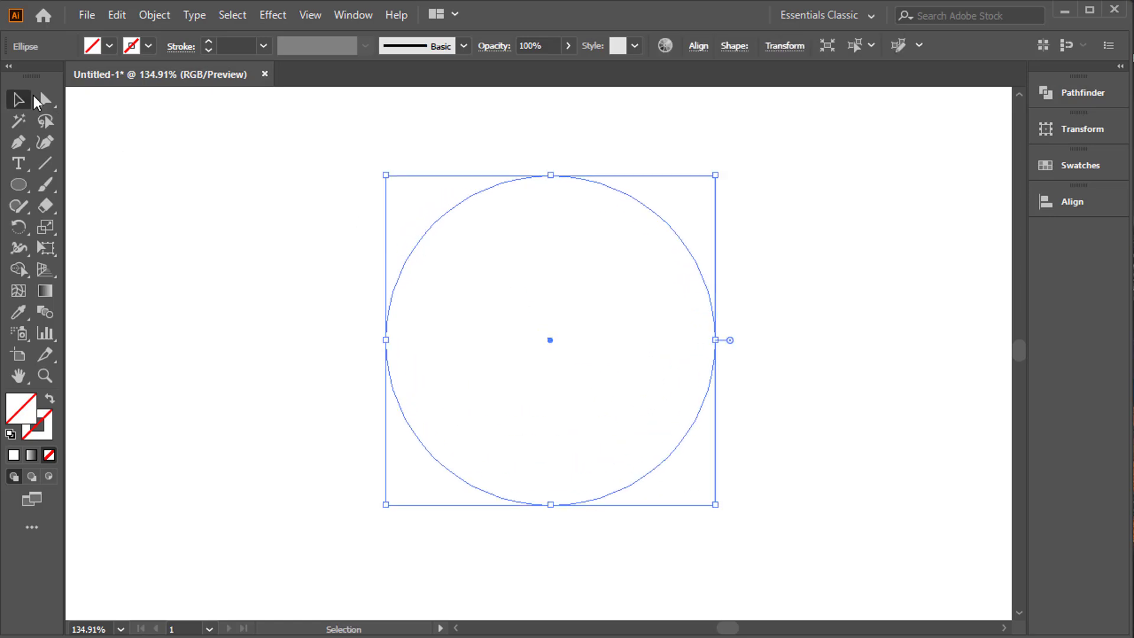
Fill the circle with red and shift it slightly downward.
{"action": "left_click", "coordinate": [94, 48]}
{"action": "left_click", "coordinate": [57, 74]}
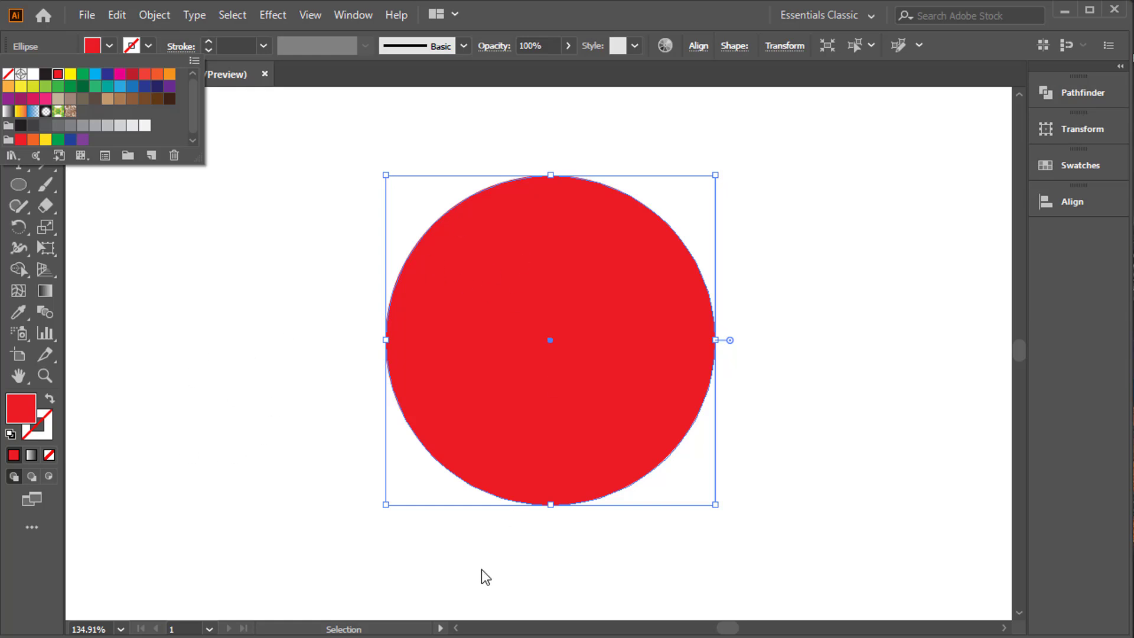
{"action": "left_click", "coordinate": [544, 267]}
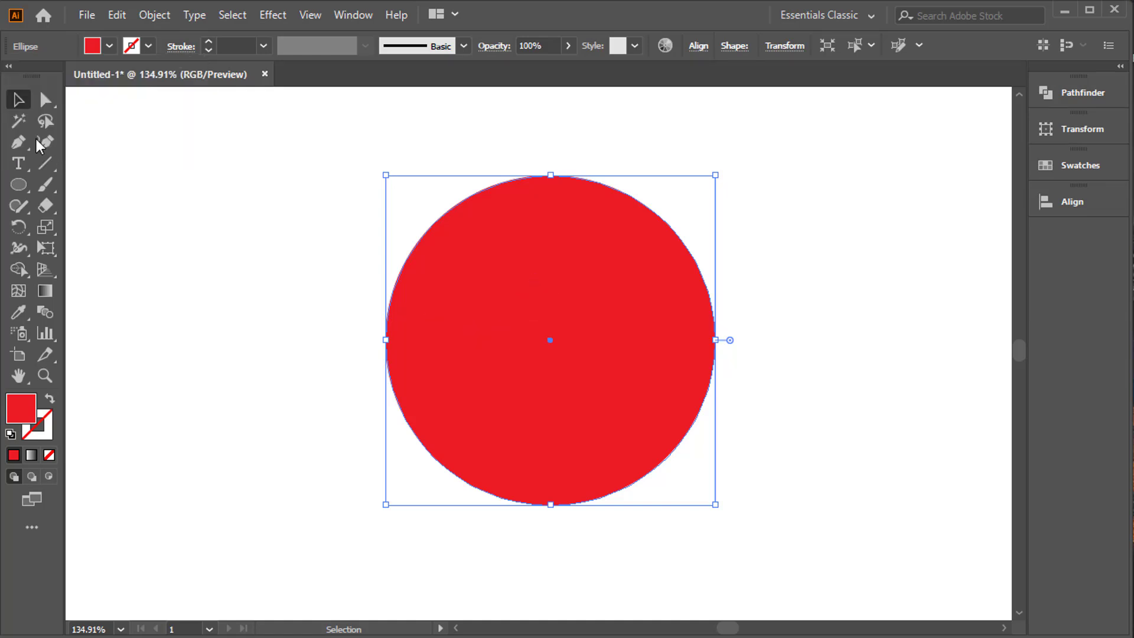
{"action": "left_click_drag", "start_coordinate": [503, 248], "coordinate": [505, 266]}
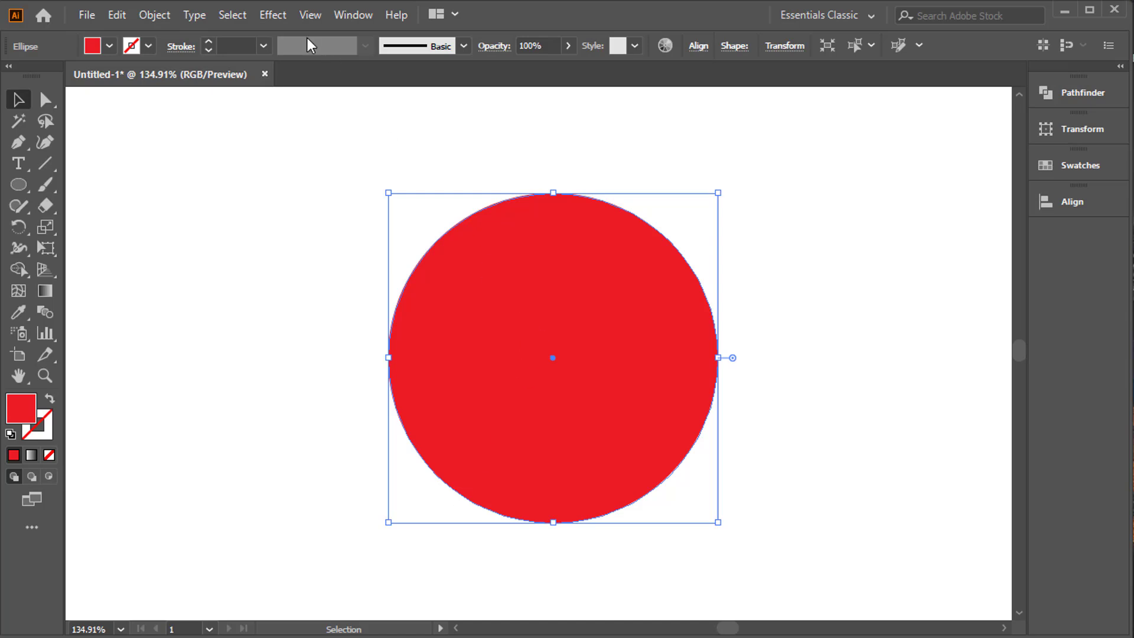
Start a Roughen effect on the red circle with Smooth points.
{"action": "left_click", "coordinate": [279, 17]}
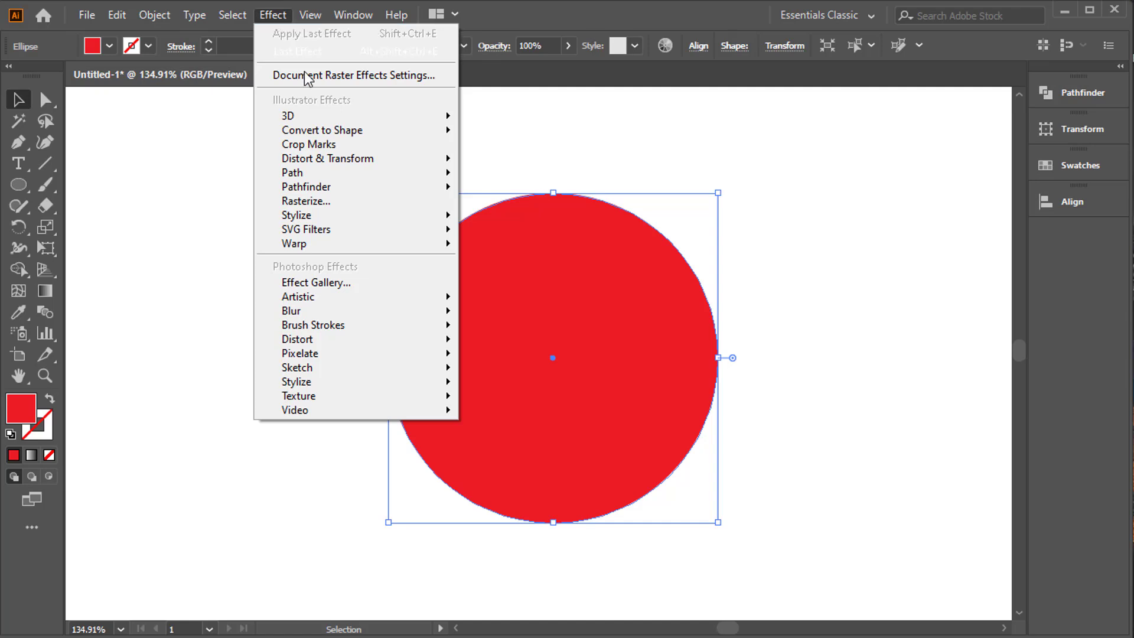
{"action": "mouse_move", "coordinate": [334, 165]}
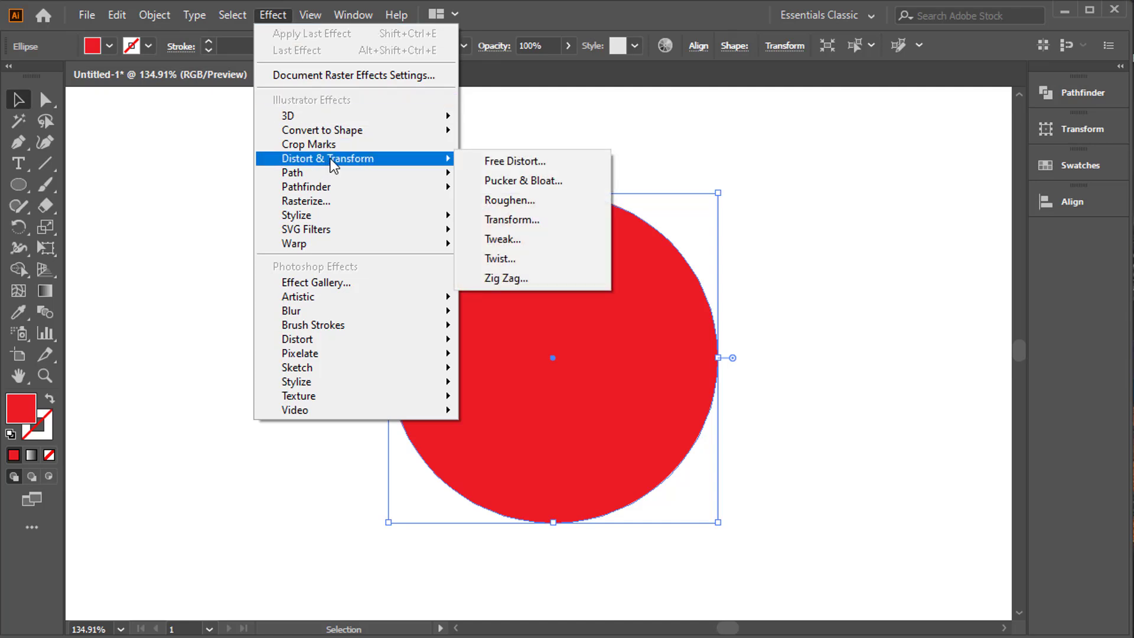
{"action": "left_click", "coordinate": [538, 199]}
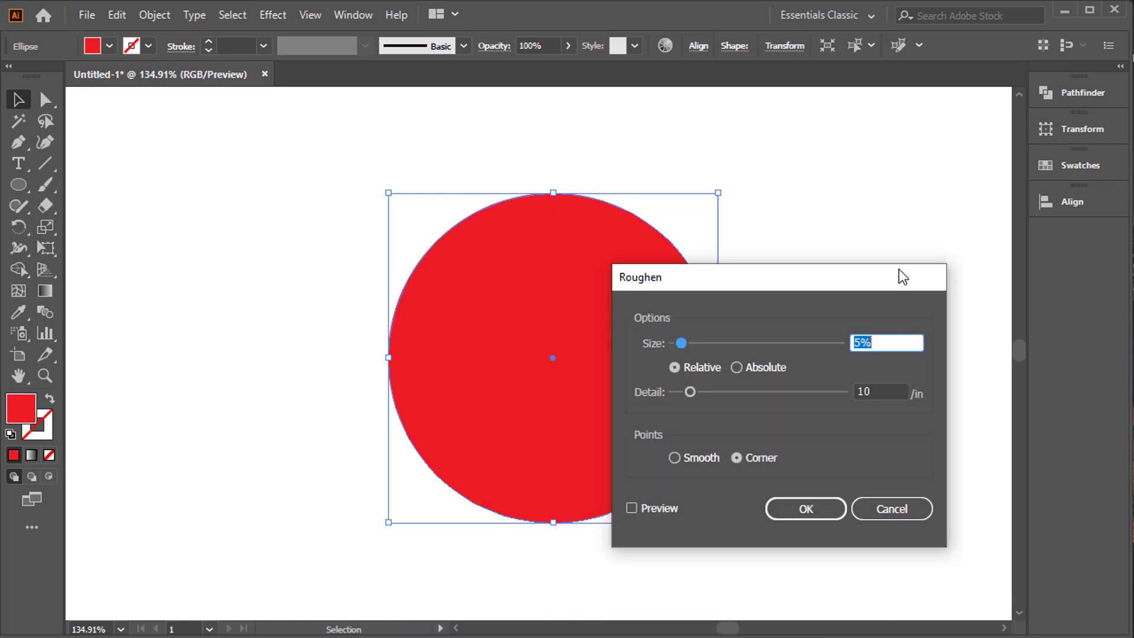
{"action": "left_click_drag", "start_coordinate": [889, 277], "coordinate": [1032, 225]}
{"action": "left_click", "coordinate": [845, 400]}
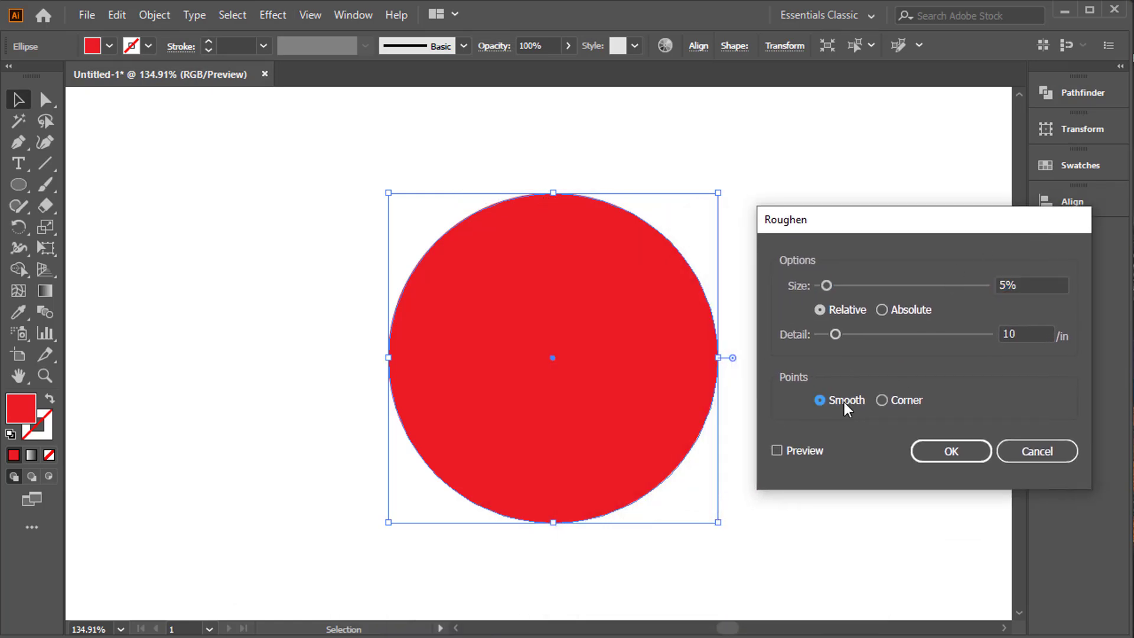
Turn on the Roughen preview and set the size to 70% and the detail to 50 per inch.
{"action": "left_click_drag", "start_coordinate": [829, 285], "coordinate": [912, 285]}
{"action": "left_click_drag", "start_coordinate": [835, 335], "coordinate": [915, 330]}
{"action": "left_click", "coordinate": [795, 449]}
{"action": "left_click_drag", "start_coordinate": [912, 285], "coordinate": [956, 285]}
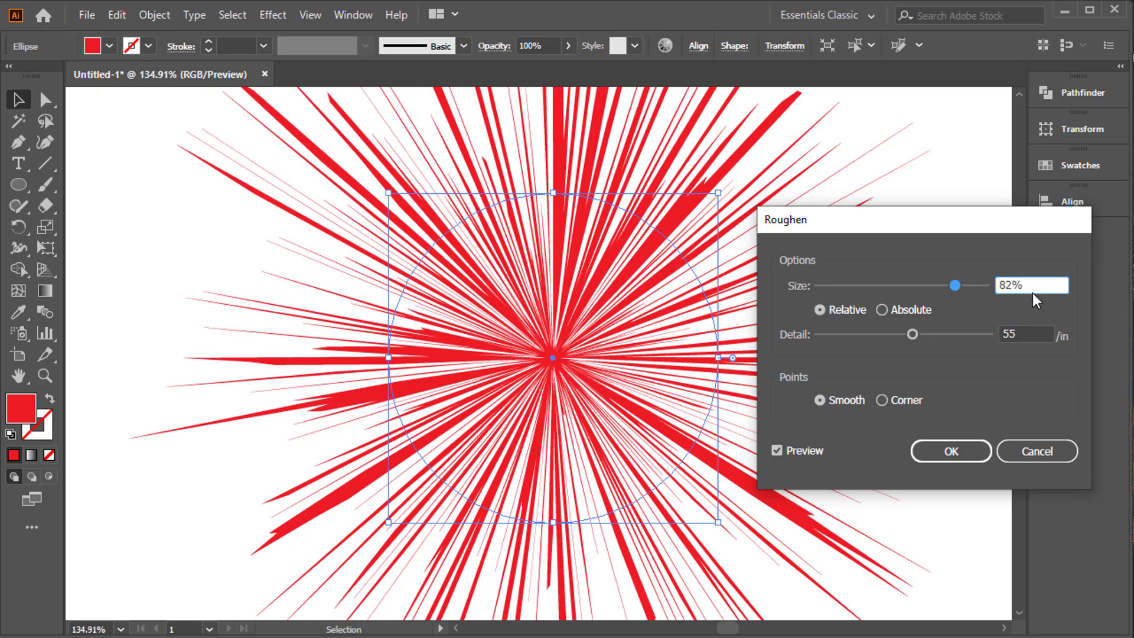
{"action": "type", "text": "72"}
{"action": "left_click", "coordinate": [952, 335]}
{"action": "left_click_drag", "start_coordinate": [951, 335], "coordinate": [905, 331]}
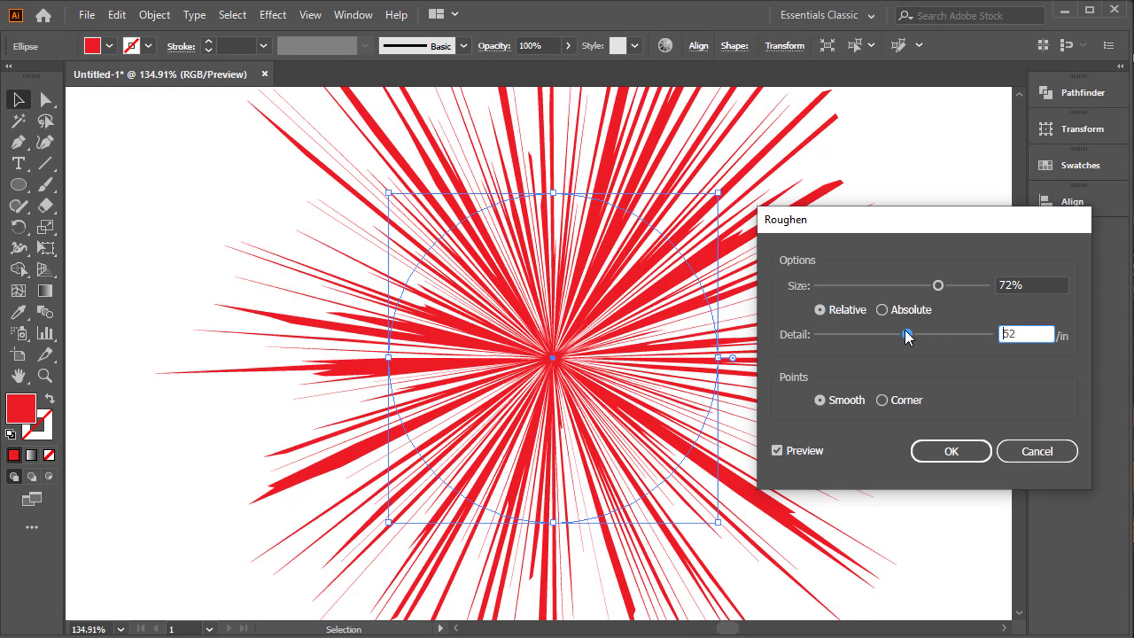
{"action": "left_click_drag", "start_coordinate": [1054, 335], "coordinate": [997, 335]}
{"action": "type", "text": "50"}
{"action": "left_click_drag", "start_coordinate": [1032, 282], "coordinate": [999, 285]}
{"action": "type", "text": "70"}
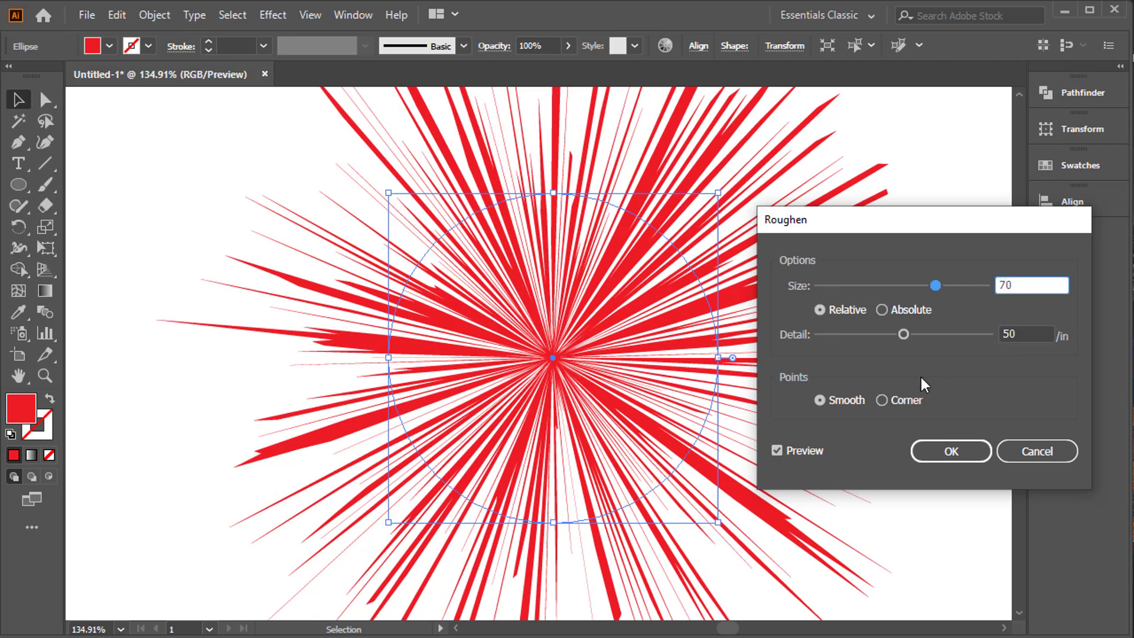
Try Corner points and the Absolute size option with a larger size in the Roughen settings.
{"action": "left_click", "coordinate": [828, 404]}
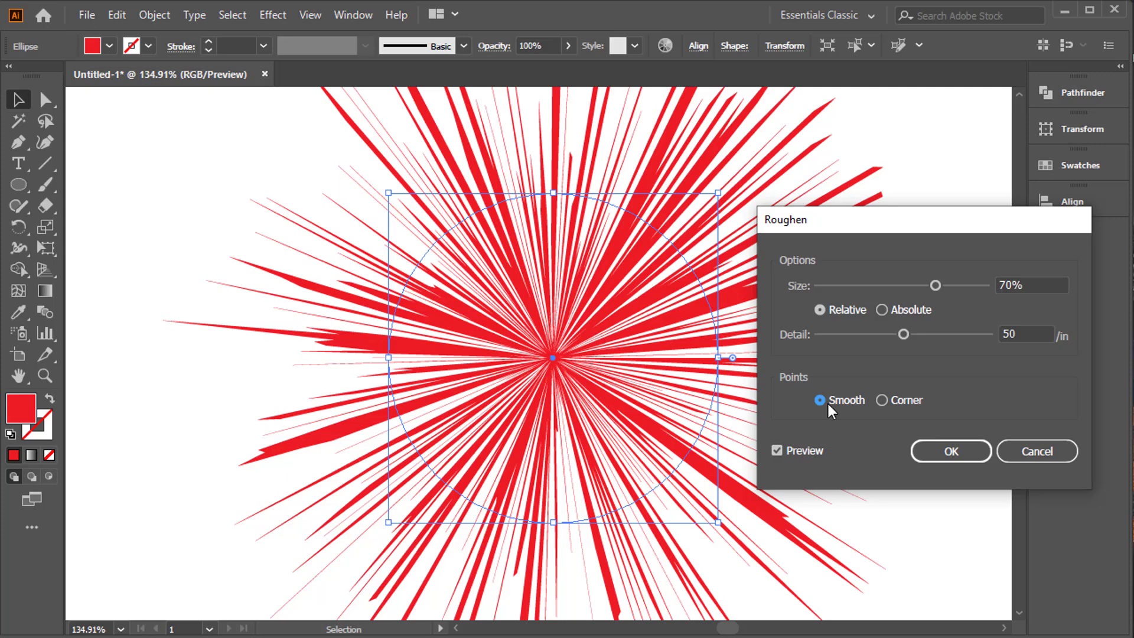
{"action": "left_click", "coordinate": [894, 403]}
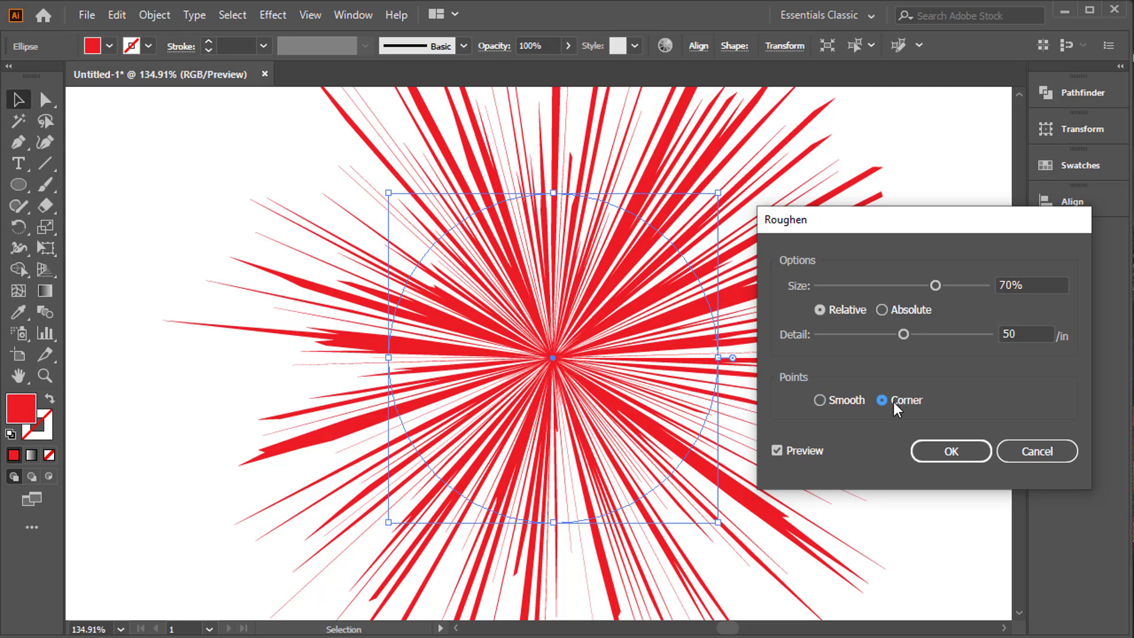
{"action": "left_click", "coordinate": [838, 400]}
{"action": "left_click", "coordinate": [842, 310]}
{"action": "left_click", "coordinate": [894, 314]}
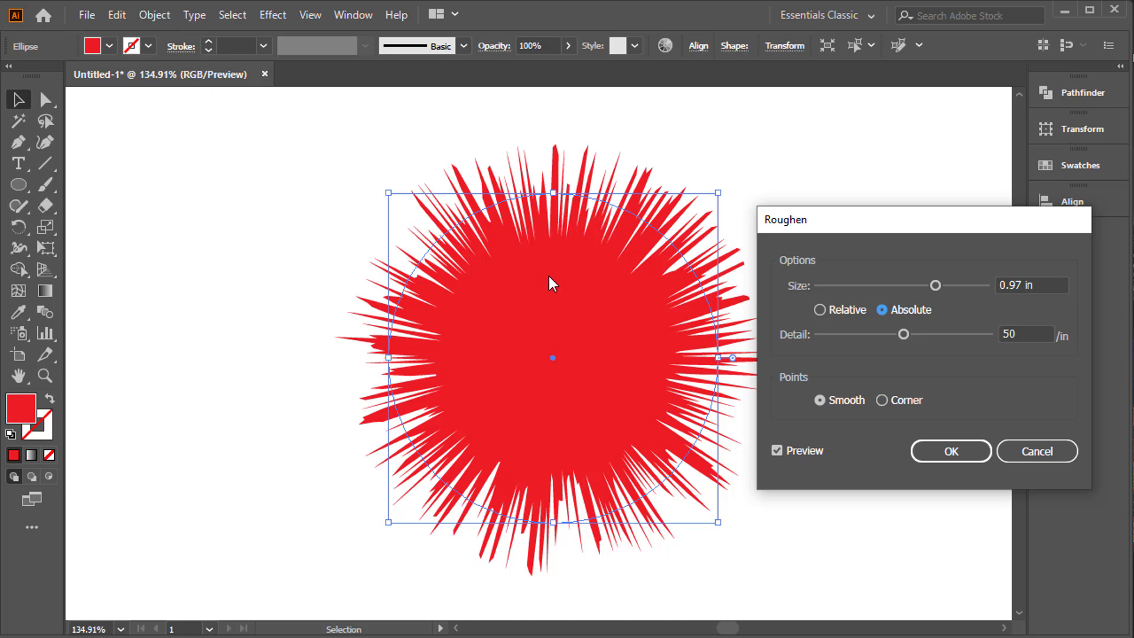
{"action": "left_click_drag", "start_coordinate": [937, 286], "coordinate": [966, 303]}
{"action": "type", "text": "10"}
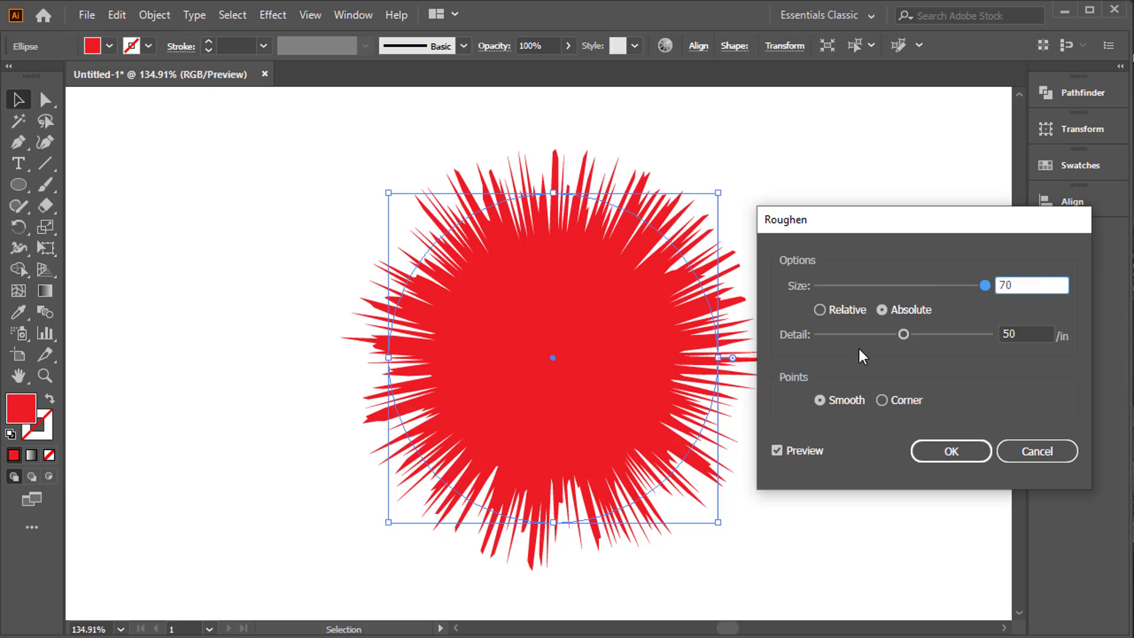
Apply the Roughen effect with a Relative size of 70%.
{"action": "left_click", "coordinate": [848, 311]}
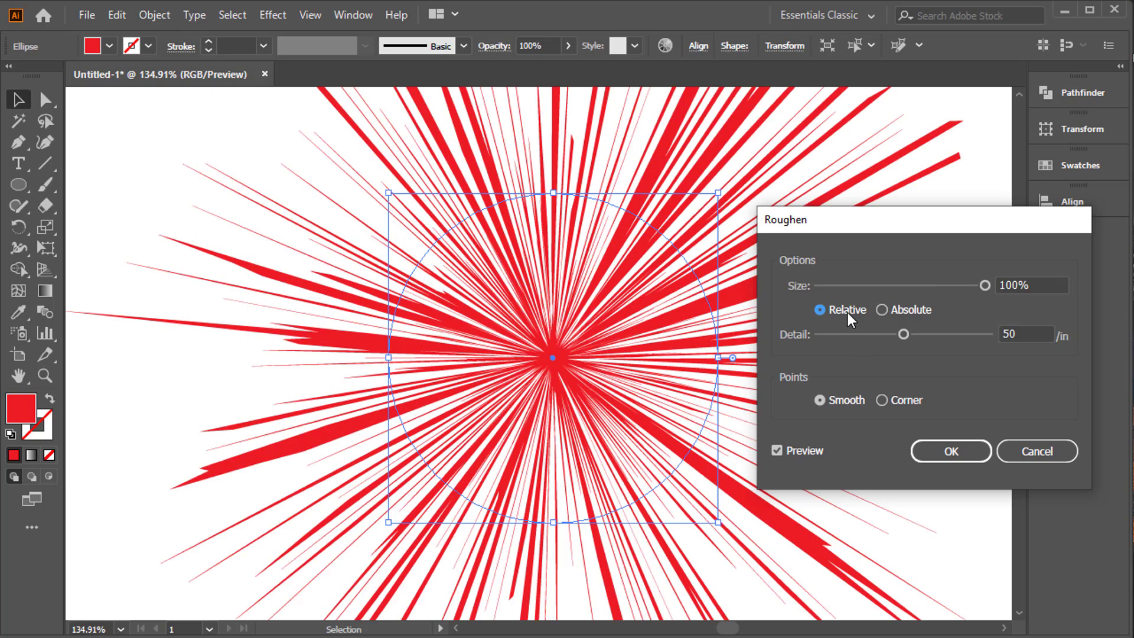
{"action": "left_click", "coordinate": [974, 289]}
{"action": "type", "text": "70"}
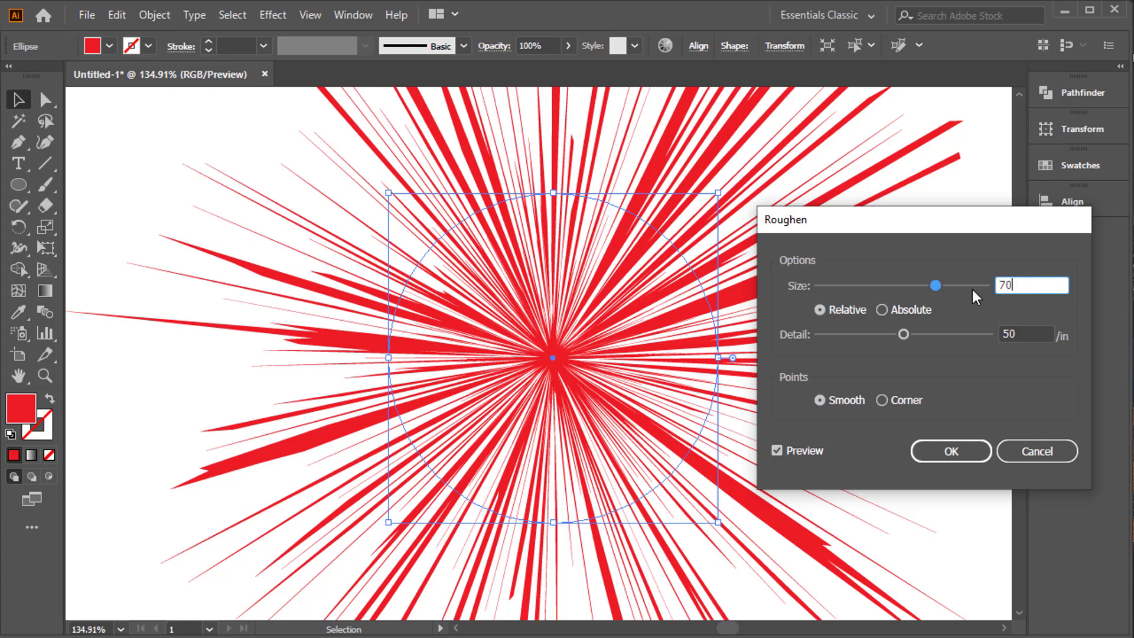
{"action": "key", "text": "Tab"}
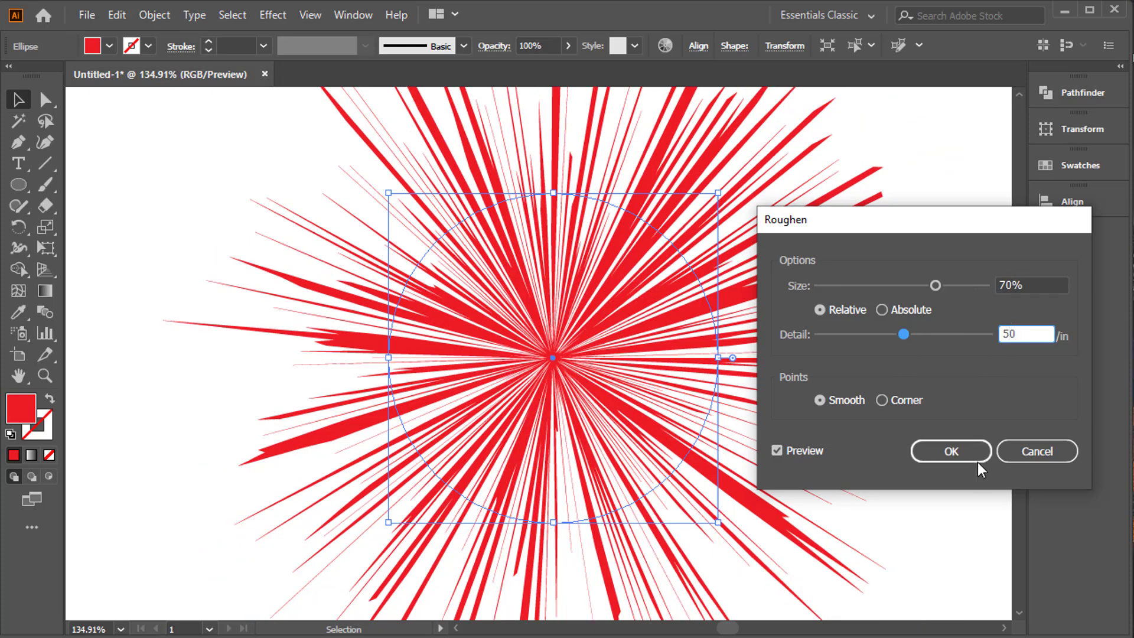
{"action": "left_click", "coordinate": [970, 452]}
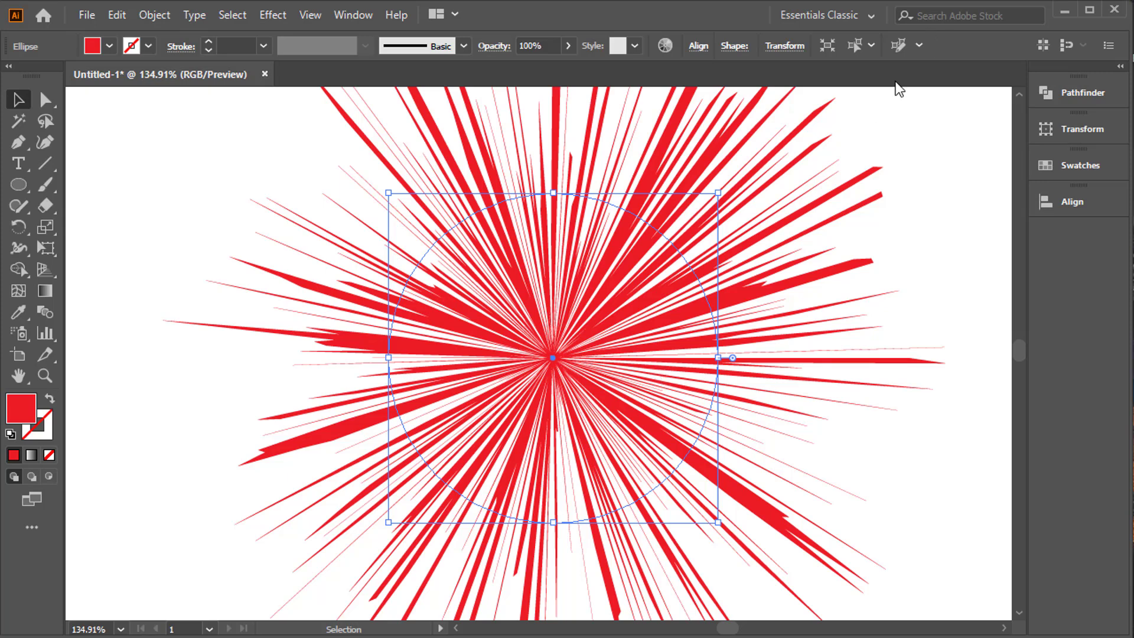
Add the letter "a" as text, enlarge it to about 232 pt and place it over the left part of the burst.
{"action": "left_click", "coordinate": [26, 159]}
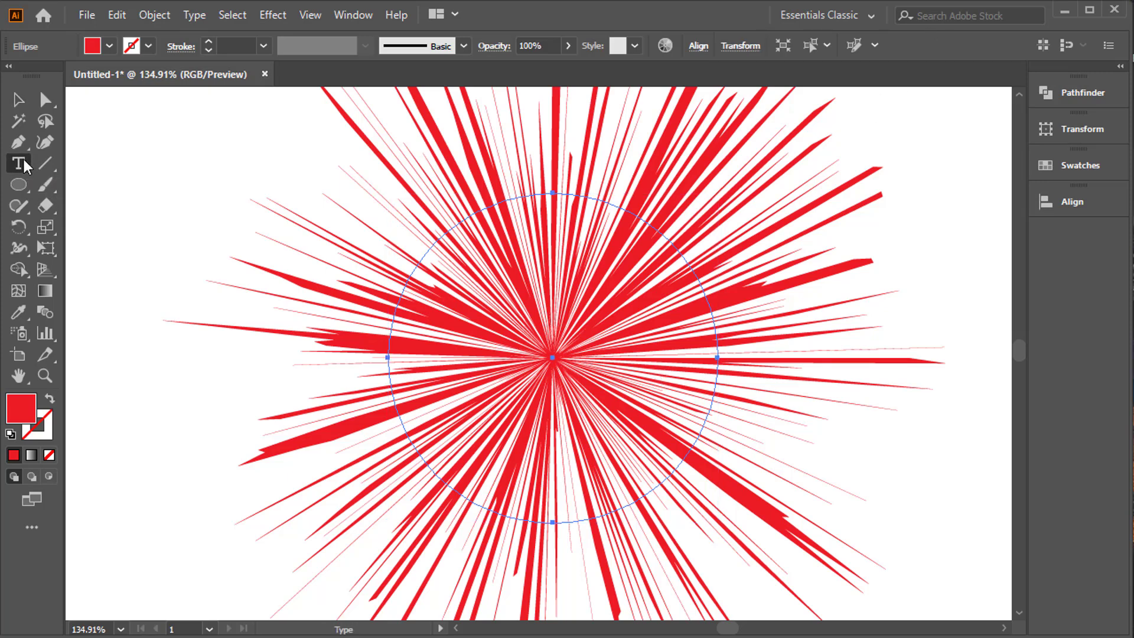
{"action": "left_click_drag", "start_coordinate": [25, 160], "coordinate": [63, 161]}
{"action": "left_click", "coordinate": [170, 187]}
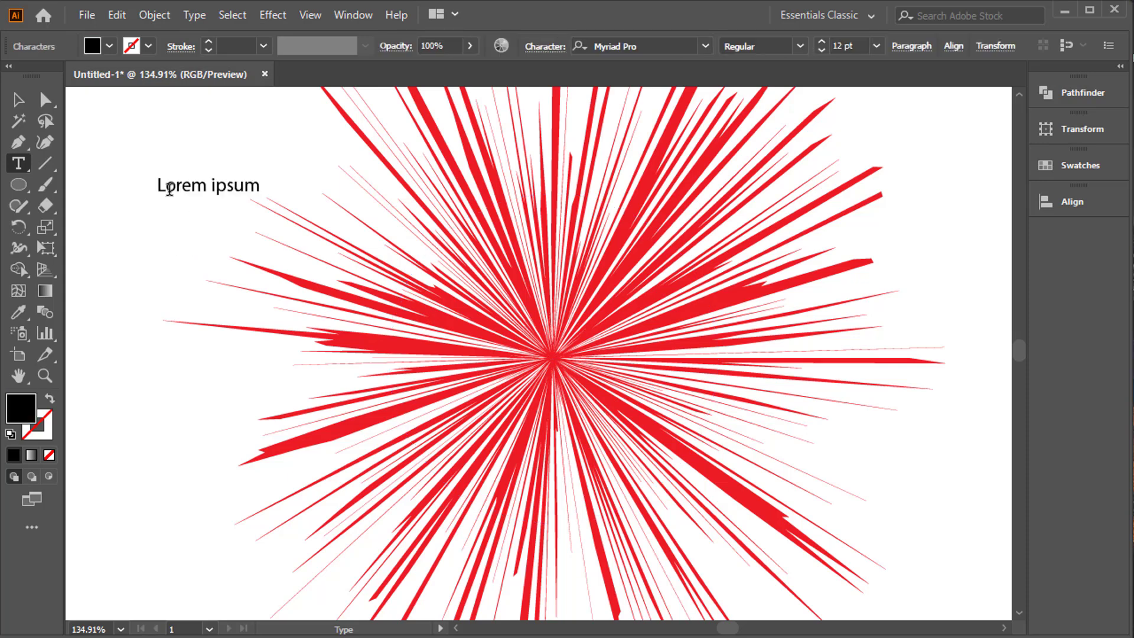
{"action": "type", "text": "a"}
{"action": "key", "text": "Escape"}
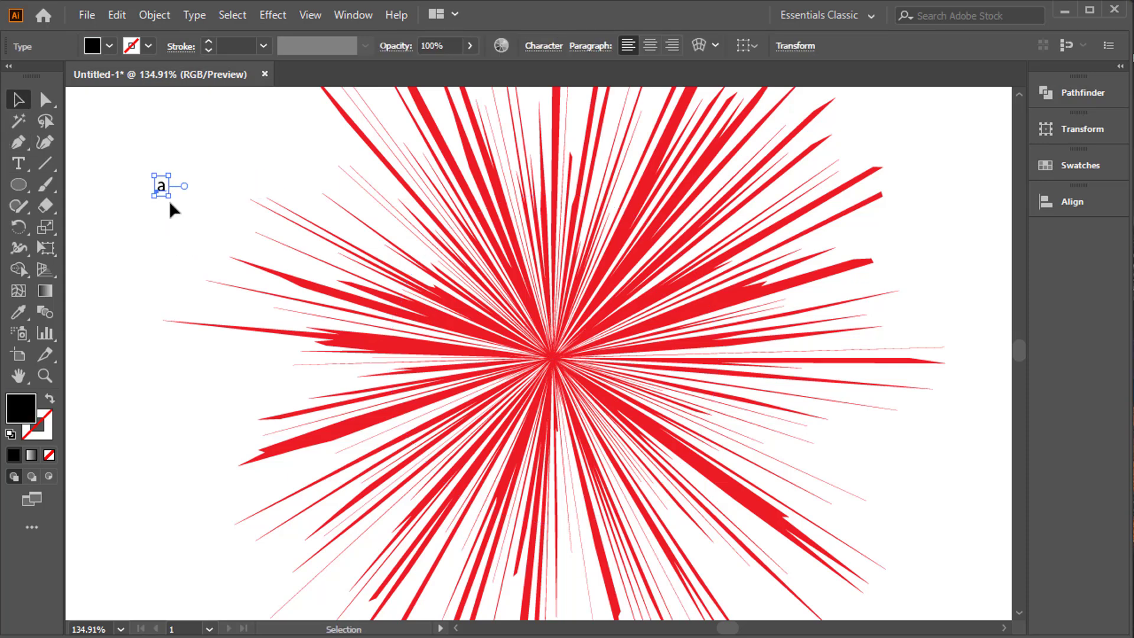
{"action": "left_click_drag", "start_coordinate": [169, 196], "coordinate": [319, 355]}
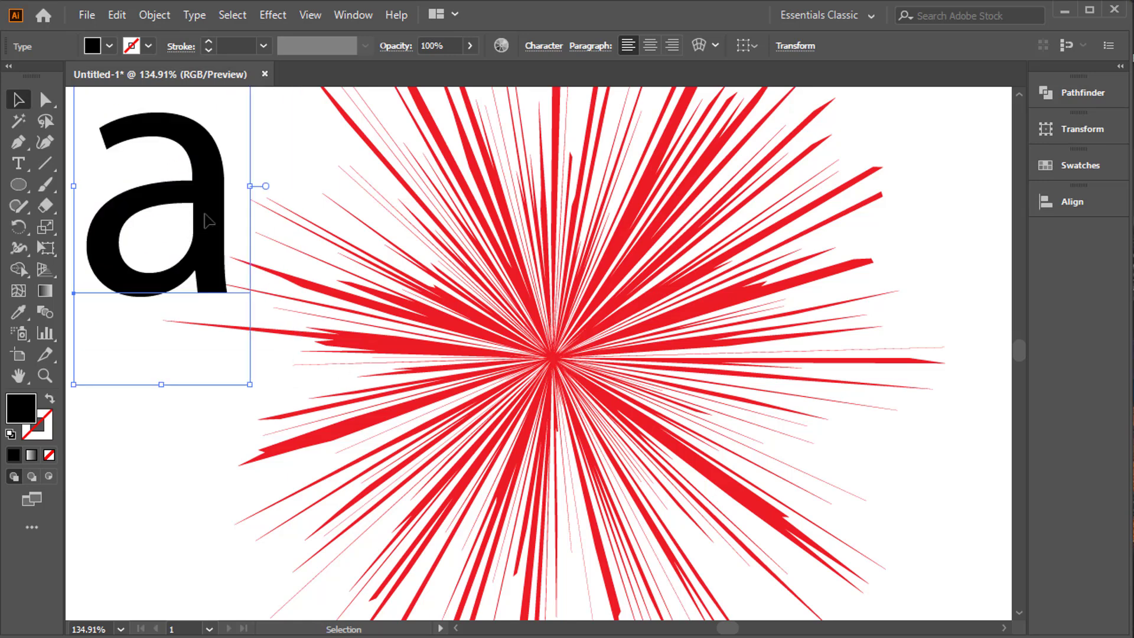
{"action": "left_click_drag", "start_coordinate": [205, 214], "coordinate": [294, 331]}
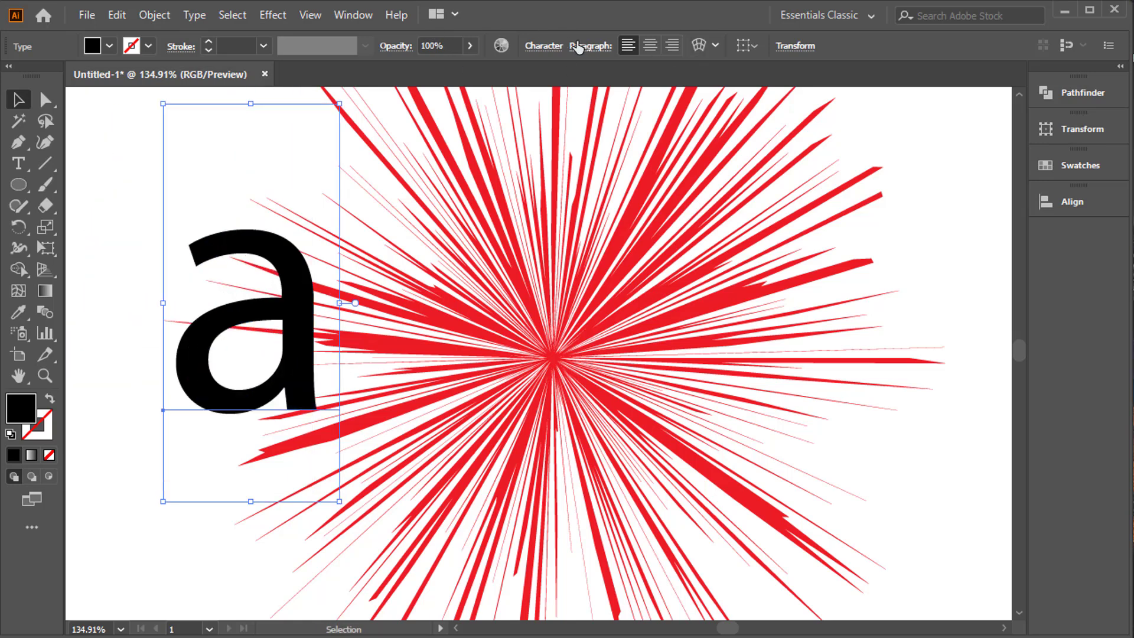
Change the letter's font to Ethnocentric and position it over the centre of the red burst.
{"action": "left_click", "coordinate": [557, 50]}
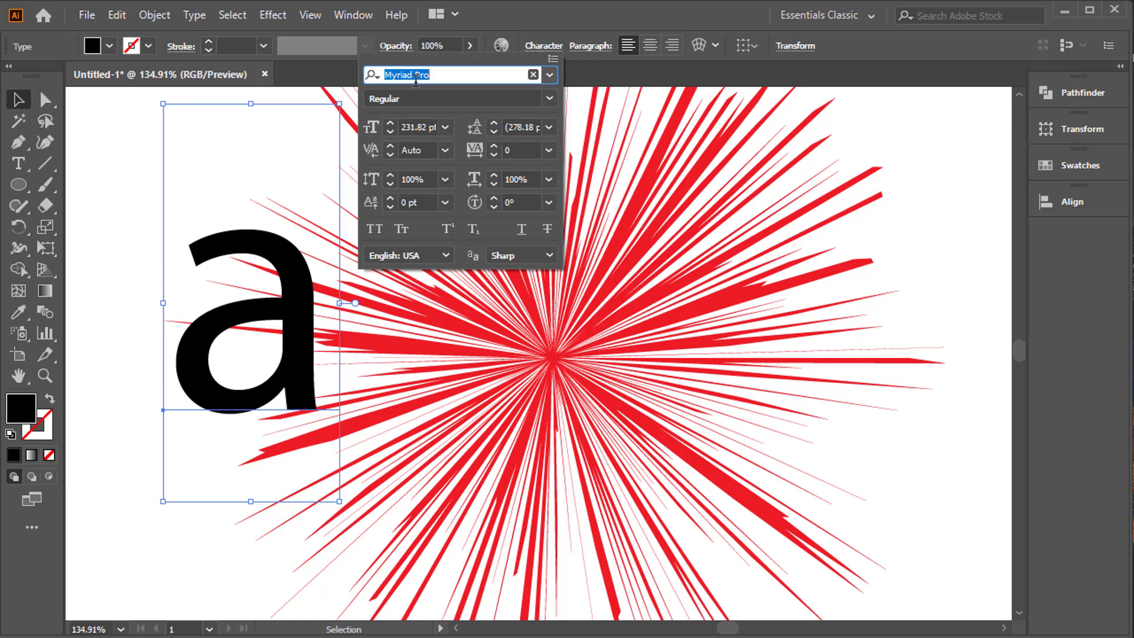
{"action": "type", "text": "eth"}
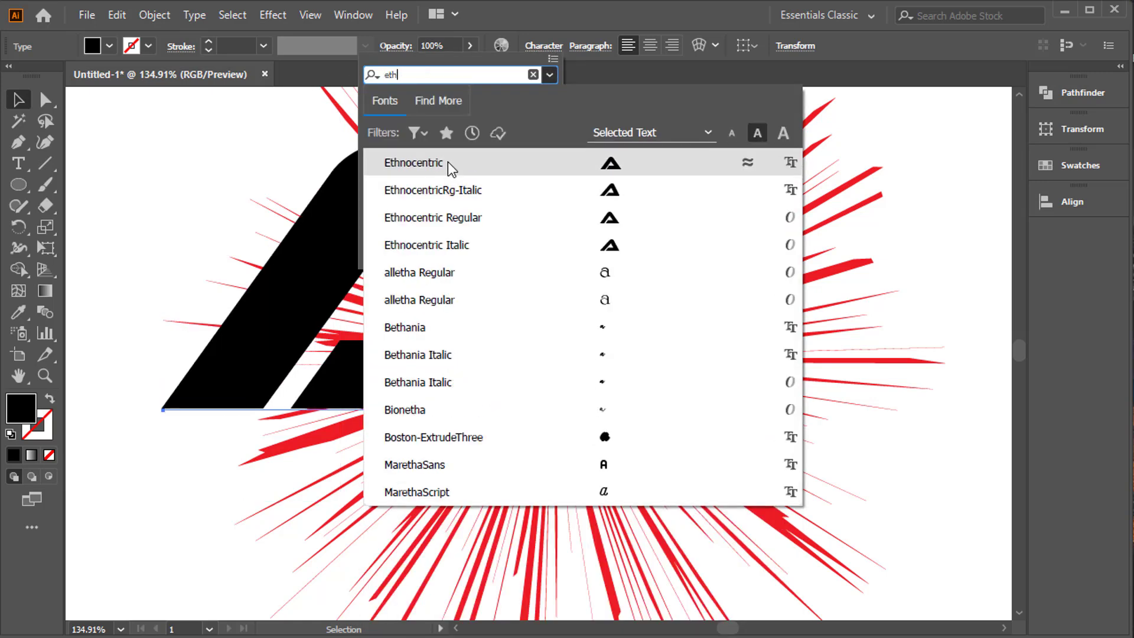
{"action": "left_click", "coordinate": [448, 162]}
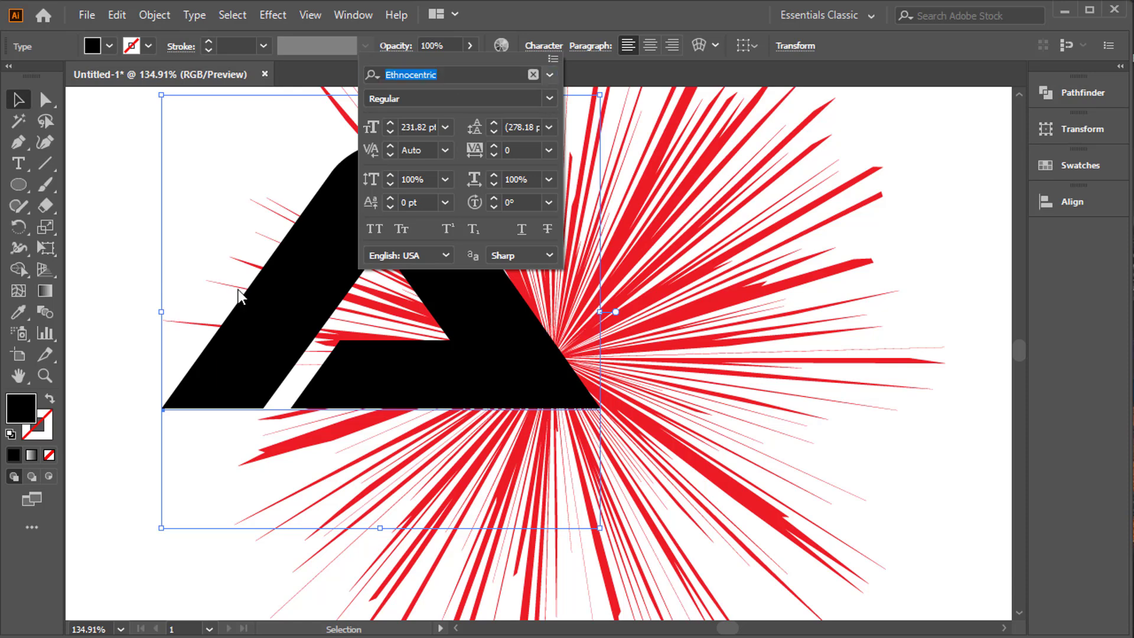
{"action": "left_click_drag", "start_coordinate": [341, 275], "coordinate": [479, 302]}
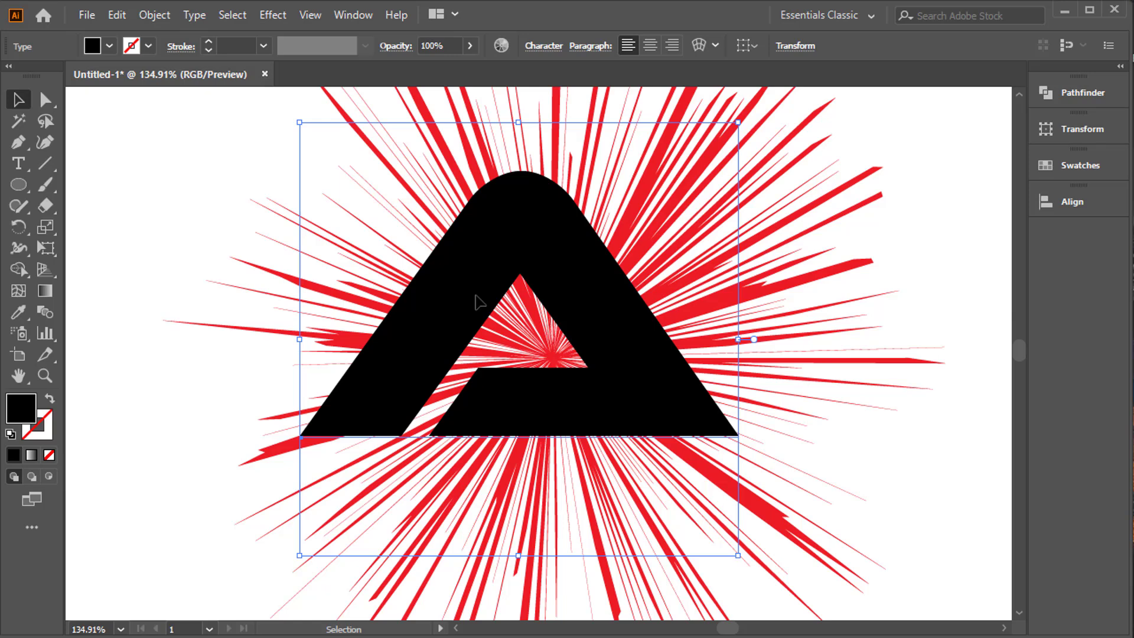
{"action": "left_click_drag", "start_coordinate": [552, 267], "coordinate": [572, 282]}
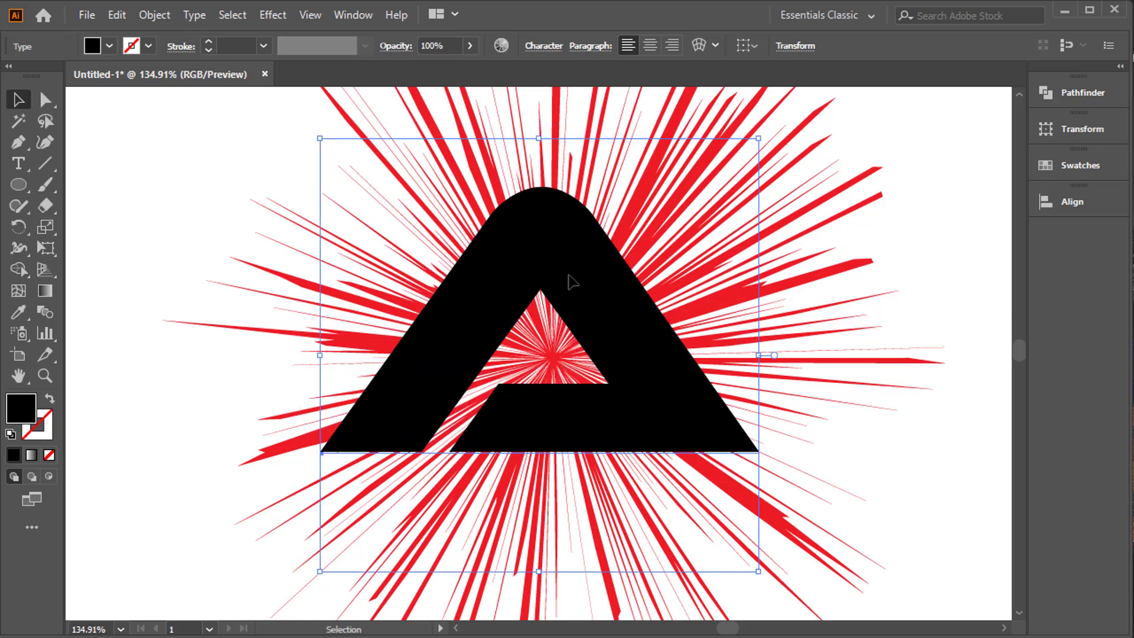
{"action": "left_click", "coordinate": [195, 250]}
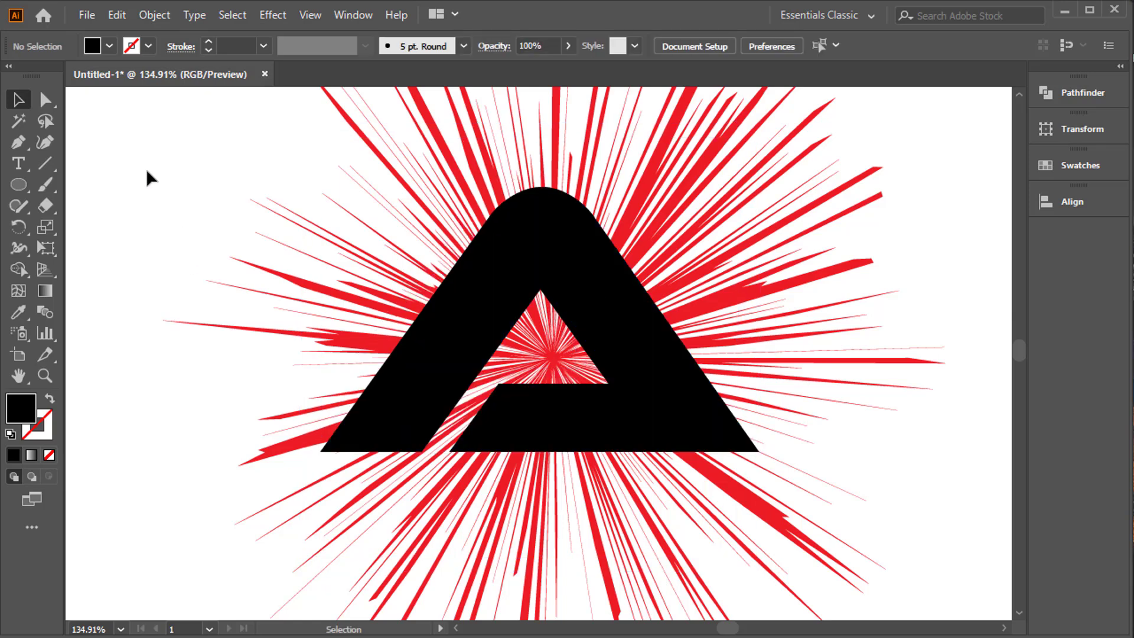
Make a clipping mask from the letter and the red burst.
{"action": "left_click_drag", "start_coordinate": [900, 540], "coordinate": [960, 577]}
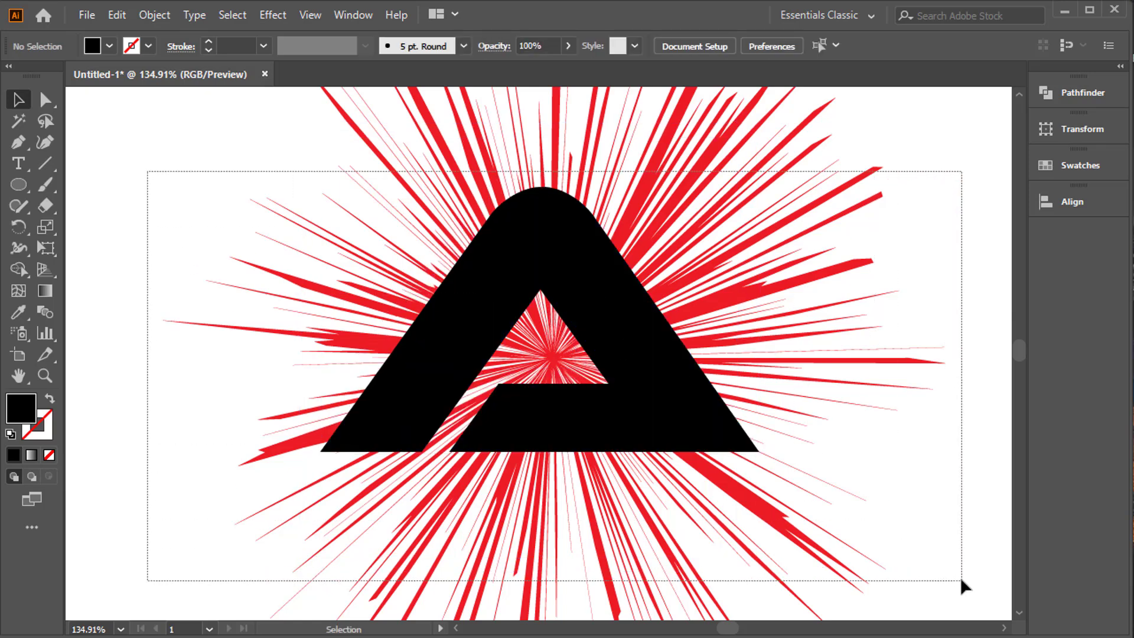
{"action": "right_click", "coordinate": [552, 279]}
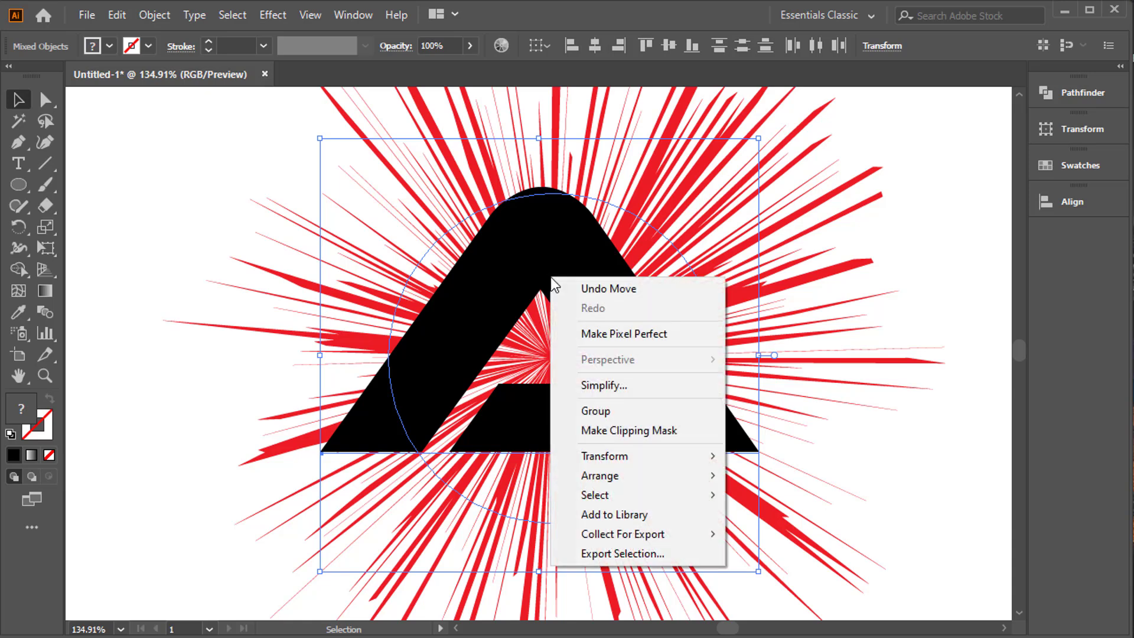
{"action": "left_click", "coordinate": [632, 431]}
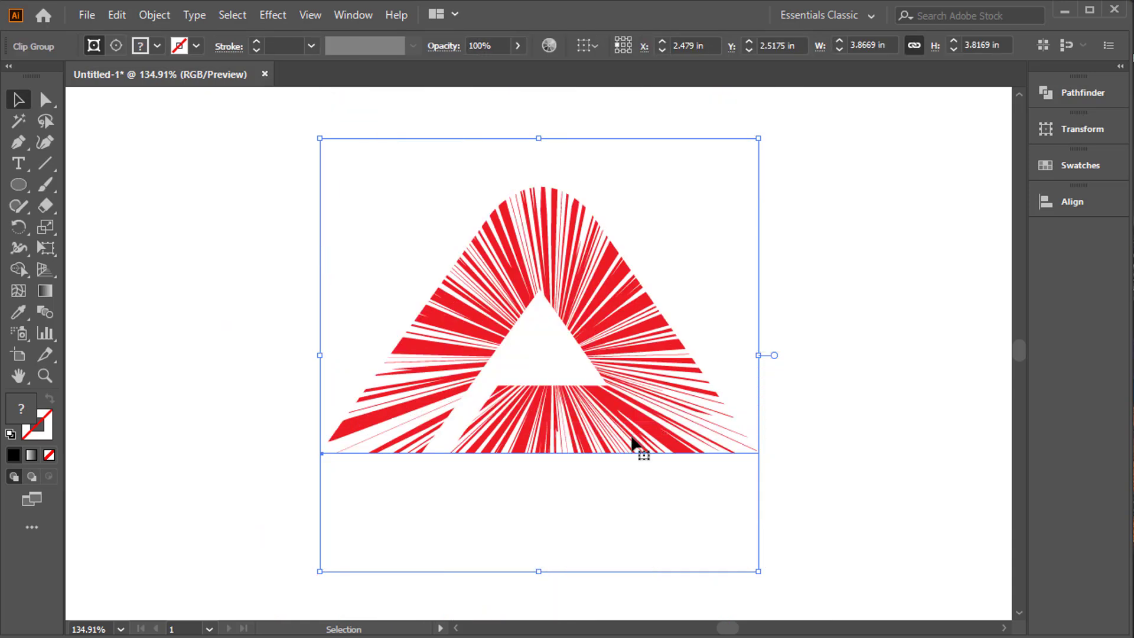
Enlarge the clipped letter from its centre to about 4.64 by 4.58 in.
{"action": "left_click_drag", "start_coordinate": [749, 573], "coordinate": [830, 575]}
{"action": "left_click", "coordinate": [893, 525]}
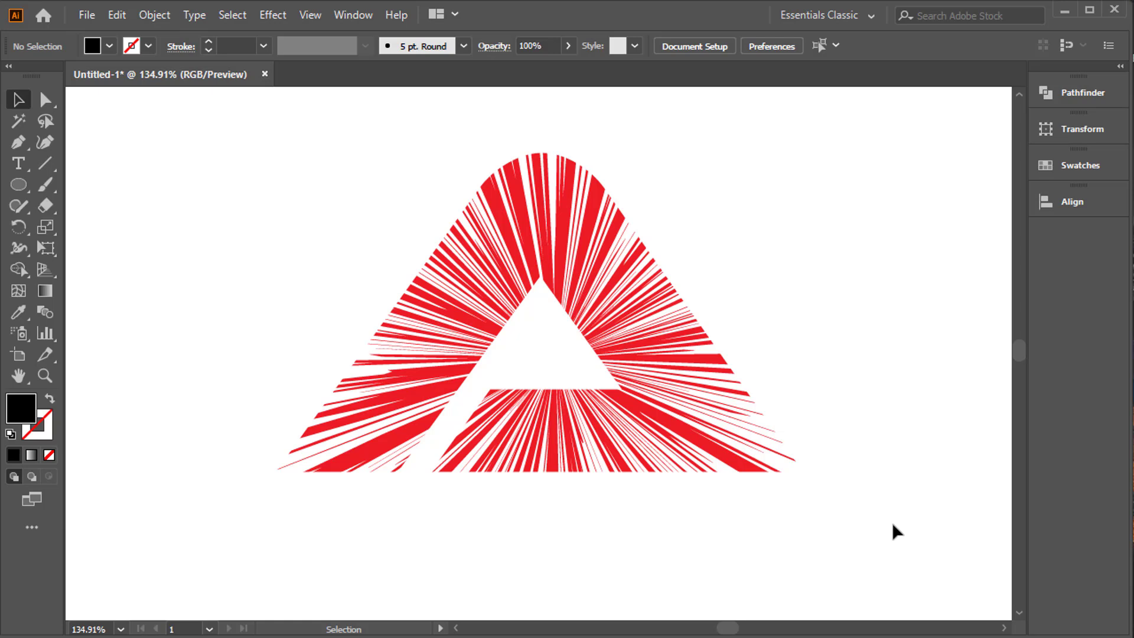
{"action": "left_click", "coordinate": [500, 243]}
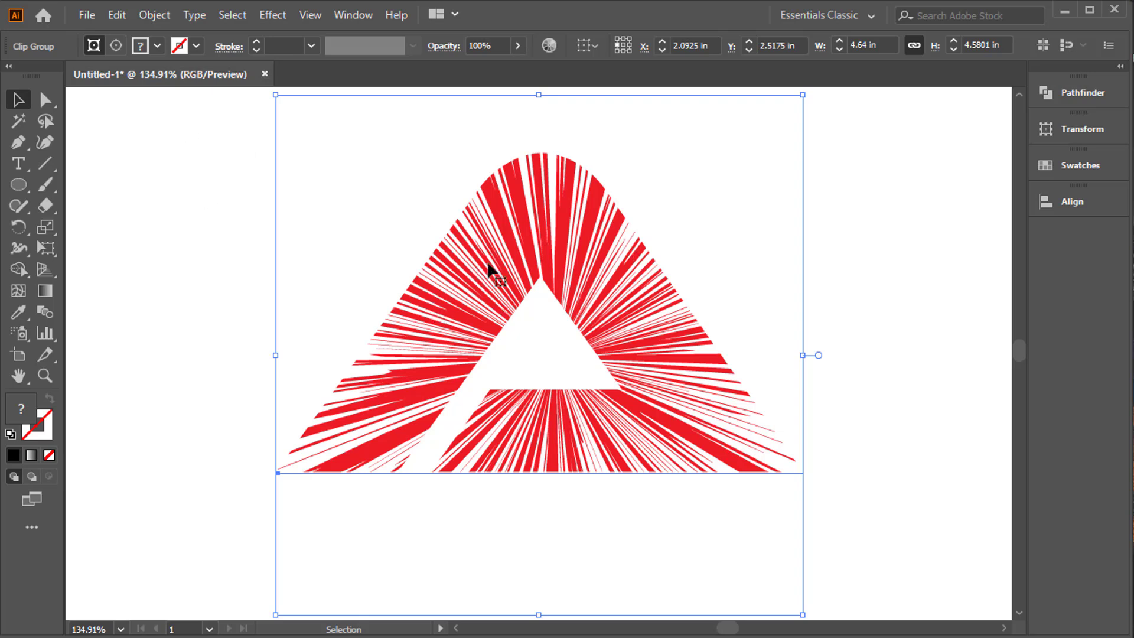
Expand the clipped letter's appearance, then expand its object and fill into plain paths.
{"action": "left_click", "coordinate": [155, 15]}
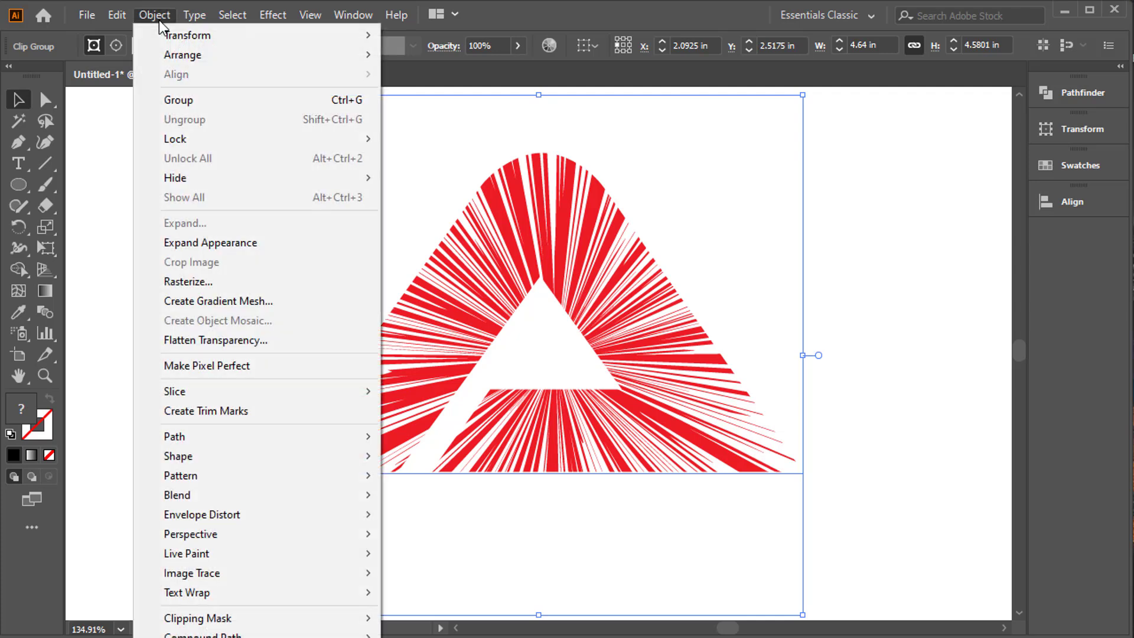
{"action": "left_click", "coordinate": [250, 242]}
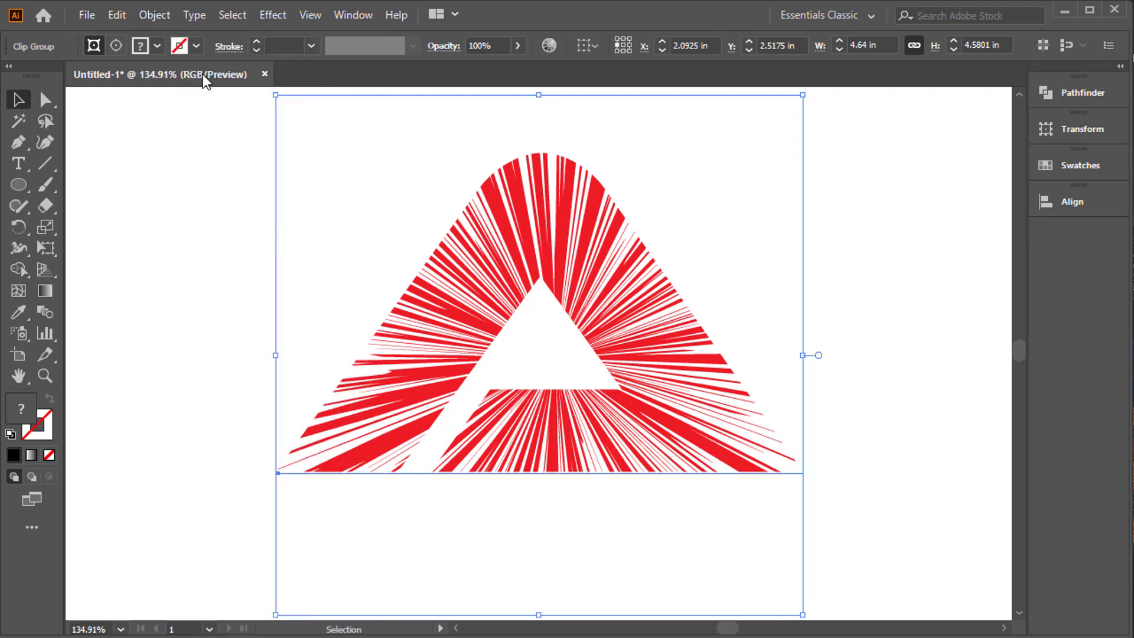
{"action": "left_click", "coordinate": [169, 17]}
{"action": "left_click", "coordinate": [269, 220]}
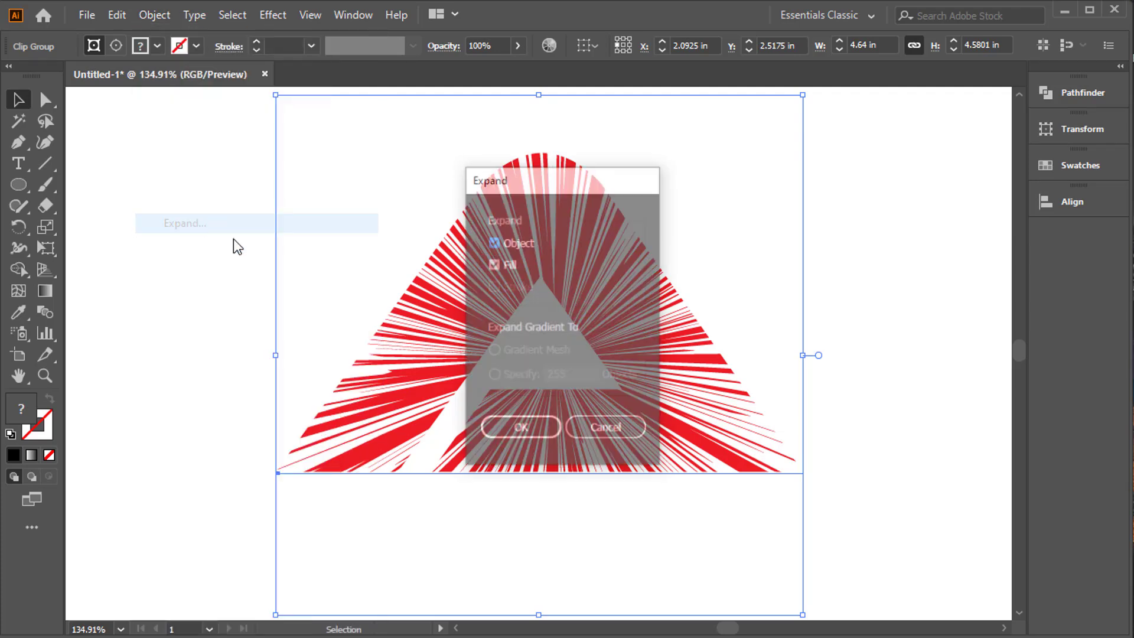
{"action": "left_click", "coordinate": [527, 427]}
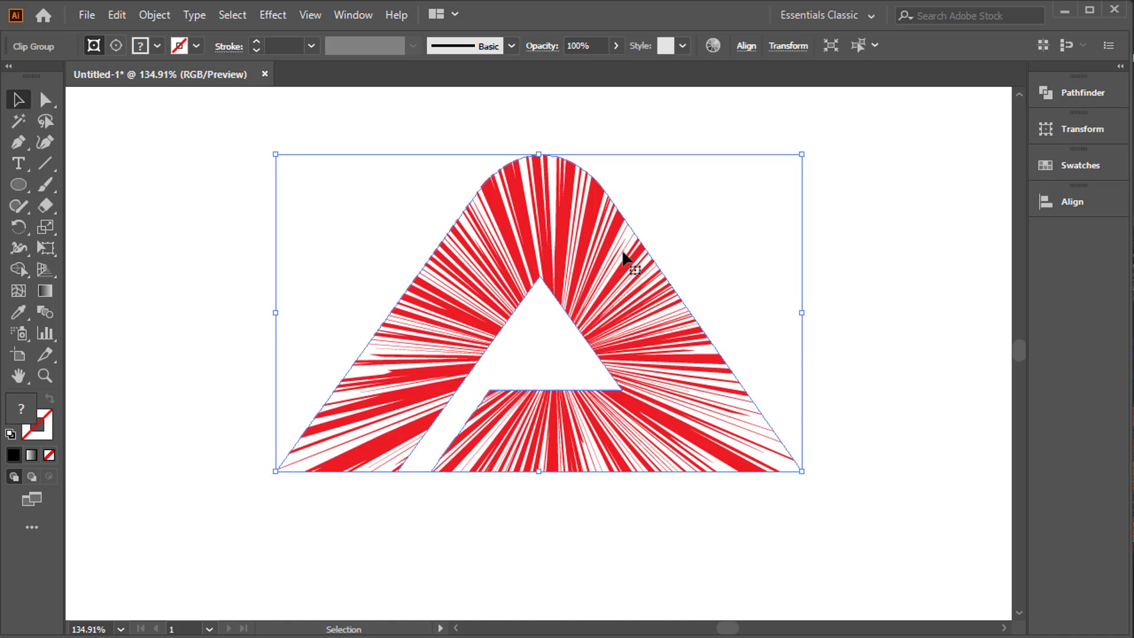
Apply the Pathfinder Trim operation to the clipped burst letter and deselect it.
{"action": "right_click", "coordinate": [573, 194]}
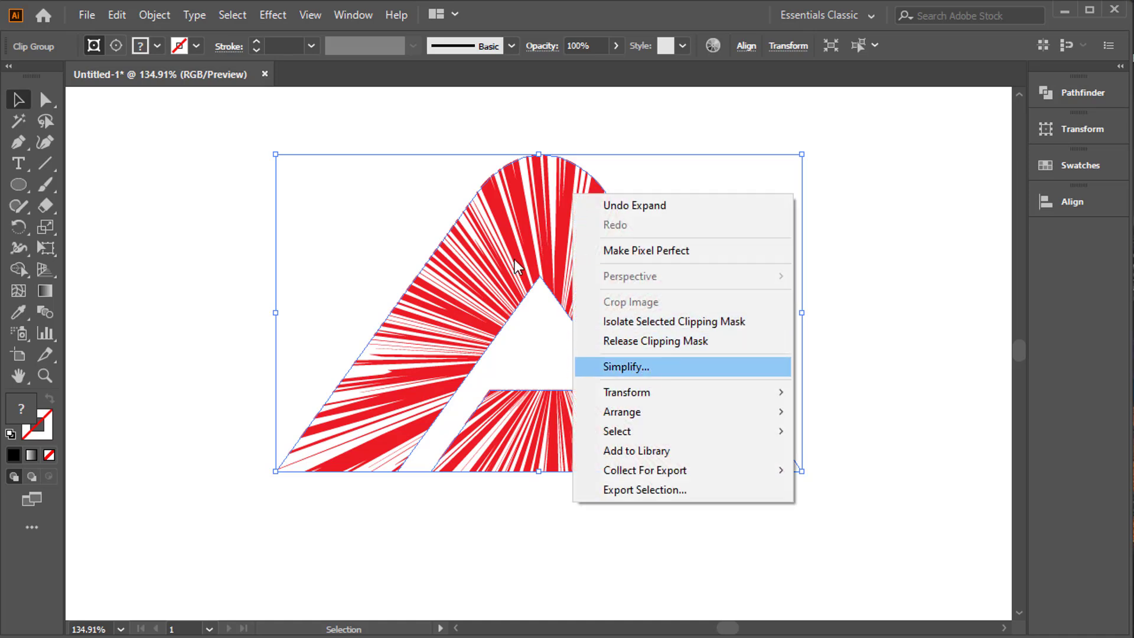
{"action": "left_click", "coordinate": [491, 203]}
{"action": "left_click", "coordinate": [1093, 96]}
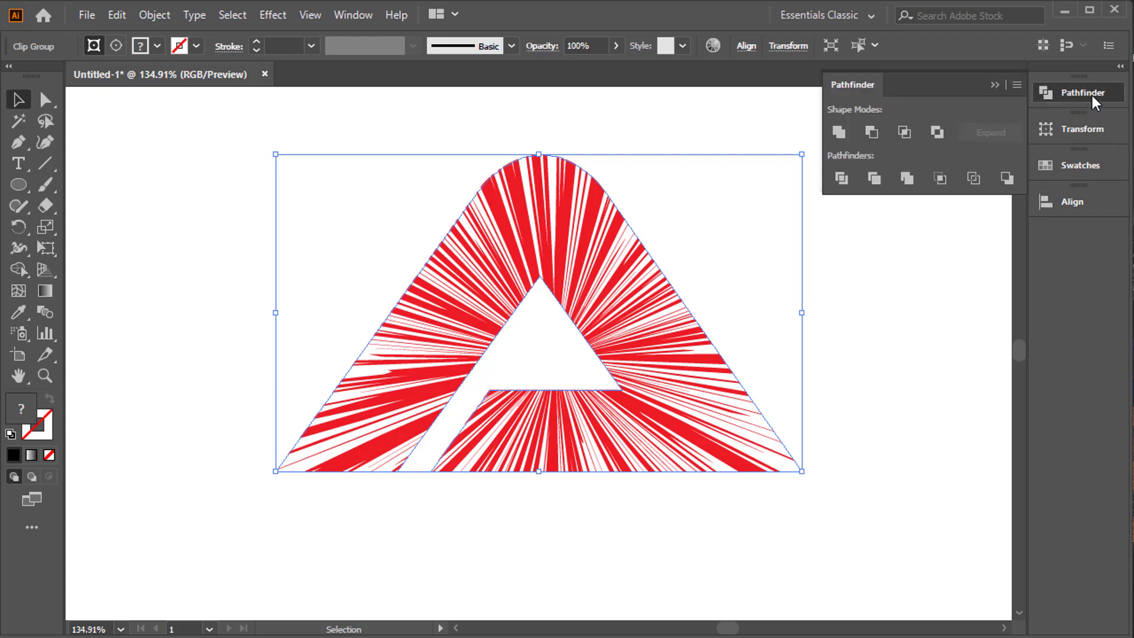
{"action": "left_click", "coordinate": [874, 179]}
{"action": "left_click", "coordinate": [824, 367]}
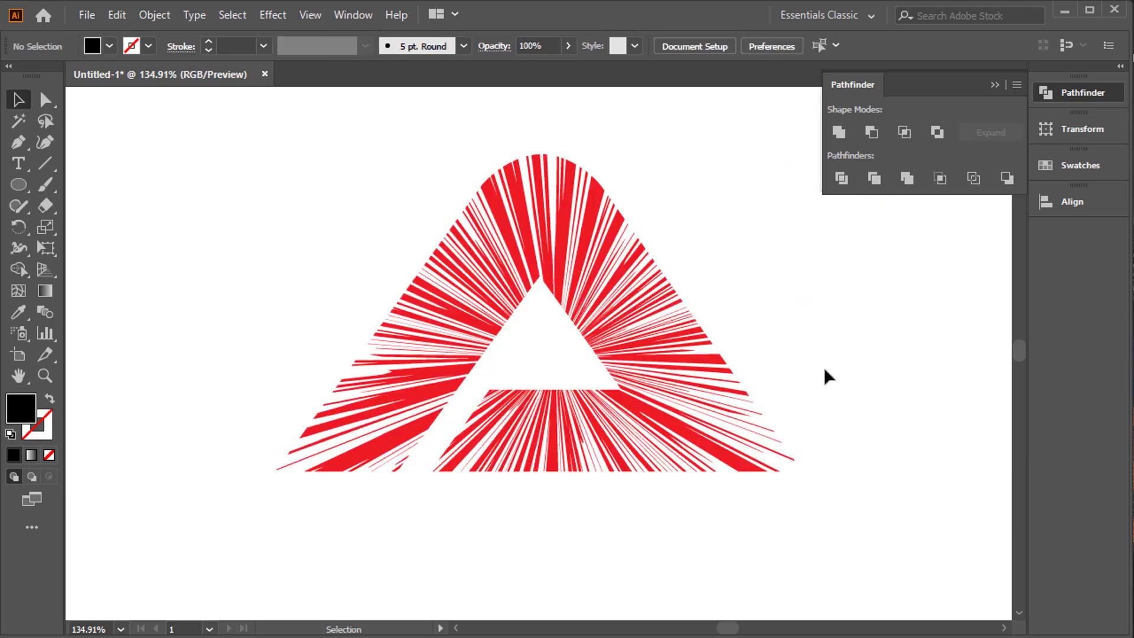
Ungroup the trimmed burst letter into separate rays and clear the selection.
{"action": "left_click", "coordinate": [537, 294]}
{"action": "right_click", "coordinate": [528, 263]}
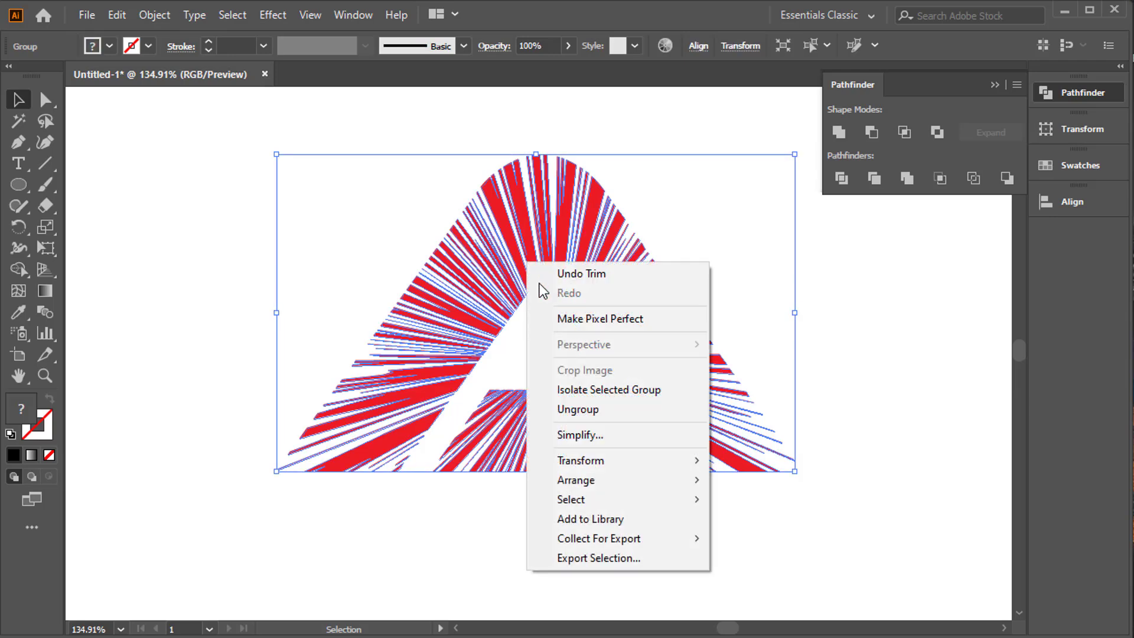
{"action": "left_click", "coordinate": [578, 409]}
{"action": "left_click", "coordinate": [811, 257]}
{"action": "left_click_drag", "start_coordinate": [485, 156], "coordinate": [664, 192]}
{"action": "left_click", "coordinate": [664, 191]}
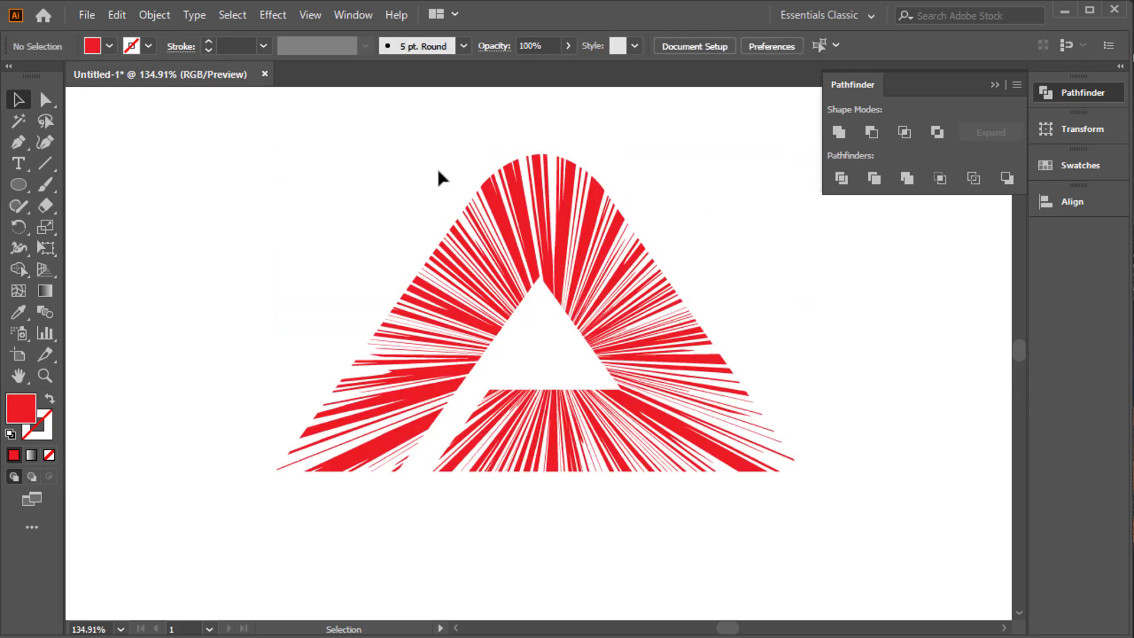
Fill the rays around the letter's apex with black.
{"action": "left_click_drag", "start_coordinate": [399, 137], "coordinate": [675, 217]}
{"action": "left_click", "coordinate": [109, 46]}
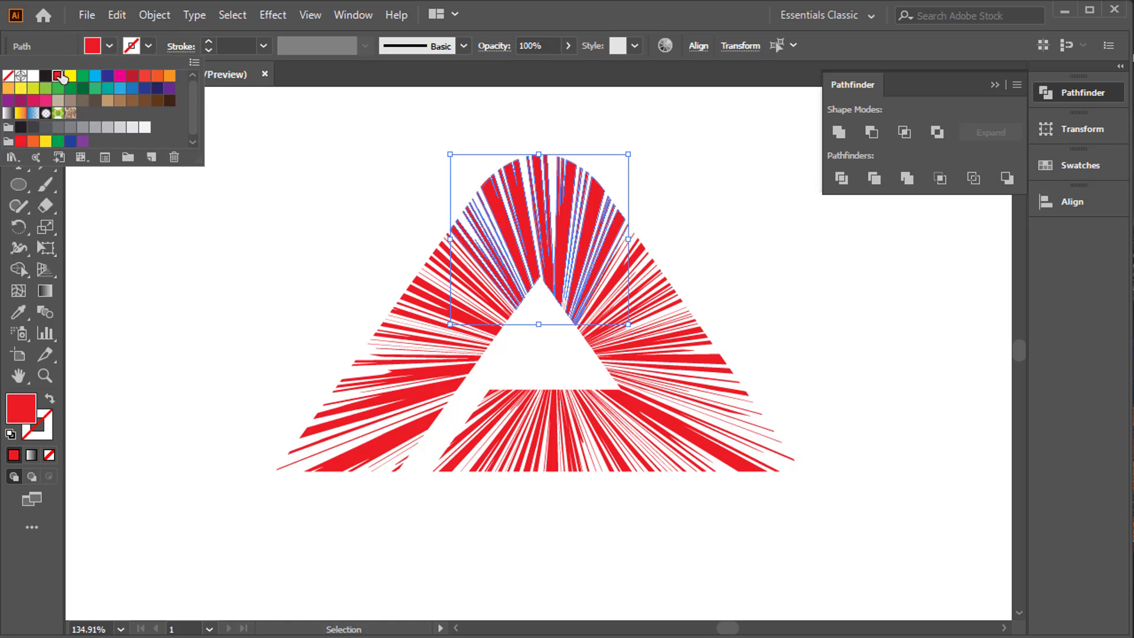
{"action": "left_click", "coordinate": [47, 78]}
{"action": "left_click", "coordinate": [131, 304]}
Fill the rays at the foot of the letter's left leg with black.
{"action": "left_click_drag", "start_coordinate": [261, 436], "coordinate": [381, 498]}
{"action": "left_click", "coordinate": [92, 46]}
{"action": "left_click", "coordinate": [46, 80]}
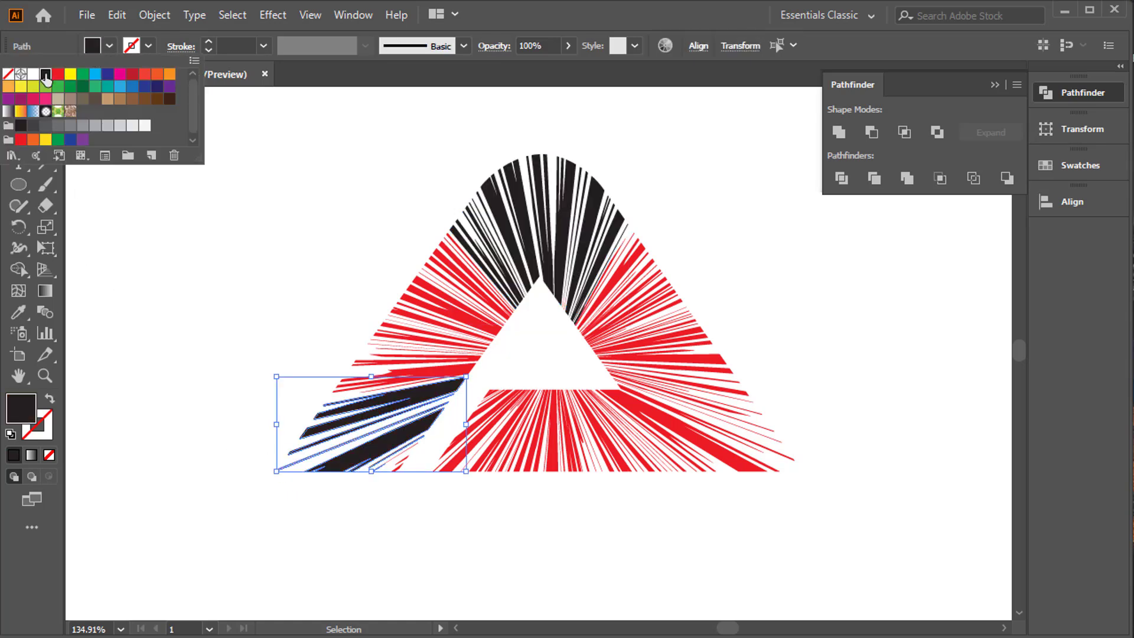
{"action": "left_click", "coordinate": [143, 361]}
{"action": "left_click", "coordinate": [143, 361]}
Fill the rays at the foot of the letter's right leg with black.
{"action": "left_click_drag", "start_coordinate": [871, 549], "coordinate": [598, 377]}
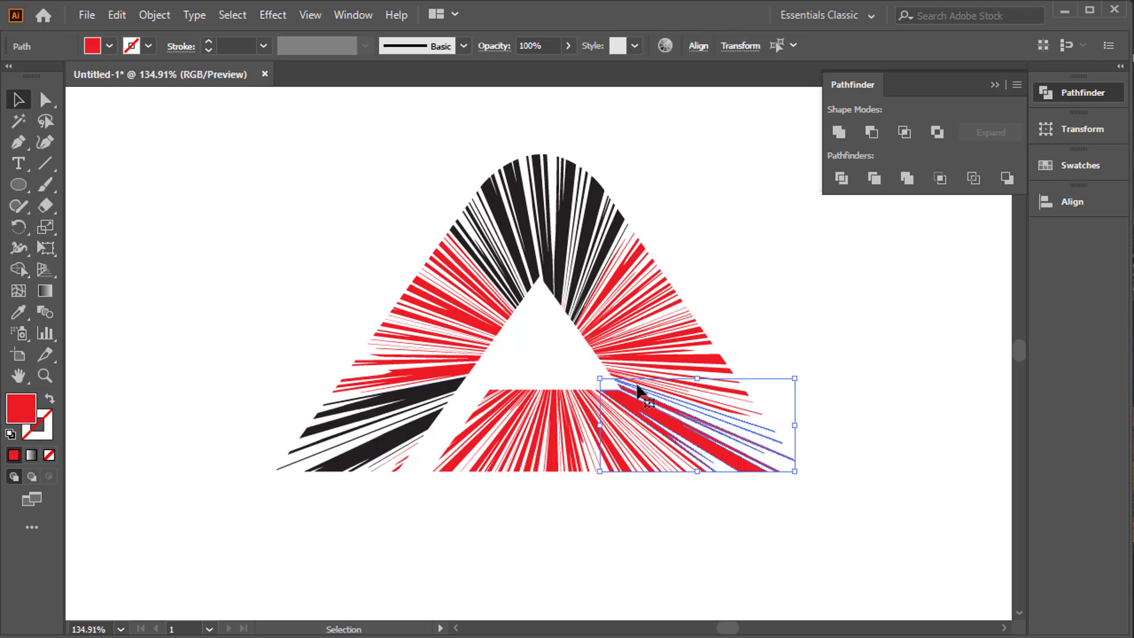
{"action": "left_click", "coordinate": [94, 45]}
{"action": "left_click", "coordinate": [46, 74]}
{"action": "left_click", "coordinate": [182, 329]}
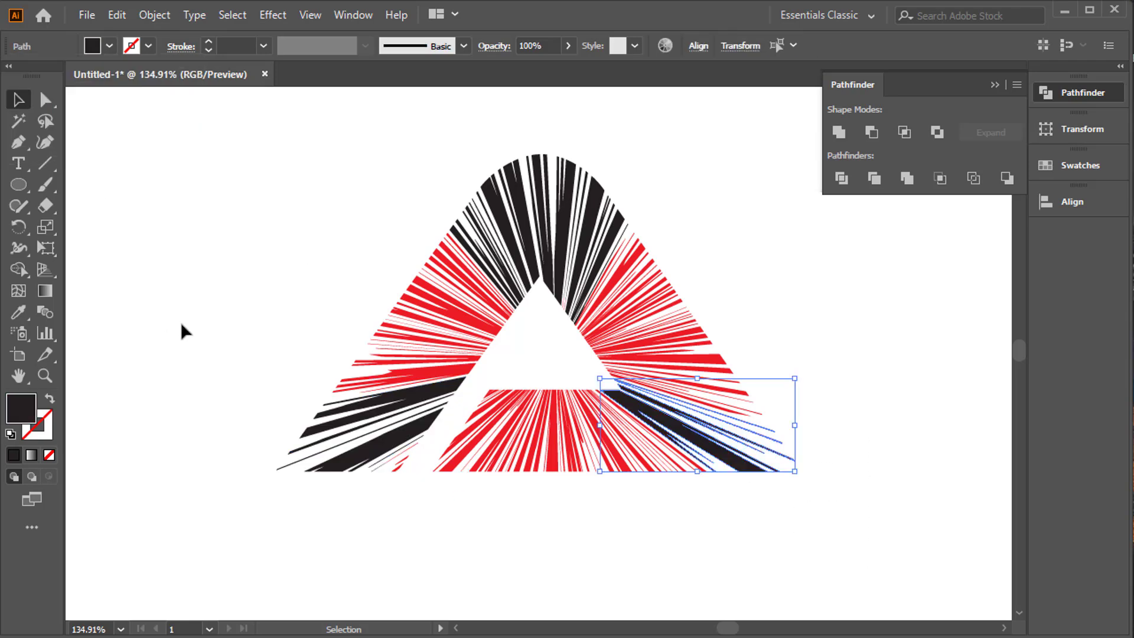
Enlarge the whole red and black letter proportionally, shift it slightly downward and deselect it.
{"action": "left_click_drag", "start_coordinate": [222, 170], "coordinate": [959, 542]}
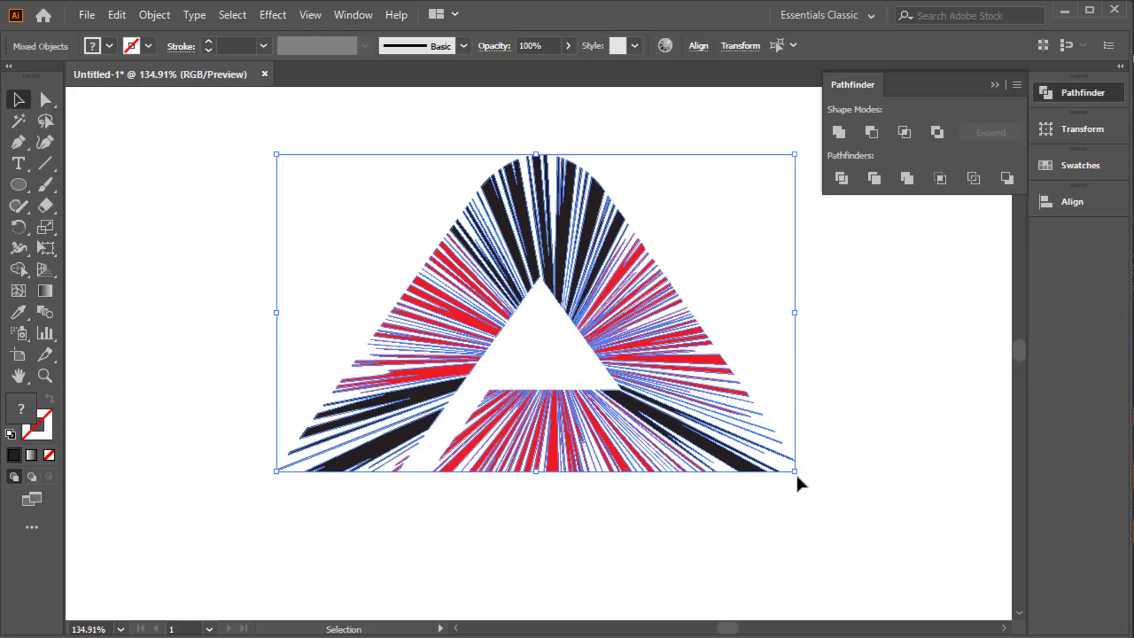
{"action": "left_click_drag", "start_coordinate": [795, 471], "coordinate": [860, 505]}
{"action": "left_click_drag", "start_coordinate": [746, 371], "coordinate": [743, 405]}
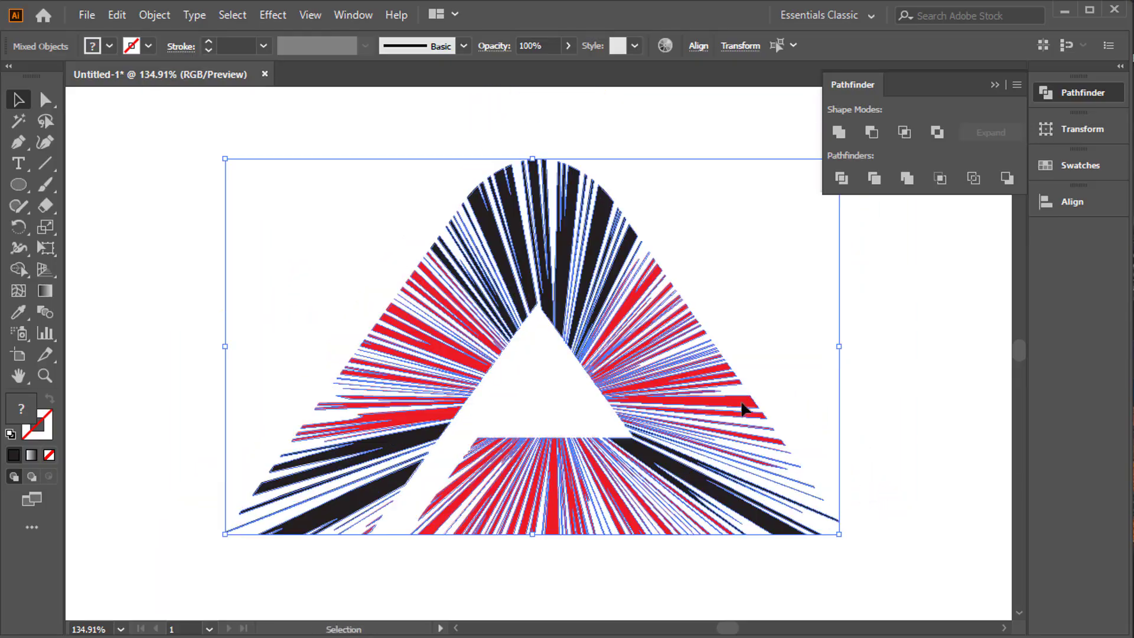
{"action": "left_click_drag", "start_coordinate": [838, 347], "coordinate": [519, 352]}
{"action": "key", "text": "ctrl+z"}
{"action": "mouse_move", "coordinate": [842, 535]}
{"action": "left_mouse_down"}
{"action": "mouse_move", "coordinate": [888, 570]}
{"action": "mouse_move", "coordinate": [820, 499]}
{"action": "mouse_move", "coordinate": [916, 587]}
{"action": "mouse_move", "coordinate": [849, 506]}
{"action": "mouse_move", "coordinate": [868, 550]}
{"action": "mouse_move", "coordinate": [854, 534]}
{"action": "left_mouse_up"}
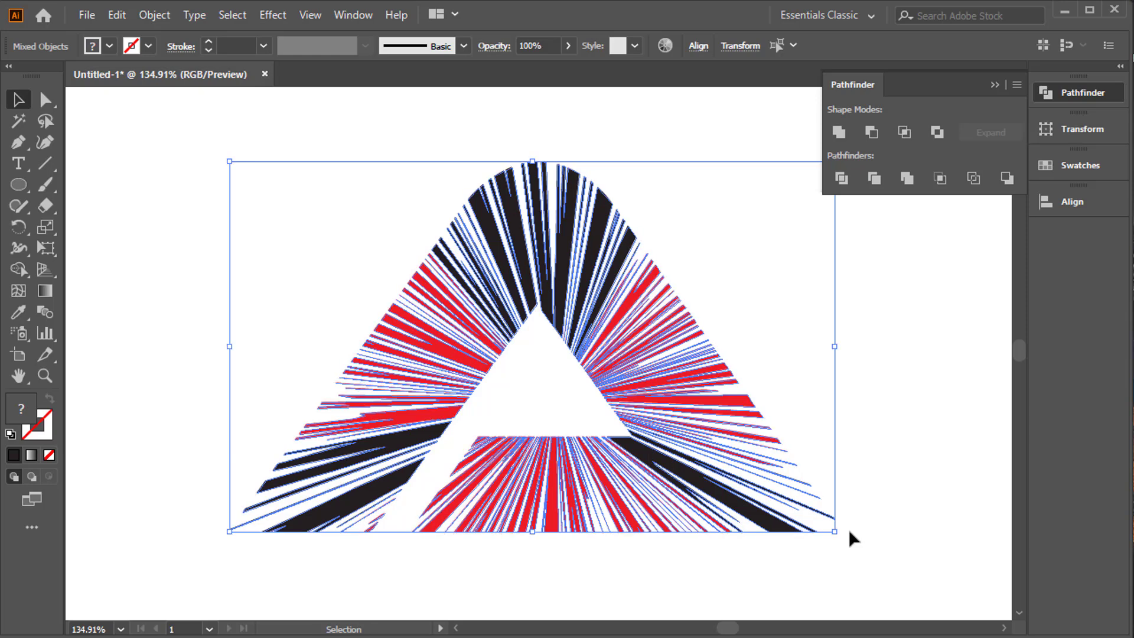
{"action": "left_click", "coordinate": [926, 493]}
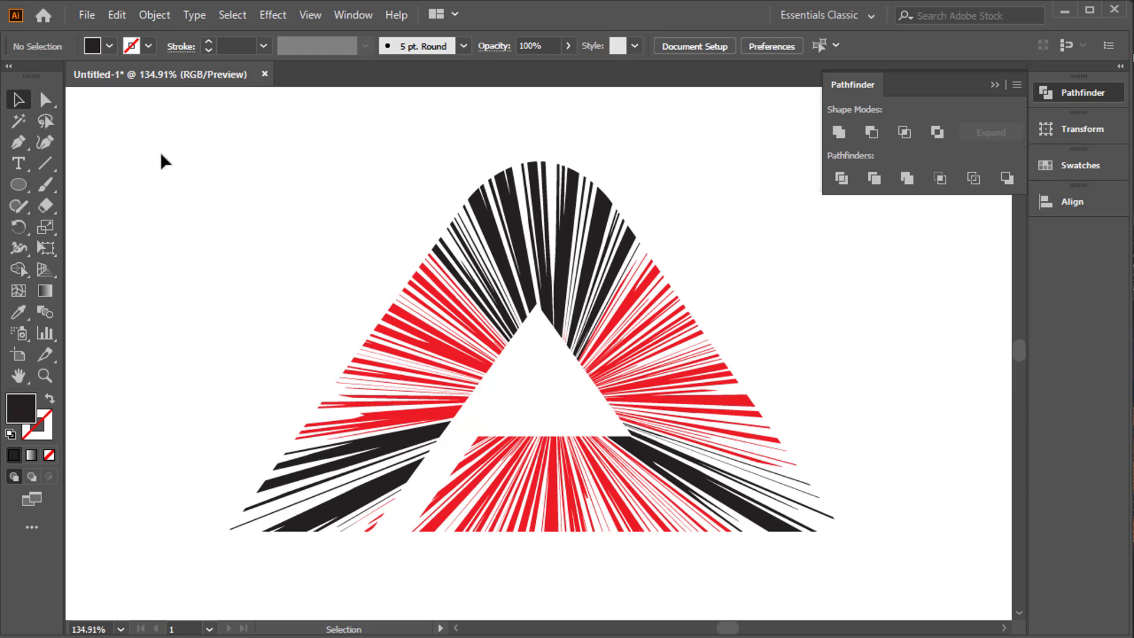
Delete the entire red and black burst letter from the artboard.
{"action": "left_click_drag", "start_coordinate": [161, 154], "coordinate": [846, 530]}
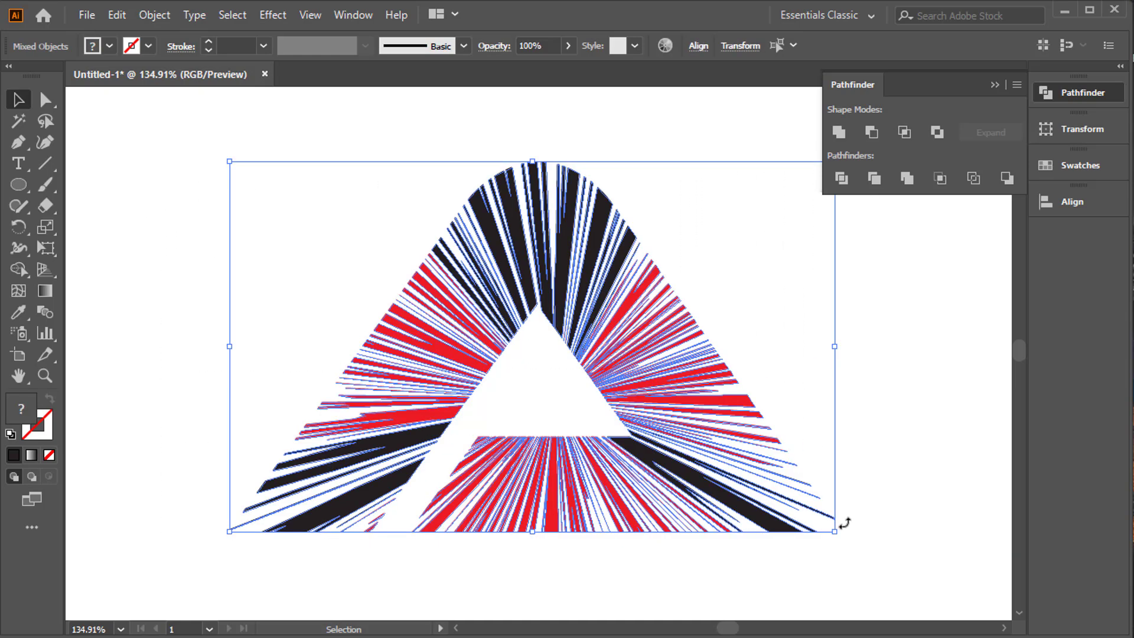
{"action": "key", "text": "Delete"}
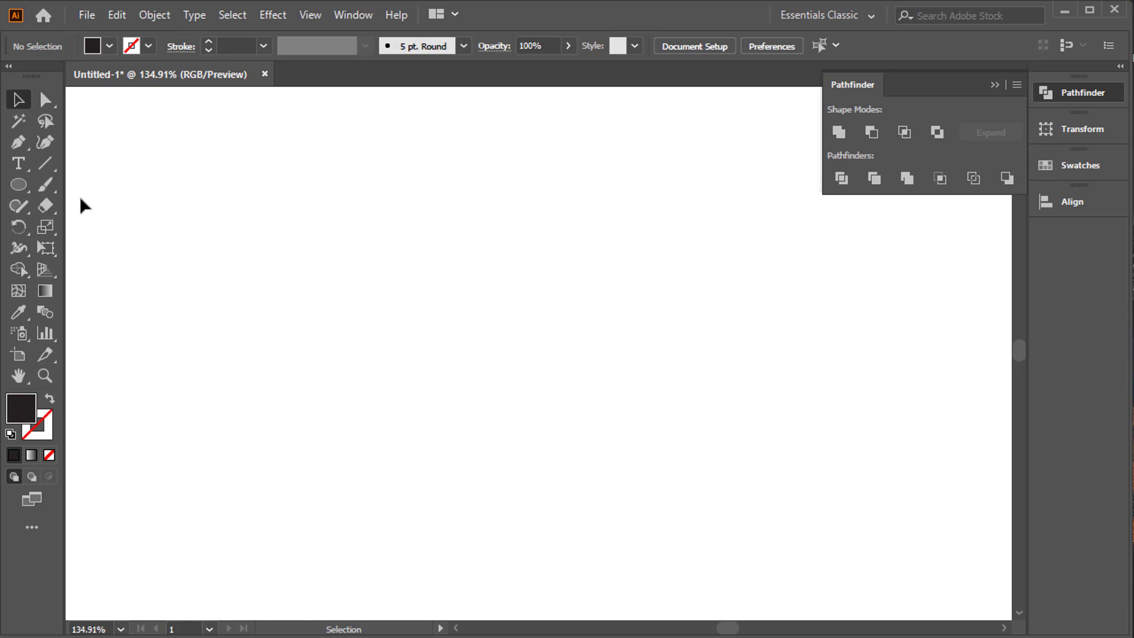
Put away the Pathfinder options, display the brush collection, widen it and place it beside the drawing area.
{"action": "left_click", "coordinate": [24, 166]}
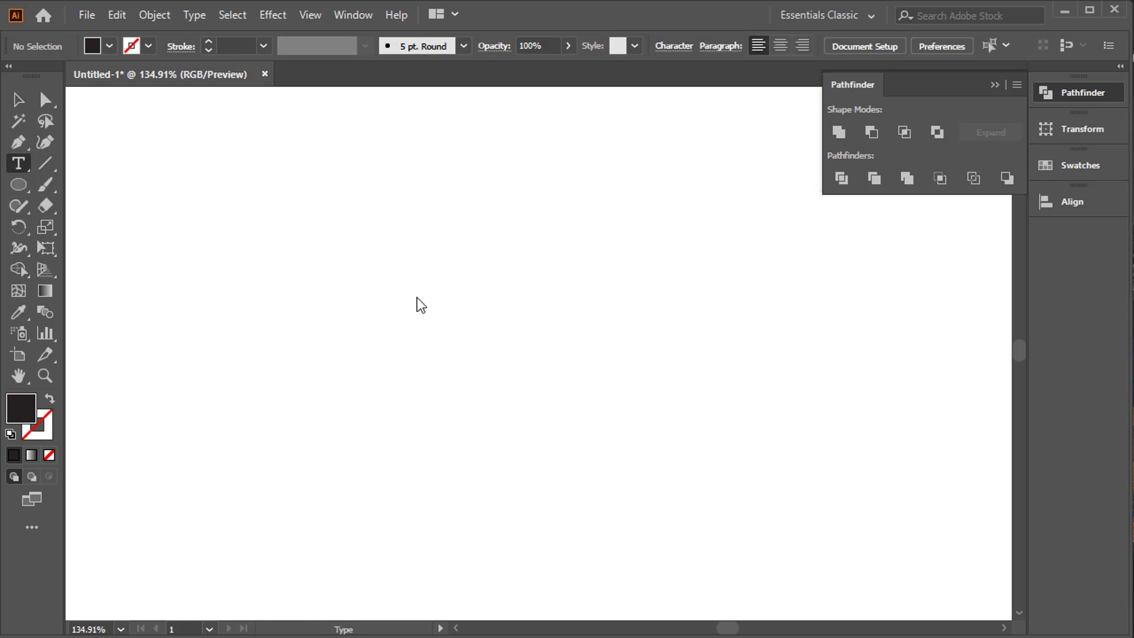
{"action": "left_click", "coordinate": [995, 84]}
{"action": "left_click", "coordinate": [335, 14]}
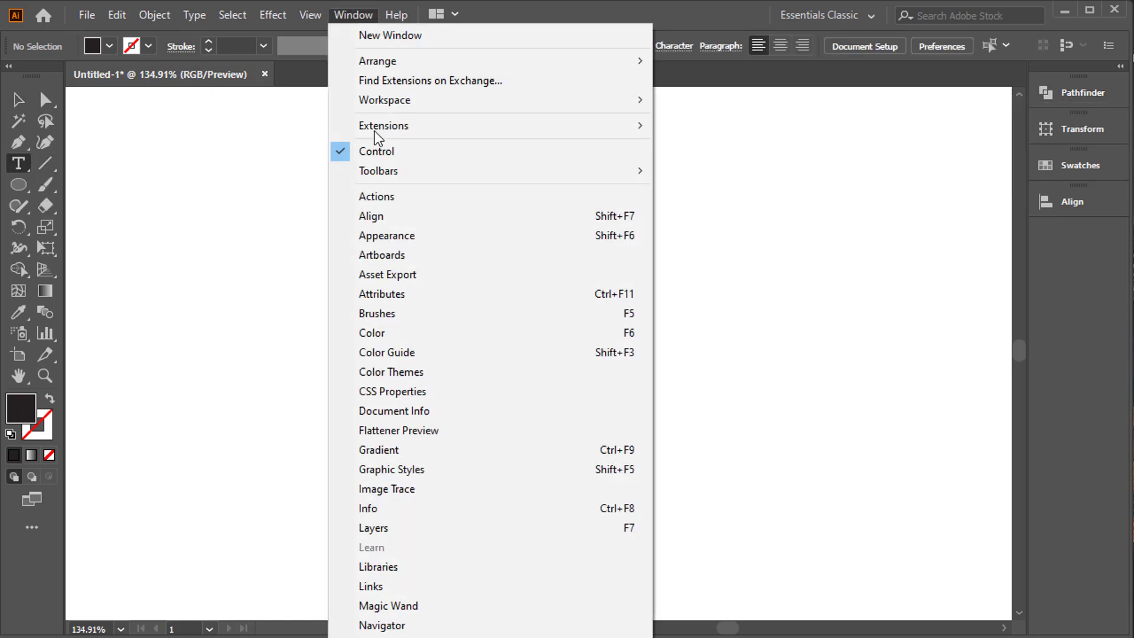
{"action": "left_click", "coordinate": [408, 315]}
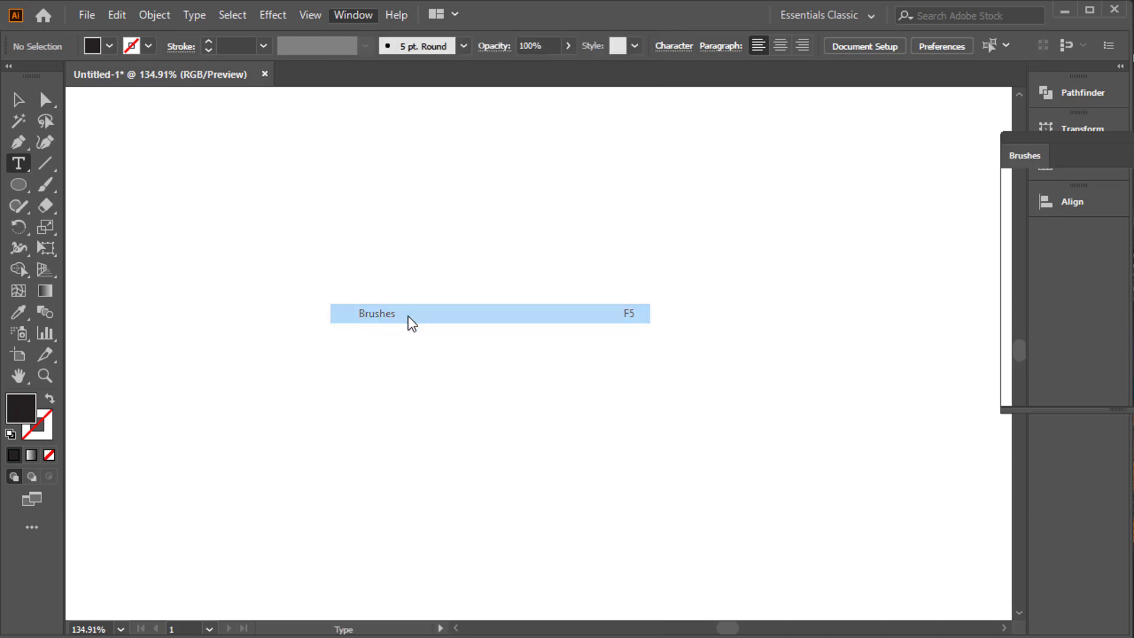
{"action": "mouse_move", "coordinate": [1026, 144]}
{"action": "left_mouse_down"}
{"action": "mouse_move", "coordinate": [653, 164]}
{"action": "mouse_move", "coordinate": [609, 129]}
{"action": "left_mouse_up"}
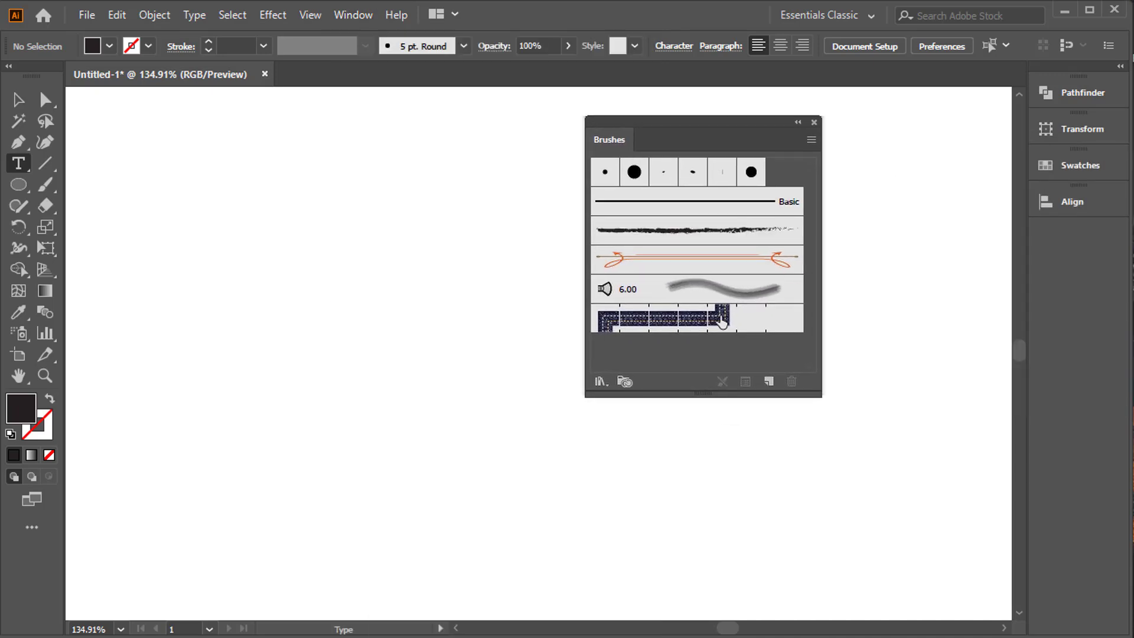
{"action": "mouse_move", "coordinate": [809, 391]}
{"action": "left_mouse_down"}
{"action": "mouse_move", "coordinate": [799, 299]}
{"action": "mouse_move", "coordinate": [861, 268]}
{"action": "mouse_move", "coordinate": [947, 334]}
{"action": "mouse_move", "coordinate": [840, 364]}
{"action": "mouse_move", "coordinate": [846, 374]}
{"action": "left_mouse_up"}
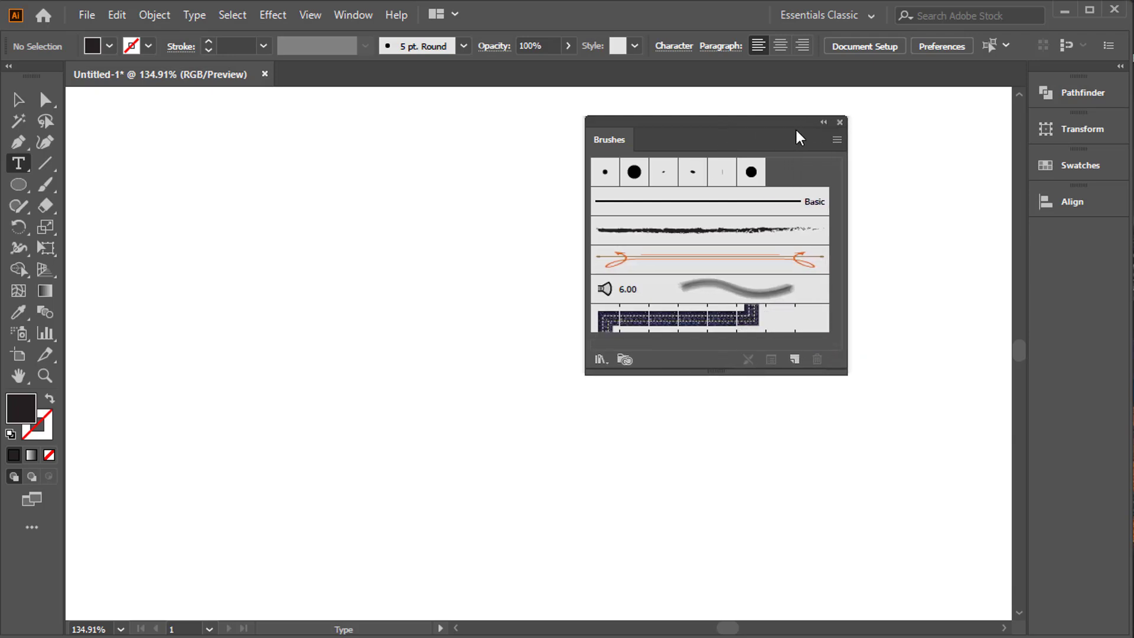
{"action": "left_click_drag", "start_coordinate": [789, 131], "coordinate": [909, 136]}
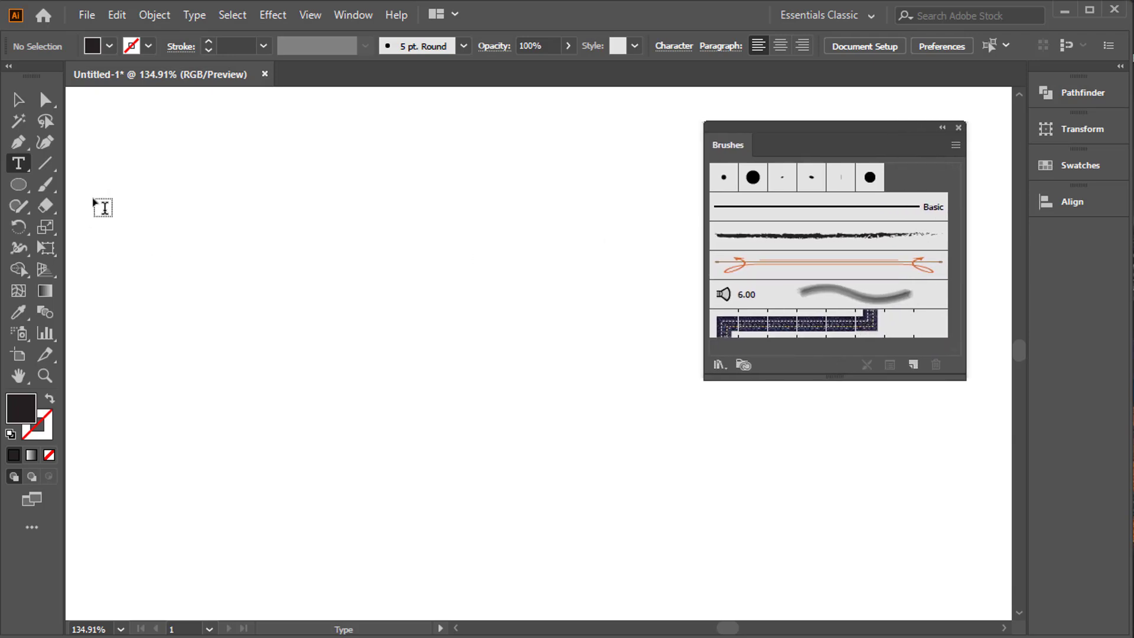
Add the letter "A" as text on the empty artboard and enlarge it to about 162.8 pt.
{"action": "left_click", "coordinate": [321, 316]}
{"action": "type", "text": "A"}
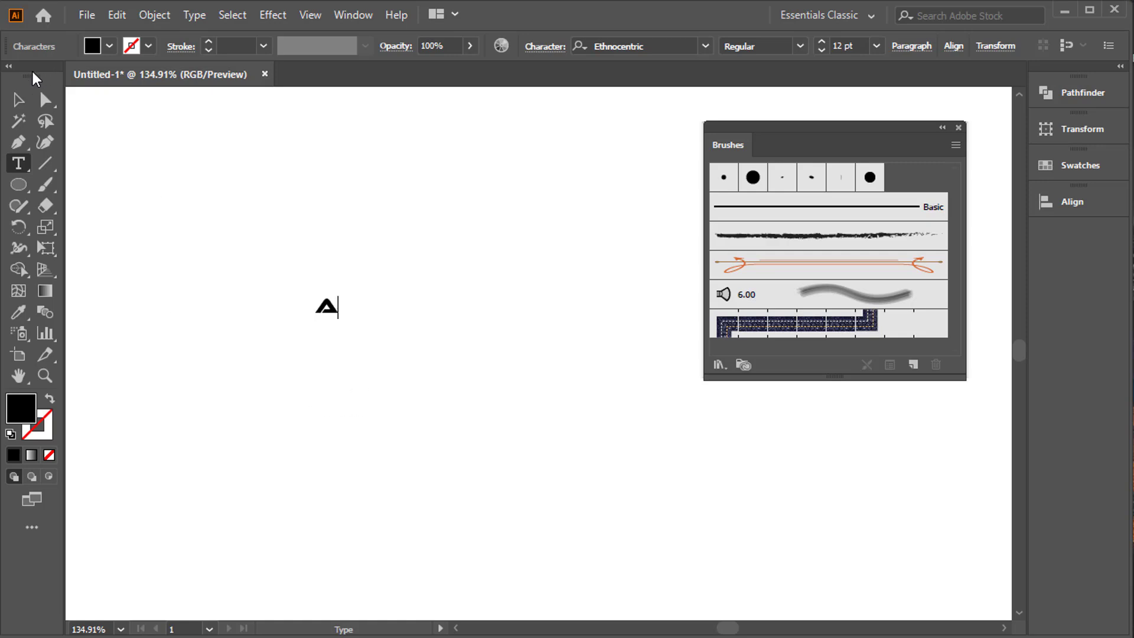
{"action": "left_click", "coordinate": [23, 99]}
{"action": "left_click_drag", "start_coordinate": [342, 322], "coordinate": [481, 459]}
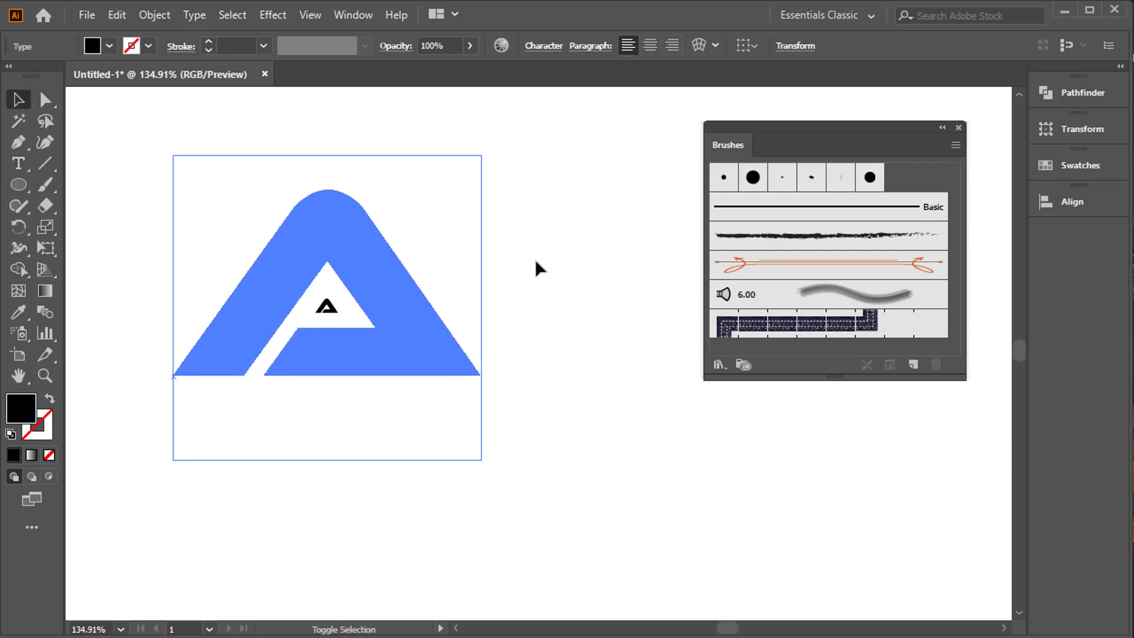
Change the letter A's font to Gotham Book.
{"action": "left_click", "coordinate": [527, 48]}
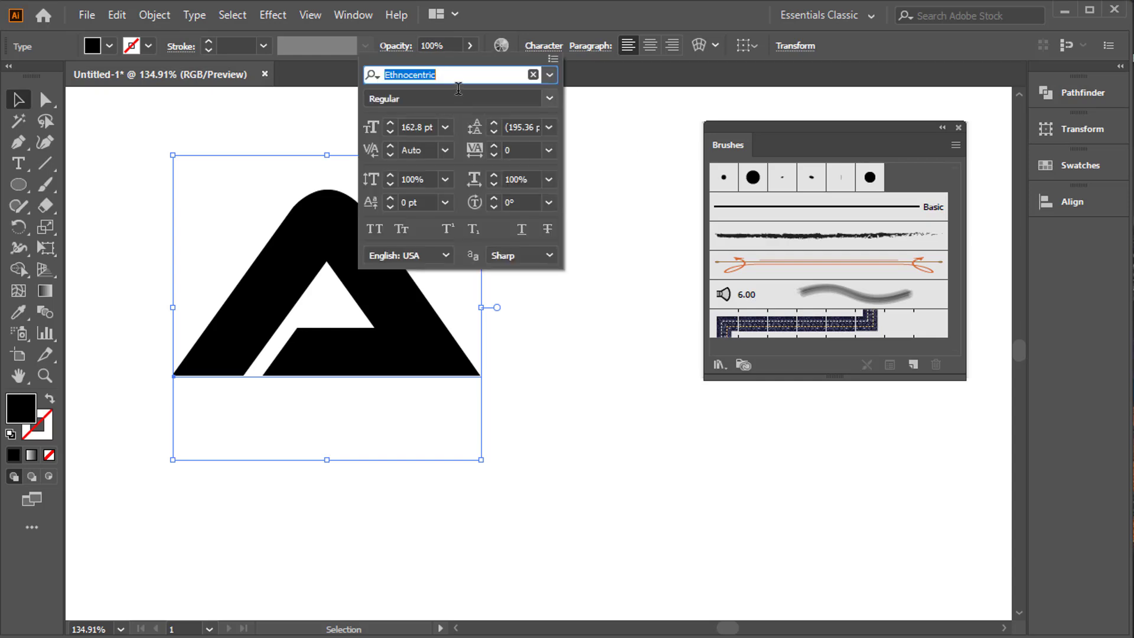
{"action": "type", "text": "gotha"}
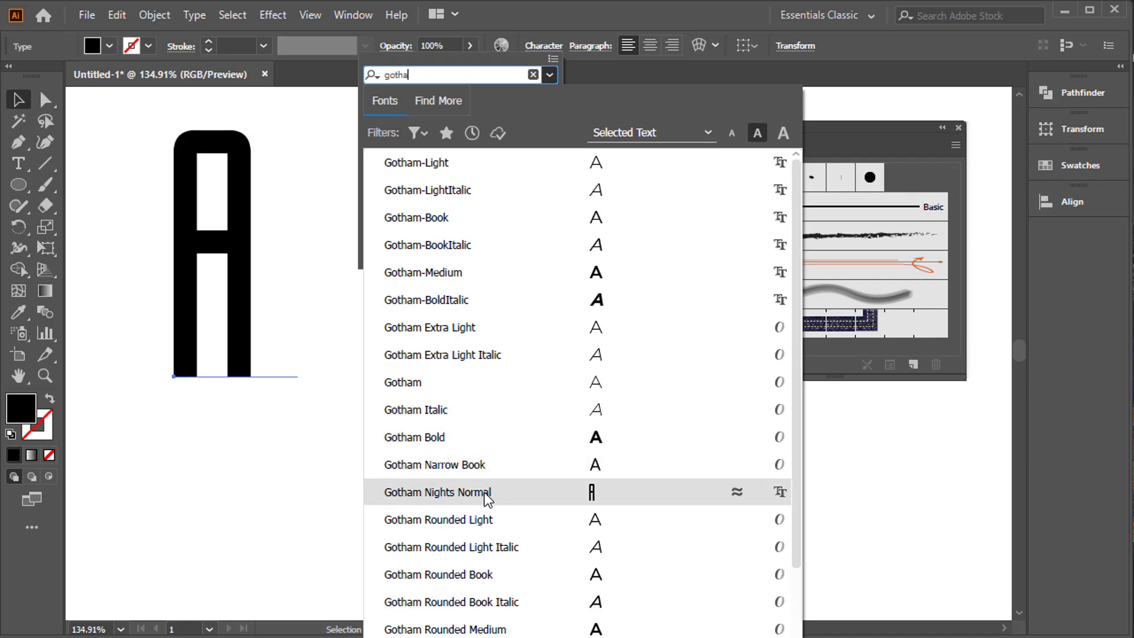
{"action": "left_click", "coordinate": [487, 222]}
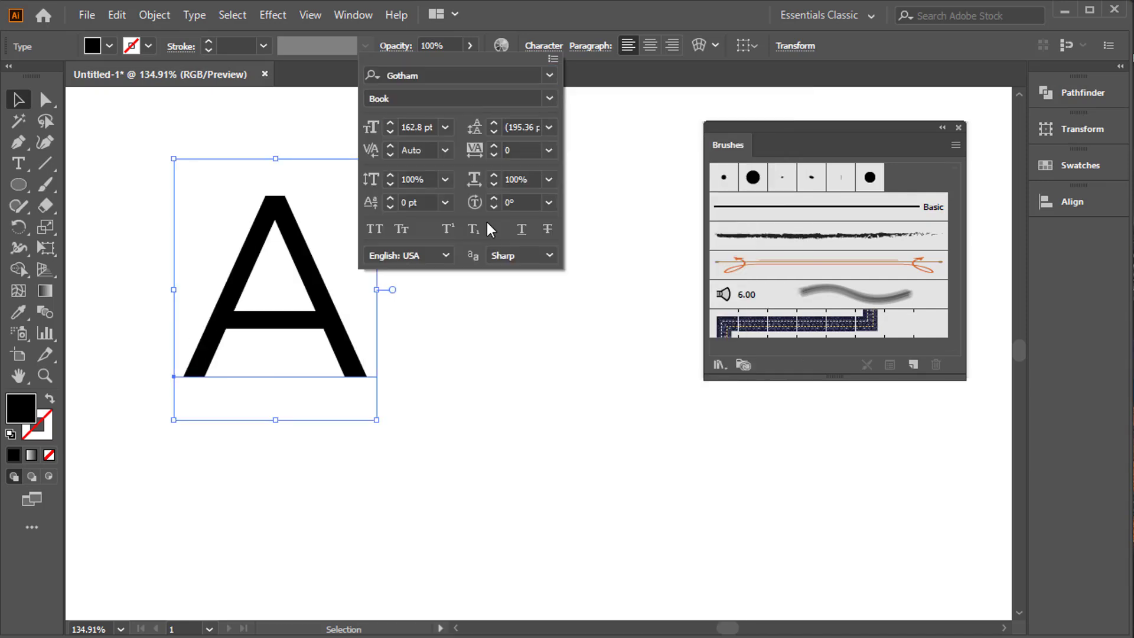
{"action": "left_click", "coordinate": [295, 245]}
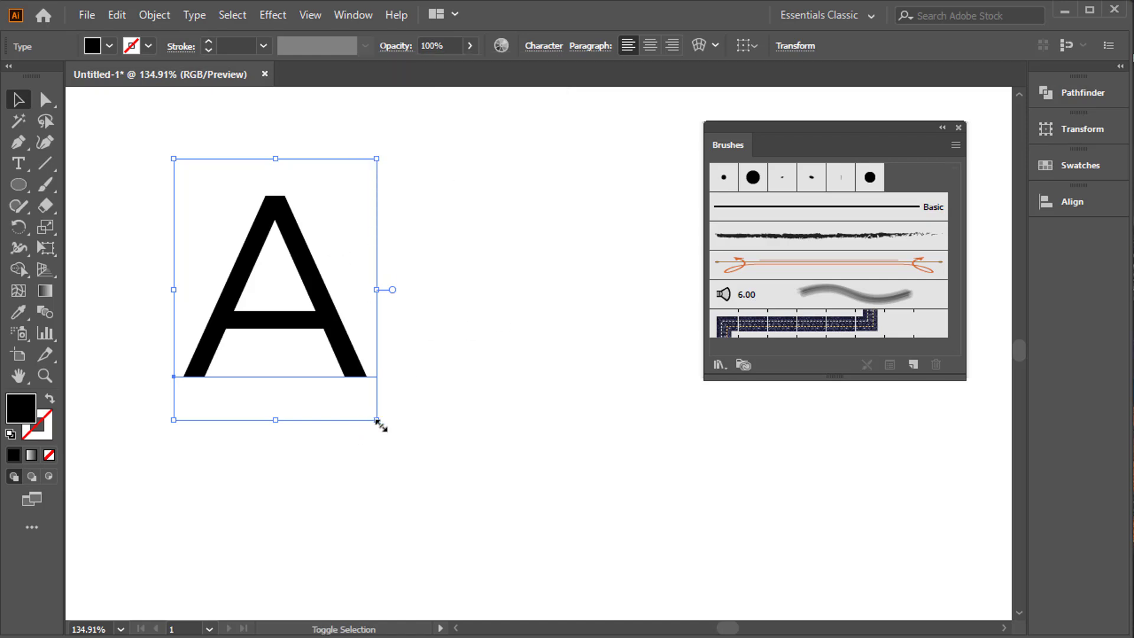
Enlarge the Gotham A from its centre, reposition it on the artboard and convert it to outlines.
{"action": "left_click_drag", "start_coordinate": [377, 420], "coordinate": [474, 502]}
{"action": "left_click_drag", "start_coordinate": [418, 417], "coordinate": [475, 442]}
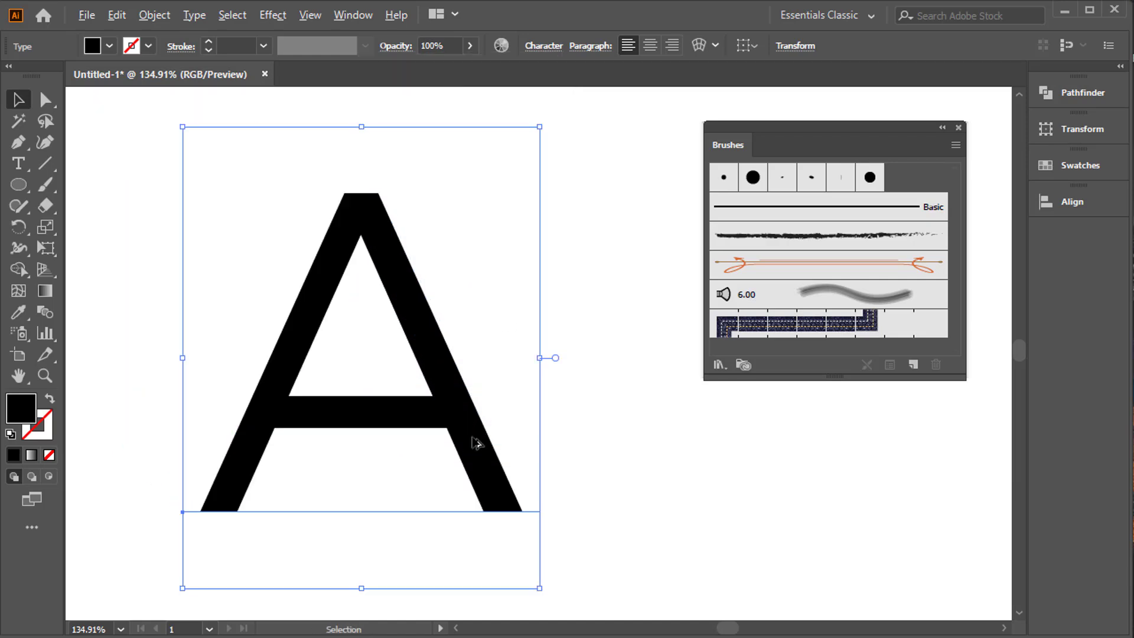
{"action": "mouse_move", "coordinate": [548, 584]}
{"action": "left_mouse_down"}
{"action": "mouse_move", "coordinate": [547, 598]}
{"action": "mouse_move", "coordinate": [539, 584]}
{"action": "left_mouse_up"}
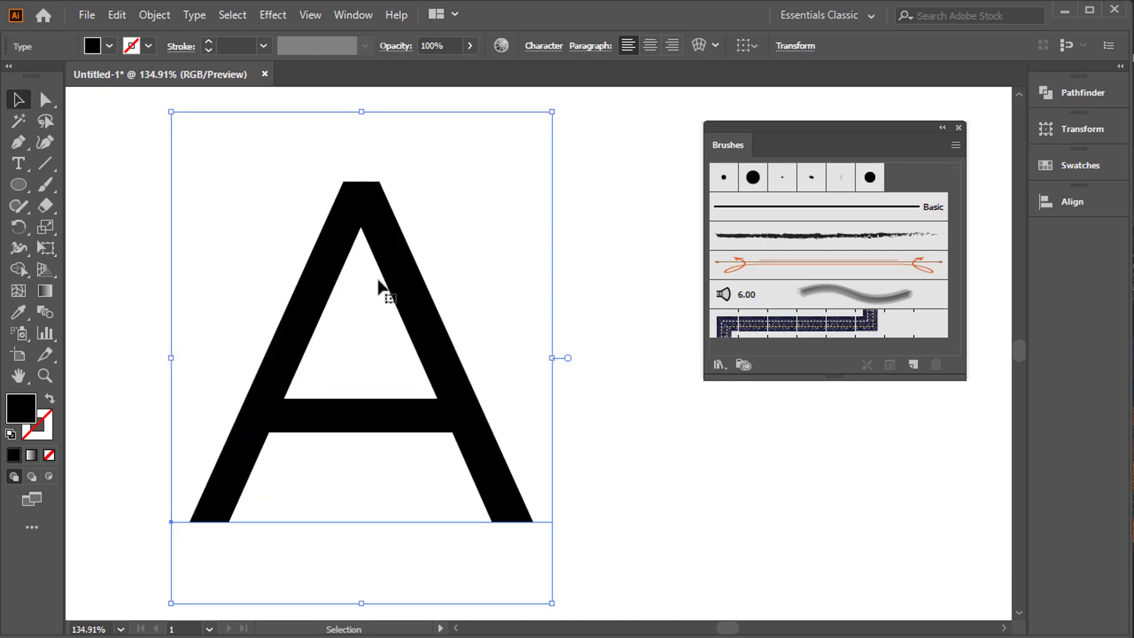
{"action": "right_click", "coordinate": [379, 279]}
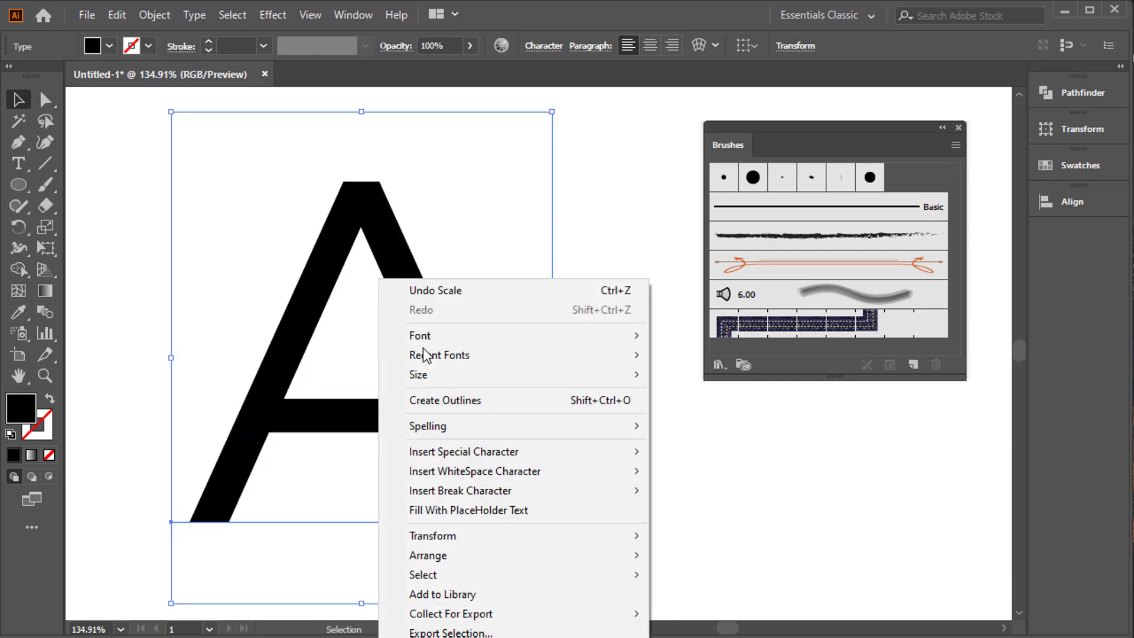
{"action": "left_click", "coordinate": [442, 400]}
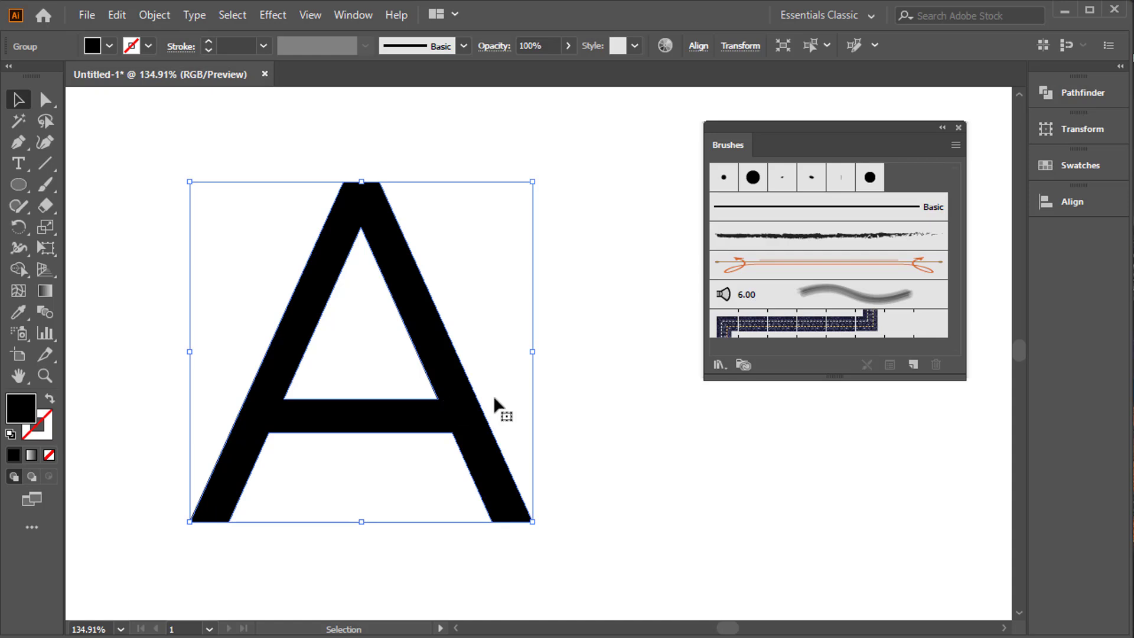
Try the rough black and orange scroll brushes on the letter A, testing the scroll brush at 6 pt before returning to 1 pt.
{"action": "left_click", "coordinate": [811, 235]}
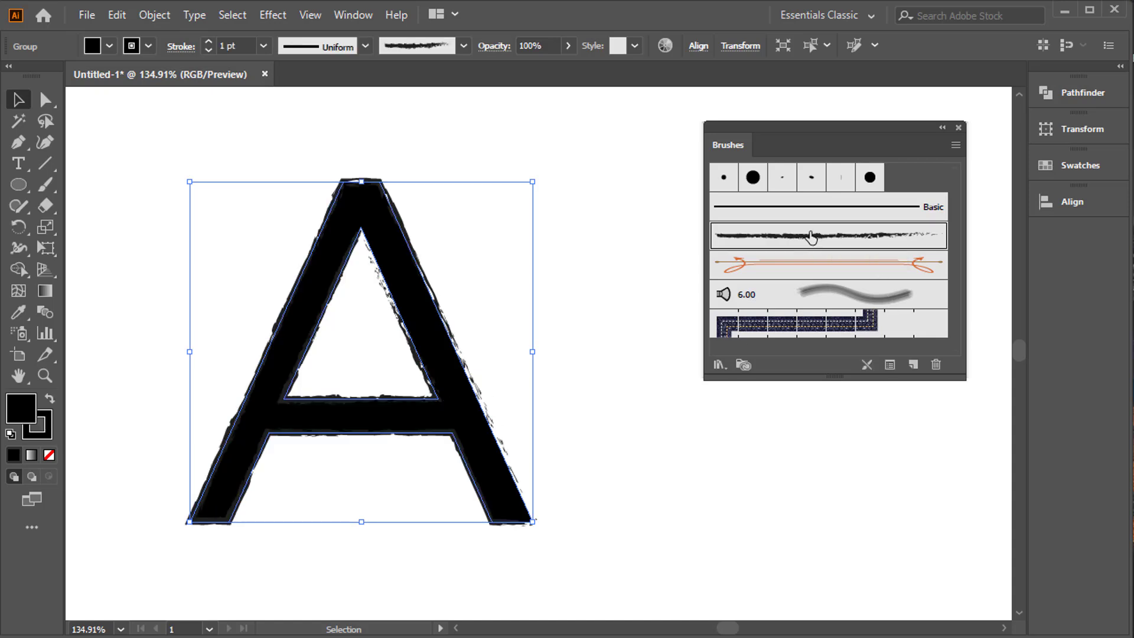
{"action": "left_click", "coordinate": [848, 270]}
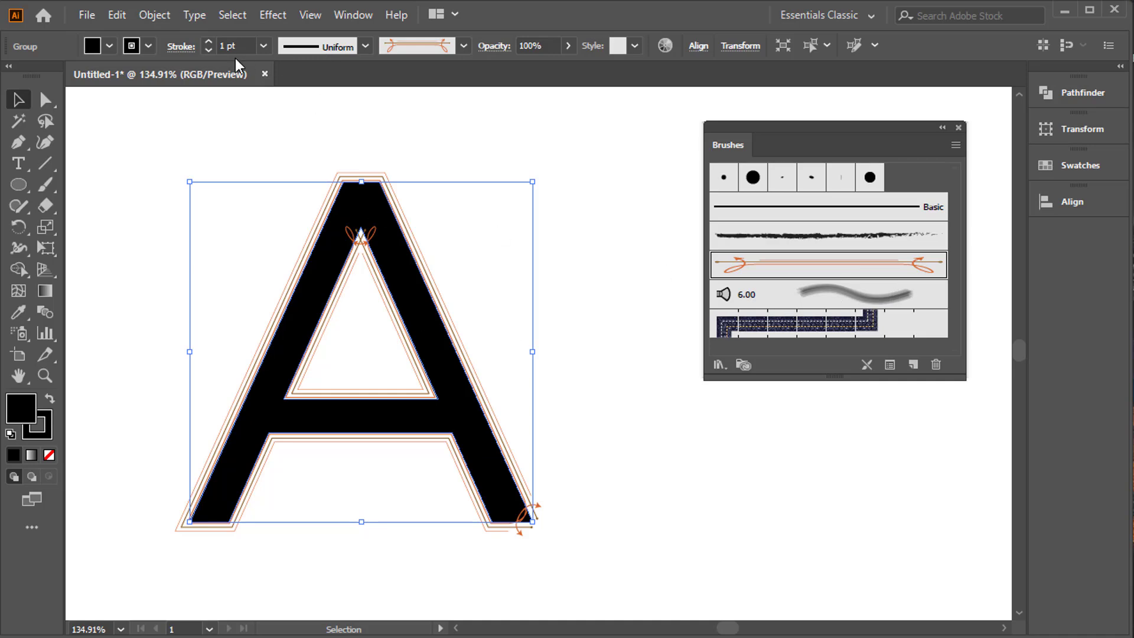
{"action": "left_click", "coordinate": [264, 46]}
{"action": "left_click", "coordinate": [285, 220]}
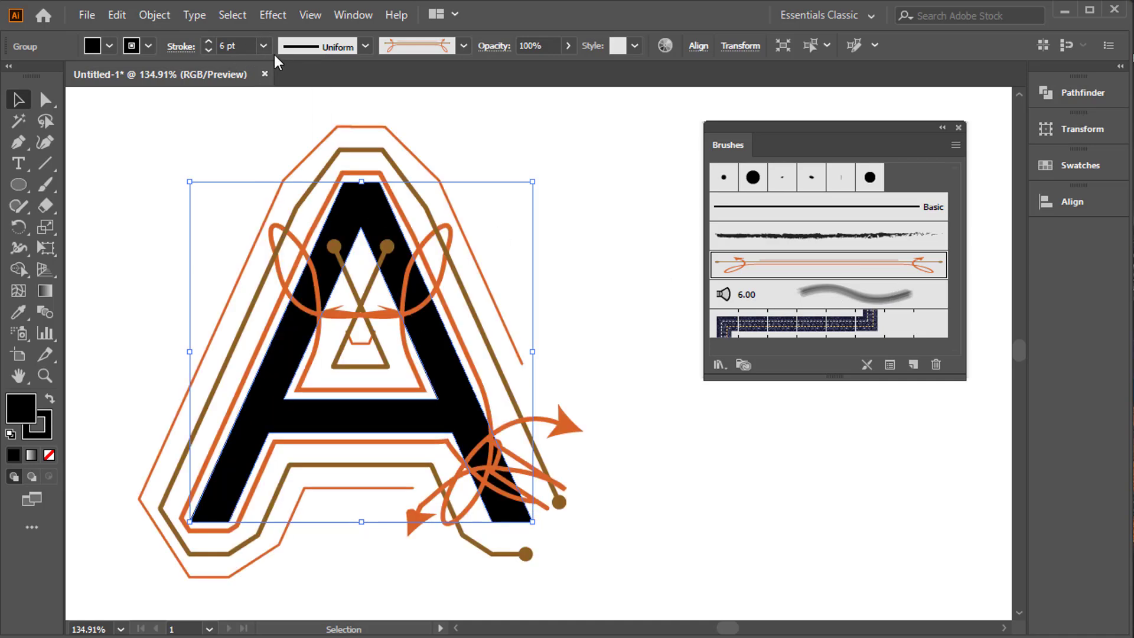
{"action": "left_click", "coordinate": [208, 50]}
{"action": "left_click", "coordinate": [208, 50]}
{"action": "left_click", "coordinate": [208, 51]}
{"action": "left_click", "coordinate": [208, 50]}
{"action": "left_click", "coordinate": [208, 50]}
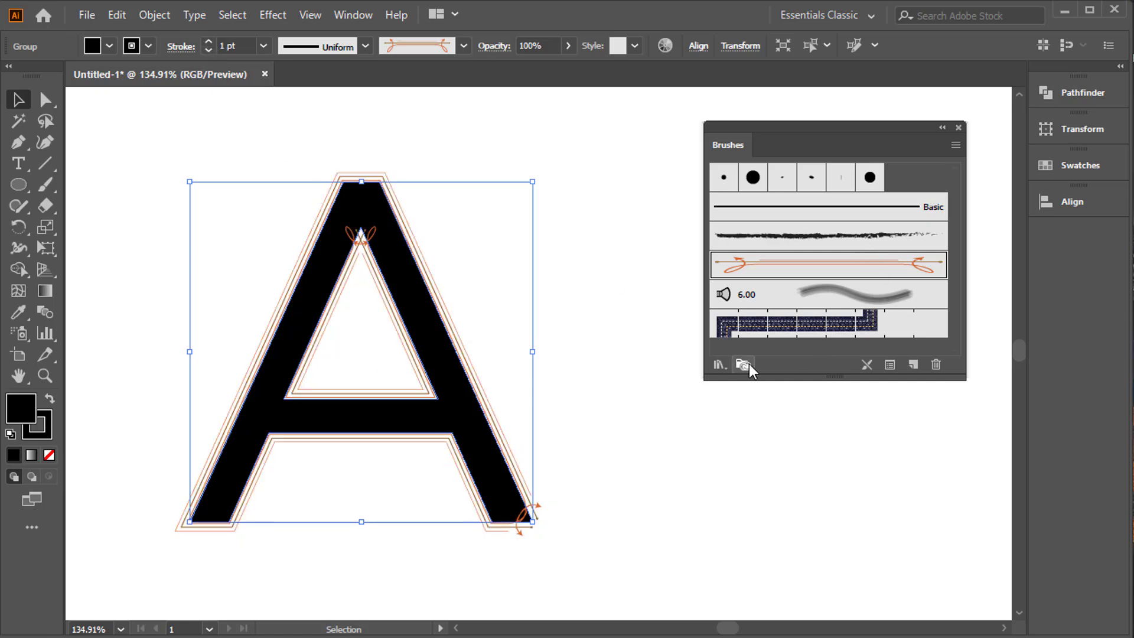
Open the Decorative_Banners and Seals brush library, close the general brush collection, and place the library enlarged beside the letter.
{"action": "left_click", "coordinate": [720, 365]}
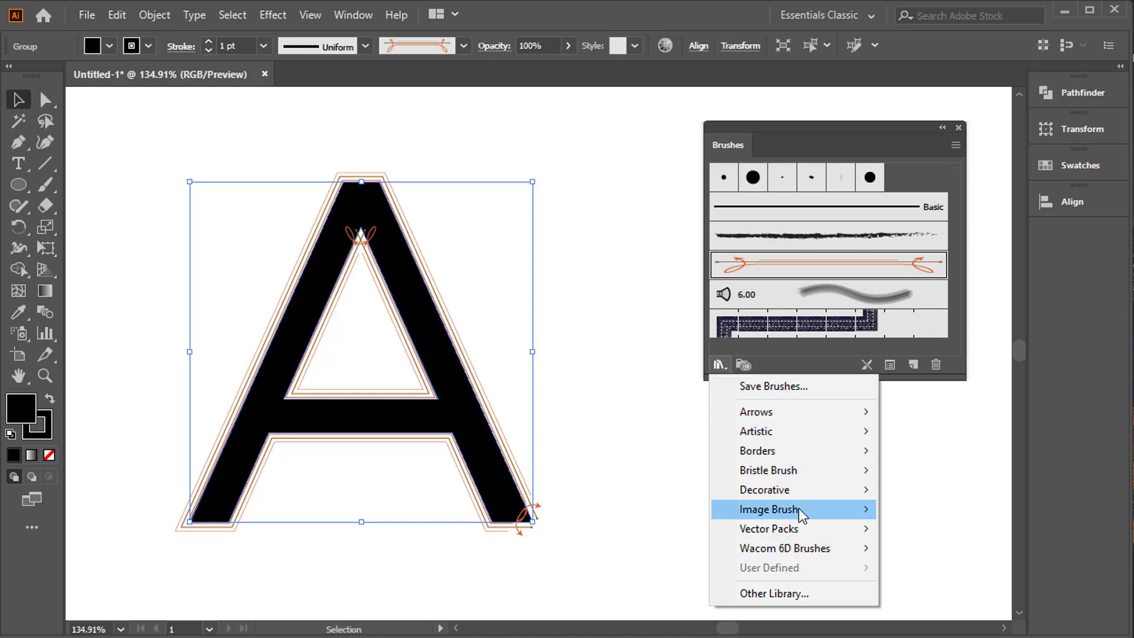
{"action": "mouse_move", "coordinate": [799, 496]}
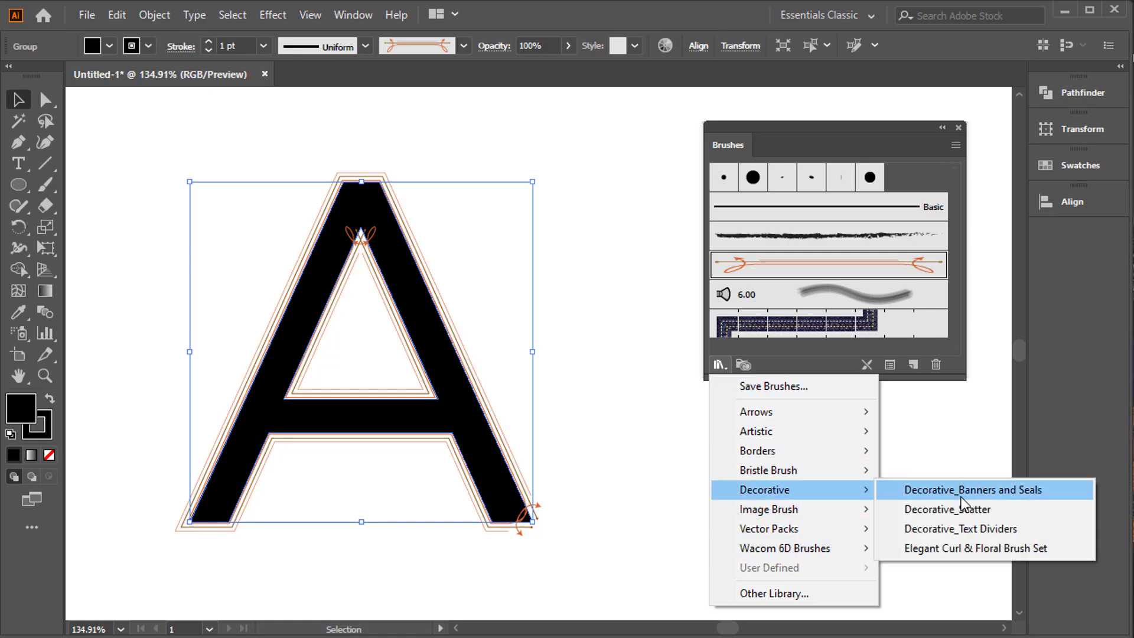
{"action": "left_click", "coordinate": [966, 491]}
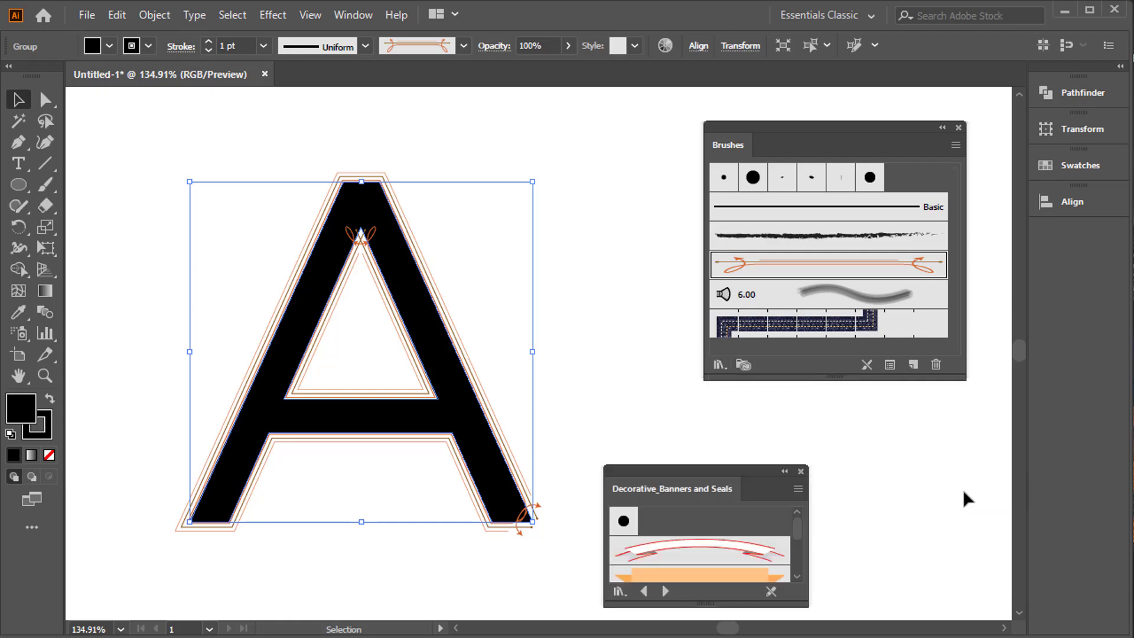
{"action": "left_click", "coordinate": [958, 128]}
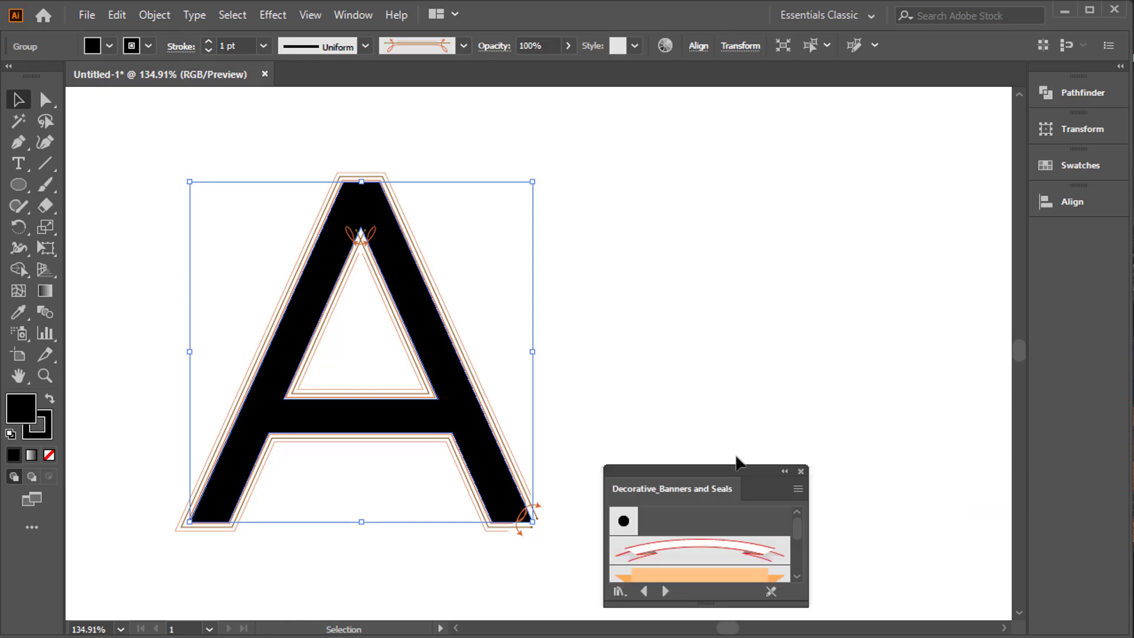
{"action": "mouse_move", "coordinate": [738, 471]}
{"action": "left_mouse_down"}
{"action": "mouse_move", "coordinate": [923, 221]}
{"action": "mouse_move", "coordinate": [904, 114]}
{"action": "left_mouse_up"}
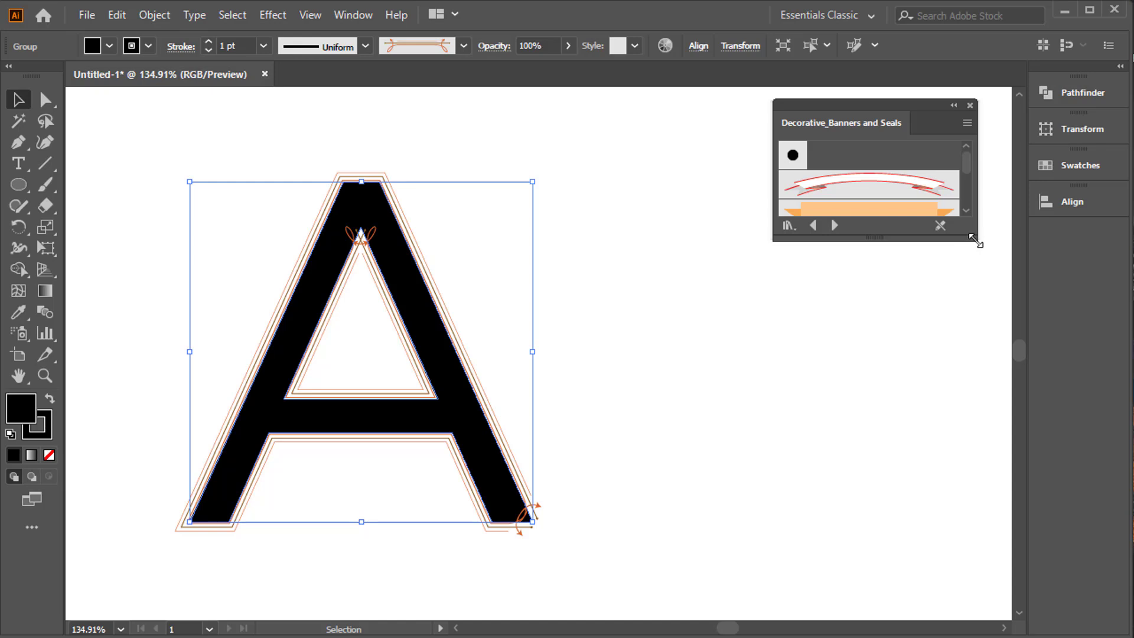
{"action": "left_click_drag", "start_coordinate": [980, 247], "coordinate": [985, 511]}
{"action": "scroll", "coordinate": [895, 354], "scroll_direction": "down", "scroll_amount": 10}
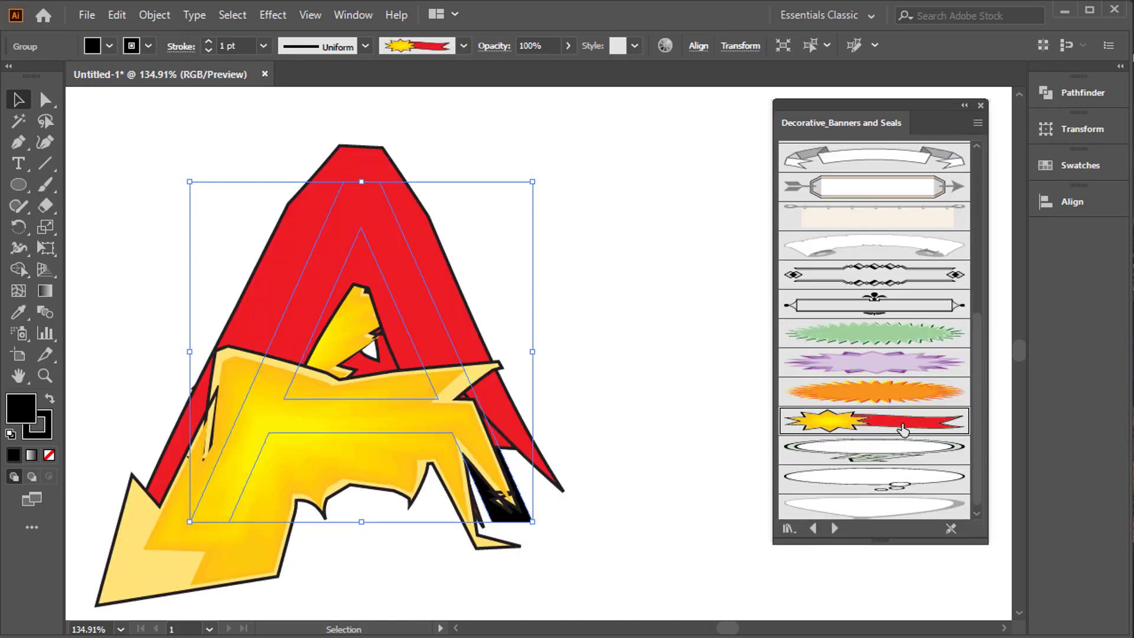
Apply the Starburst 6 brush to the letter A, comparing it with the orange starburst brush above it.
{"action": "left_click", "coordinate": [902, 426]}
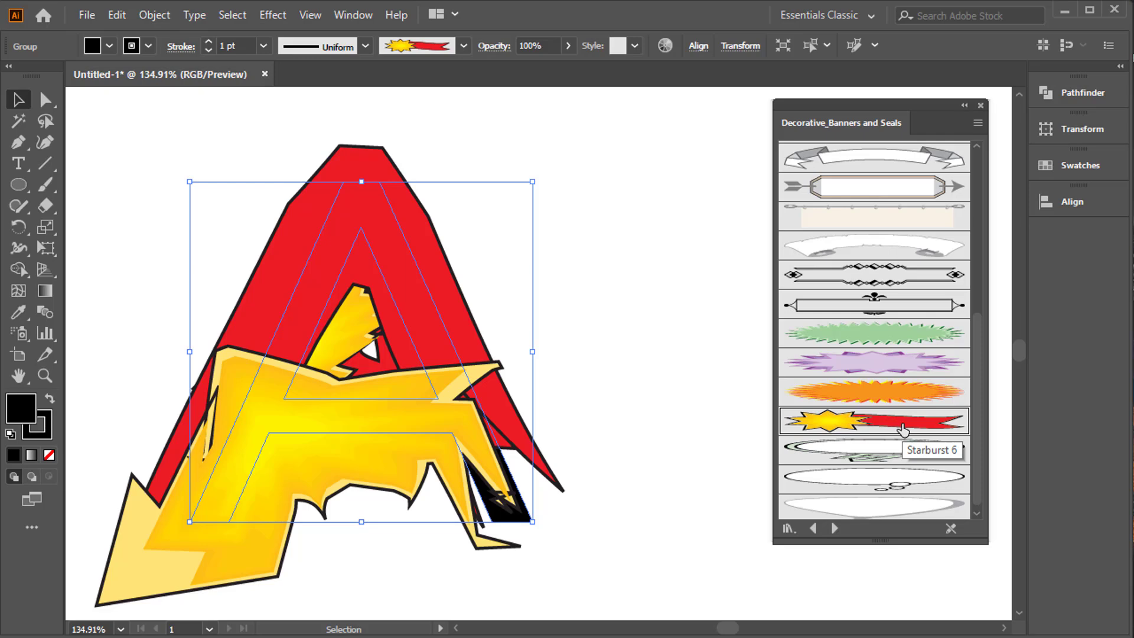
{"action": "left_click", "coordinate": [888, 401]}
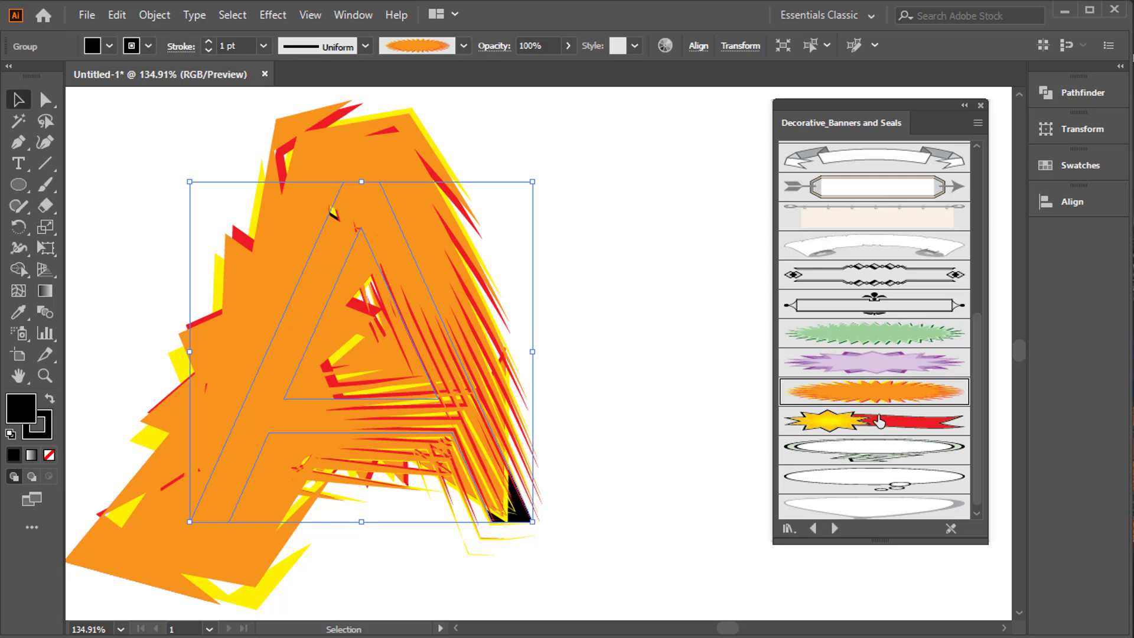
{"action": "left_click", "coordinate": [877, 420]}
{"action": "left_click", "coordinate": [832, 429]}
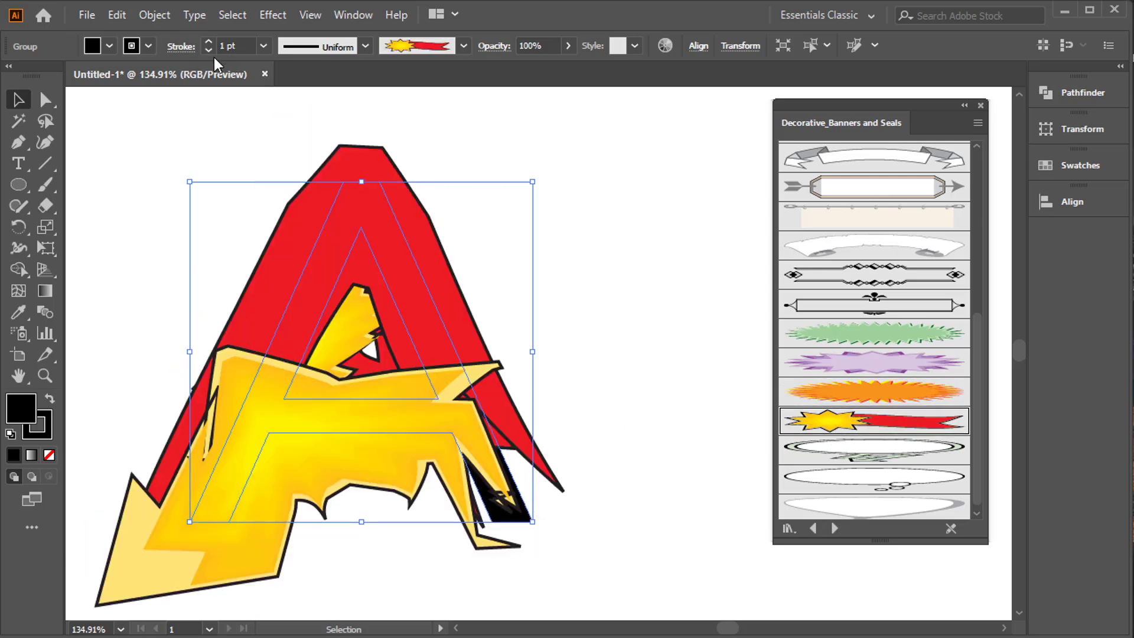
Reduce the A's stroke weight in stages through 0.75, 0.5, 0.25 and 0.2 pt to 0.17 pt.
{"action": "left_click", "coordinate": [261, 49]}
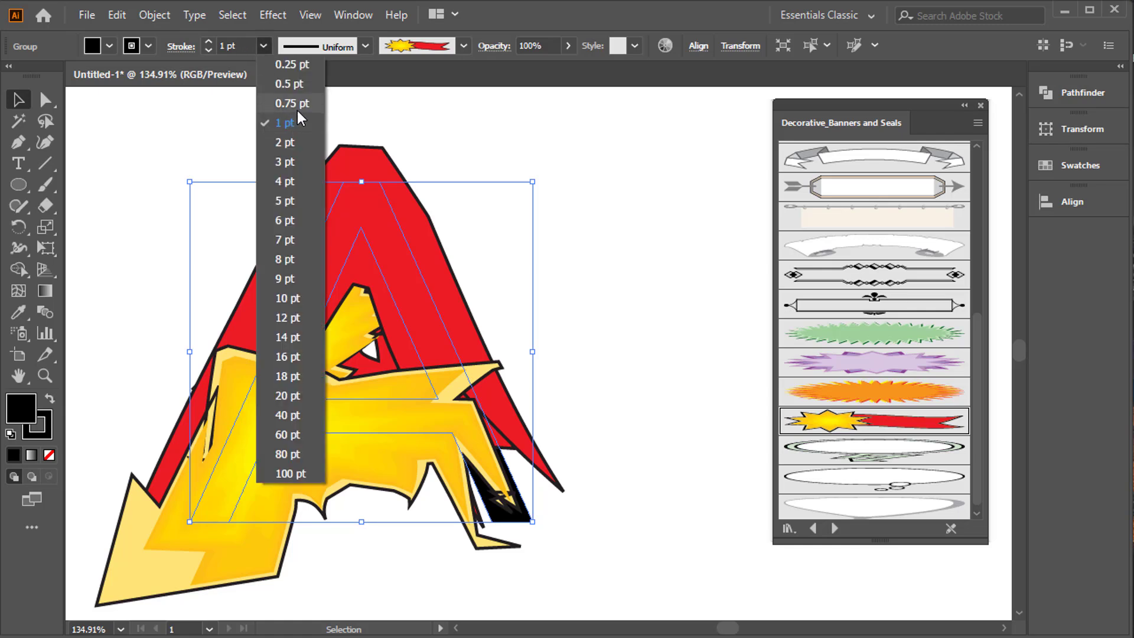
{"action": "left_click", "coordinate": [296, 111]}
{"action": "left_click", "coordinate": [263, 47]}
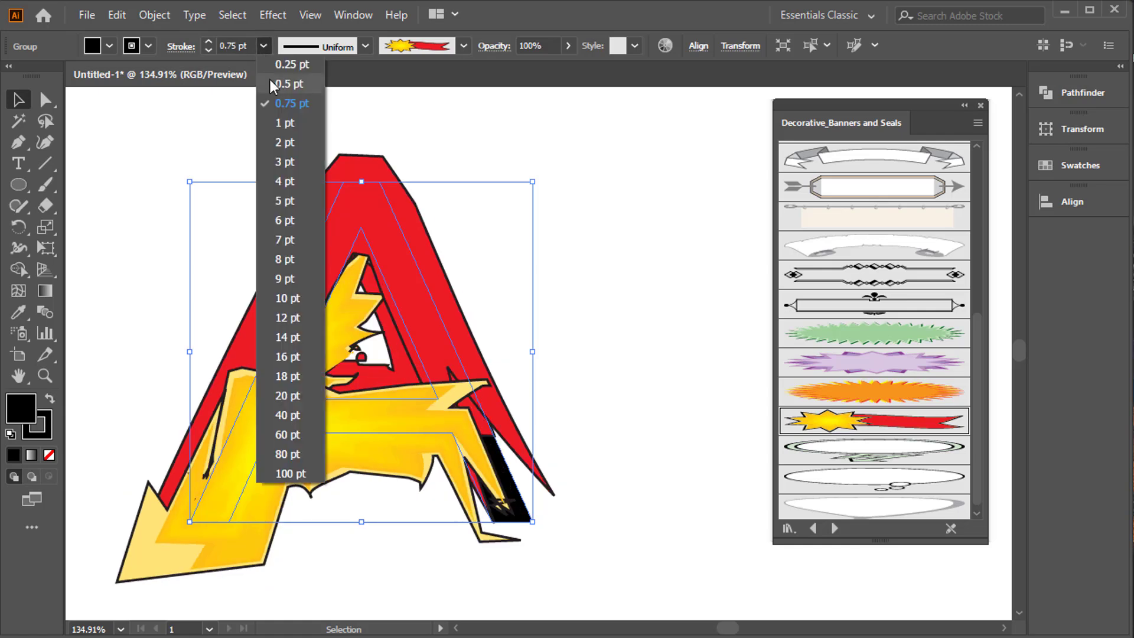
{"action": "left_click", "coordinate": [271, 83]}
{"action": "left_click", "coordinate": [267, 50]}
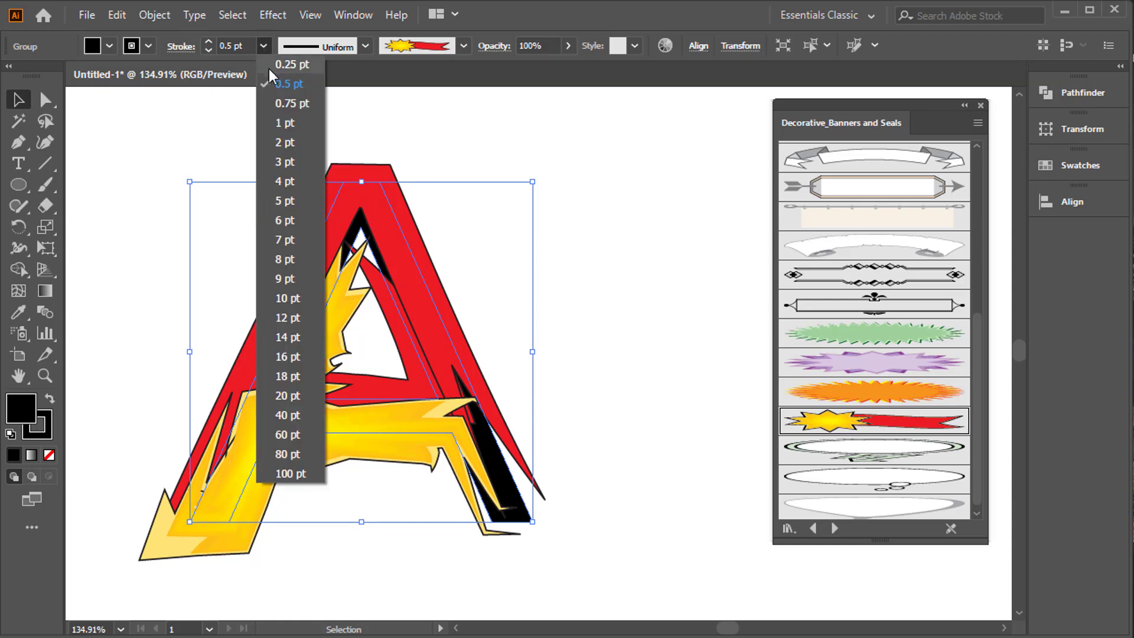
{"action": "left_click", "coordinate": [275, 66]}
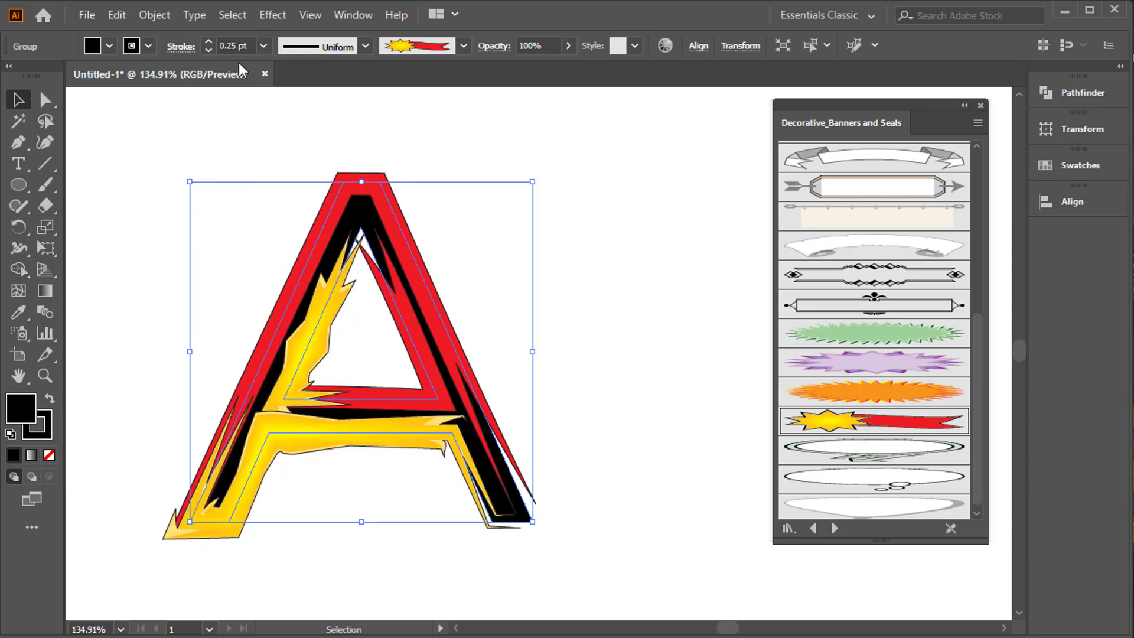
{"action": "left_click", "coordinate": [232, 46]}
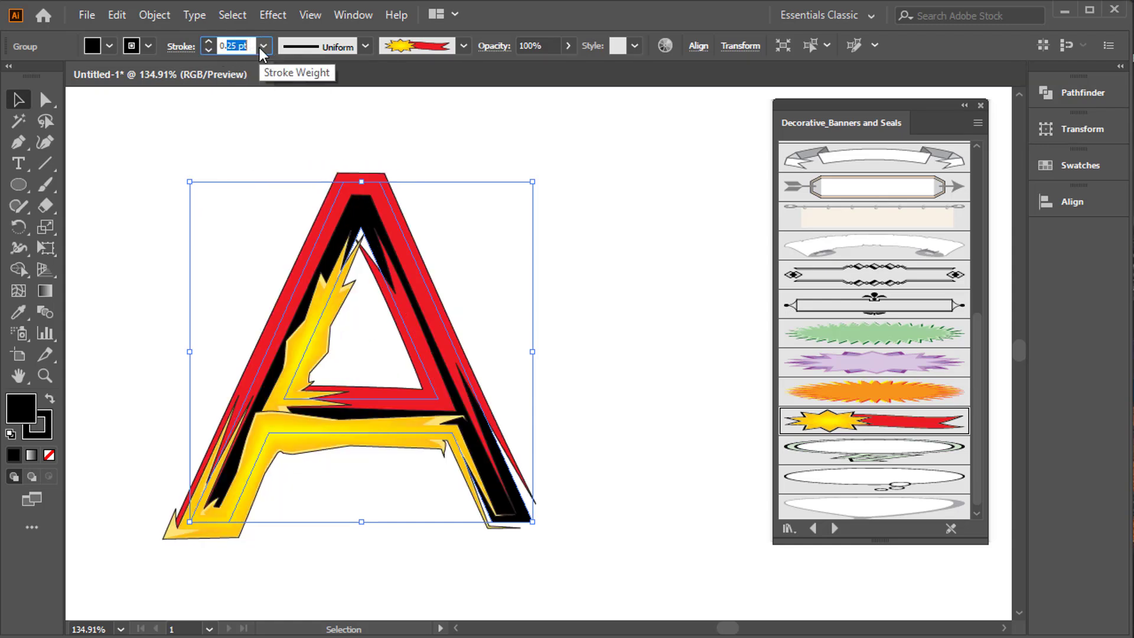
{"action": "type", "text": "0.2"}
{"action": "key", "text": "Return"}
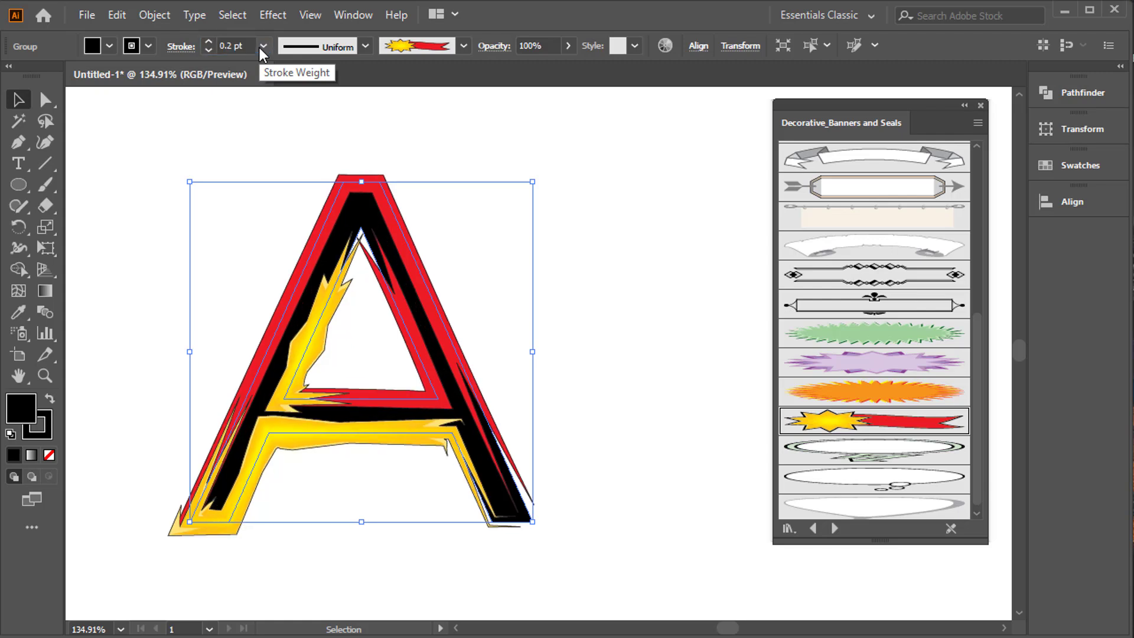
{"action": "left_click", "coordinate": [236, 46]}
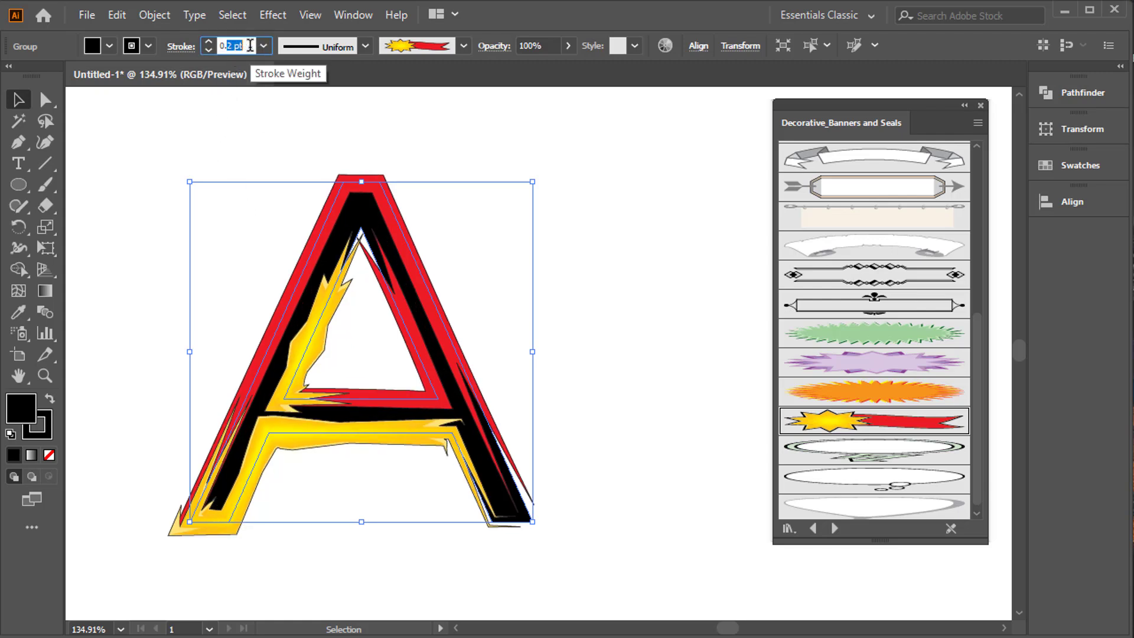
{"action": "type", "text": "0.17"}
{"action": "key", "text": "Return"}
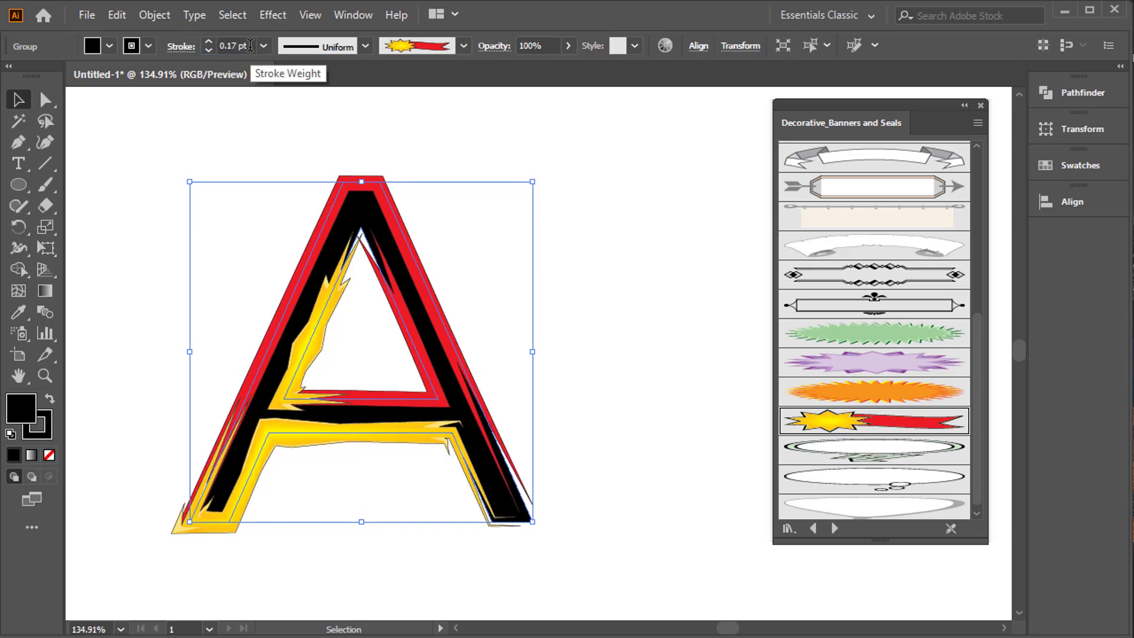
Enlarge the brushed A proportionally from its centre, move it slightly and deselect it.
{"action": "left_click_drag", "start_coordinate": [533, 182], "coordinate": [574, 140]}
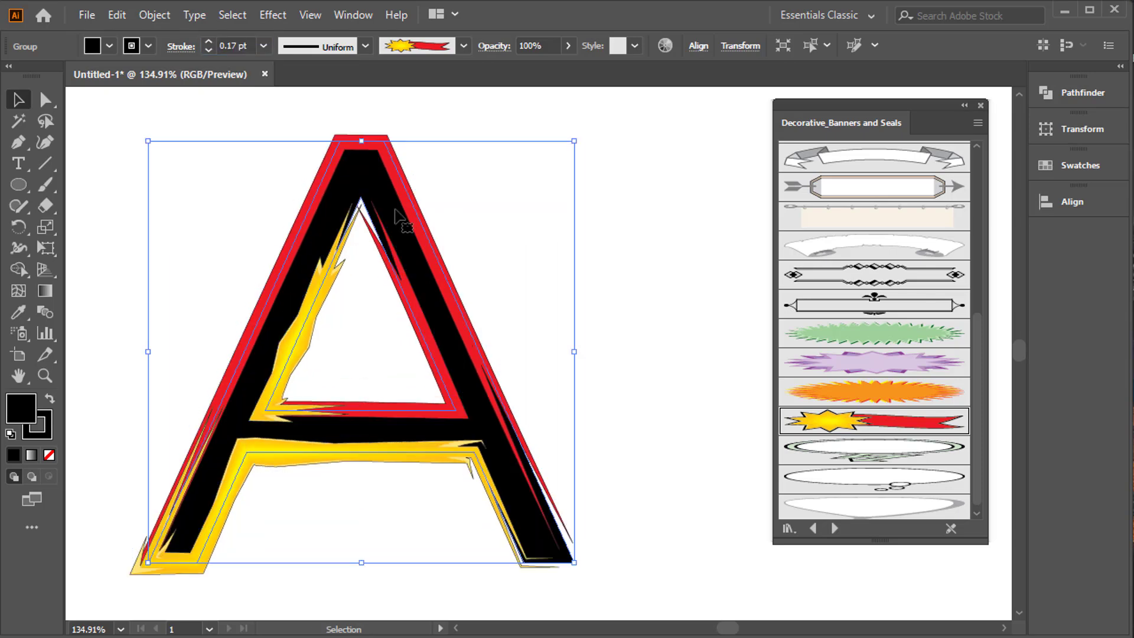
{"action": "left_click_drag", "start_coordinate": [429, 232], "coordinate": [430, 233]}
{"action": "left_click", "coordinate": [532, 197]}
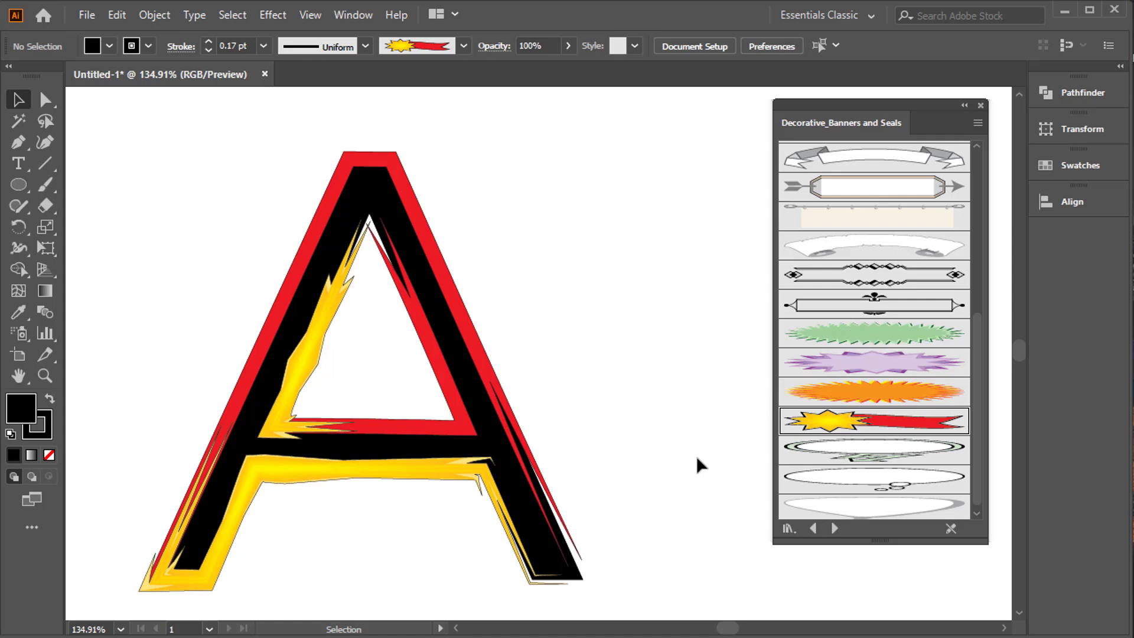
Expand the appearance of the brushed A and ungroup the resulting artwork.
{"action": "left_click", "coordinate": [454, 367]}
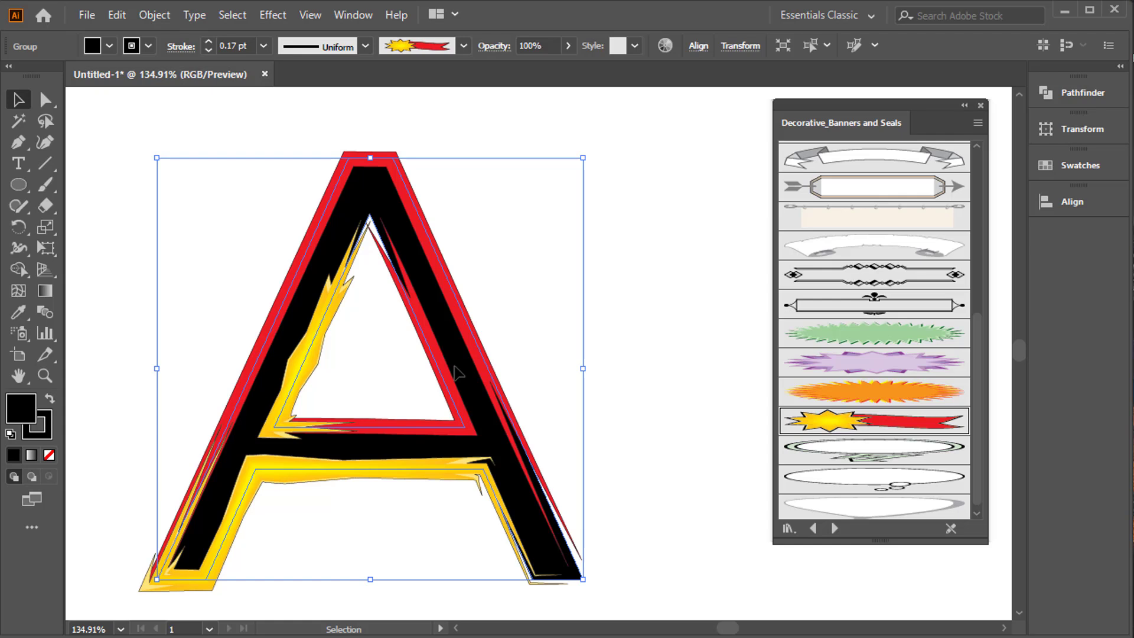
{"action": "left_click", "coordinate": [153, 21]}
{"action": "left_click", "coordinate": [198, 242]}
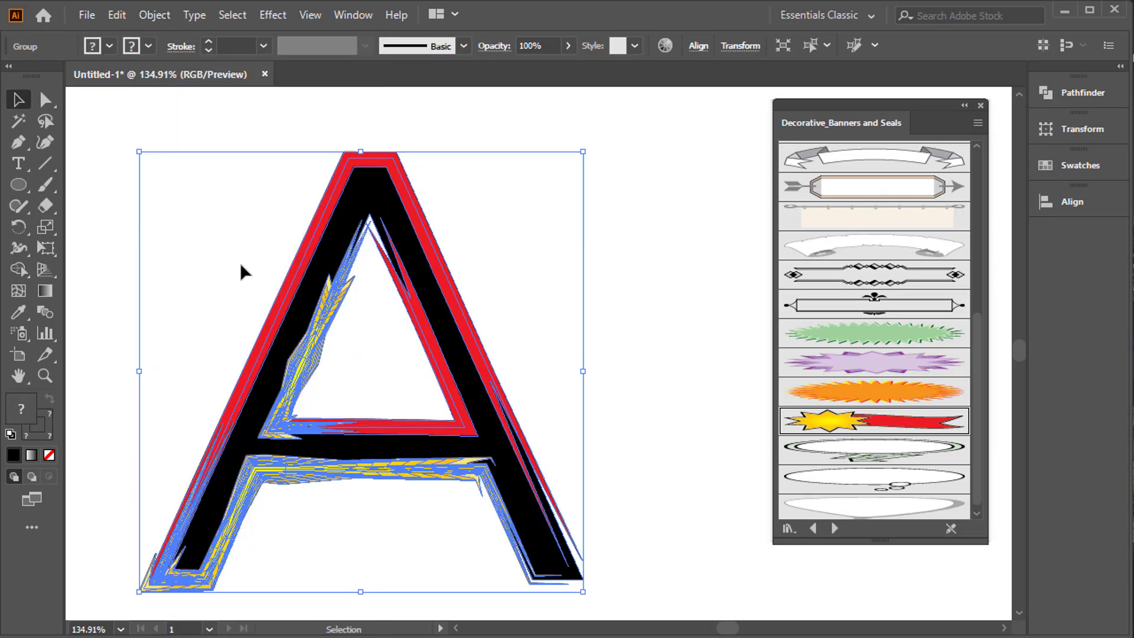
{"action": "right_click", "coordinate": [336, 251]}
{"action": "left_click", "coordinate": [386, 397]}
{"action": "left_click", "coordinate": [512, 271]}
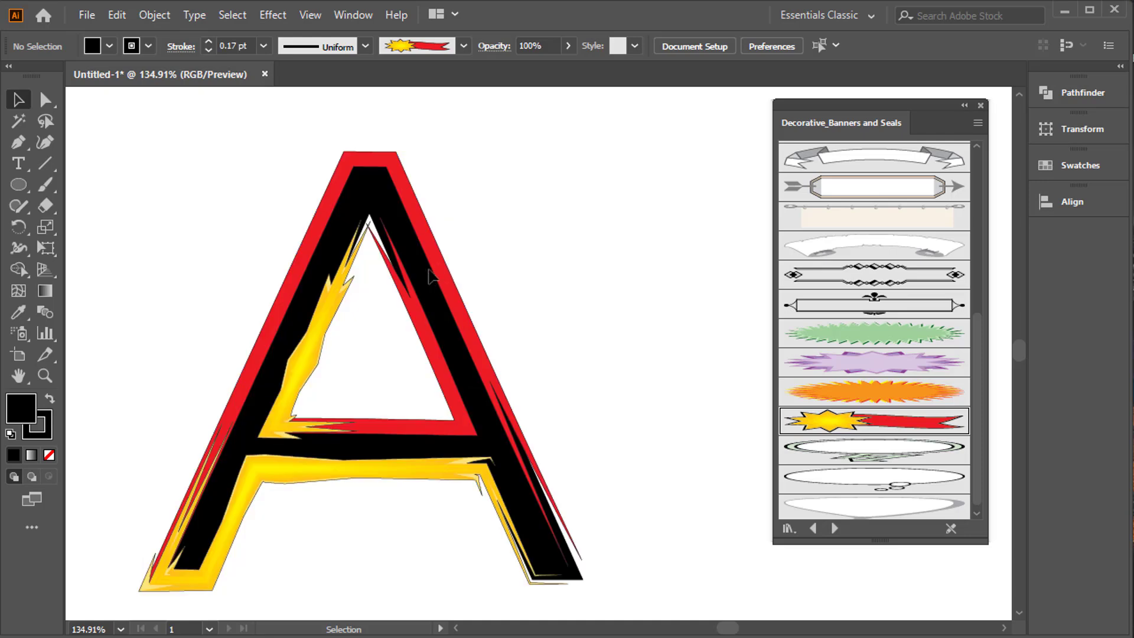
Ungroup the expanded artwork once more, pull the solid black A away from the brush shapes and delete it.
{"action": "left_click_drag", "start_coordinate": [429, 275], "coordinate": [494, 264]}
{"action": "key", "text": "ctrl+z"}
{"action": "right_click", "coordinate": [403, 233]}
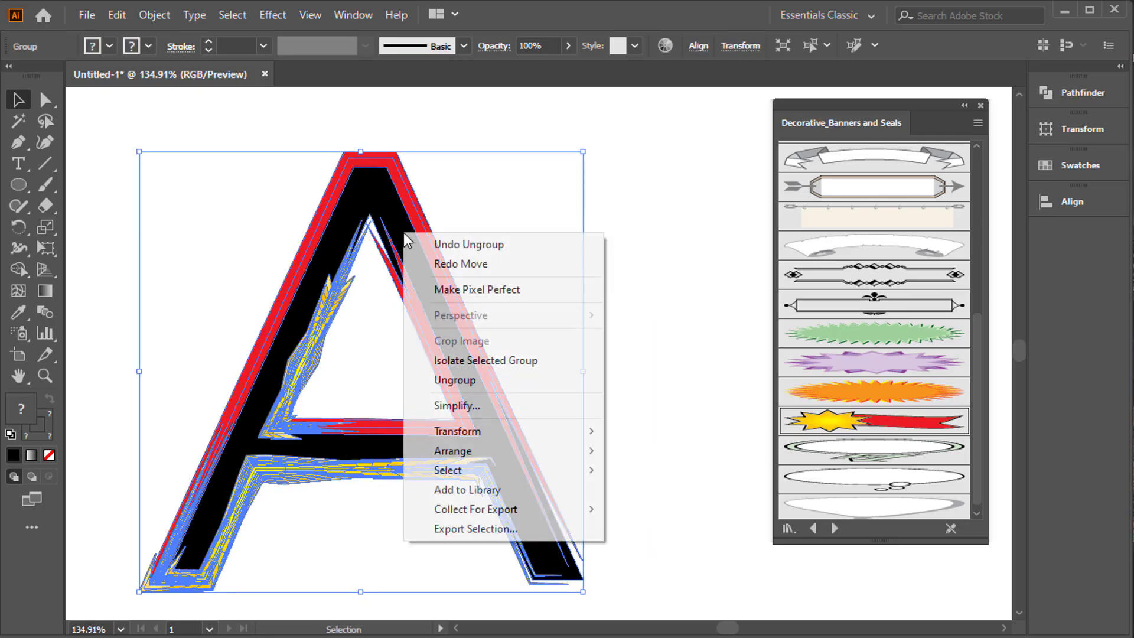
{"action": "left_click", "coordinate": [455, 380]}
{"action": "left_click", "coordinate": [540, 231]}
{"action": "left_click_drag", "start_coordinate": [414, 257], "coordinate": [569, 232]}
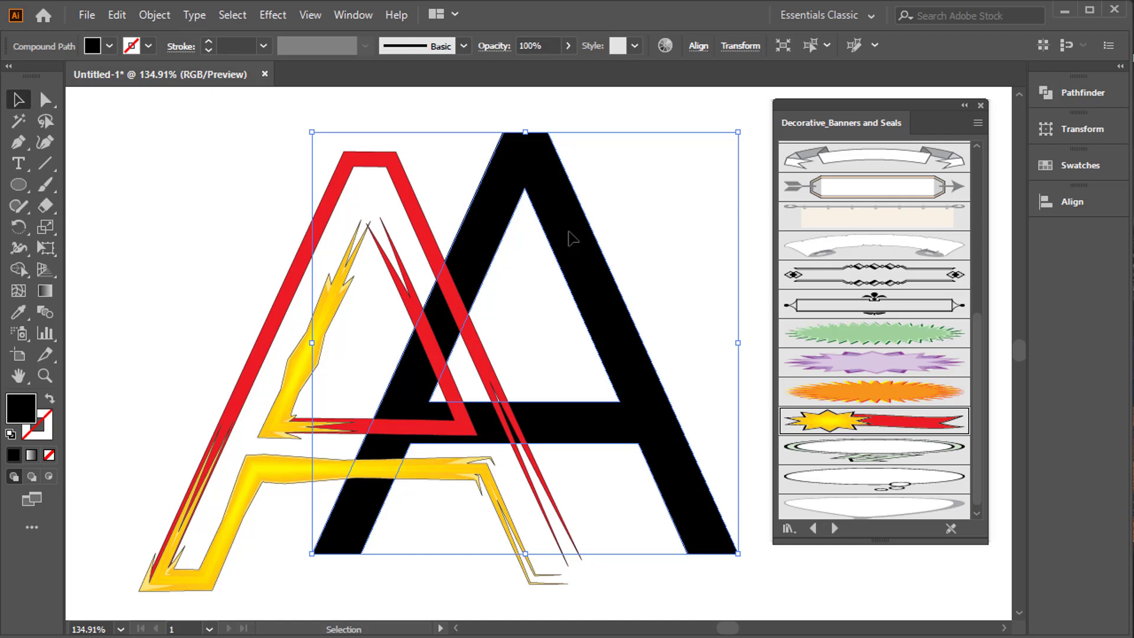
{"action": "key", "text": "Delete"}
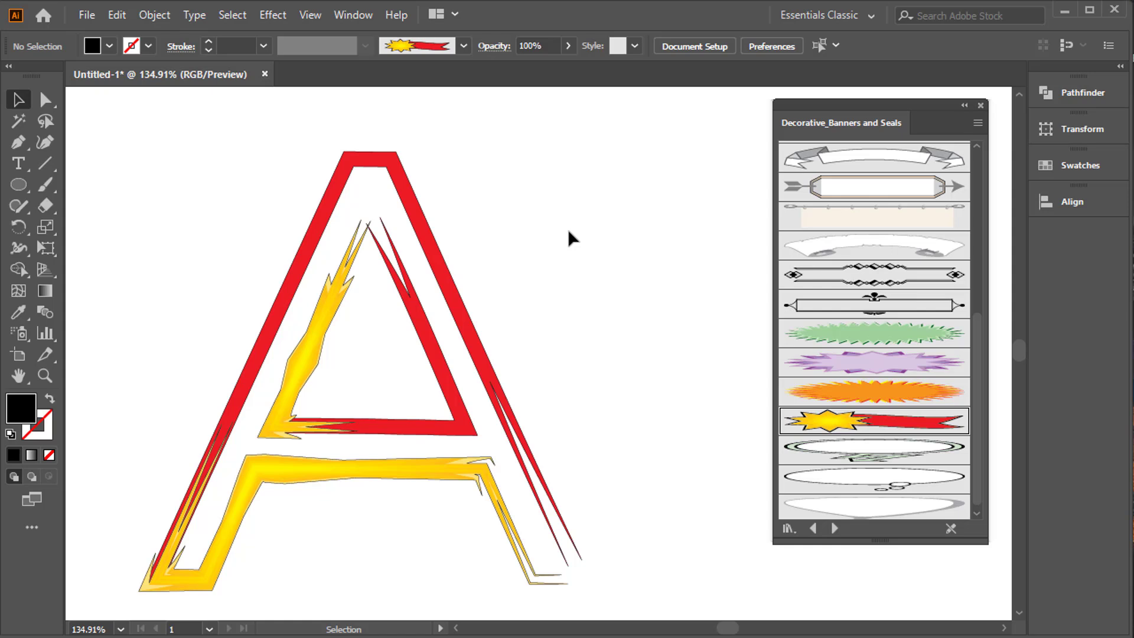
Clear all artwork from the artboard and add a large letter "X" as Gotham Book text.
{"action": "key", "text": "ctrl+a"}
{"action": "key", "text": "Delete"}
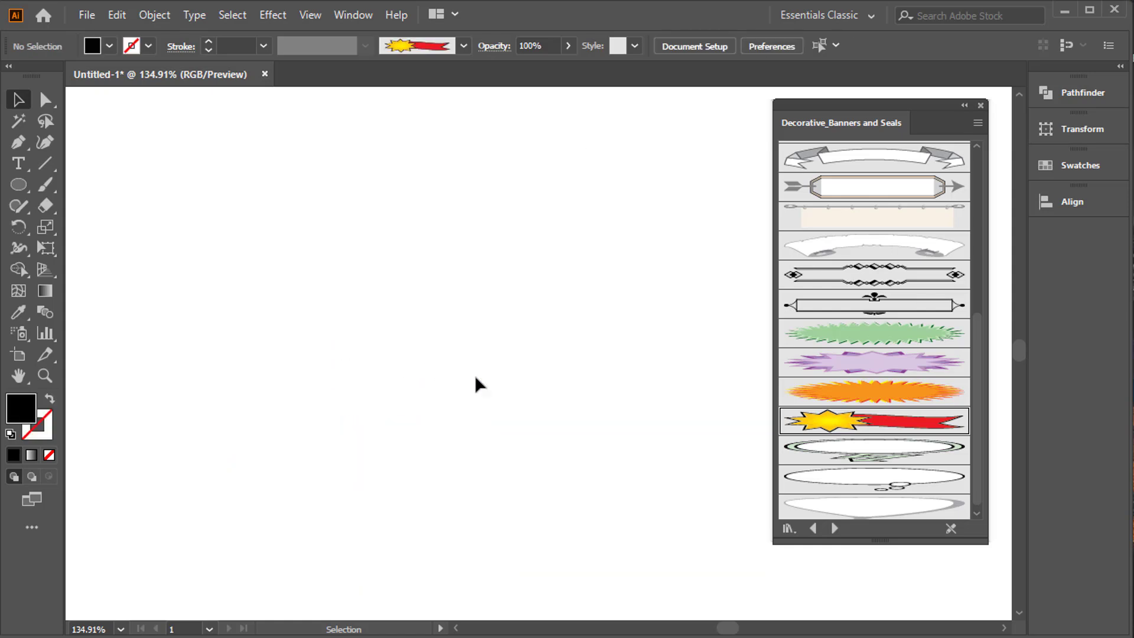
{"action": "key", "text": "t"}
{"action": "left_click", "coordinate": [378, 387]}
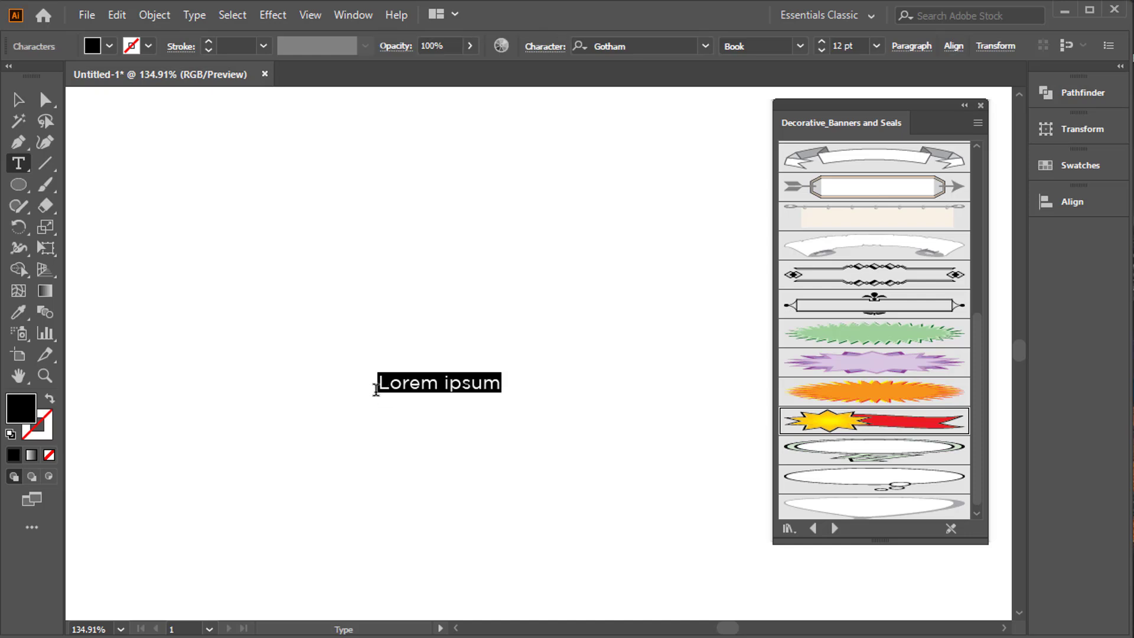
{"action": "type", "text": "X"}
{"action": "left_click", "coordinate": [19, 99]}
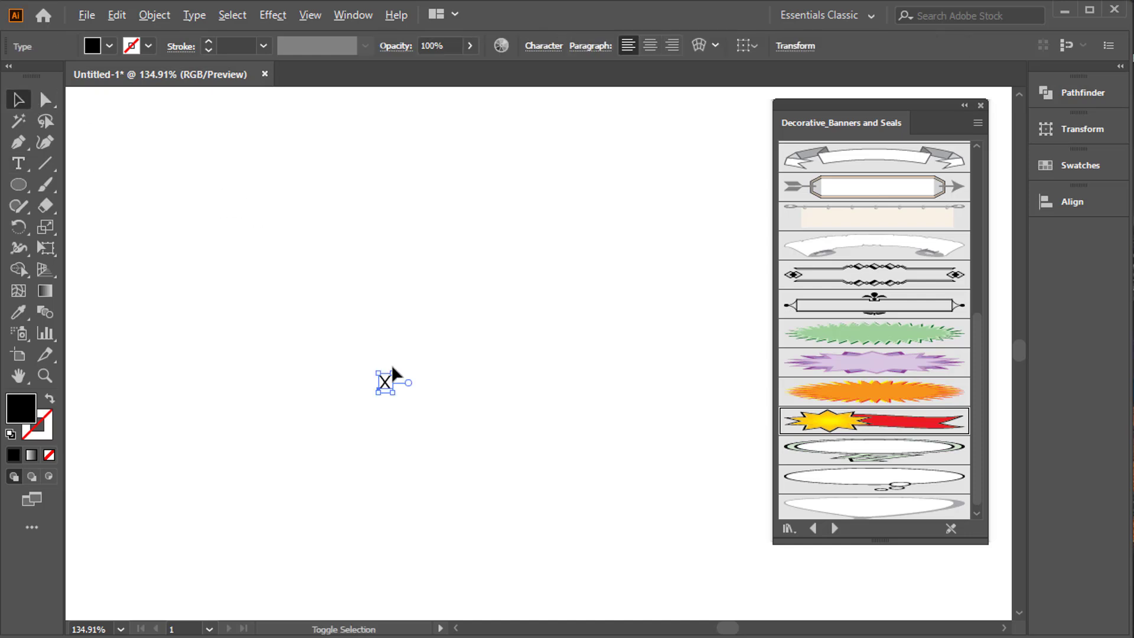
{"action": "left_click_drag", "start_coordinate": [392, 373], "coordinate": [716, 130]}
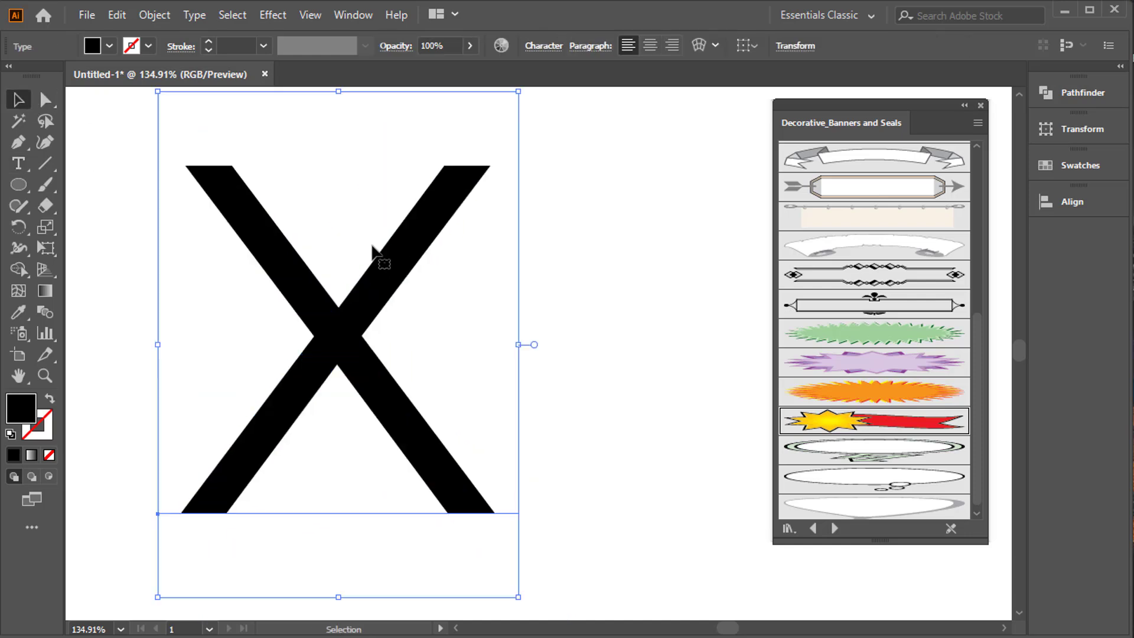
Convert the X to outlines and apply the Starburst 6 brush to it.
{"action": "right_click", "coordinate": [375, 251]}
{"action": "left_click", "coordinate": [427, 366]}
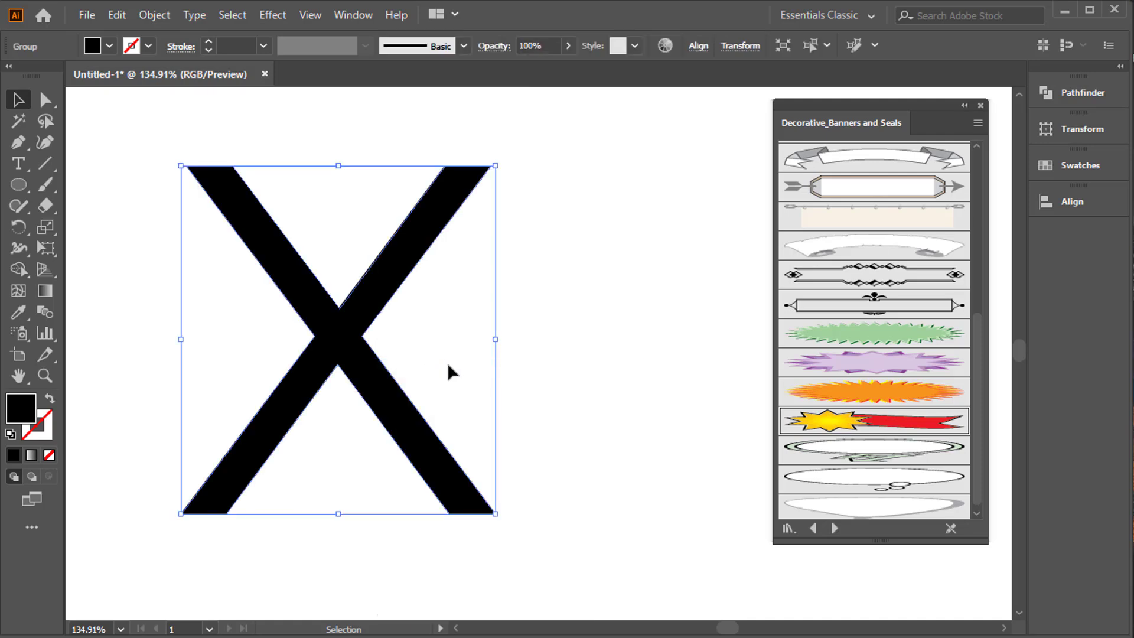
{"action": "left_click", "coordinate": [919, 418]}
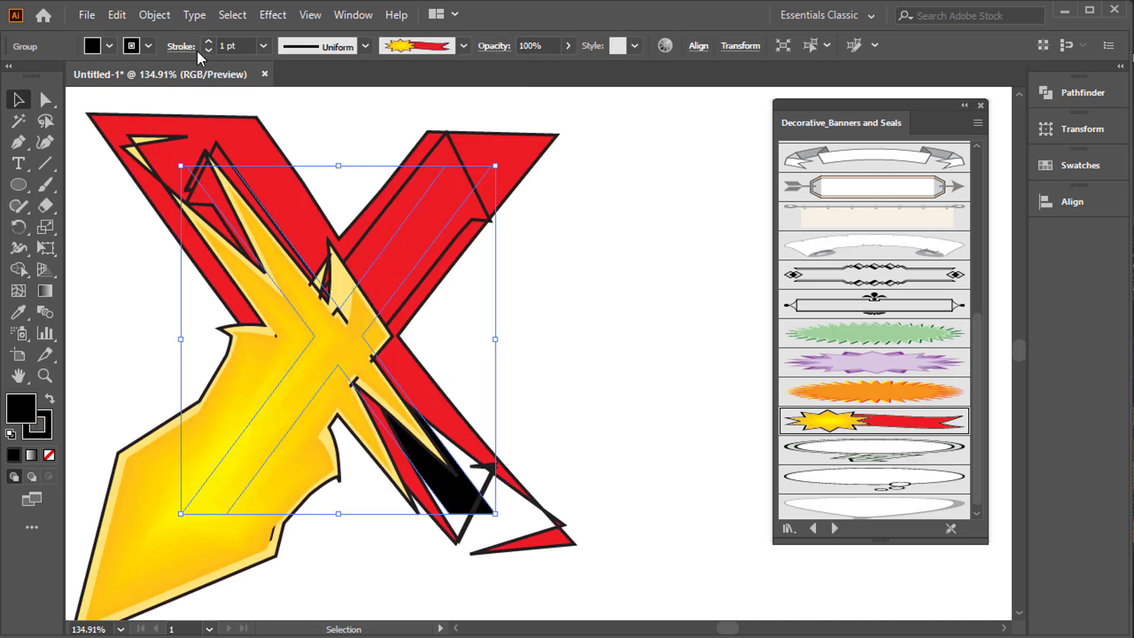
Try thinner stroke weights of 0.5 pt and 0.25 pt on the brushed X.
{"action": "left_click", "coordinate": [264, 46]}
{"action": "left_click", "coordinate": [279, 90]}
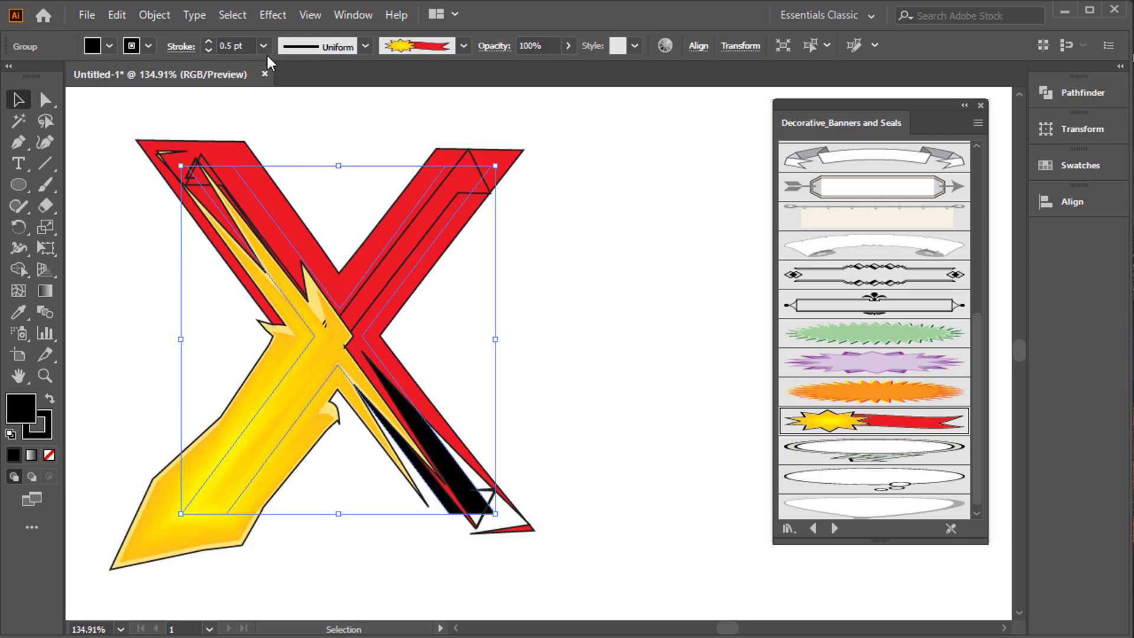
{"action": "left_click", "coordinate": [263, 46]}
{"action": "left_click", "coordinate": [275, 64]}
{"action": "left_click", "coordinate": [606, 310]}
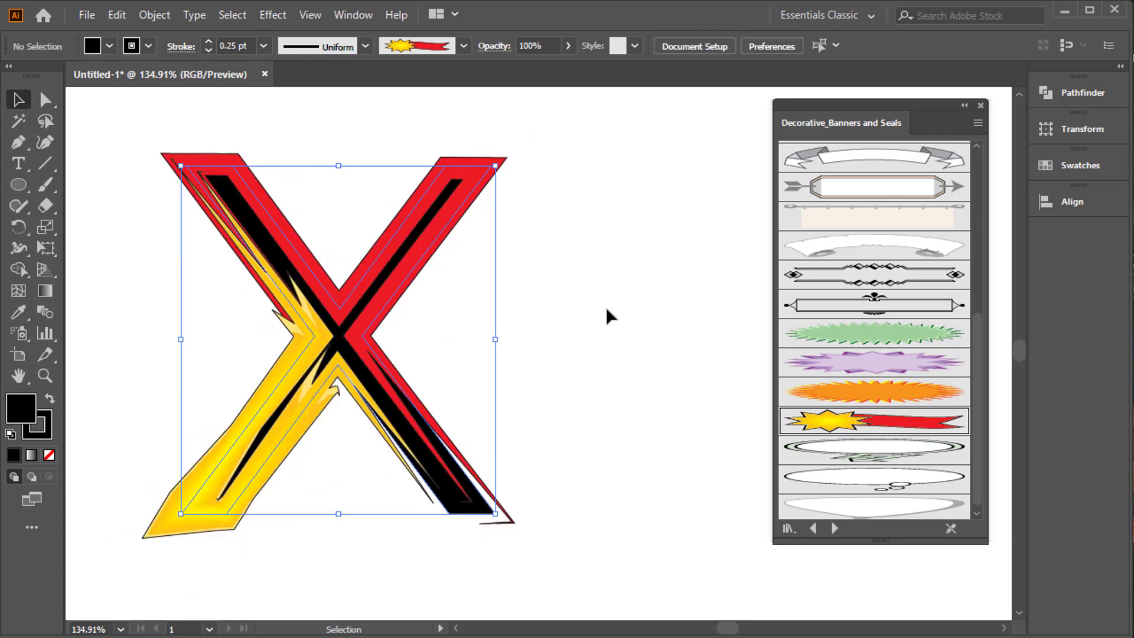
Set the brushed X's stroke weight to 0.2 pt, then enlarge the letter slightly and reposition it on the artboard.
{"action": "left_click_drag", "start_coordinate": [124, 165], "coordinate": [223, 93]}
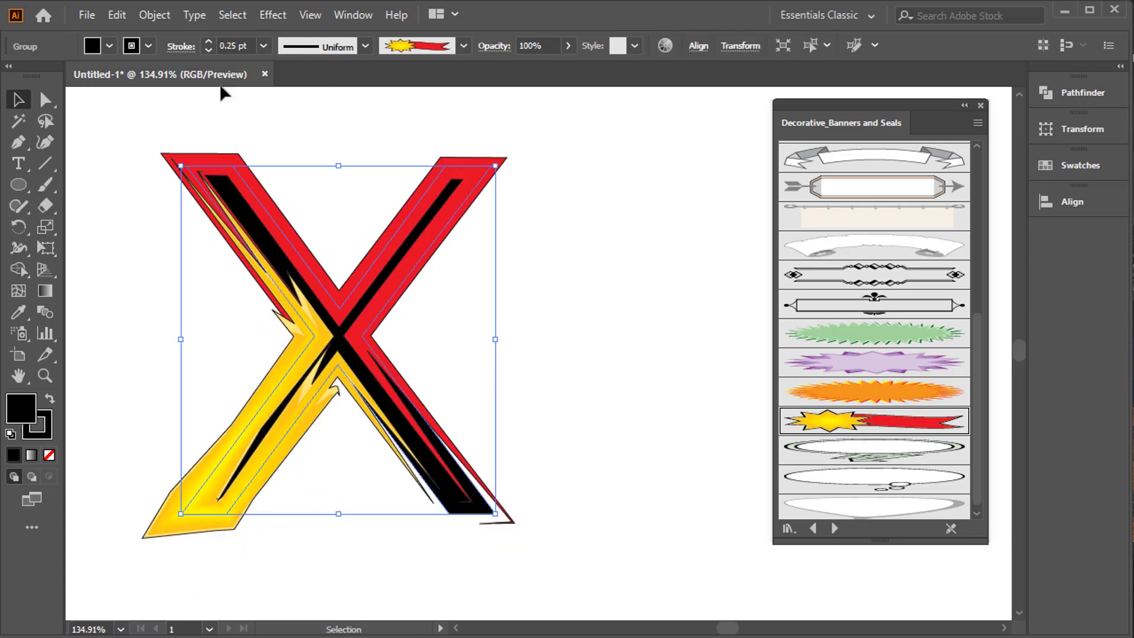
{"action": "left_click", "coordinate": [251, 49]}
{"action": "type", "text": "0.2"}
{"action": "key", "text": "Return"}
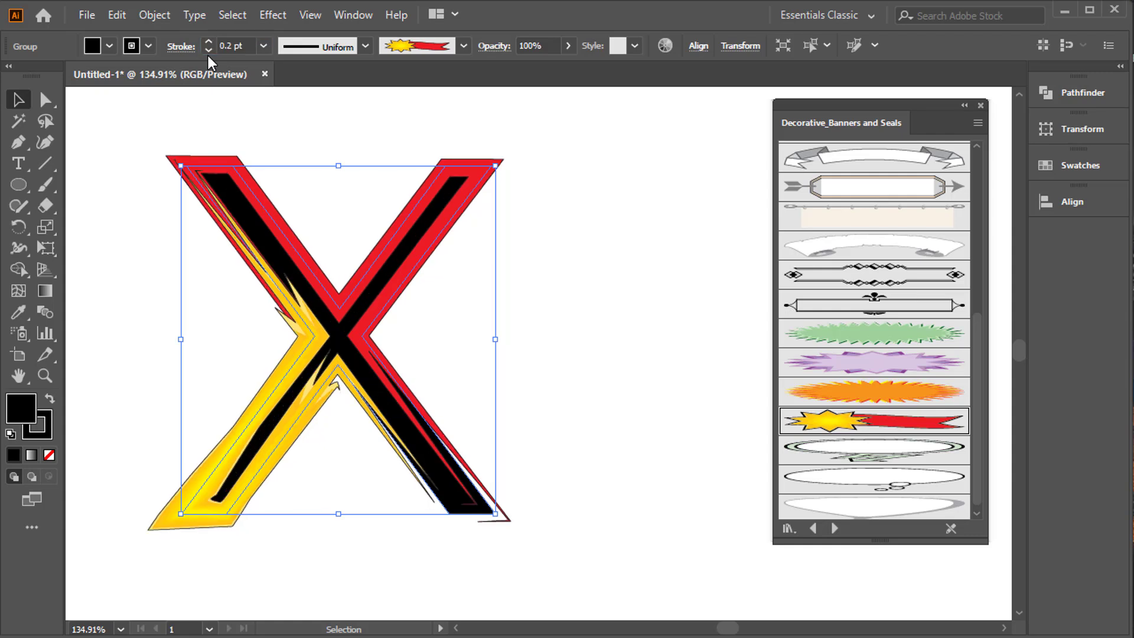
{"action": "left_click_drag", "start_coordinate": [495, 514], "coordinate": [515, 536]}
{"action": "left_click_drag", "start_coordinate": [408, 383], "coordinate": [453, 401]}
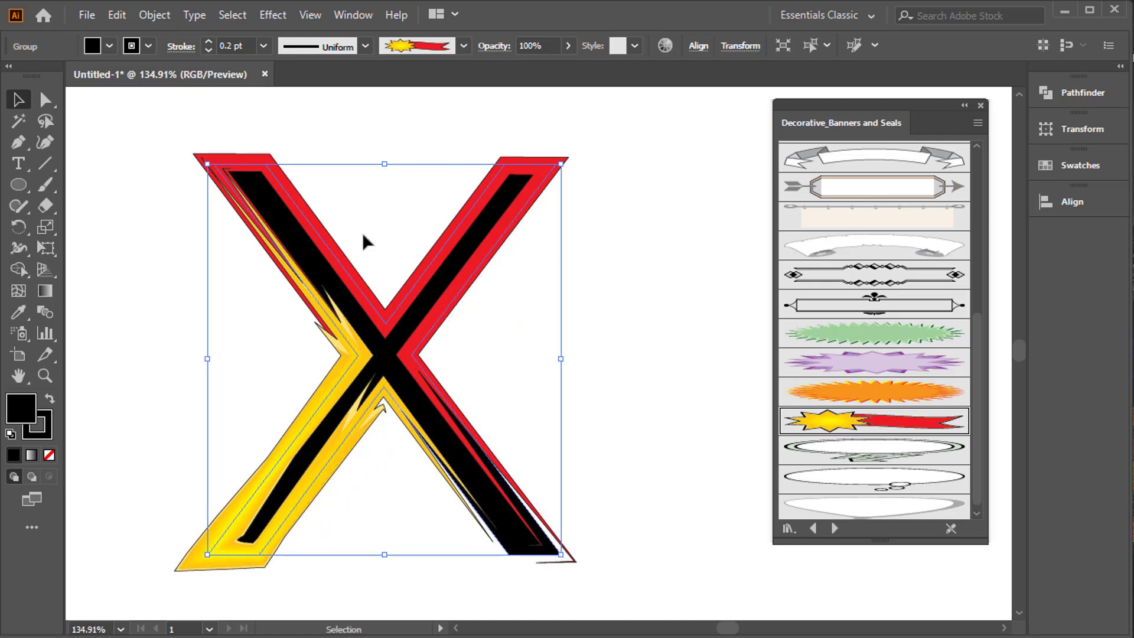
Expand the appearance of the brushed X and ungroup the resulting artwork.
{"action": "left_click", "coordinate": [155, 15]}
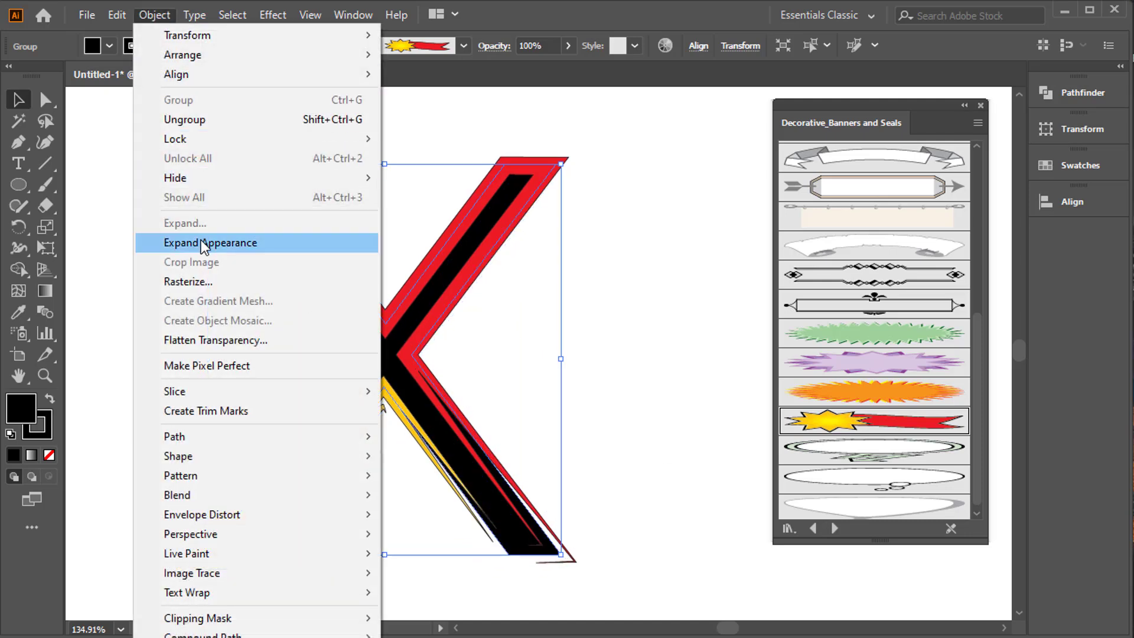
{"action": "left_click", "coordinate": [220, 240]}
{"action": "right_click", "coordinate": [404, 253]}
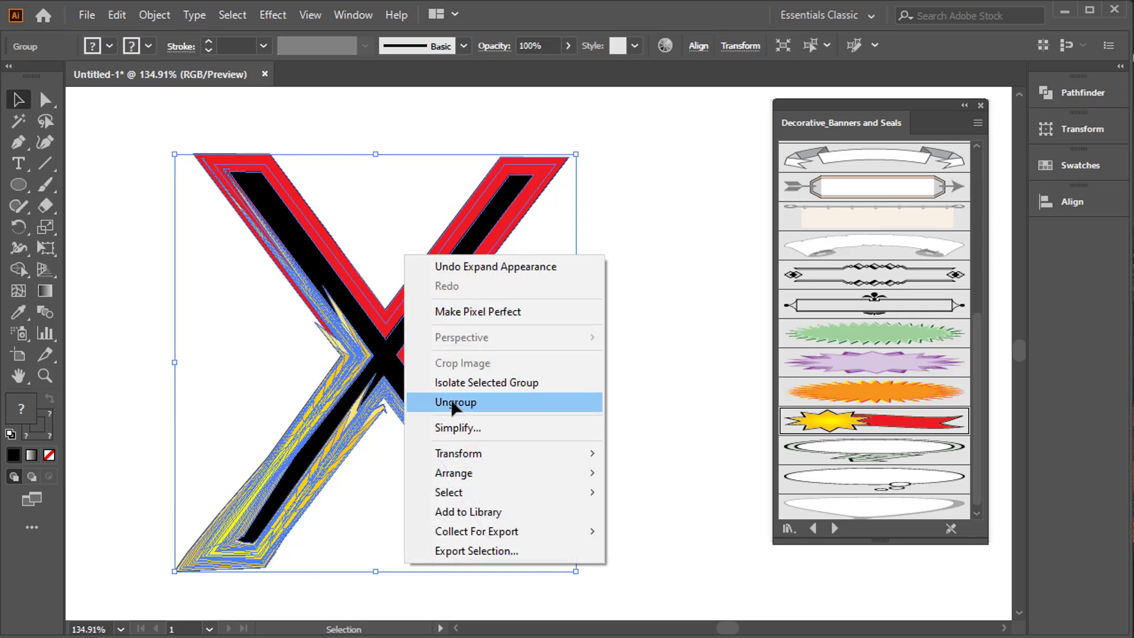
{"action": "left_click", "coordinate": [456, 401]}
Ungroup the X artwork once more, pull the solid black X away from the brush shapes and delete it.
{"action": "right_click", "coordinate": [417, 241]}
{"action": "left_click", "coordinate": [477, 387]}
{"action": "left_click", "coordinate": [516, 301]}
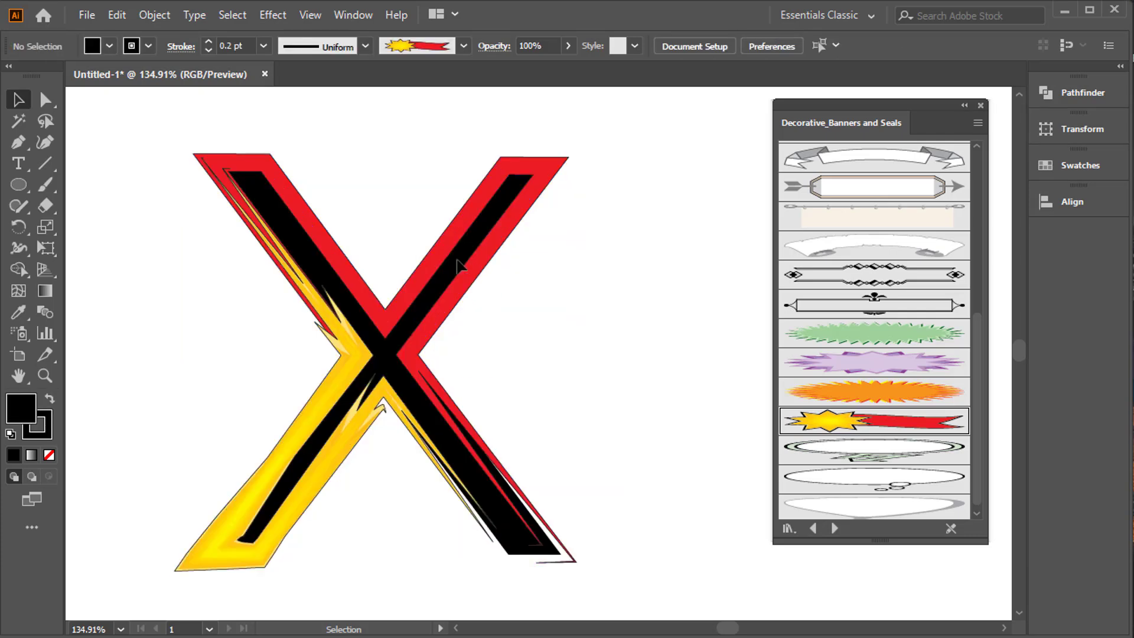
{"action": "left_click_drag", "start_coordinate": [458, 259], "coordinate": [639, 257]}
{"action": "key", "text": "Delete"}
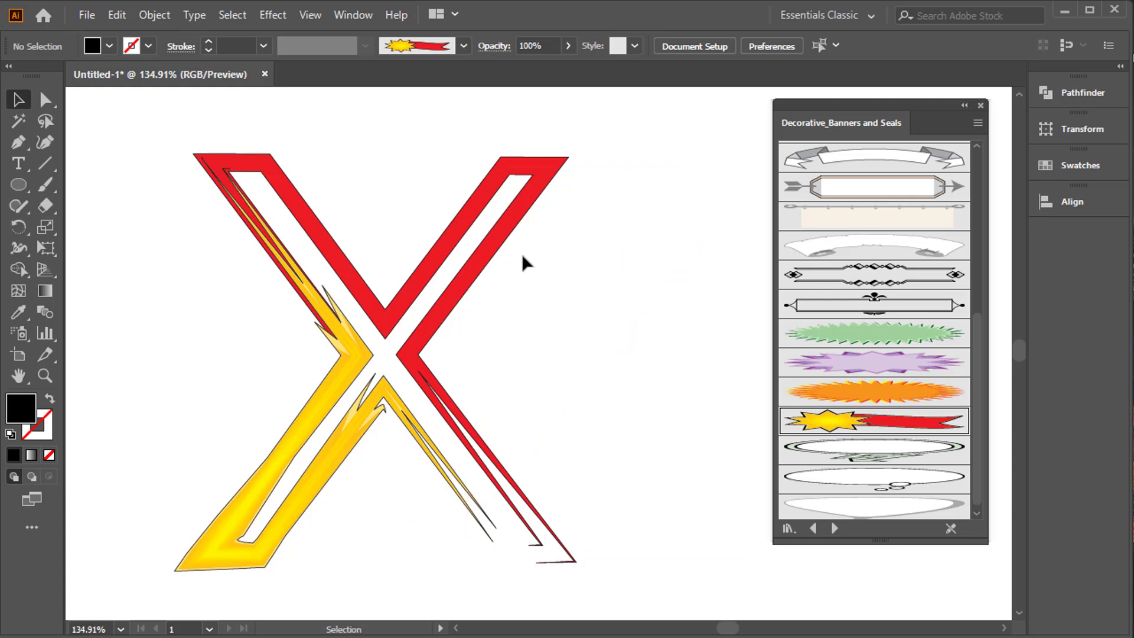
Try laying a copy of the hollow X, rotated a quarter turn, over the original, and undo it.
{"action": "left_click_drag", "start_coordinate": [167, 144], "coordinate": [650, 460]}
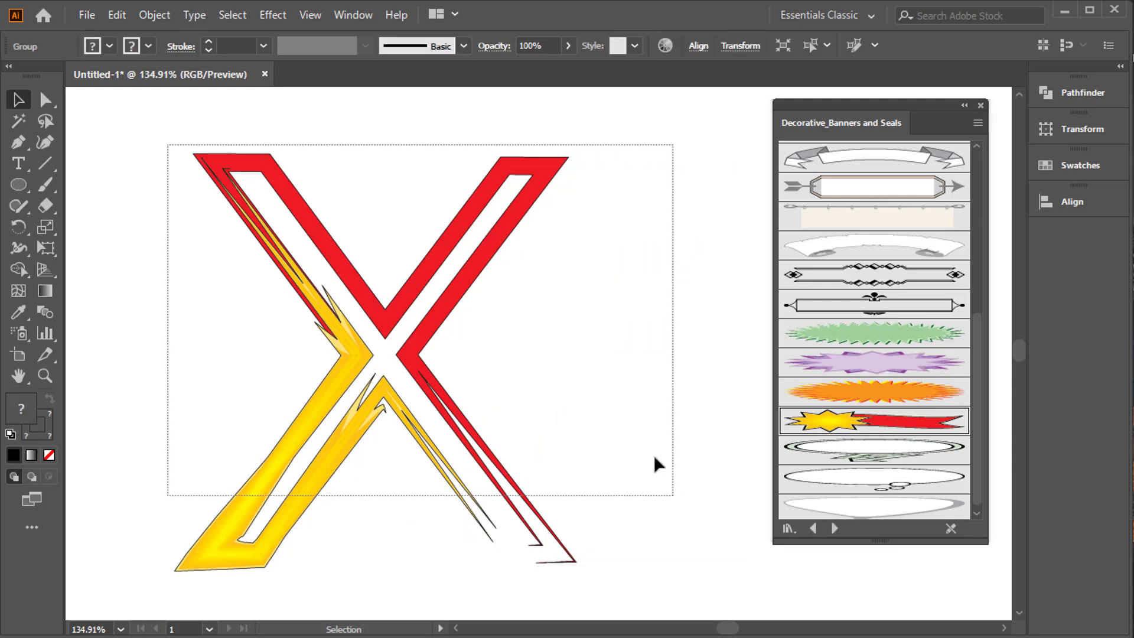
{"action": "left_click", "coordinate": [501, 295]}
{"action": "left_click", "coordinate": [373, 299]}
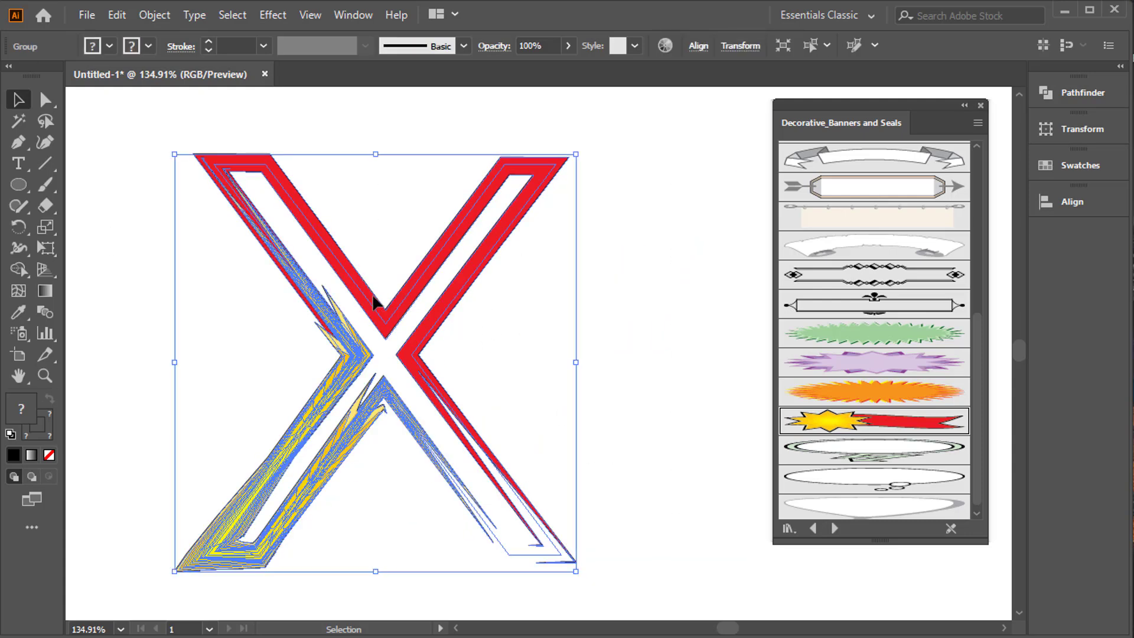
{"action": "key", "text": "a"}
{"action": "key", "text": "v"}
{"action": "left_click_drag", "start_coordinate": [547, 132], "coordinate": [240, 296]}
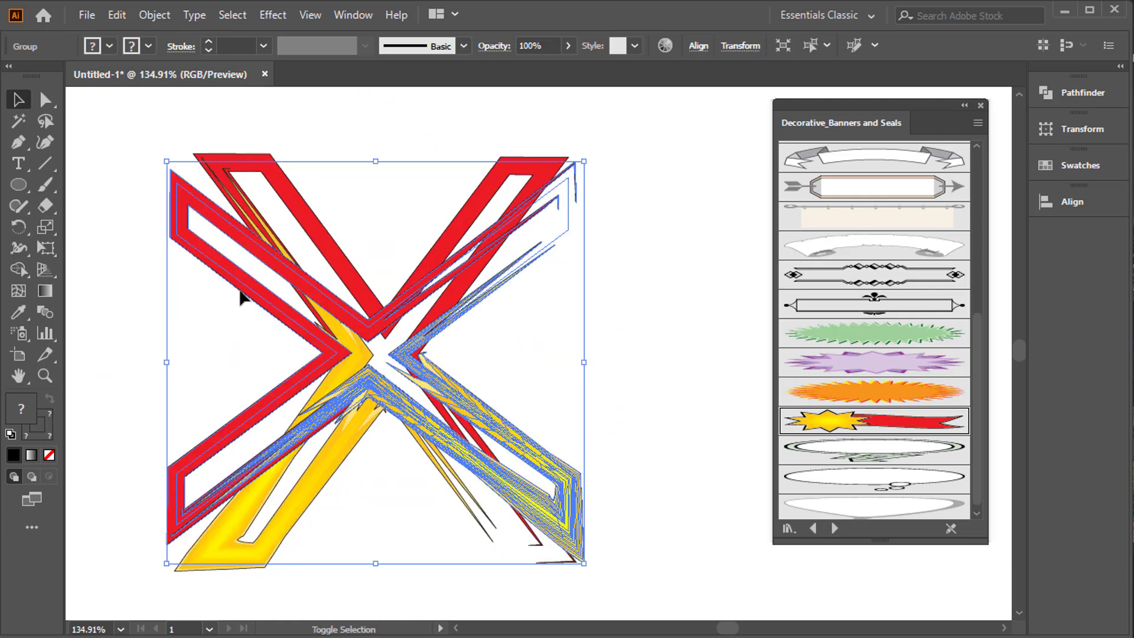
{"action": "left_click", "coordinate": [714, 284]}
{"action": "key", "text": "ctrl+z"}
{"action": "key", "text": "ctrl+z"}
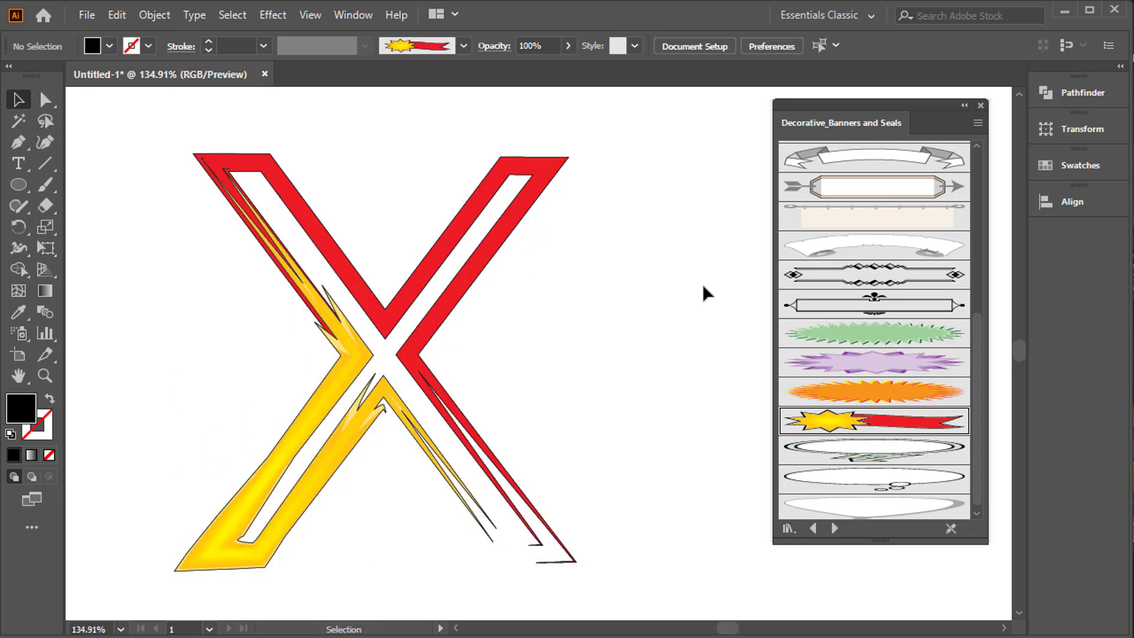
Try the orange starburst brush on the hollow X and delete all of the X artwork.
{"action": "left_click_drag", "start_coordinate": [351, 156], "coordinate": [621, 430]}
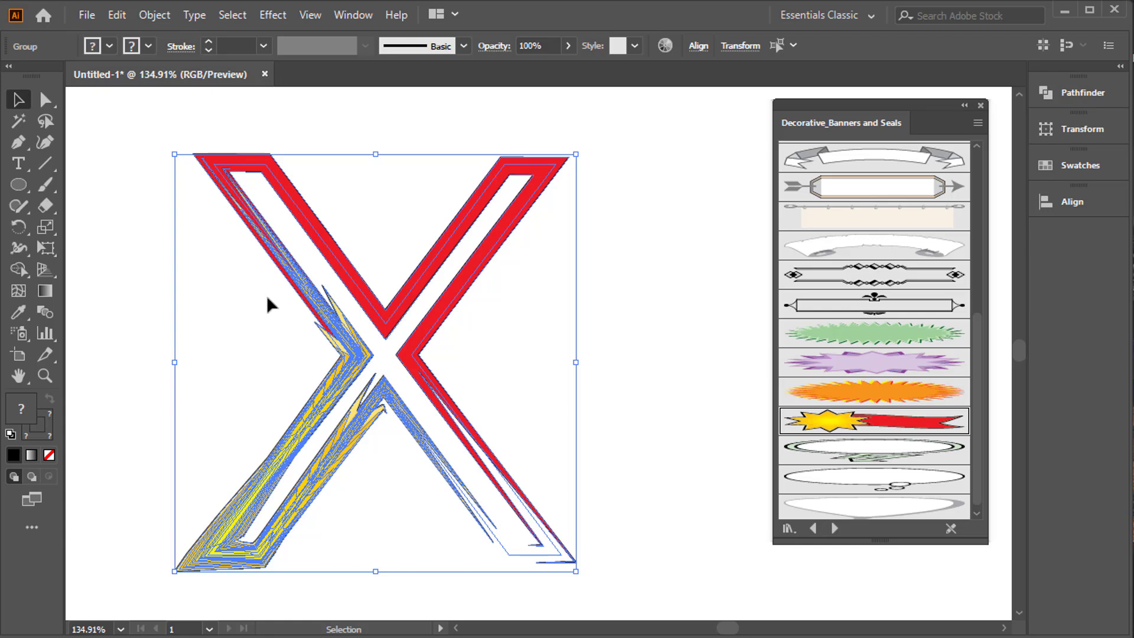
{"action": "left_click", "coordinate": [913, 400]}
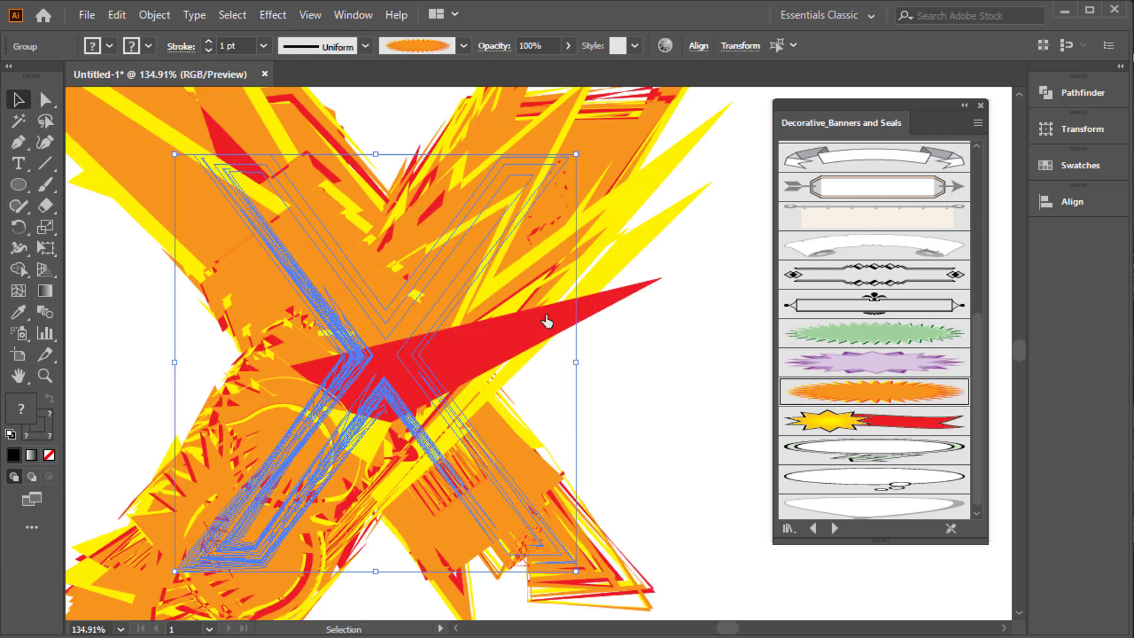
{"action": "key", "text": "Delete"}
Add the letter "R" as Gotham Book text and scale it up to fill most of the artboard's height.
{"action": "left_click", "coordinate": [29, 159]}
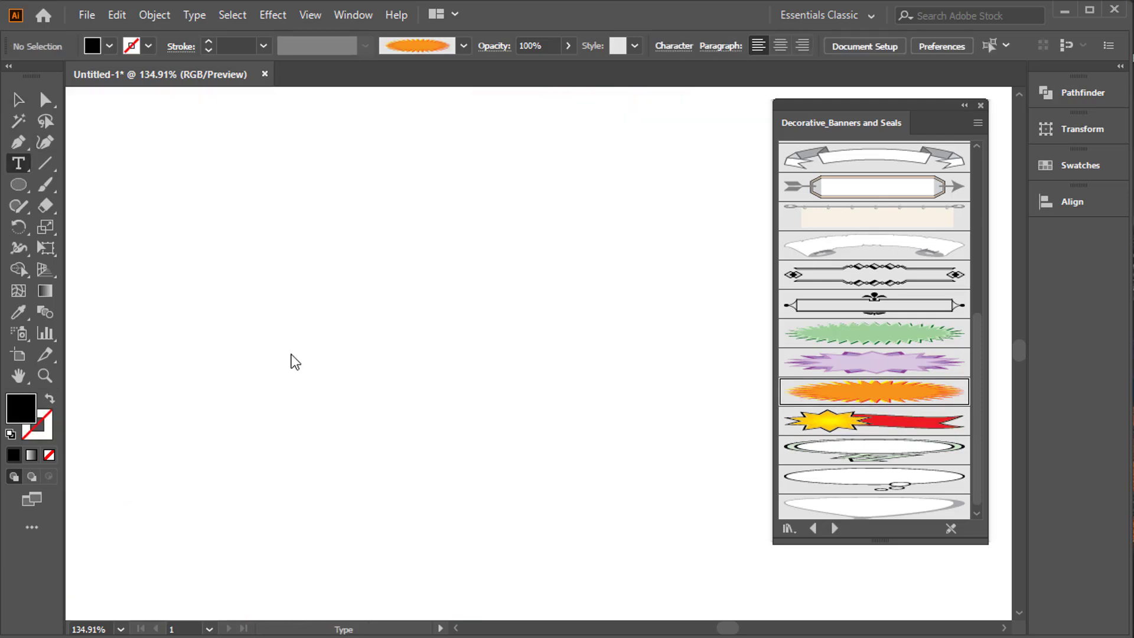
{"action": "left_click", "coordinate": [385, 386]}
{"action": "type", "text": "R"}
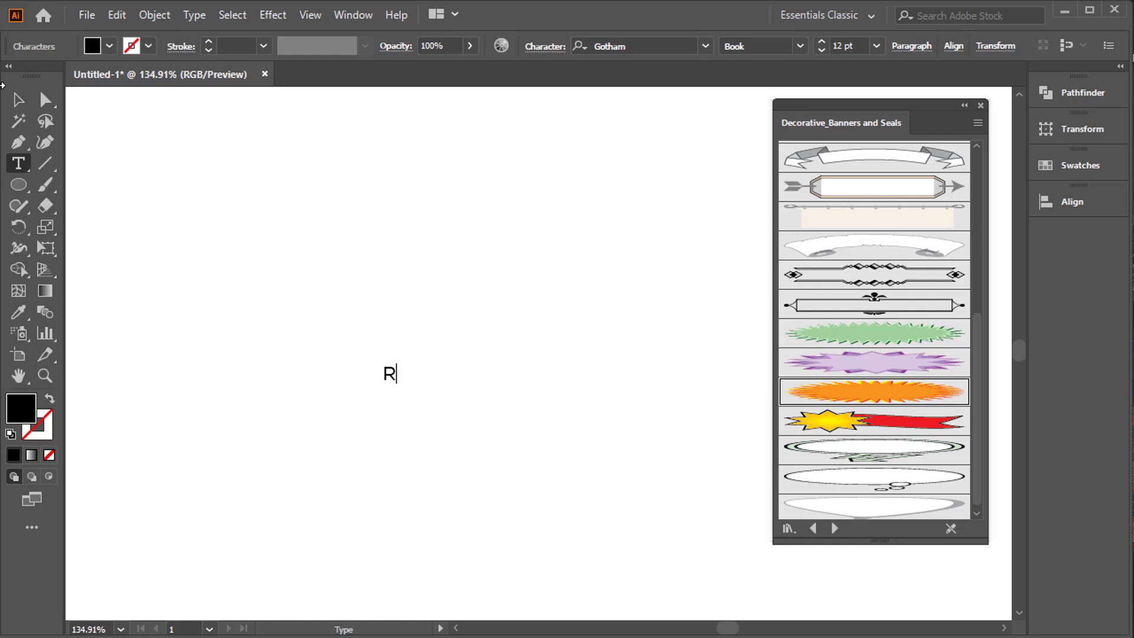
{"action": "key", "text": "Escape"}
{"action": "left_click_drag", "start_coordinate": [471, 455], "coordinate": [626, 570]}
{"action": "left_click_drag", "start_coordinate": [495, 535], "coordinate": [550, 596]}
{"action": "left_click_drag", "start_coordinate": [451, 451], "coordinate": [463, 466]}
Nudge the large R slightly into place and convert its text to outlines.
{"action": "right_click", "coordinate": [414, 362]}
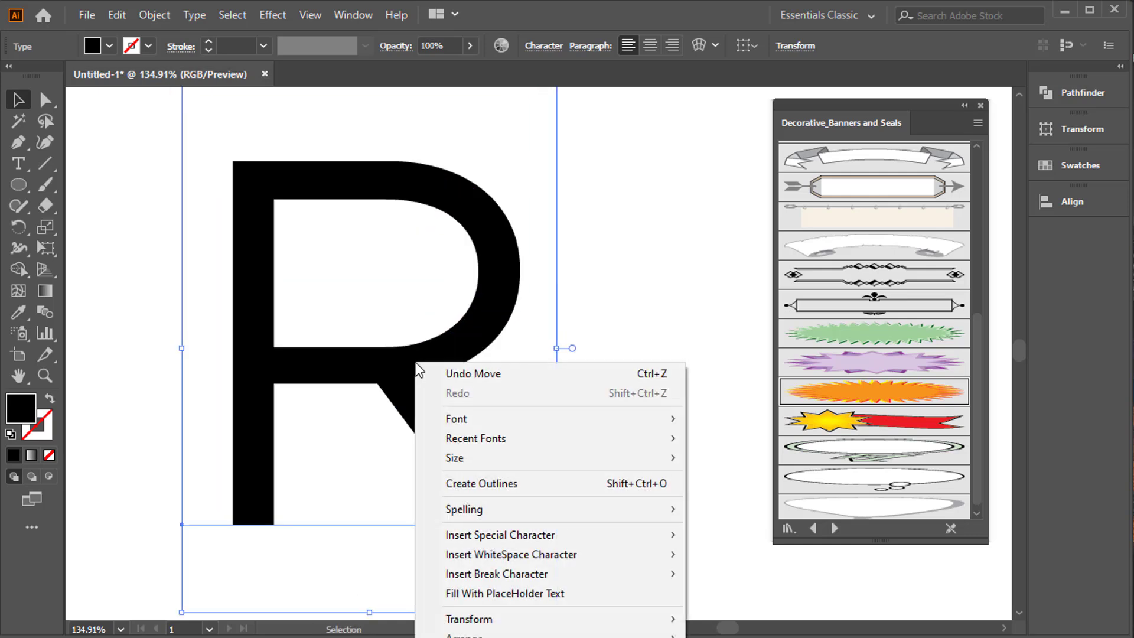
{"action": "right_click", "coordinate": [382, 362]}
{"action": "left_click", "coordinate": [334, 358]}
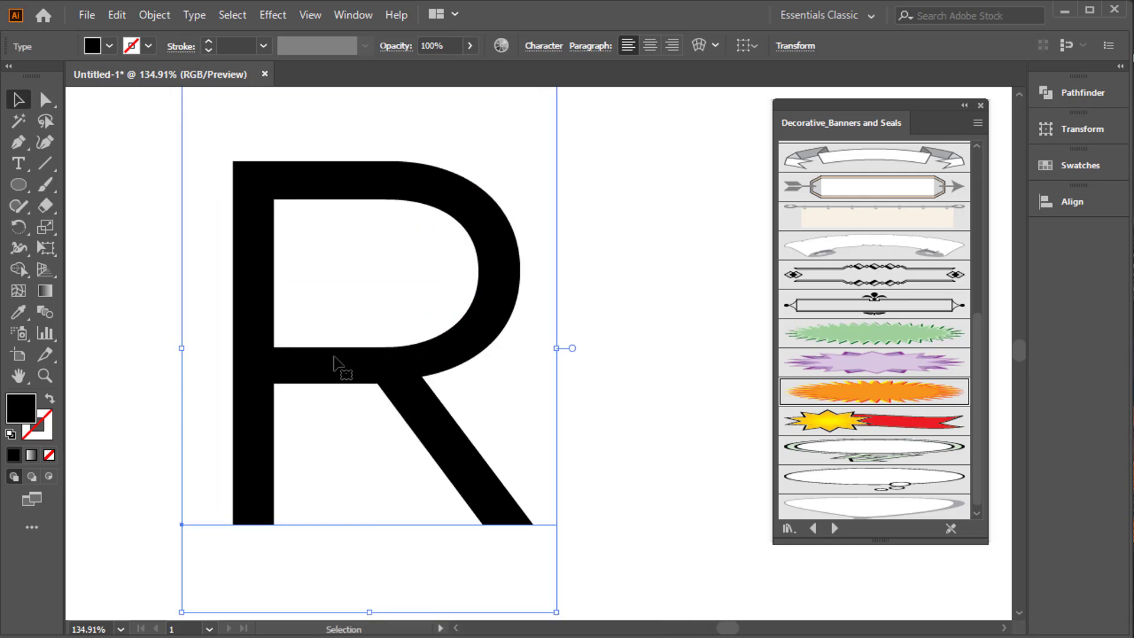
{"action": "left_click_drag", "start_coordinate": [481, 302], "coordinate": [484, 319]}
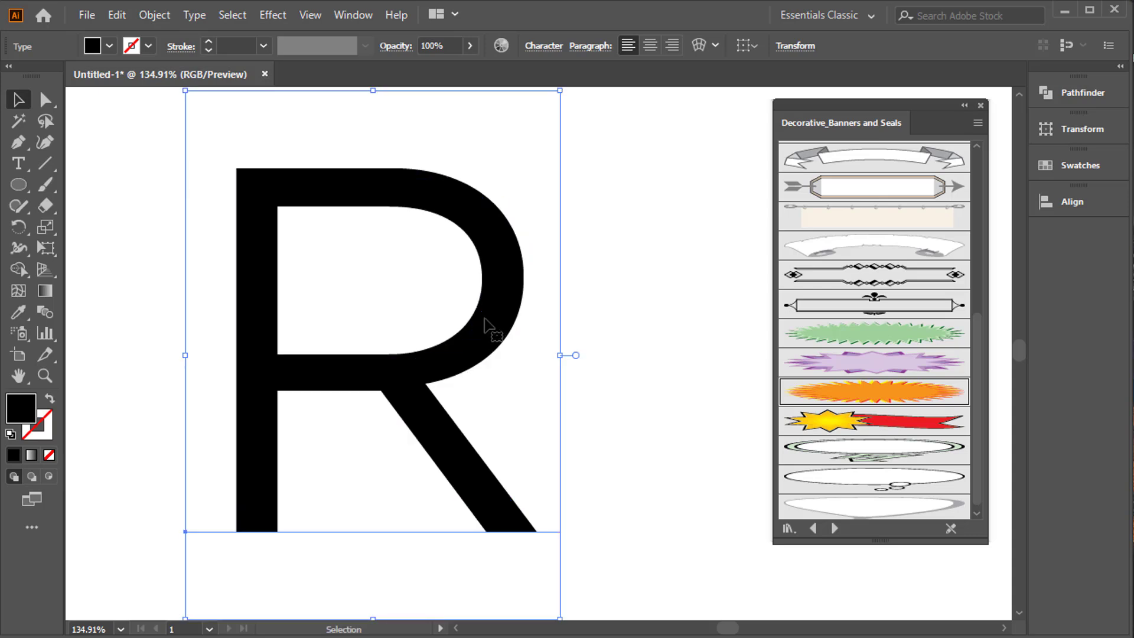
{"action": "right_click", "coordinate": [364, 205]}
{"action": "left_click", "coordinate": [428, 335]}
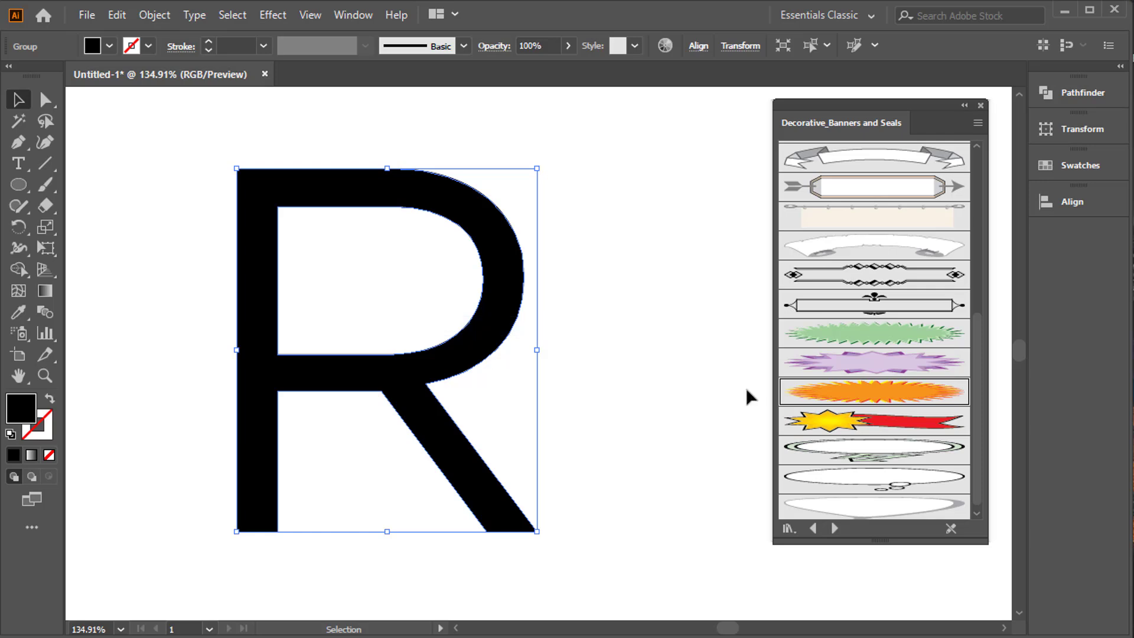
Try the orange starburst brush on the outlined R with a 0.25 pt stroke weight.
{"action": "left_click", "coordinate": [871, 402]}
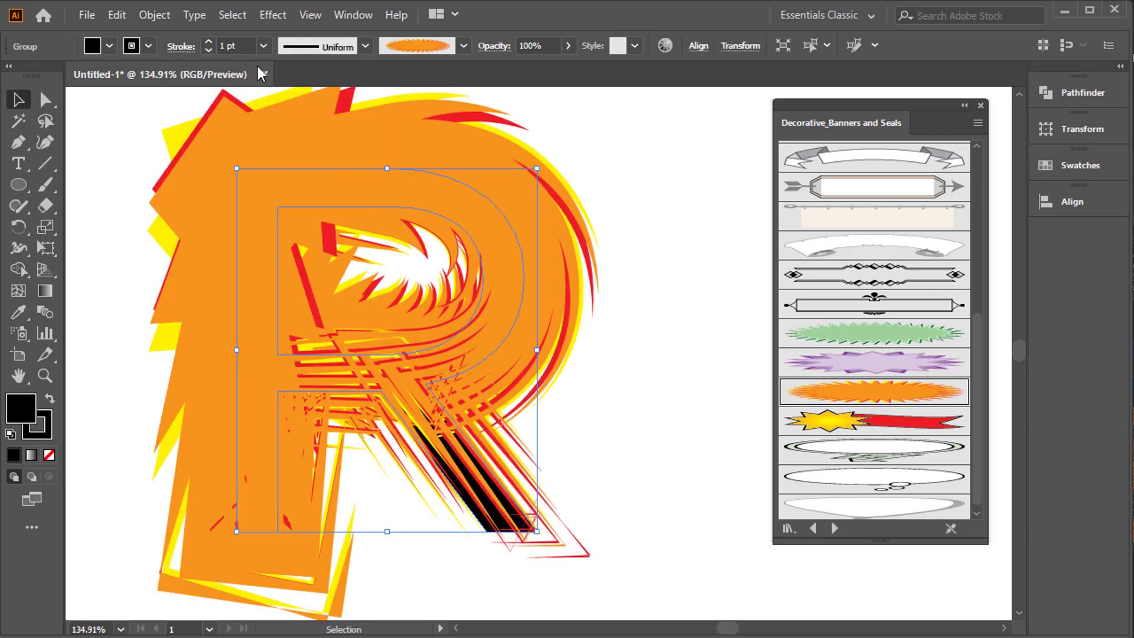
{"action": "left_click", "coordinate": [262, 46]}
{"action": "left_click", "coordinate": [289, 70]}
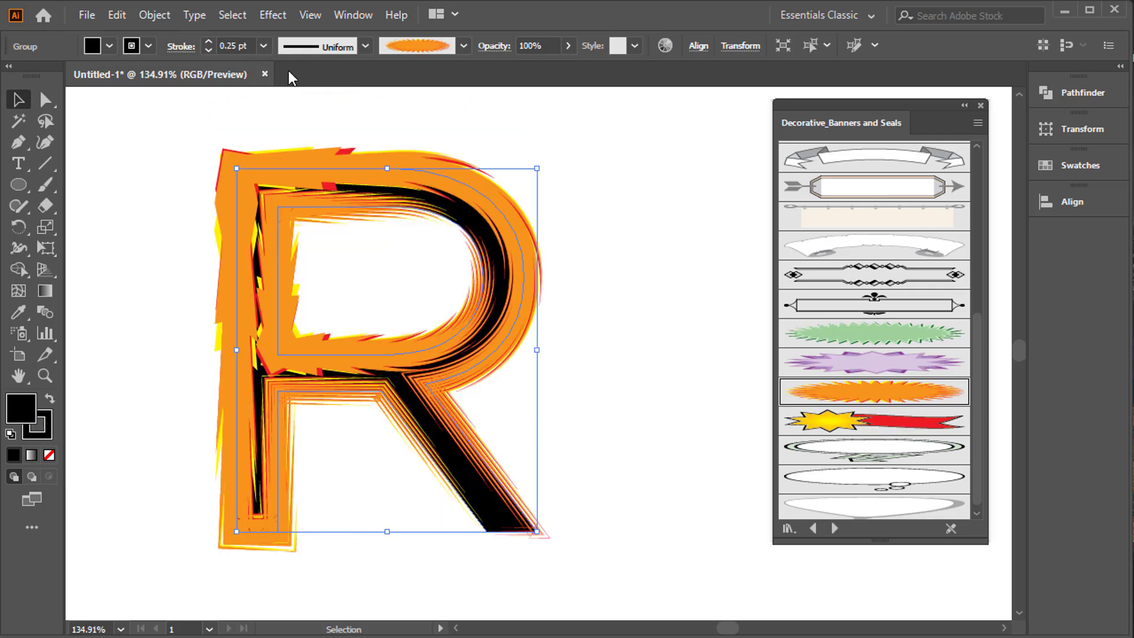
{"action": "left_click", "coordinate": [677, 263]}
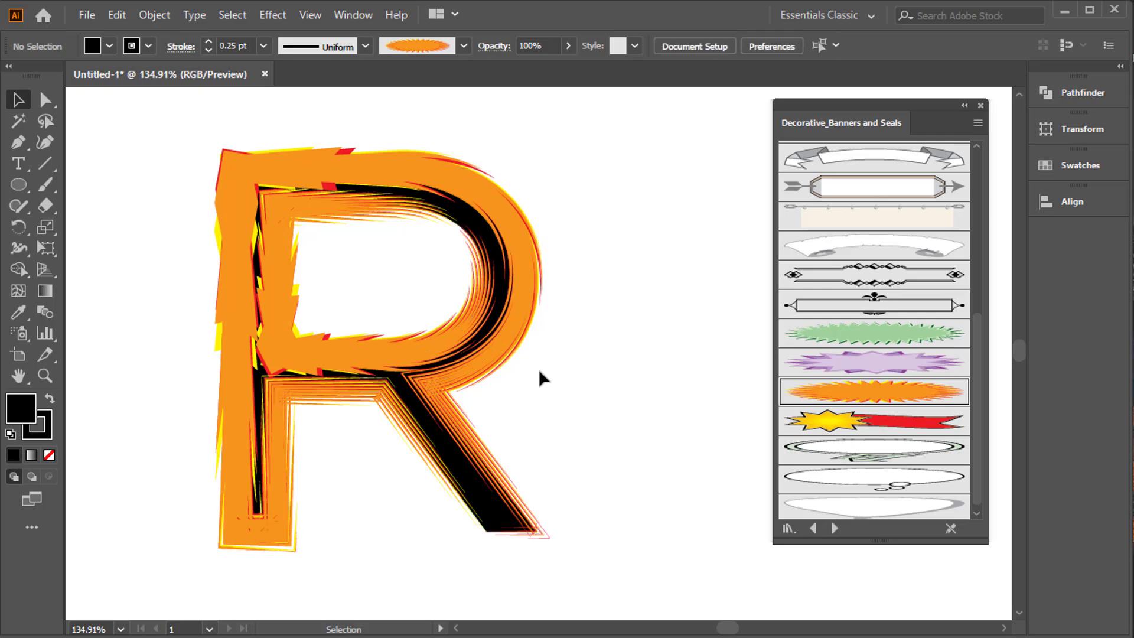
Try the green Starburst 2, oval seal and Banner 6 brushes on the outlined R.
{"action": "left_click_drag", "start_coordinate": [425, 299], "coordinate": [673, 438]}
{"action": "left_click", "coordinate": [904, 334]}
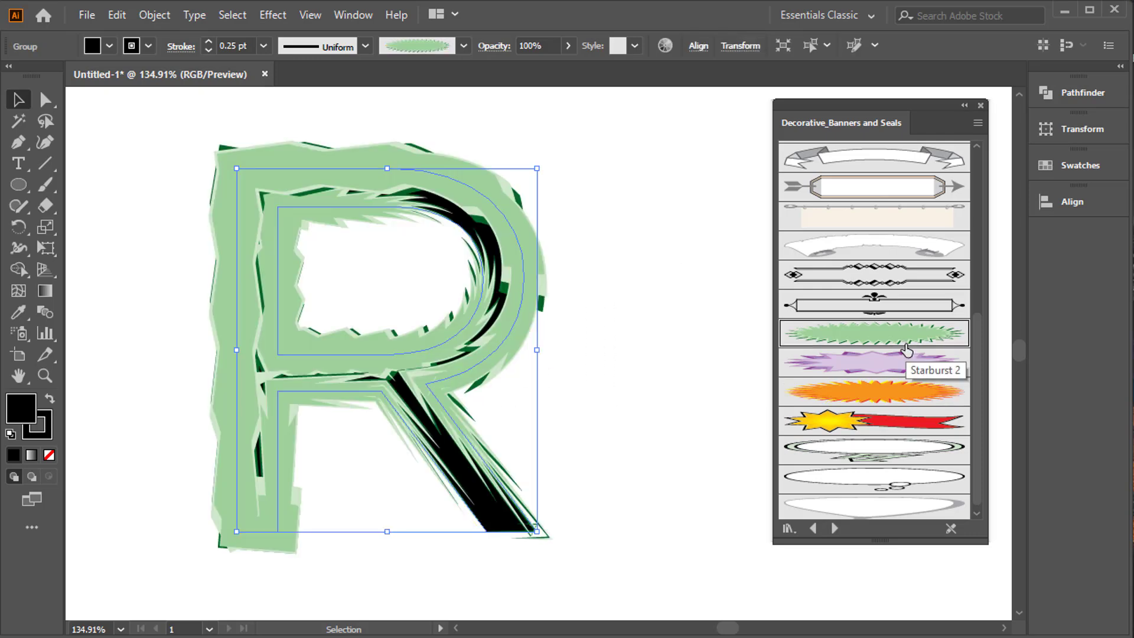
{"action": "left_click", "coordinate": [883, 450]}
{"action": "left_click", "coordinate": [886, 481]}
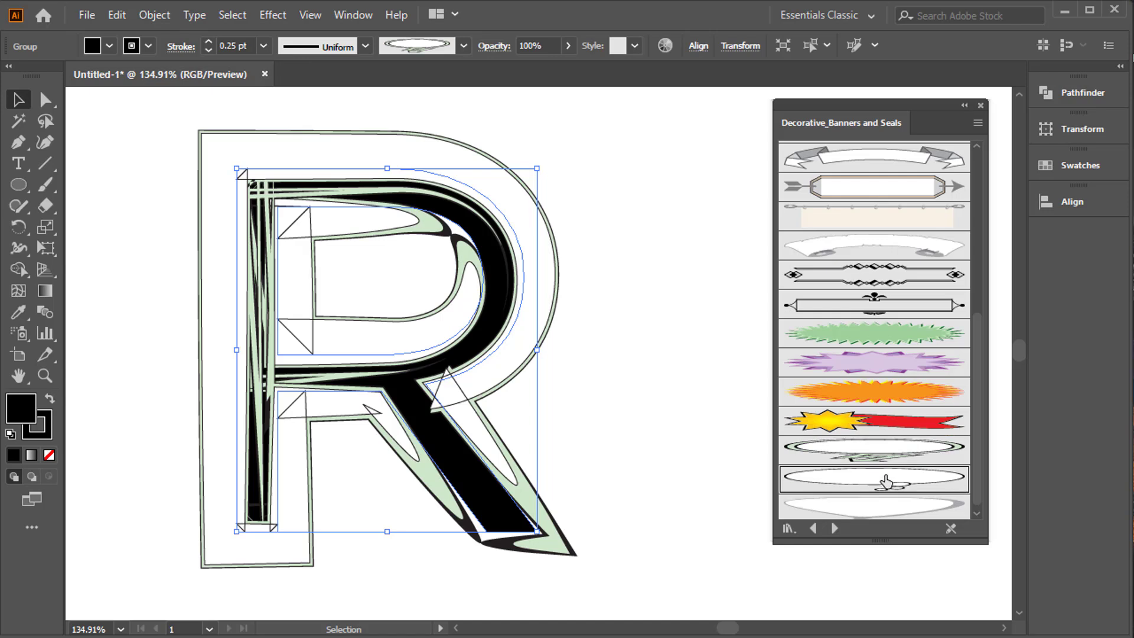
{"action": "scroll", "coordinate": [886, 330], "scroll_direction": "up", "scroll_amount": 3}
{"action": "left_click", "coordinate": [908, 223]}
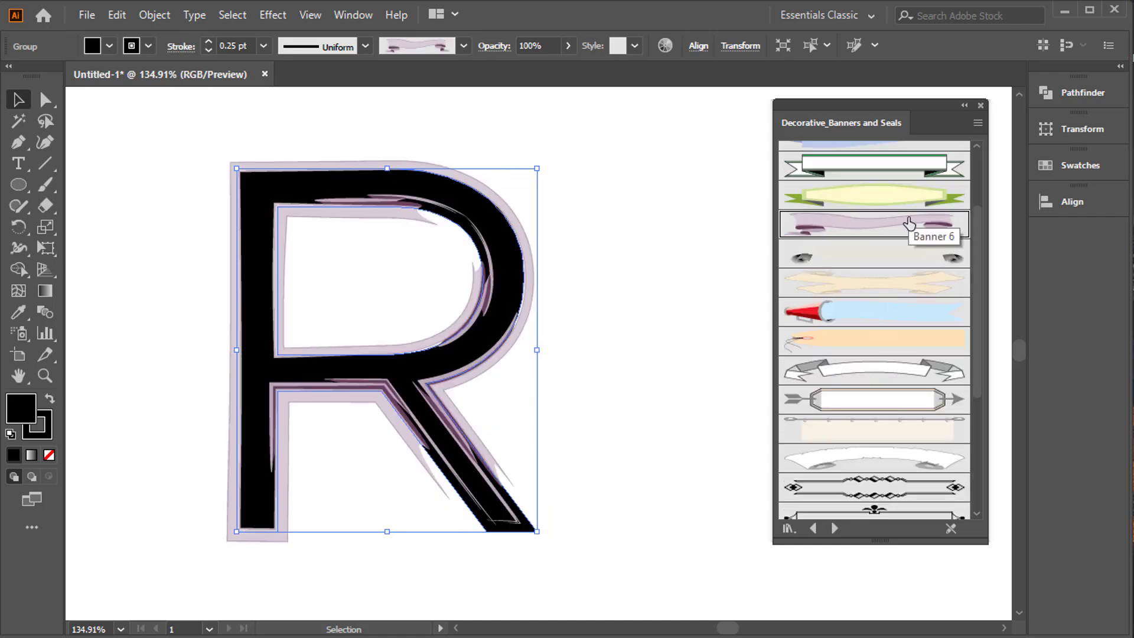
Try the red-outlined curved banner, the light-blue pencil banner and the thin oval bubble brushes on the R.
{"action": "scroll", "coordinate": [908, 242], "scroll_direction": "up", "scroll_amount": 4}
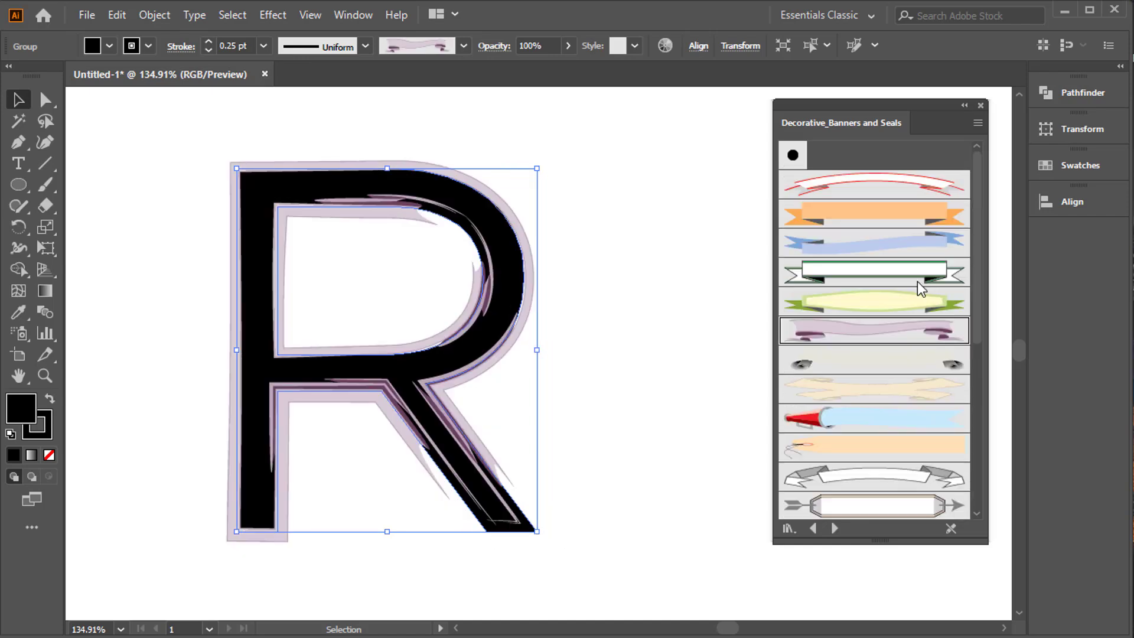
{"action": "left_click", "coordinate": [891, 223]}
{"action": "left_click", "coordinate": [899, 183]}
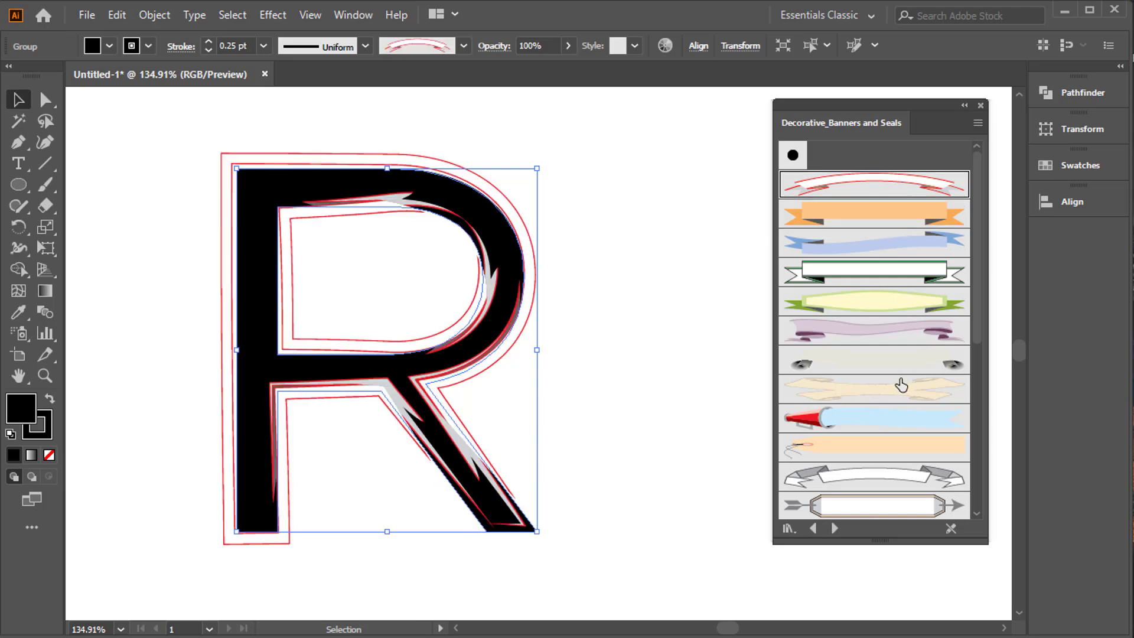
{"action": "scroll", "coordinate": [937, 372], "scroll_direction": "down", "scroll_amount": 3}
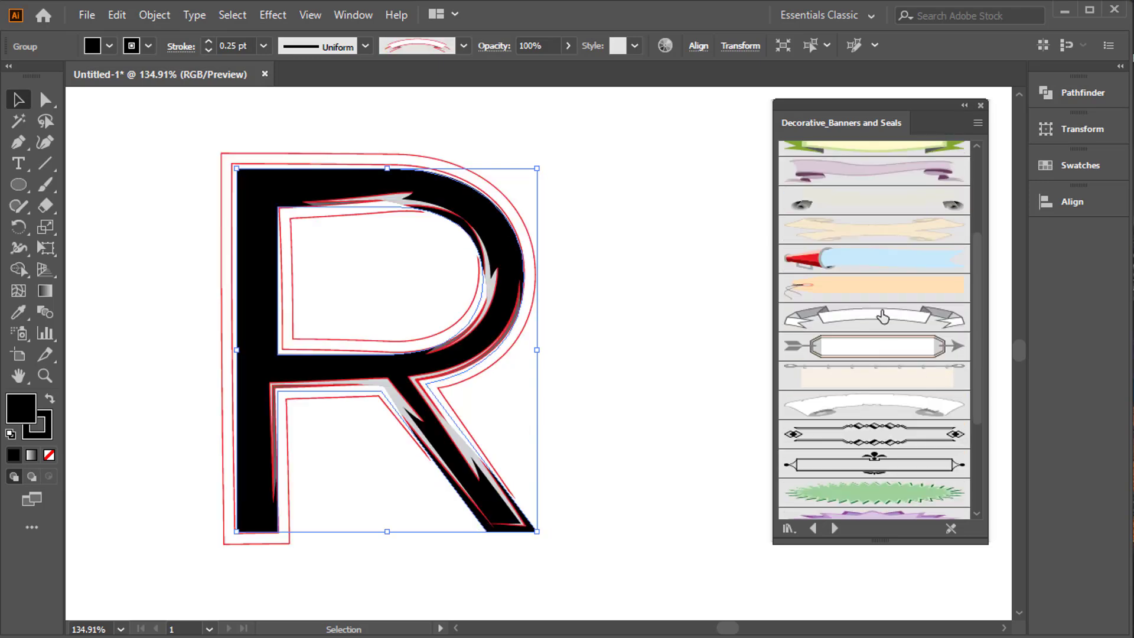
{"action": "left_click", "coordinate": [889, 263]}
{"action": "scroll", "coordinate": [874, 365], "scroll_direction": "down", "scroll_amount": 3}
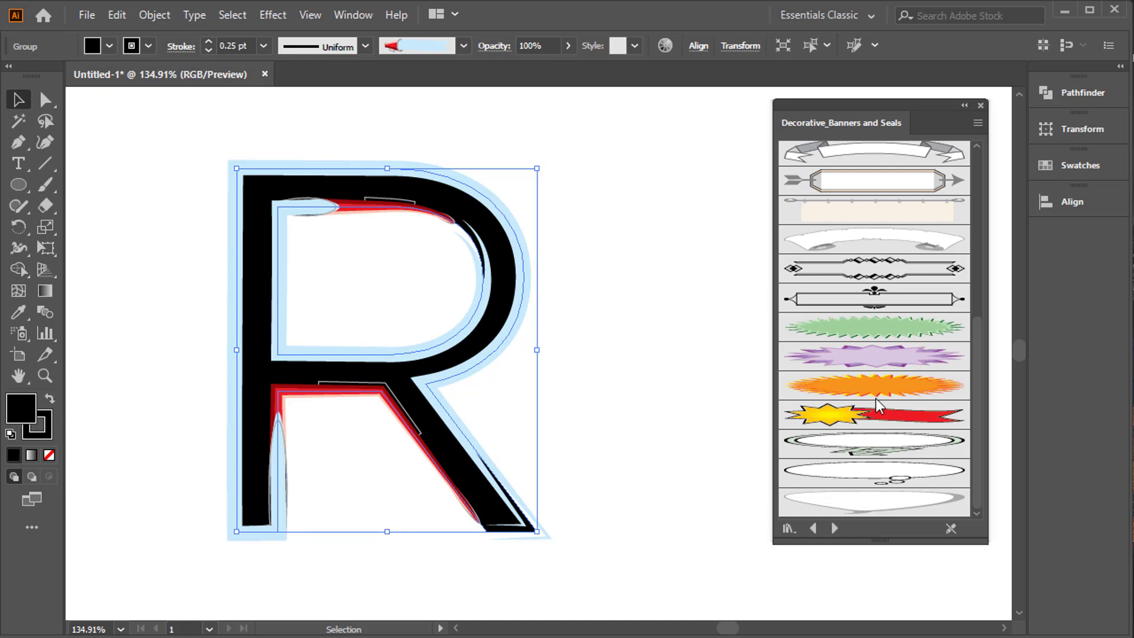
{"action": "left_click", "coordinate": [874, 472]}
Switch to the Bristle Brush Library and try a 1.00 and a 3.00 bristle brush on the R.
{"action": "left_click", "coordinate": [835, 528]}
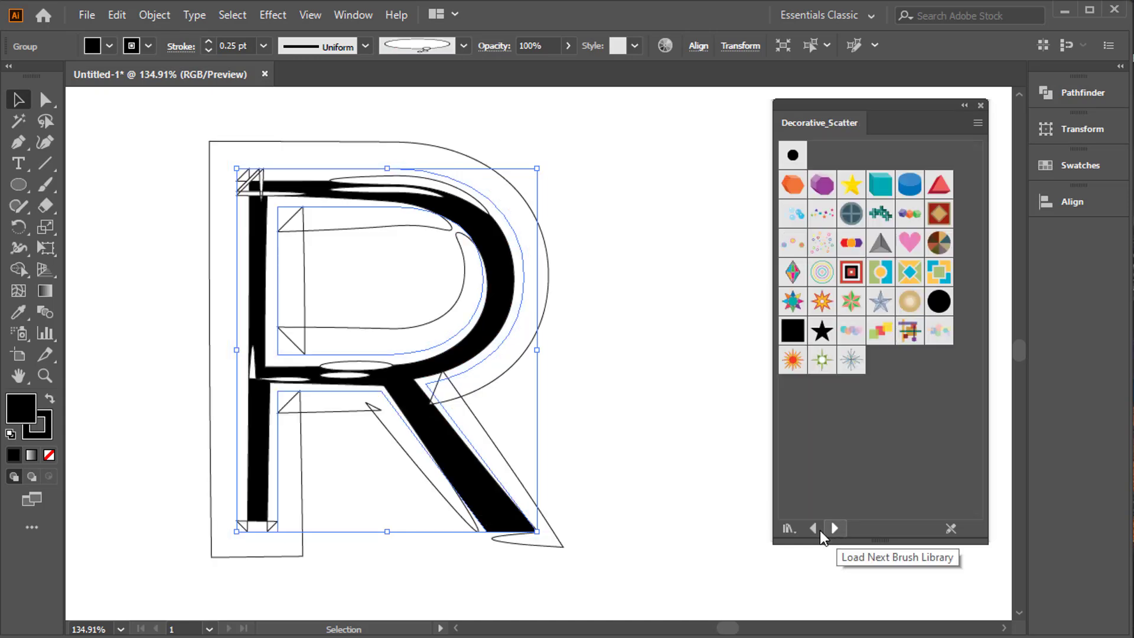
{"action": "left_click", "coordinate": [818, 531]}
{"action": "left_click", "coordinate": [818, 531]}
{"action": "left_click", "coordinate": [922, 310]}
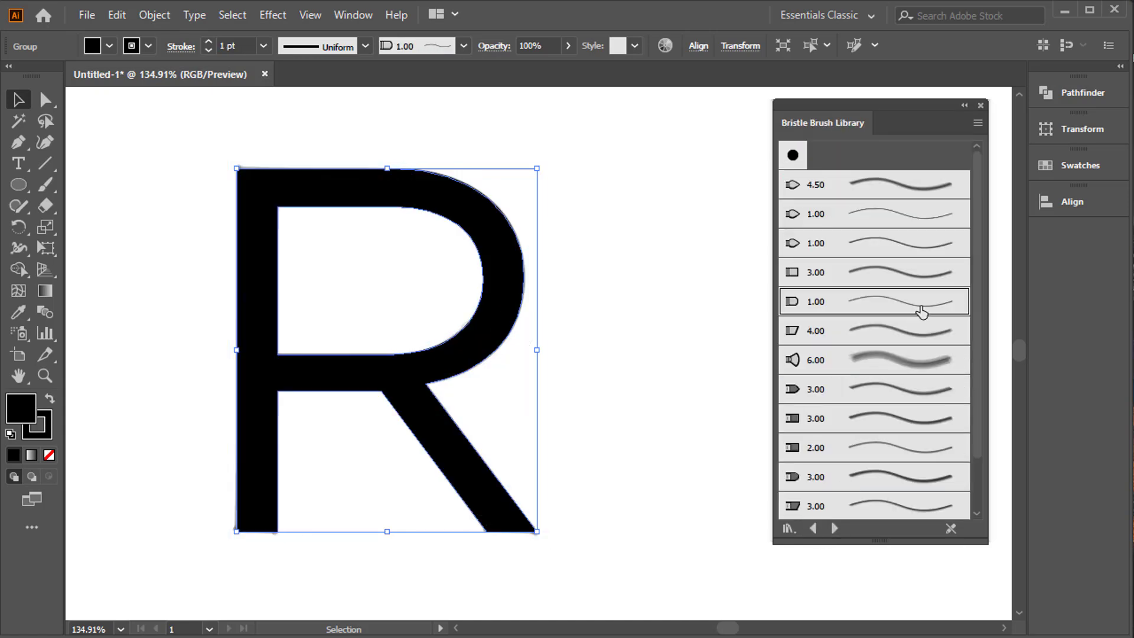
{"action": "left_click", "coordinate": [908, 387]}
Load the Borders_Novelty brush library and apply its red arrow-line border to the R at a 2 pt stroke weight.
{"action": "left_click", "coordinate": [813, 529]}
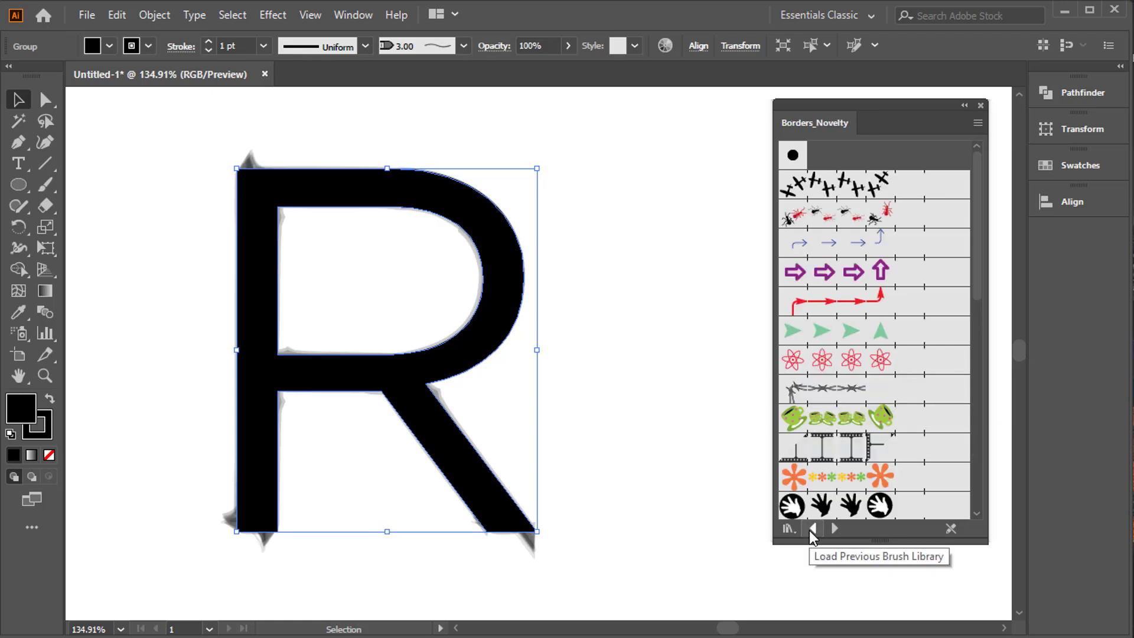
{"action": "left_click", "coordinate": [892, 300]}
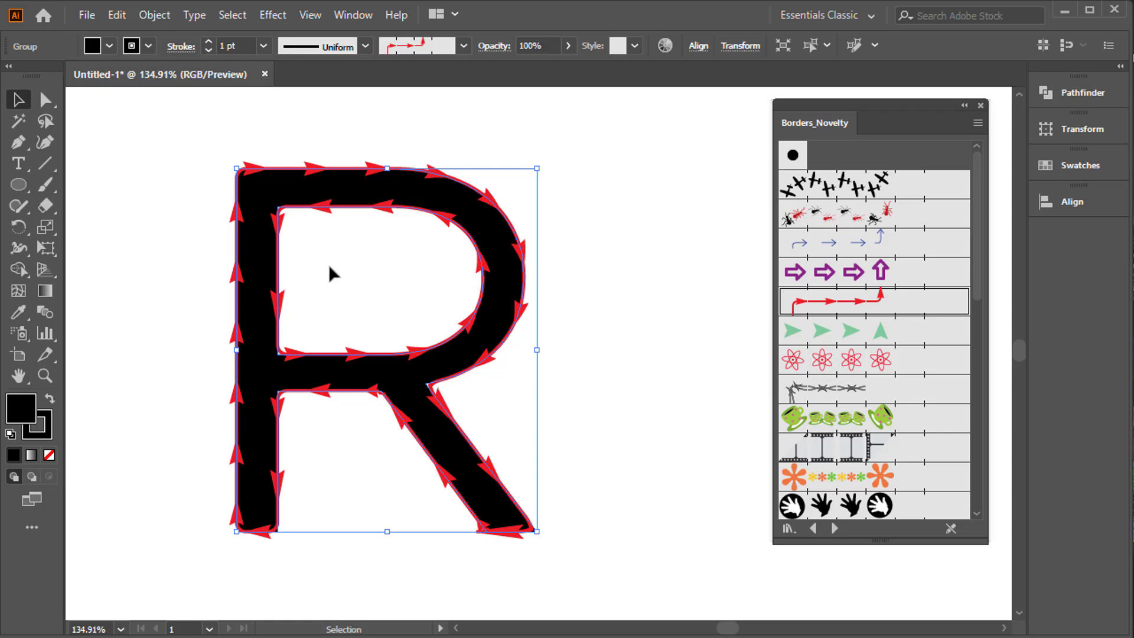
{"action": "left_click", "coordinate": [208, 41]}
{"action": "left_click", "coordinate": [208, 51]}
{"action": "left_click", "coordinate": [209, 42]}
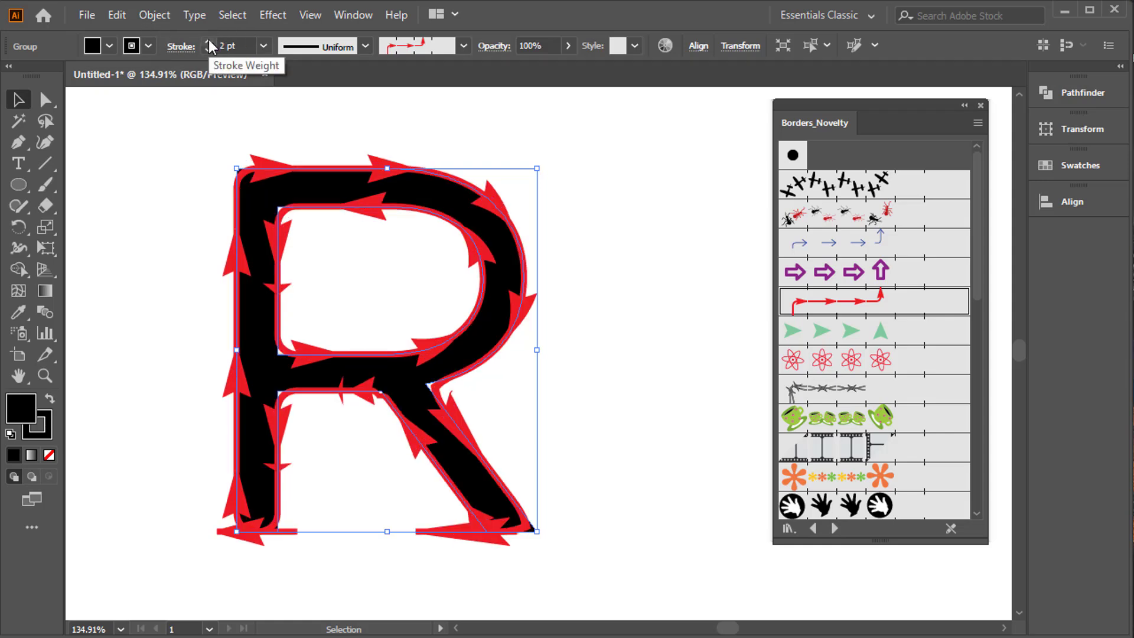
Try a 1.2 pt stroke weight on the R's red arrow border and settle on 1 pt.
{"action": "left_click", "coordinate": [244, 41]}
{"action": "key", "text": "Return"}
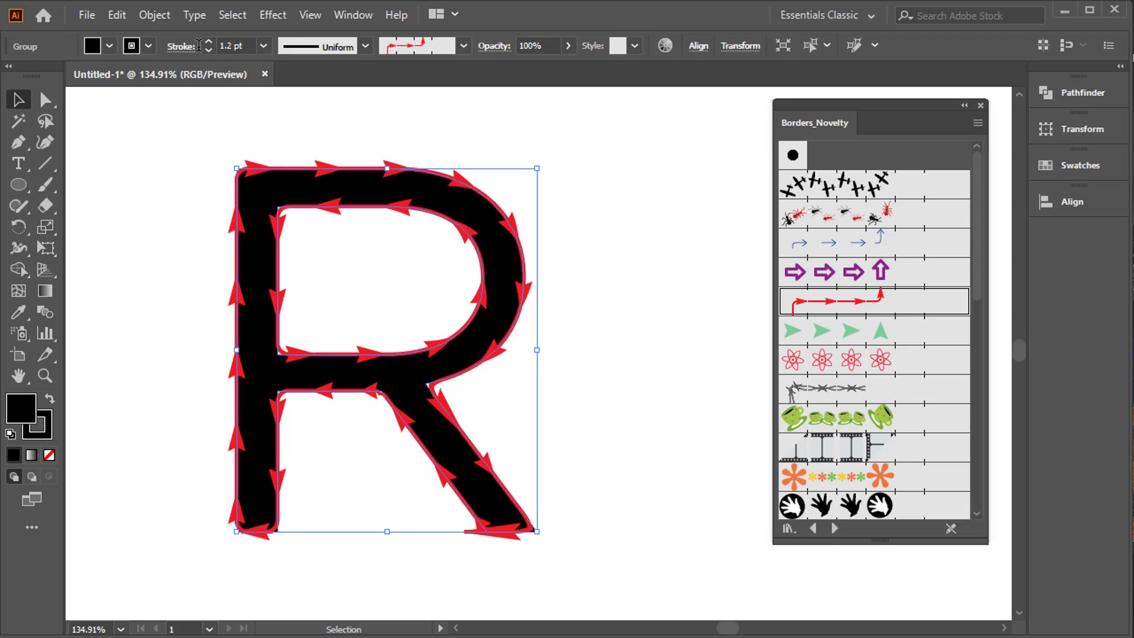
{"action": "left_click", "coordinate": [263, 45]}
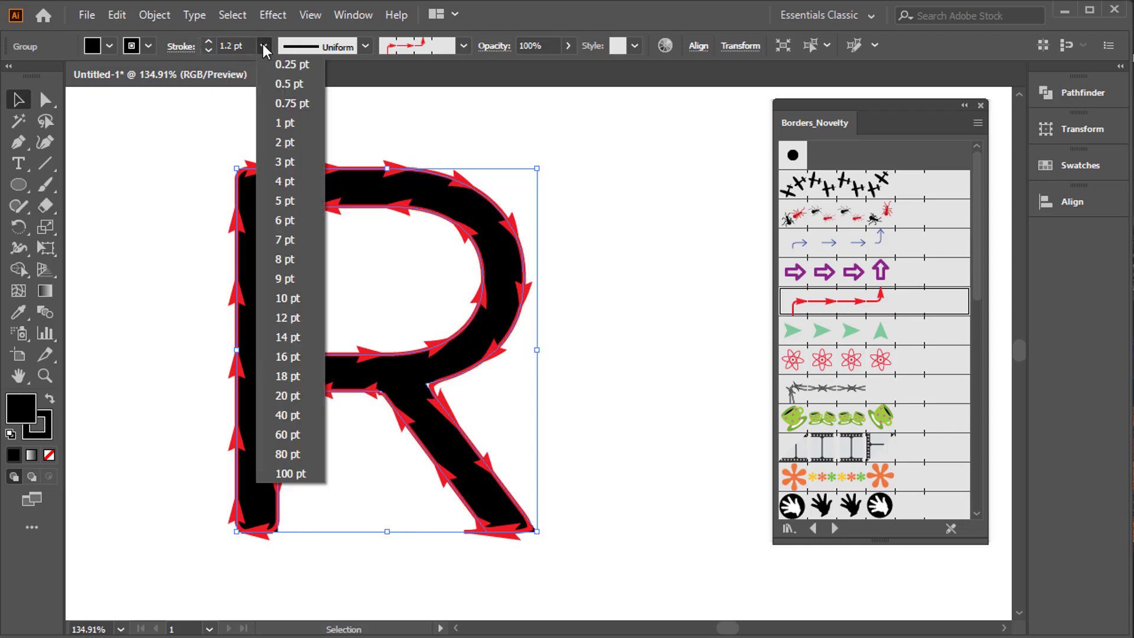
{"action": "left_click", "coordinate": [290, 129]}
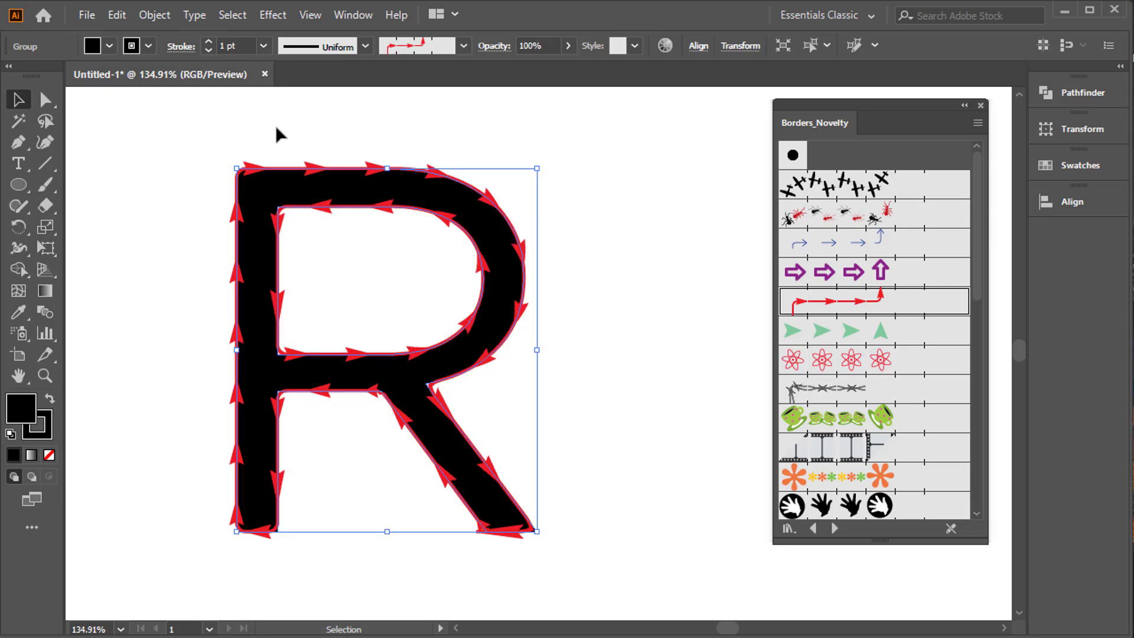
Expand the appearance of the brushed R and ungroup the result until the letter and its border are separate.
{"action": "left_click", "coordinate": [152, 16]}
{"action": "left_click", "coordinate": [185, 242]}
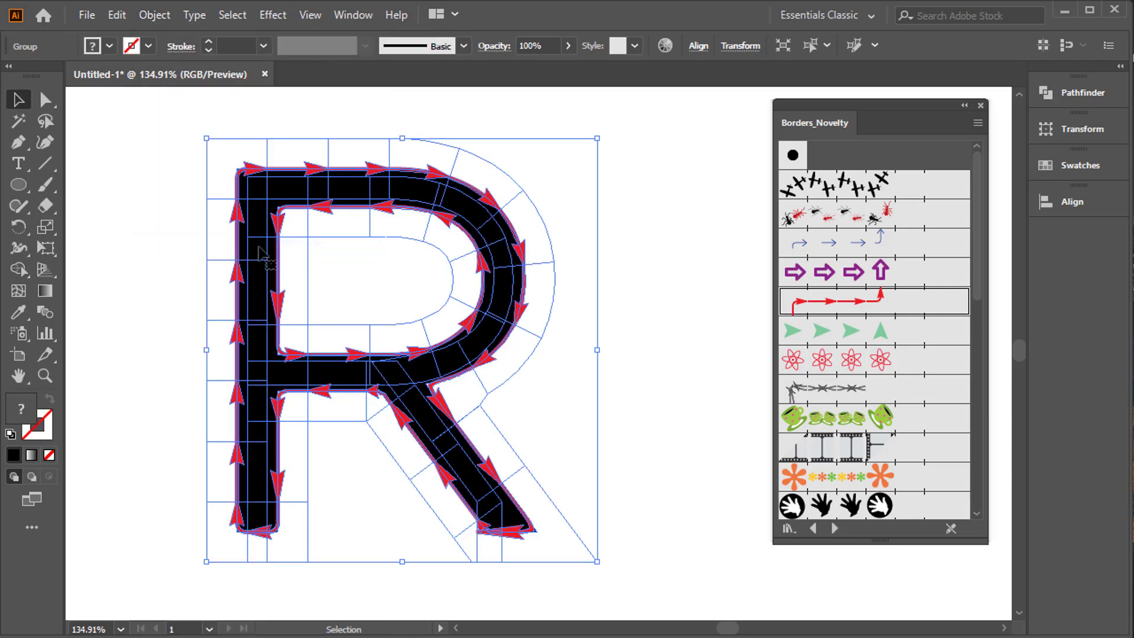
{"action": "right_click", "coordinate": [315, 242]}
{"action": "left_click", "coordinate": [364, 384]}
{"action": "right_click", "coordinate": [358, 386]}
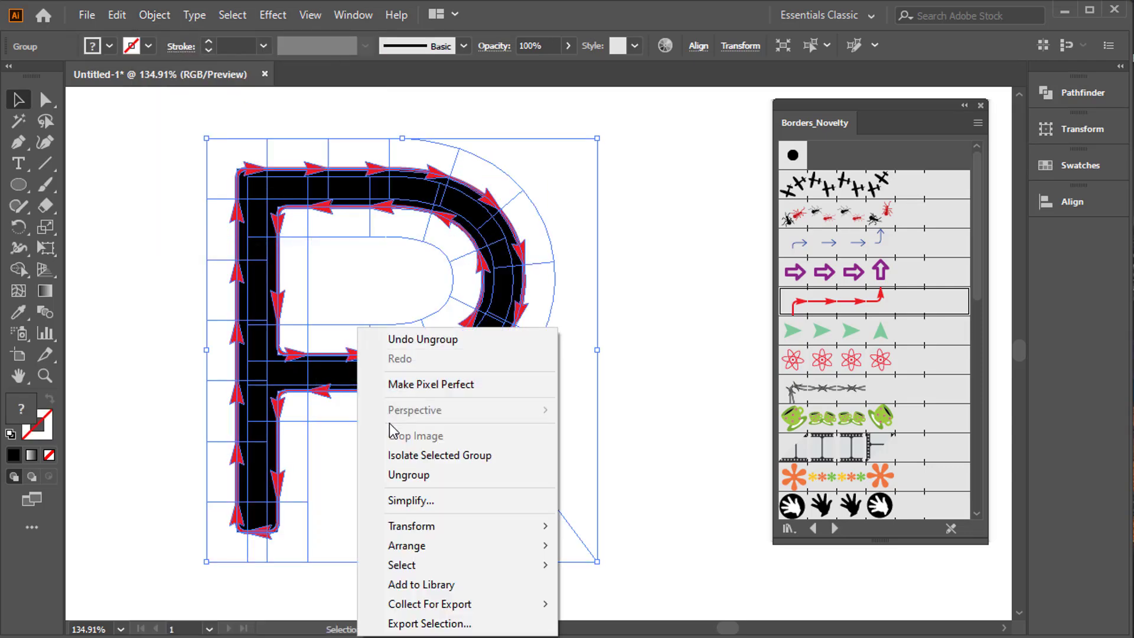
{"action": "left_click", "coordinate": [399, 473]}
Pull the black R shape out of the red arrow outline and delete it.
{"action": "left_click", "coordinate": [648, 365]}
{"action": "left_click_drag", "start_coordinate": [446, 340], "coordinate": [546, 340]}
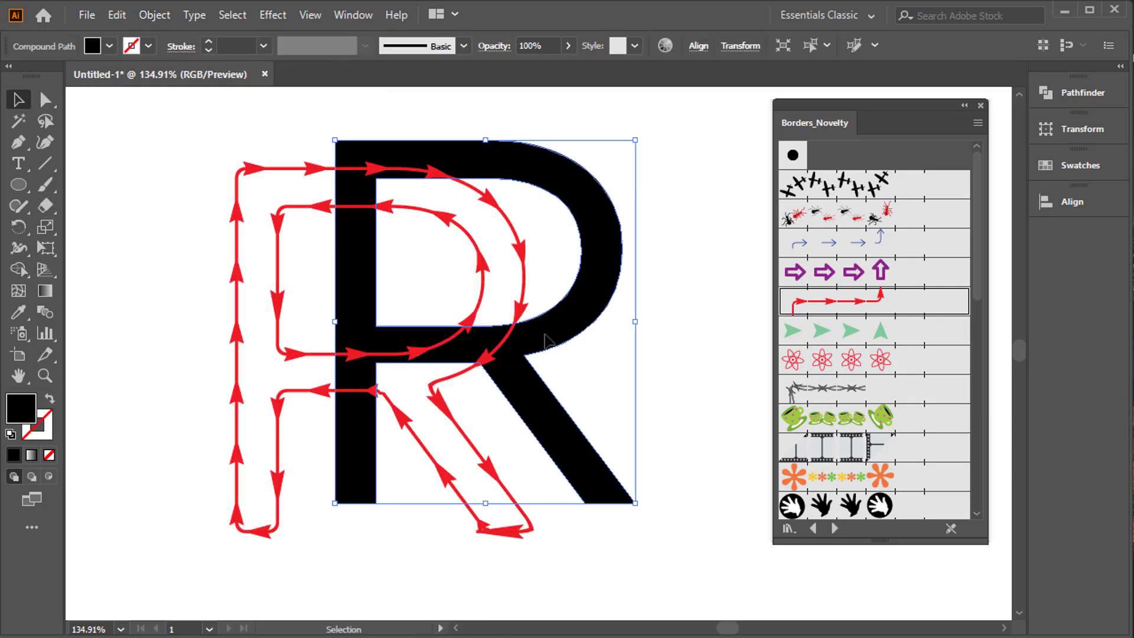
{"action": "key", "text": "Delete"}
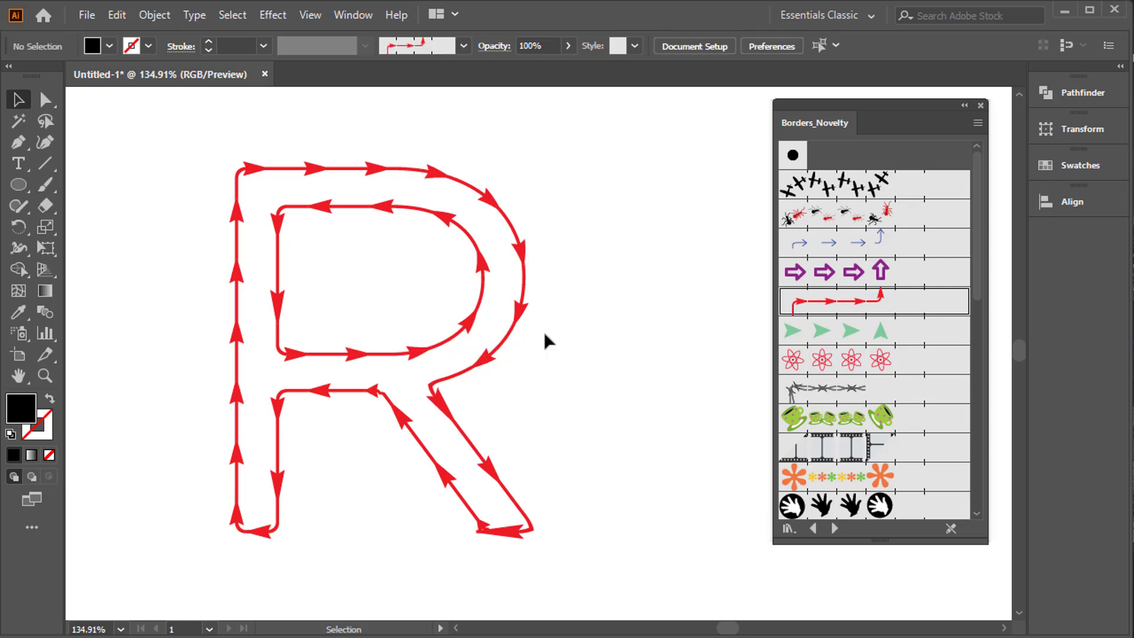
Enlarge the red arrow outline of the R, and clear it from the artboard.
{"action": "left_click_drag", "start_coordinate": [173, 141], "coordinate": [640, 603]}
{"action": "left_click", "coordinate": [718, 533]}
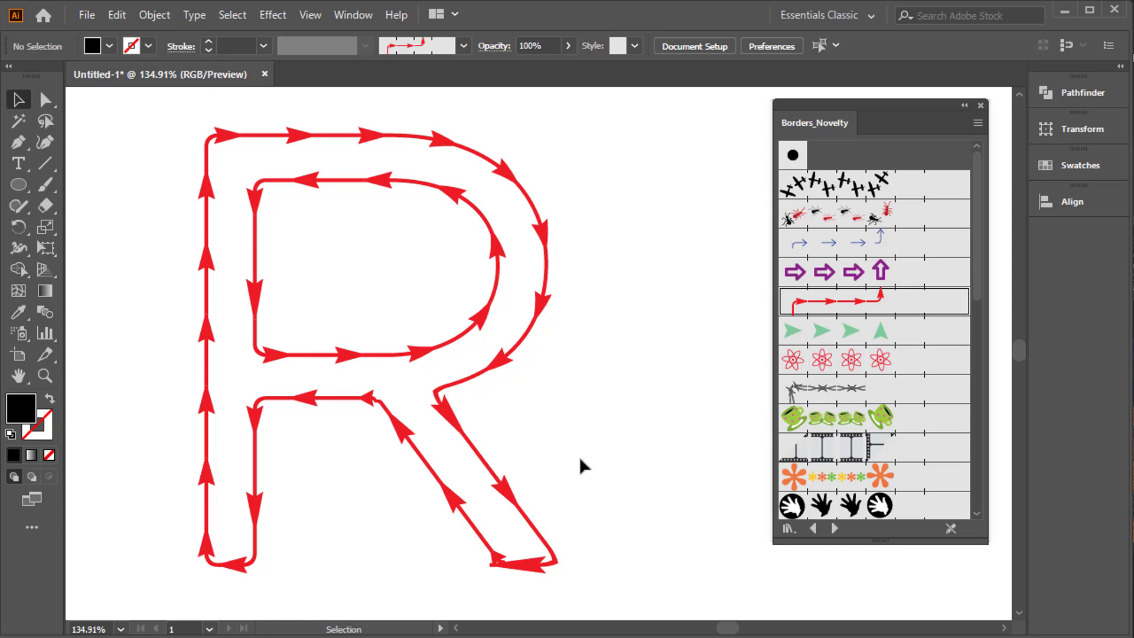
{"action": "key", "text": "ctrl+a"}
{"action": "key", "text": "Delete"}
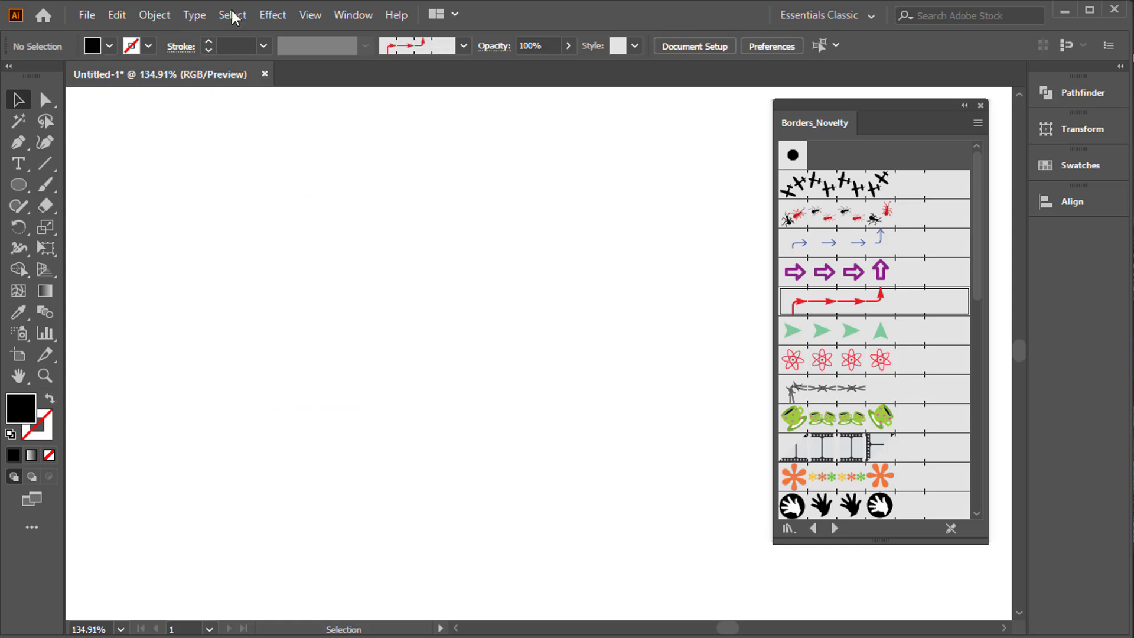
Draw a large circle in the middle of the empty artboard with the Ellipse tool.
{"action": "left_click_drag", "start_coordinate": [18, 185], "coordinate": [59, 225]}
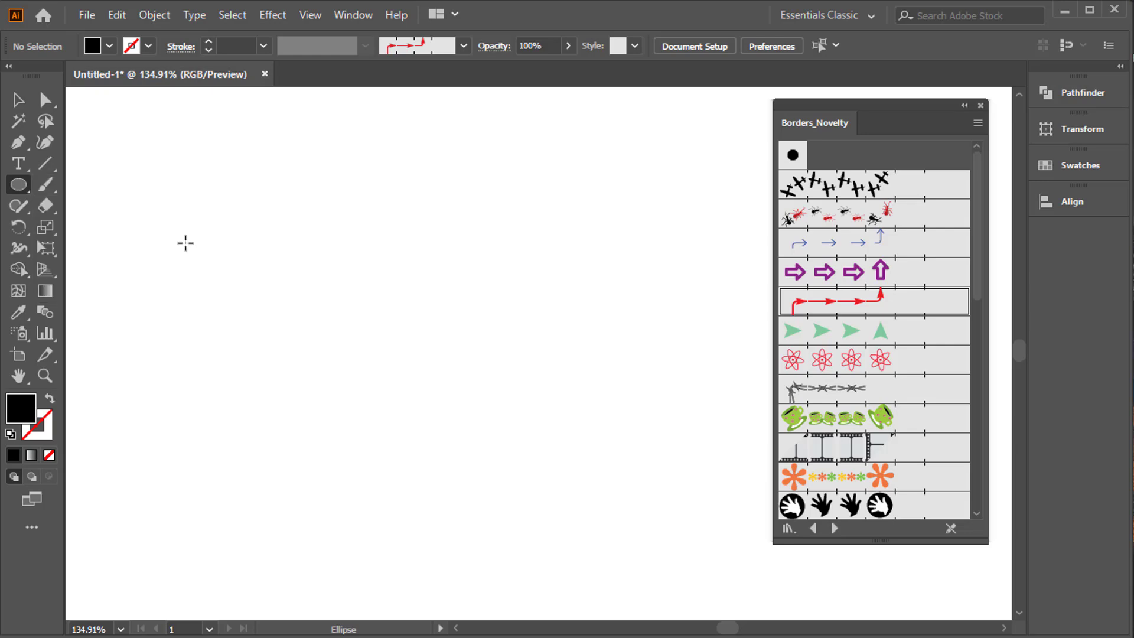
{"action": "left_click_drag", "start_coordinate": [222, 192], "coordinate": [569, 539]}
{"action": "left_click", "coordinate": [15, 99]}
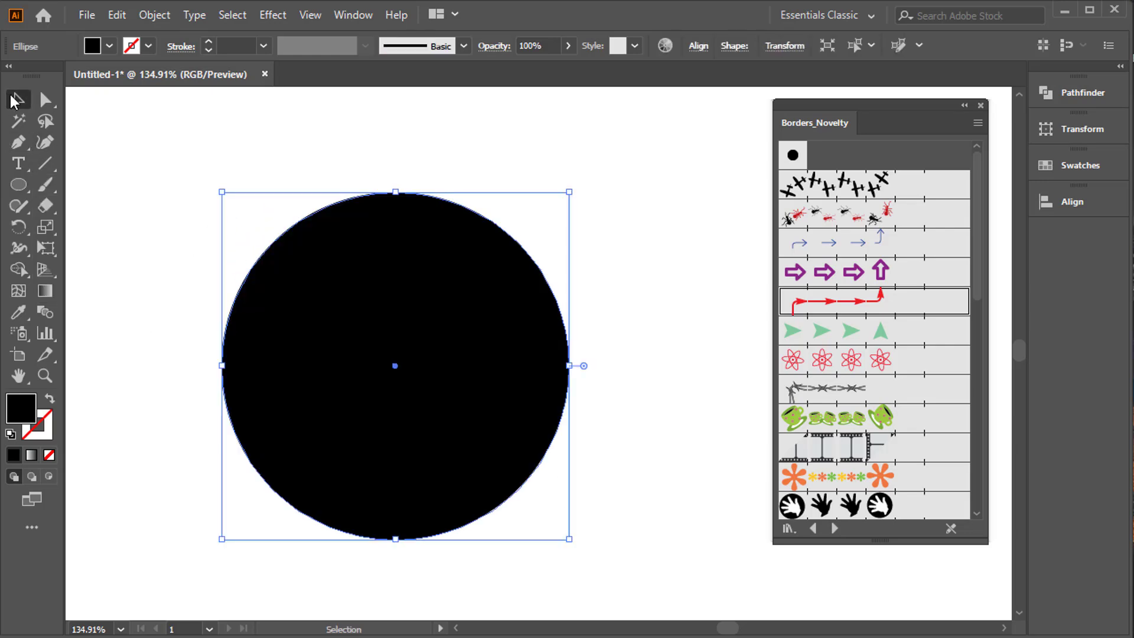
Set the circle's fill to none and give it a black 6 pt stroke.
{"action": "left_click", "coordinate": [109, 46]}
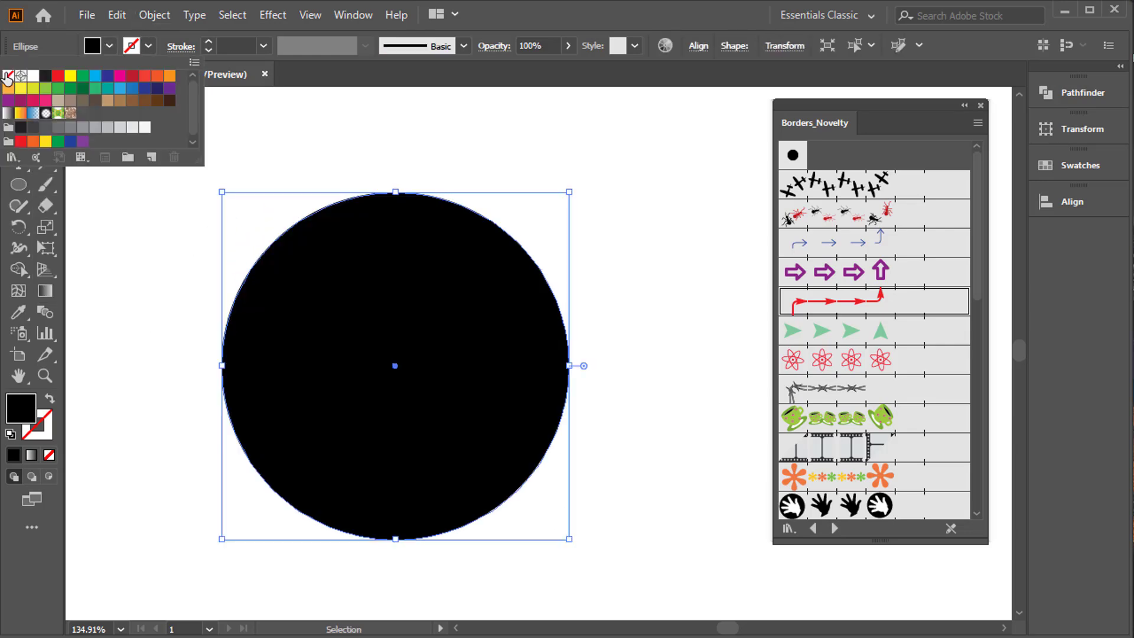
{"action": "left_click", "coordinate": [8, 76]}
{"action": "left_click", "coordinate": [110, 46]}
{"action": "left_click", "coordinate": [109, 47]}
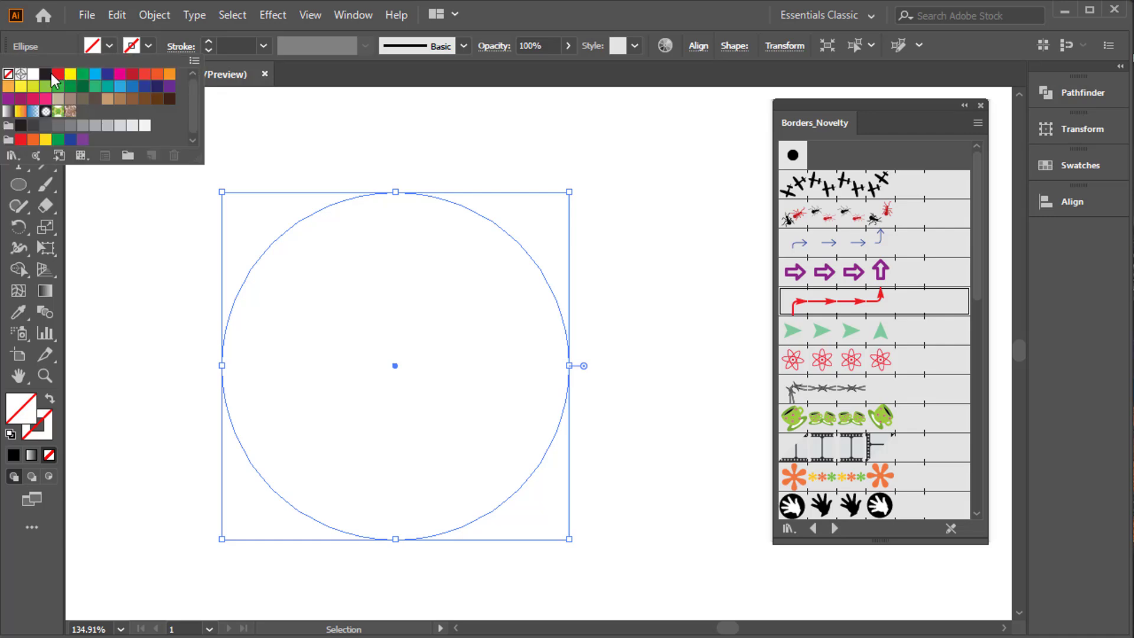
{"action": "left_click", "coordinate": [47, 75]}
{"action": "left_click", "coordinate": [353, 168]}
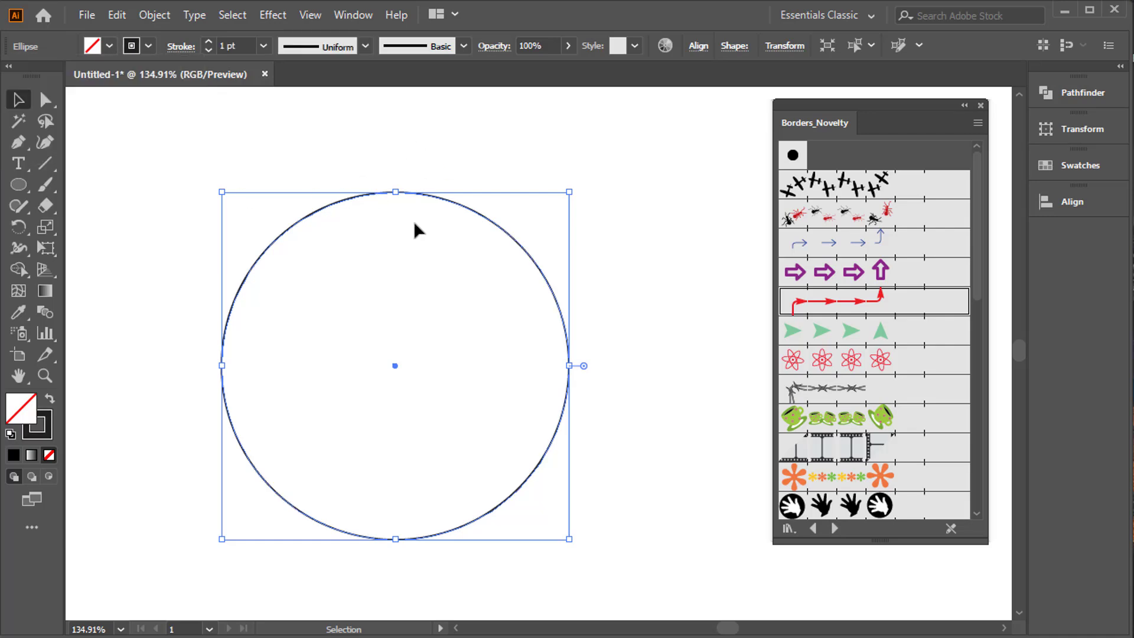
{"action": "left_click", "coordinate": [210, 41]}
{"action": "left_click", "coordinate": [209, 41]}
{"action": "left_click", "coordinate": [209, 41]}
{"action": "left_click", "coordinate": [209, 41]}
{"action": "left_click", "coordinate": [209, 41]}
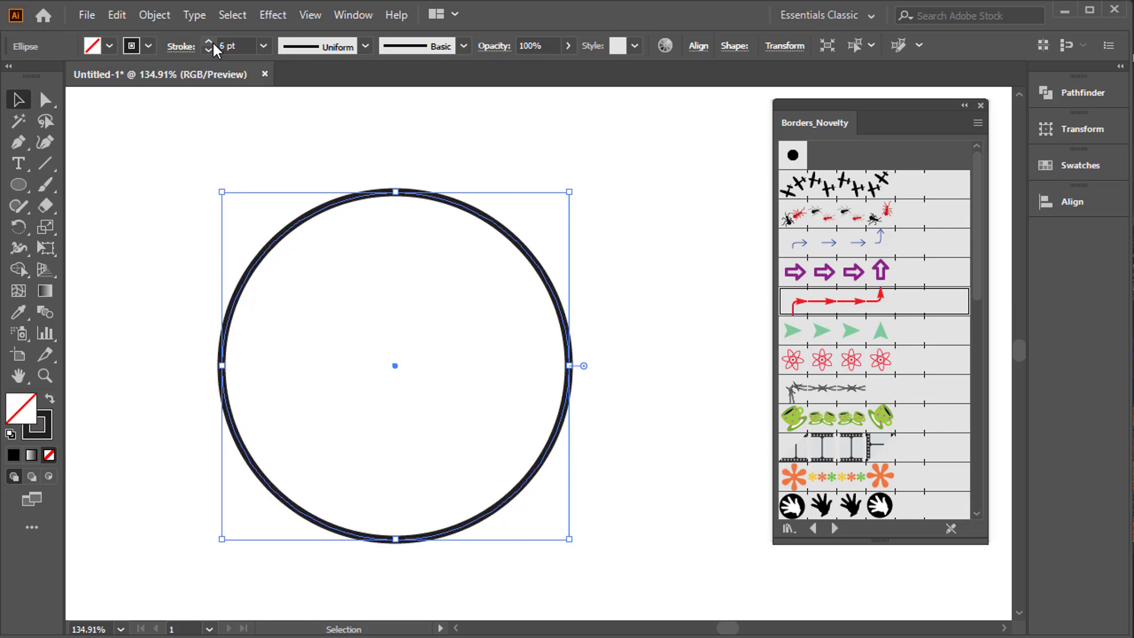
Apply the multicoloured flower border brush to the circle and enlarge the circle from its centre.
{"action": "left_click", "coordinate": [845, 476]}
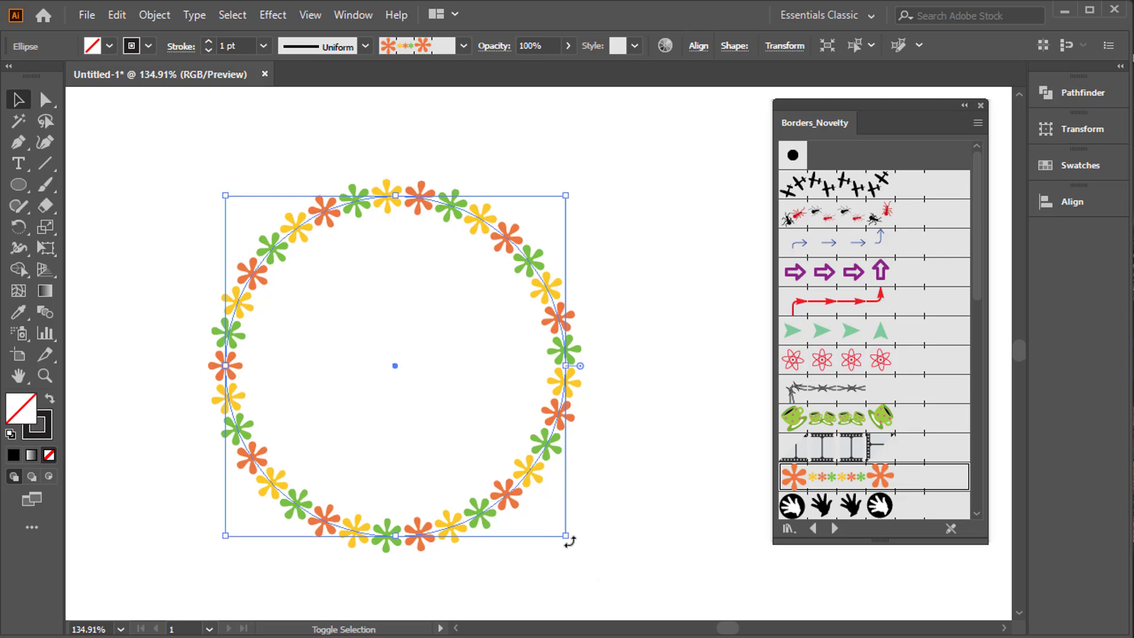
{"action": "left_click_drag", "start_coordinate": [568, 538], "coordinate": [612, 577]}
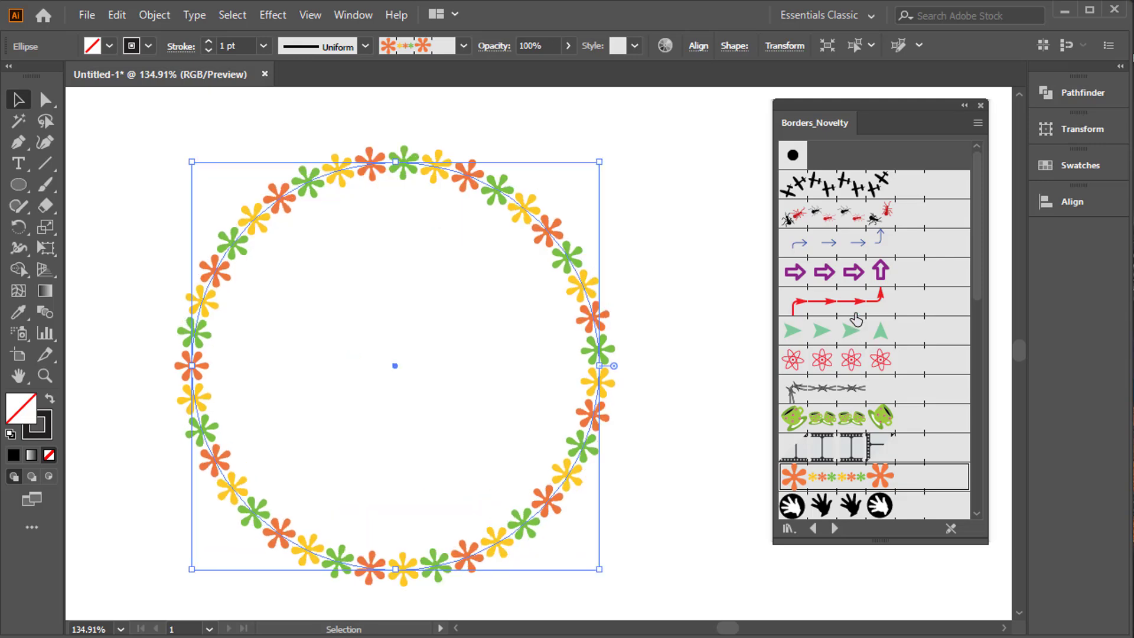
Try the red arrow-line, green arrowhead, atom, green teacup and barbed-wire border brushes on the circle.
{"action": "left_click", "coordinate": [859, 312]}
{"action": "left_click", "coordinate": [860, 332]}
{"action": "left_click", "coordinate": [859, 362]}
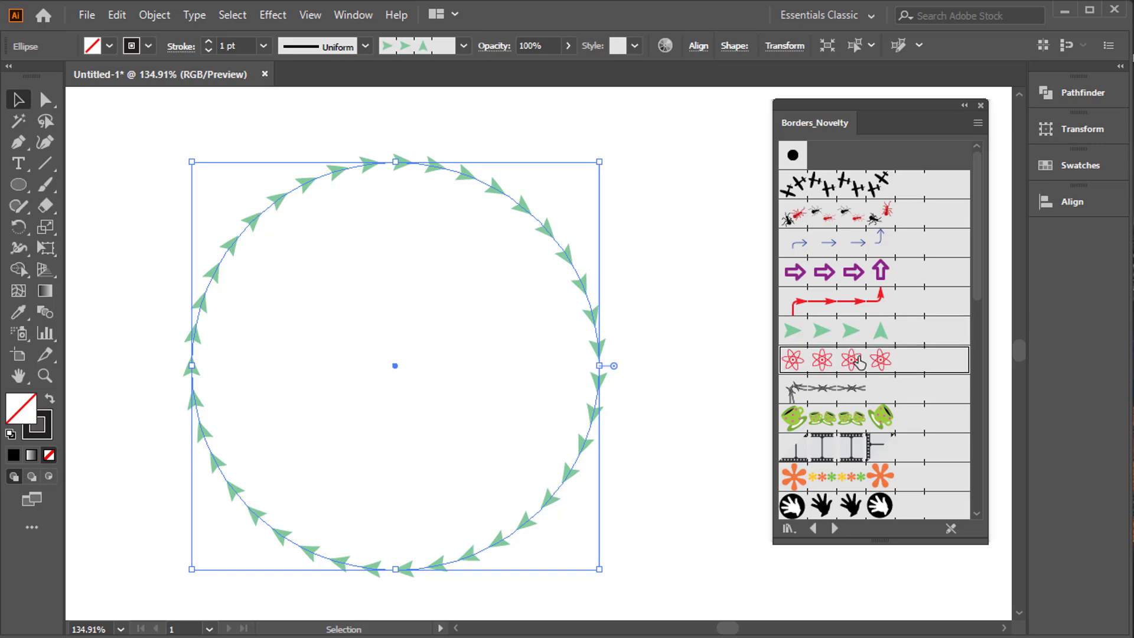
{"action": "left_click", "coordinate": [858, 415]}
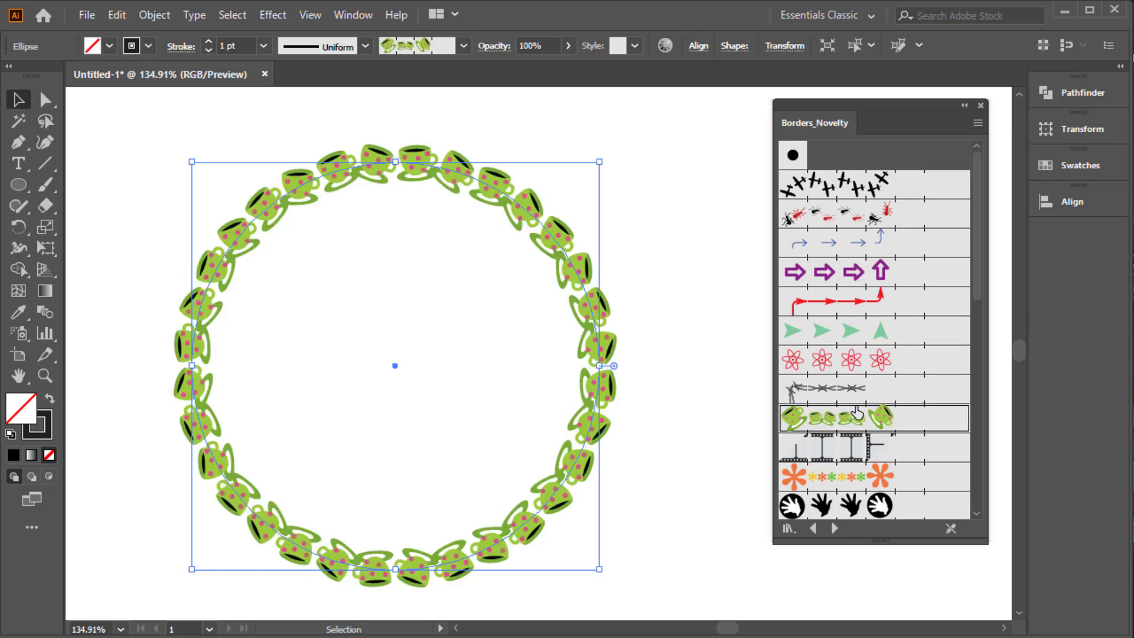
{"action": "left_click", "coordinate": [854, 397]}
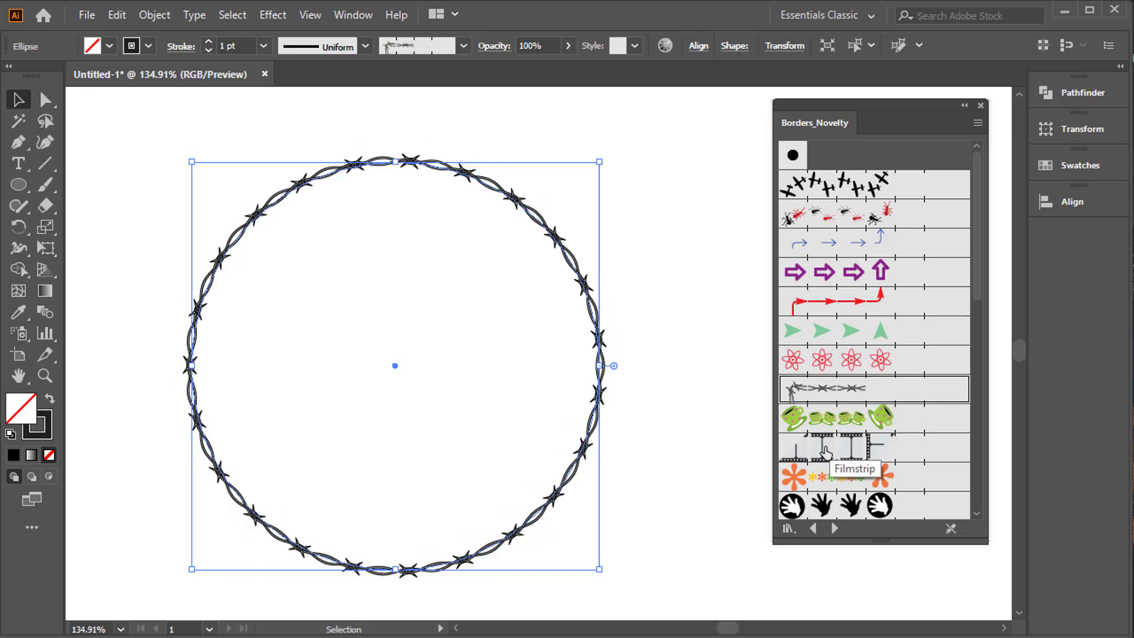
Try the Laurel and heart border brushes on the circle and return to the multicoloured flower border.
{"action": "scroll", "coordinate": [834, 449], "scroll_direction": "down", "scroll_amount": 3}
{"action": "scroll", "coordinate": [834, 449], "scroll_direction": "up", "scroll_amount": 3}
{"action": "scroll", "coordinate": [913, 295], "scroll_direction": "down", "scroll_amount": 10}
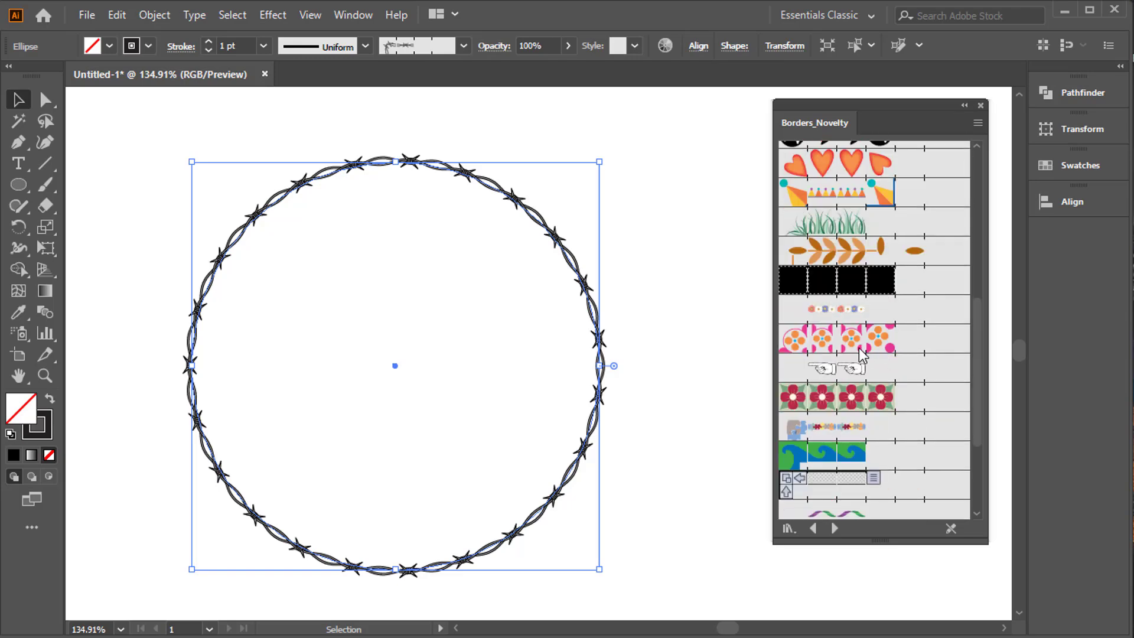
{"action": "scroll", "coordinate": [862, 358], "scroll_direction": "up", "scroll_amount": 3}
{"action": "left_click", "coordinate": [851, 358]}
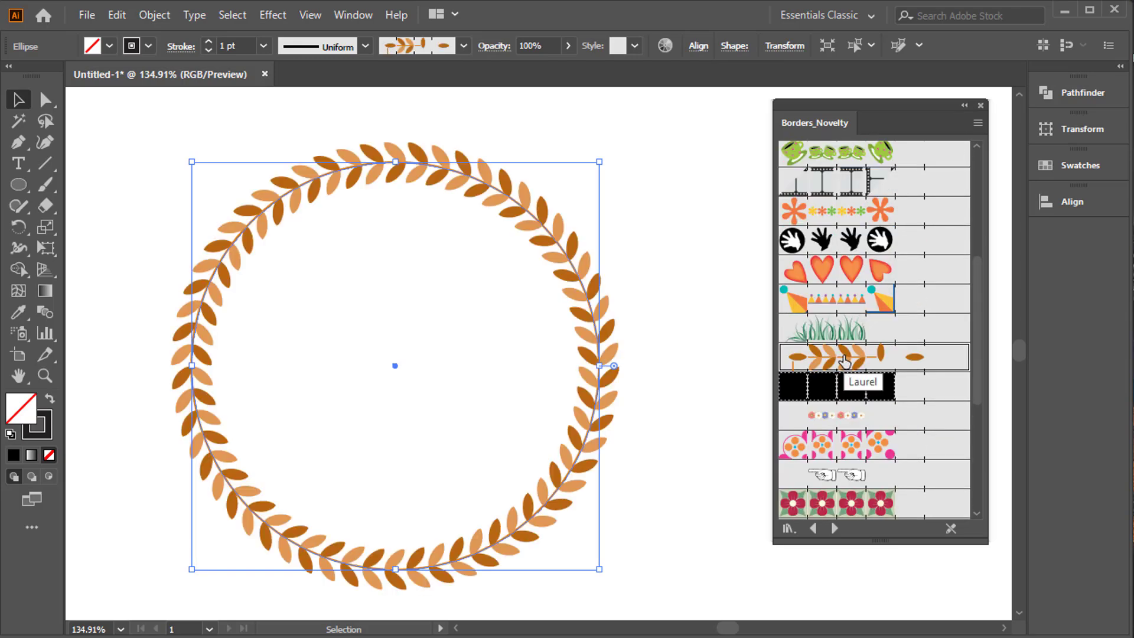
{"action": "left_click", "coordinate": [867, 269]}
{"action": "scroll", "coordinate": [868, 274], "scroll_direction": "up", "scroll_amount": 3}
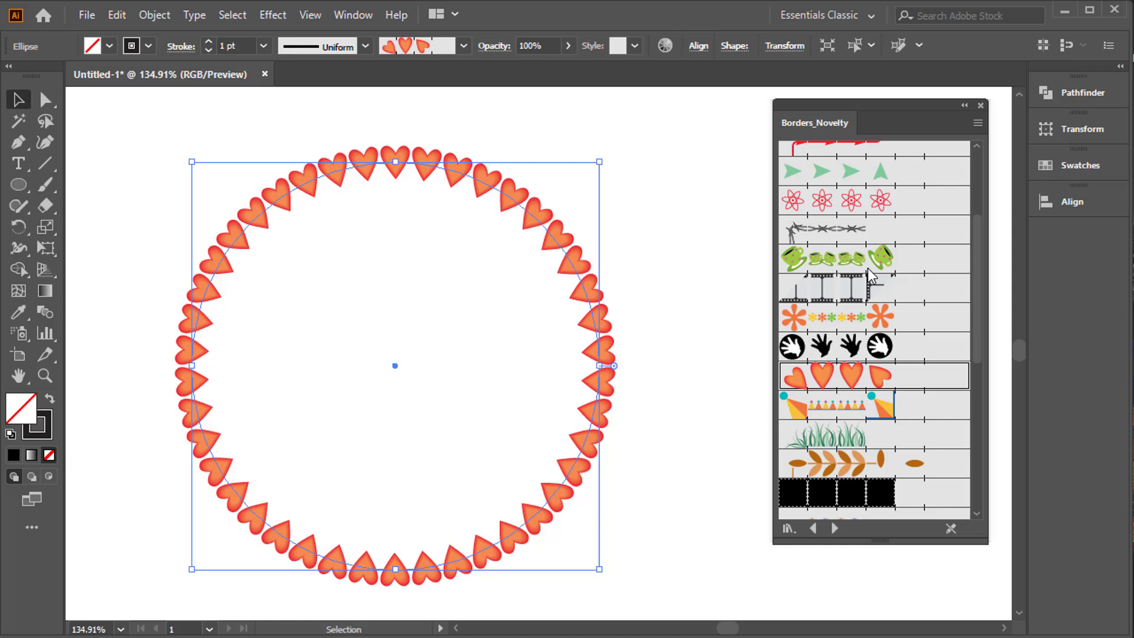
{"action": "left_click", "coordinate": [846, 324]}
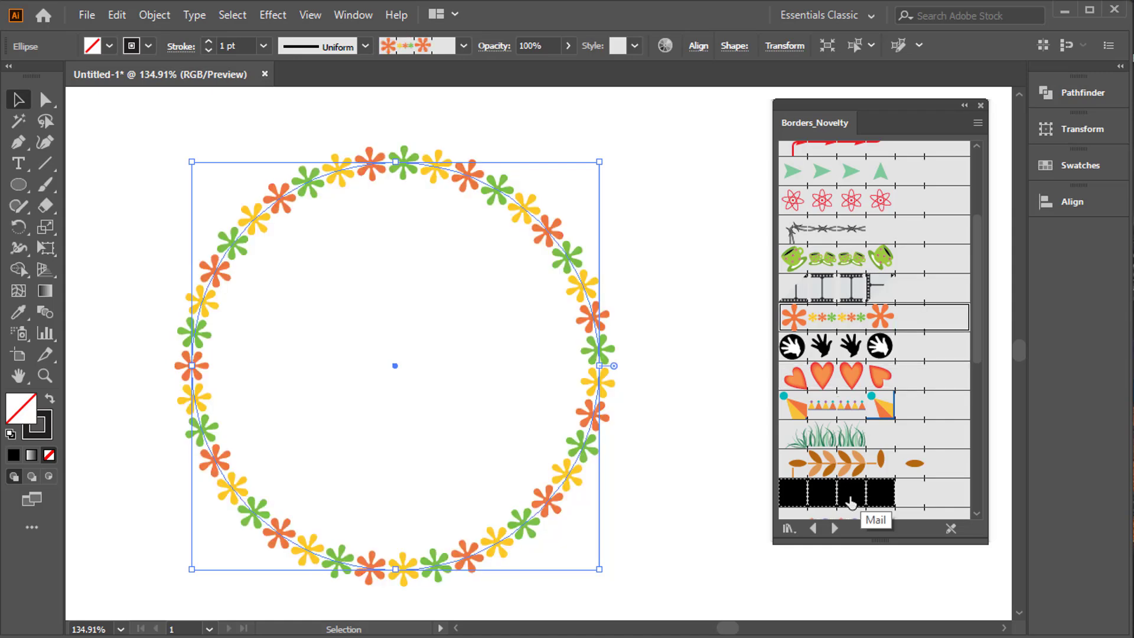
Switch to the Decorative_Banners and Seals library and try its yellow starburst with red ribbon on the circle at 0.5 pt.
{"action": "left_click", "coordinate": [834, 528]}
{"action": "left_click", "coordinate": [834, 529]}
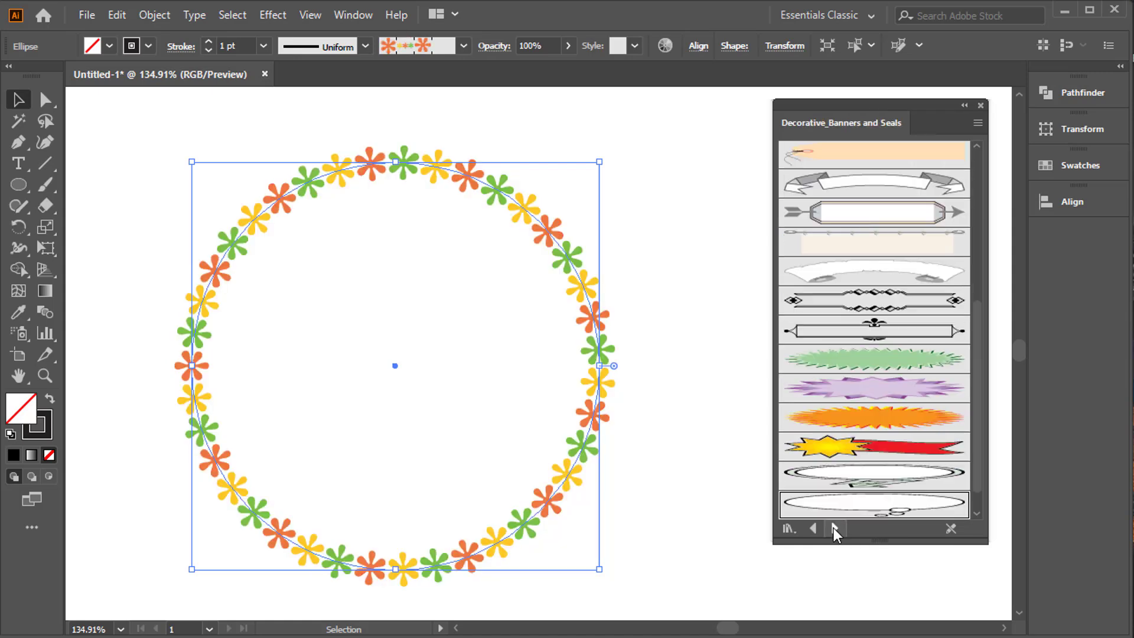
{"action": "left_click", "coordinate": [878, 449]}
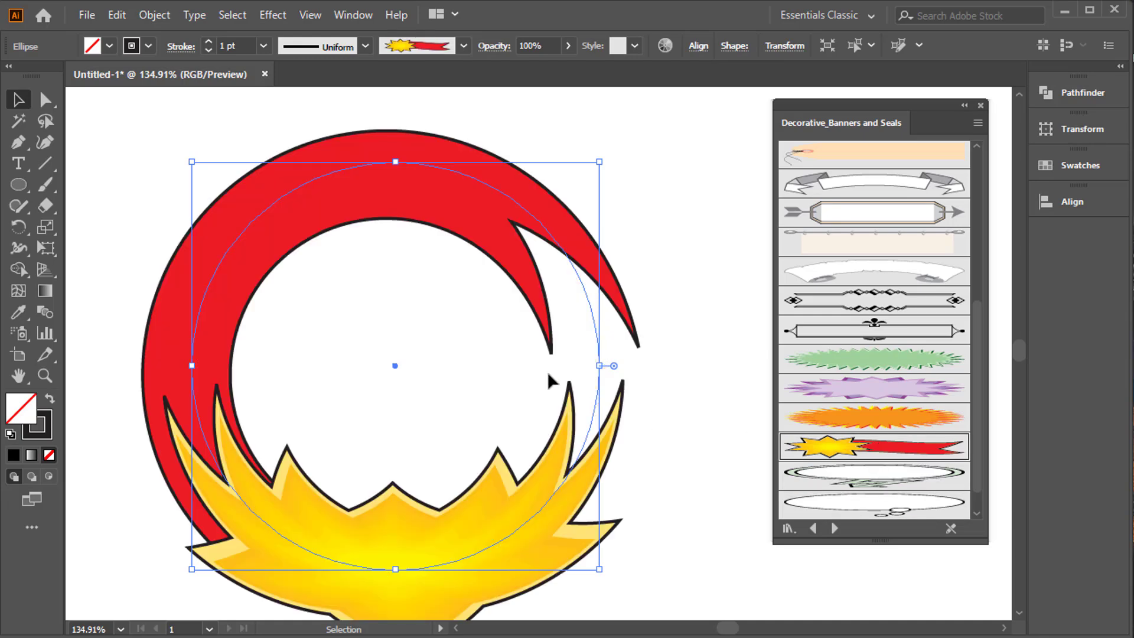
{"action": "left_click", "coordinate": [213, 49]}
{"action": "left_click", "coordinate": [212, 50]}
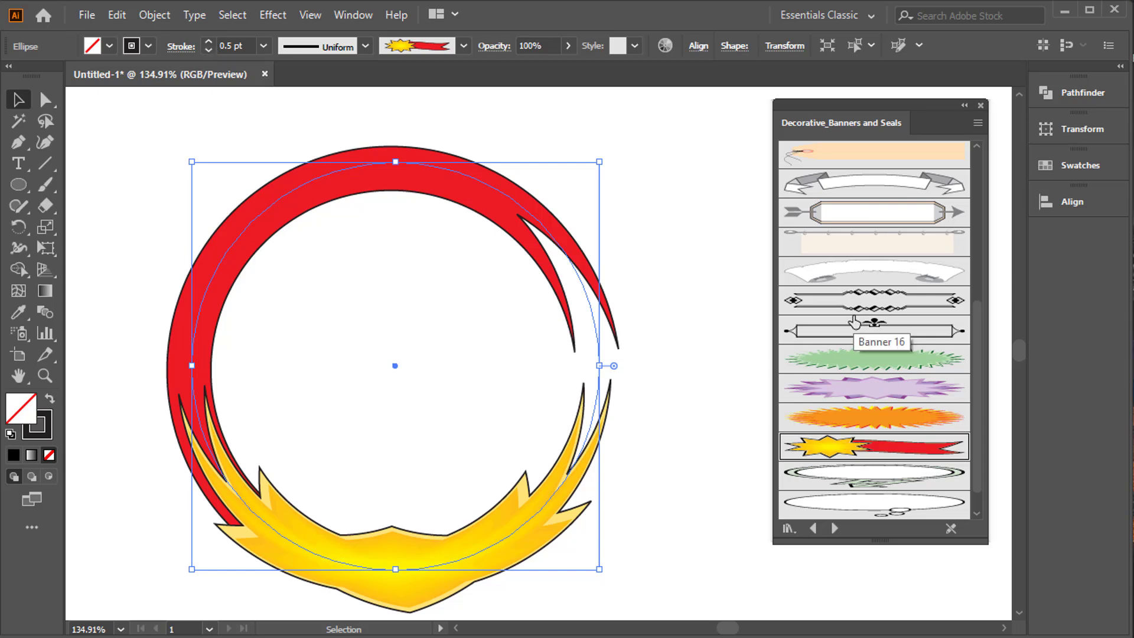
Try the orange ribbon, blue wavy ribbon, Banner 4 and light-blue pencil banner brushes on the circle.
{"action": "scroll", "coordinate": [833, 319], "scroll_direction": "up", "scroll_amount": 5}
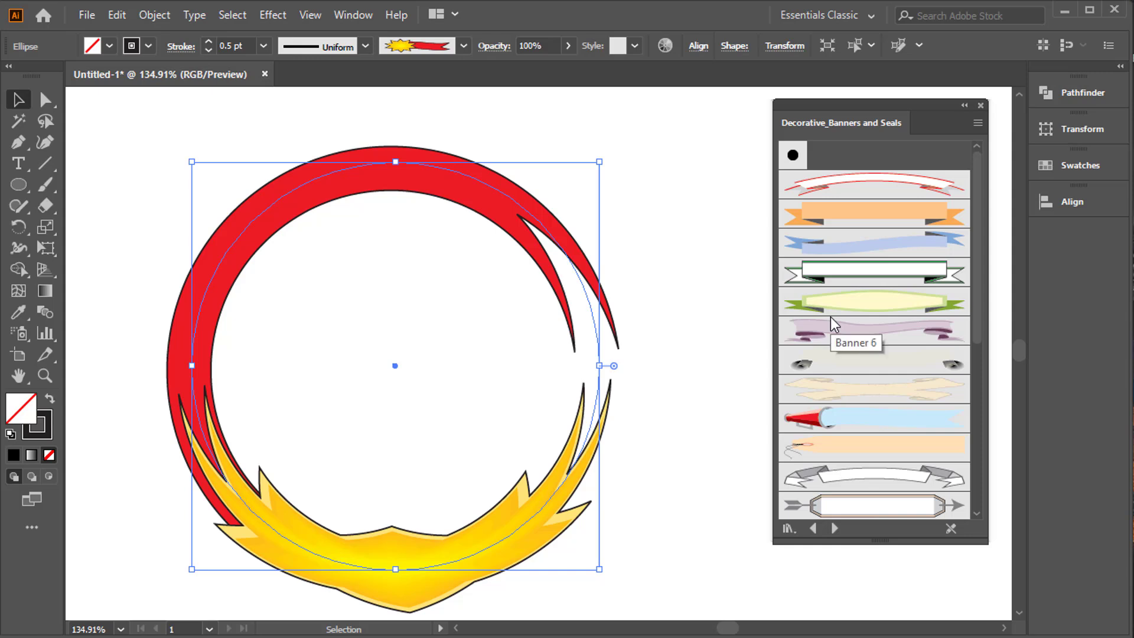
{"action": "left_click", "coordinate": [875, 218]}
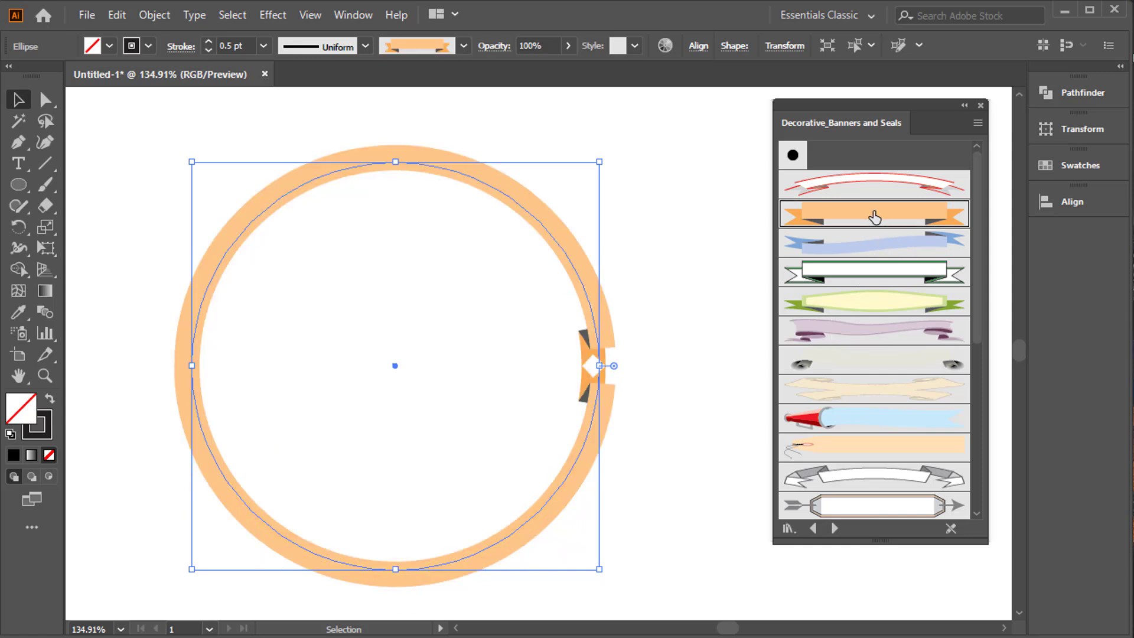
{"action": "left_click", "coordinate": [875, 247]}
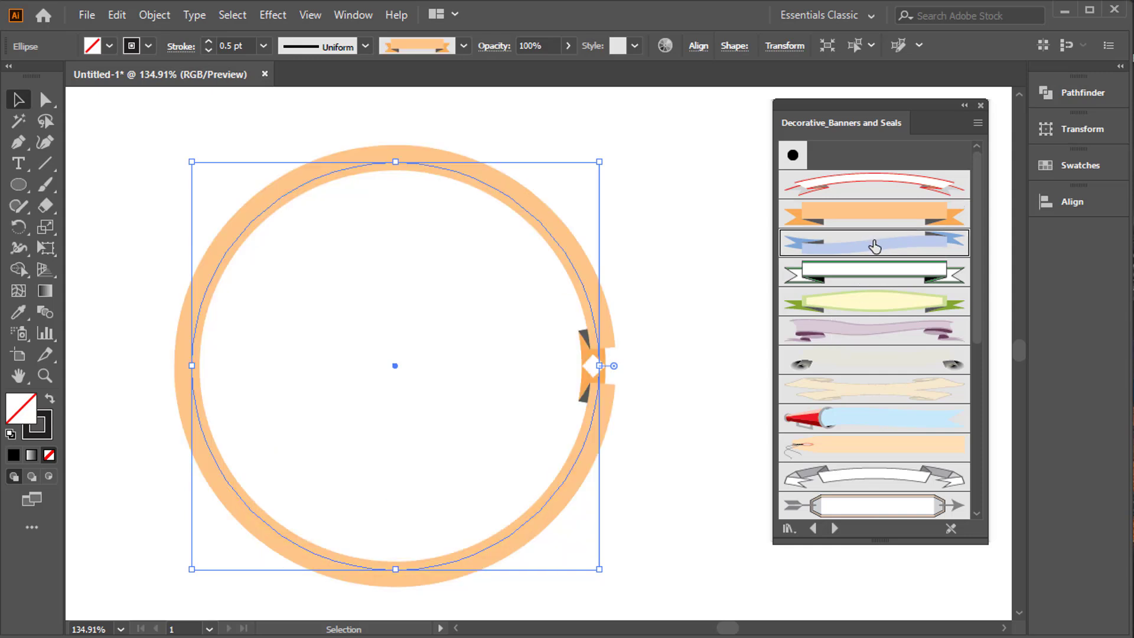
{"action": "left_click", "coordinate": [877, 285]}
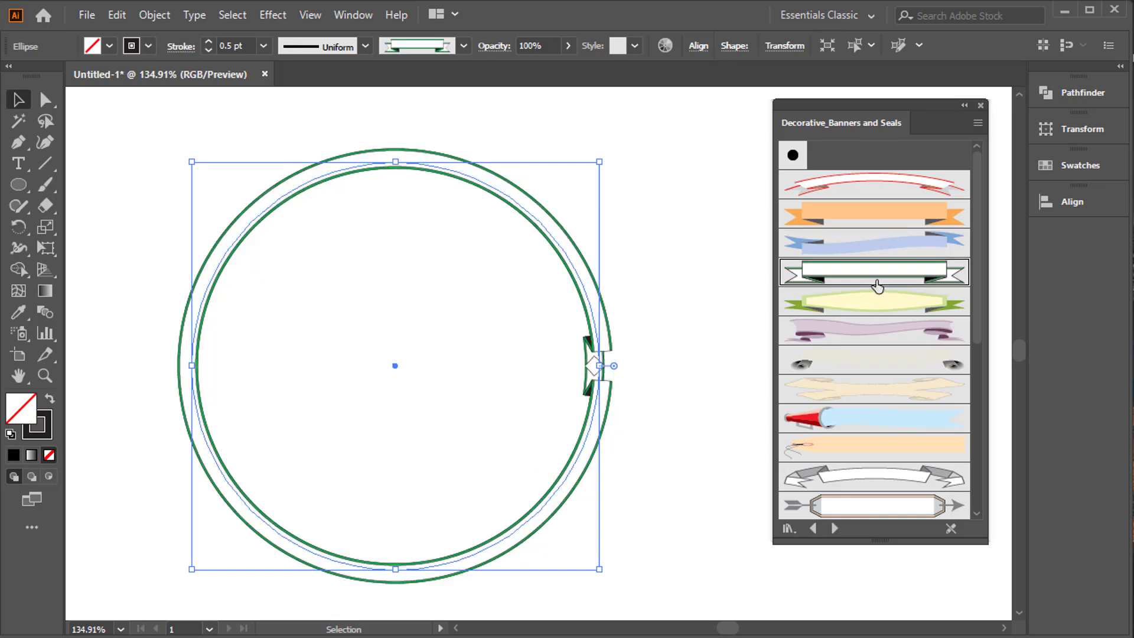
{"action": "left_click", "coordinate": [874, 412]}
Try the orange starburst brush on the circle and return to the yellow starburst with red ribbon.
{"action": "scroll", "coordinate": [875, 408], "scroll_direction": "down", "scroll_amount": 9}
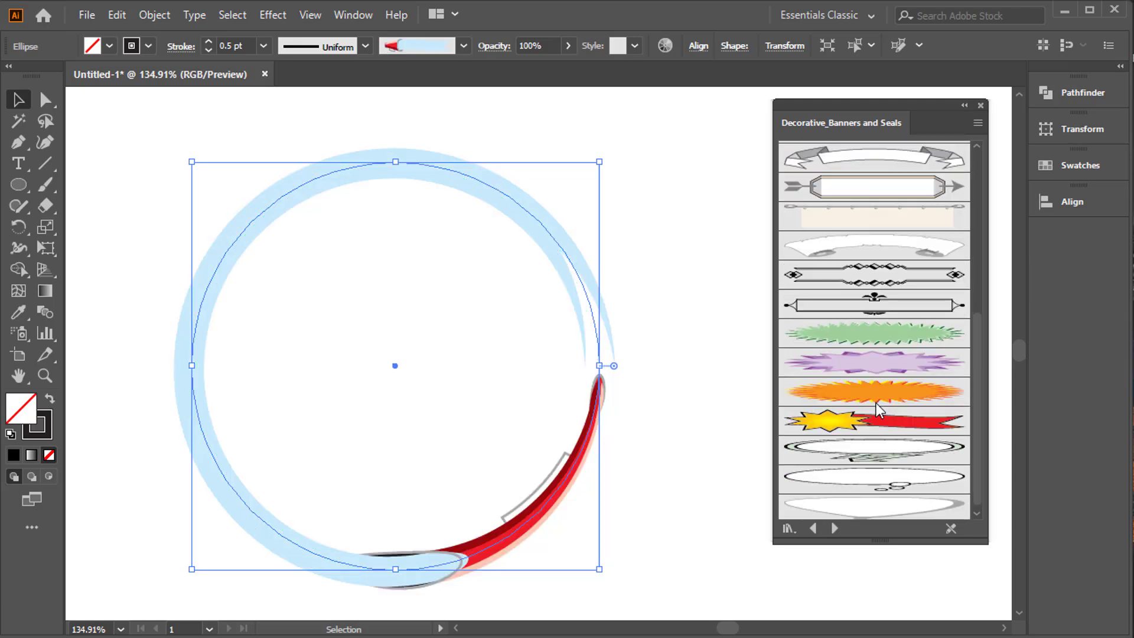
{"action": "left_click", "coordinate": [879, 395]}
{"action": "left_click", "coordinate": [884, 428]}
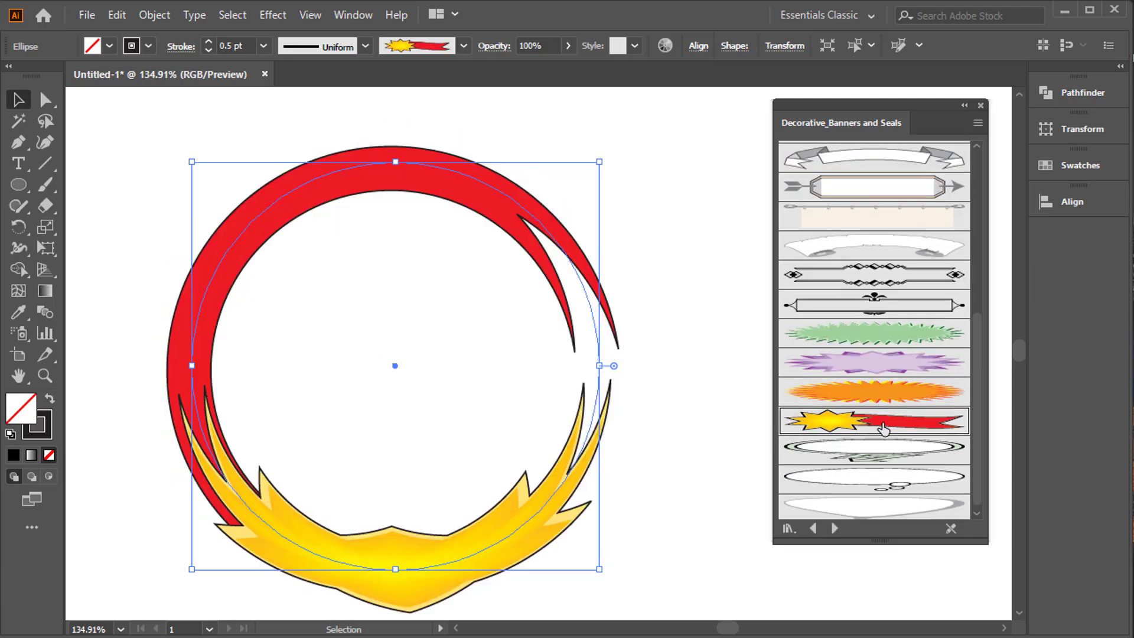
Switch back to the Borders_Novelty library and apply its Atom border brush to the circle.
{"action": "left_click", "coordinate": [814, 528]}
{"action": "left_click", "coordinate": [813, 528]}
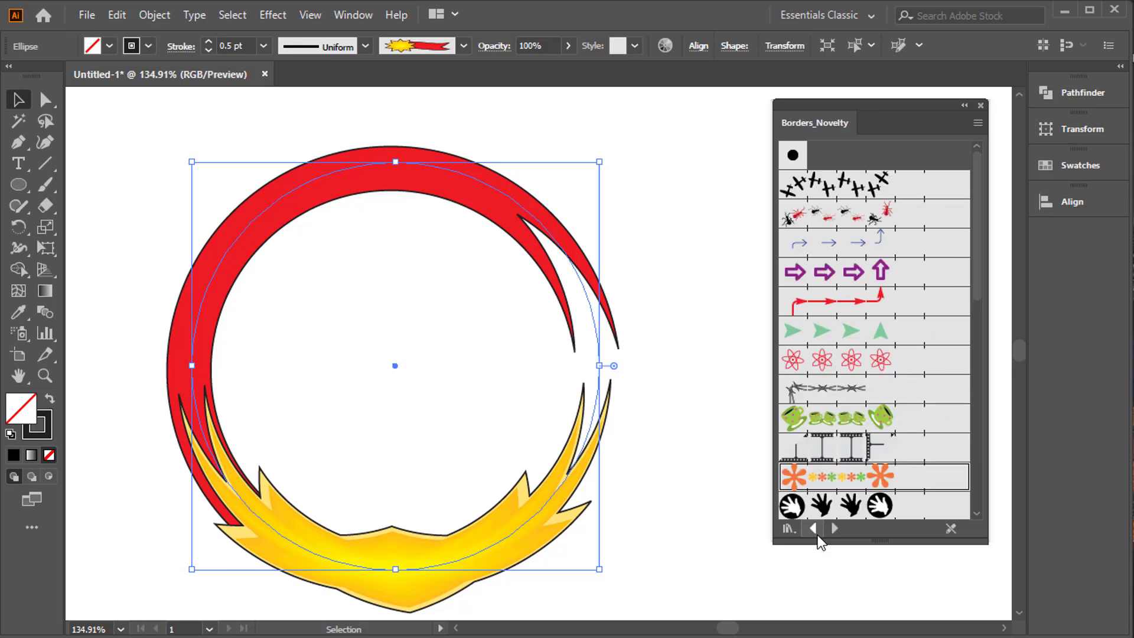
{"action": "left_click", "coordinate": [861, 313]}
{"action": "left_click", "coordinate": [859, 365]}
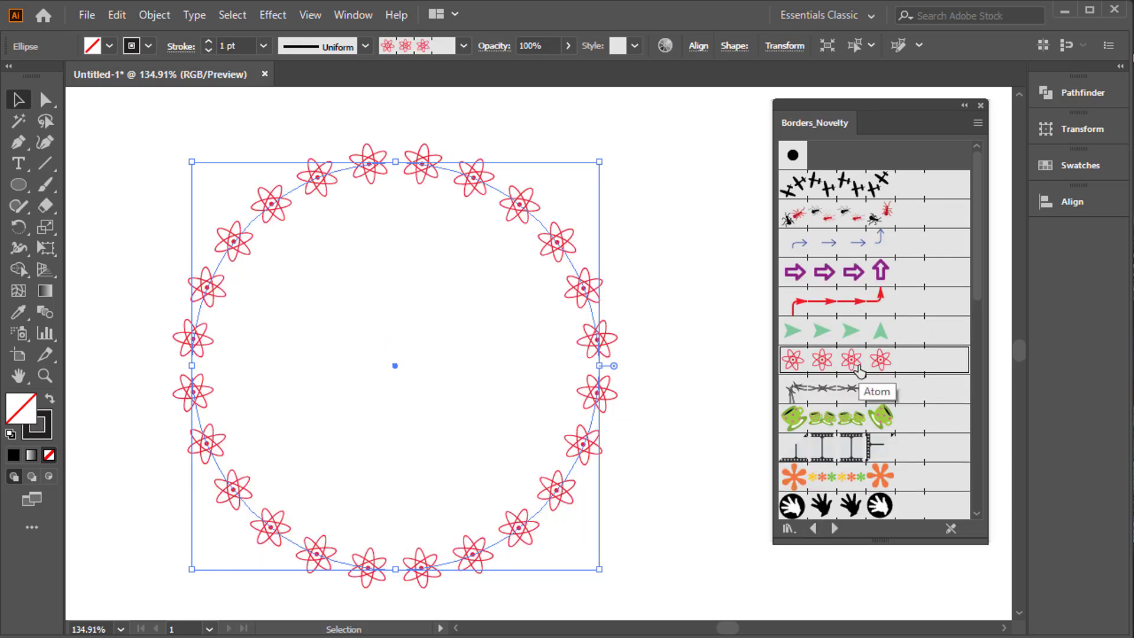
Try the green arrowhead border brush on the circle and delete the circle.
{"action": "left_click", "coordinate": [861, 340]}
{"action": "left_click_drag", "start_coordinate": [662, 198], "coordinate": [495, 391]}
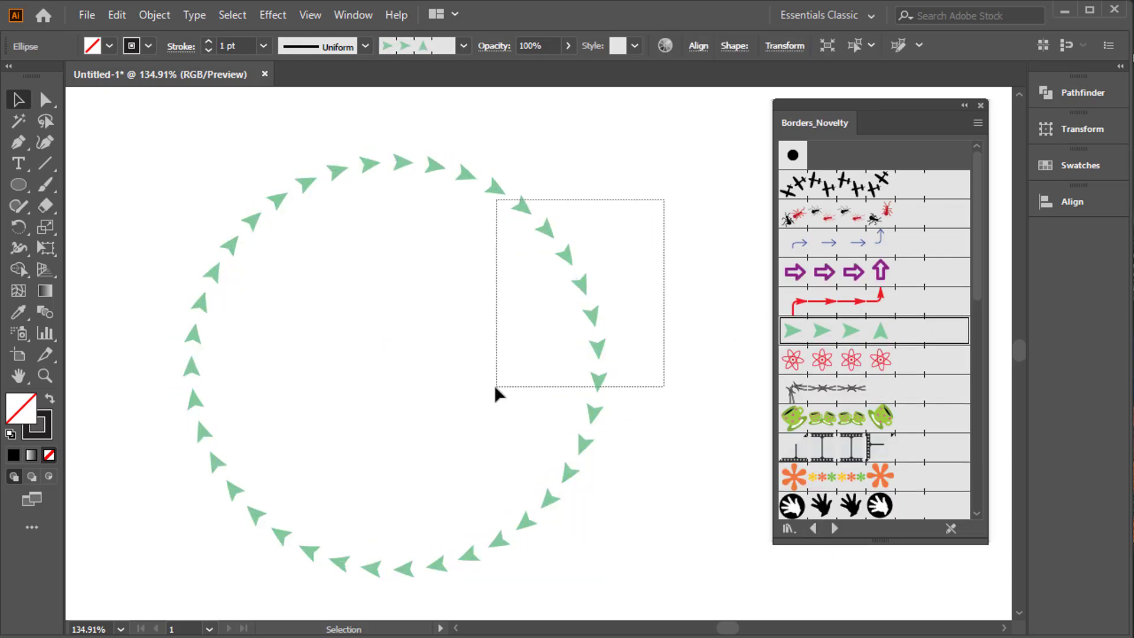
{"action": "key", "text": "Delete"}
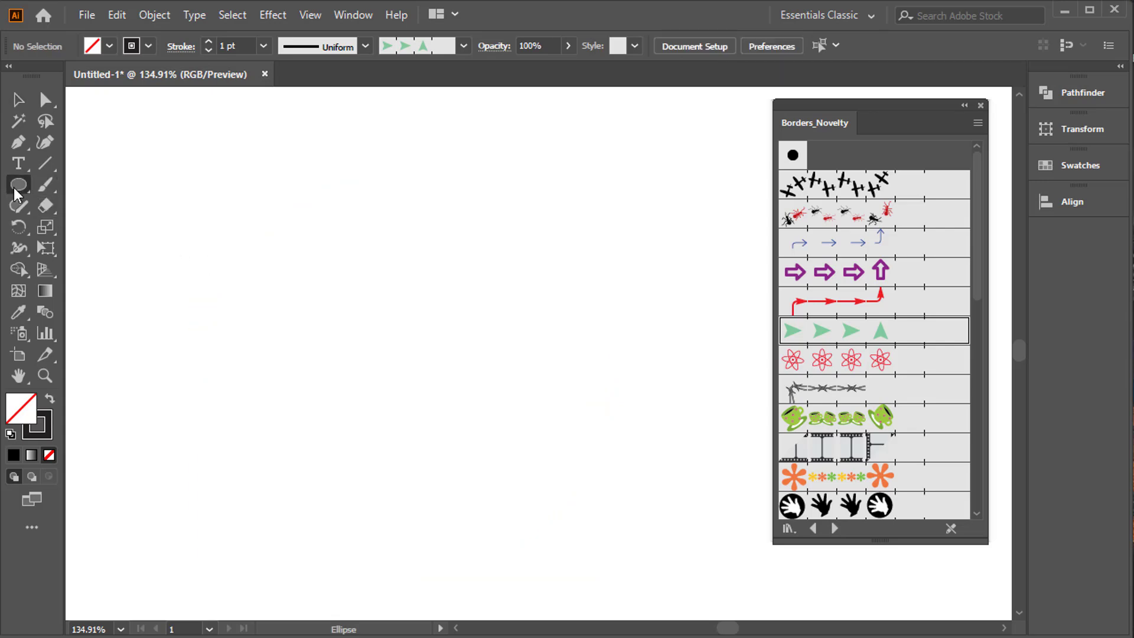
Draw a large square outline with the Rectangle tool in the middle of the canvas and select it.
{"action": "left_click_drag", "start_coordinate": [18, 185], "coordinate": [80, 184]}
{"action": "left_click_drag", "start_coordinate": [224, 171], "coordinate": [580, 526]}
{"action": "key", "text": "v"}
{"action": "left_click_drag", "start_coordinate": [228, 147], "coordinate": [507, 364]}
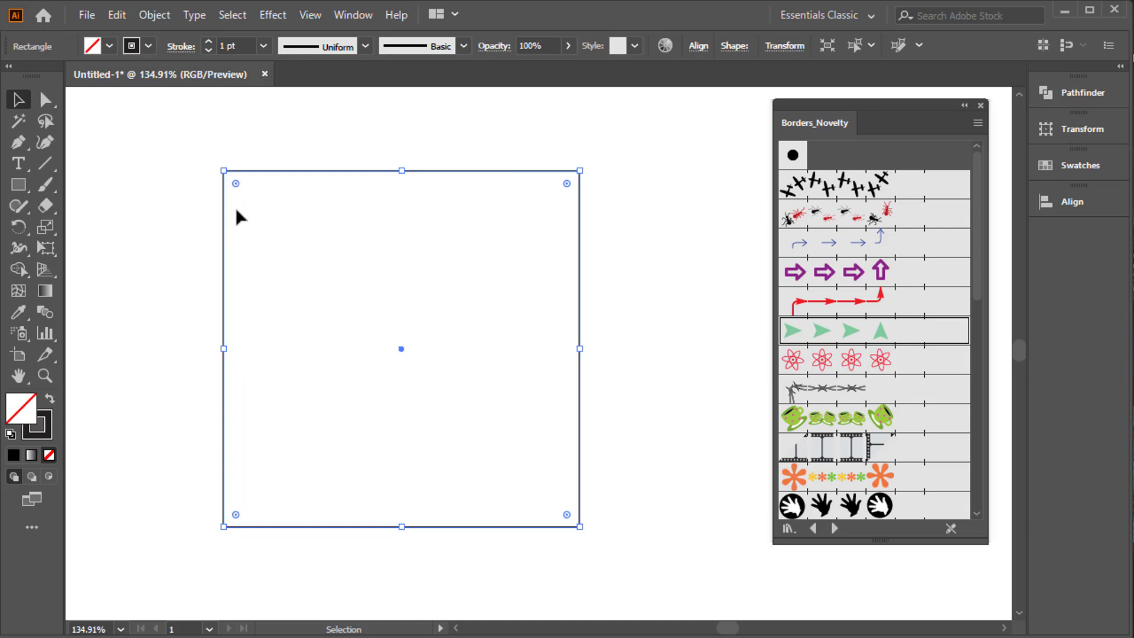
Try the ants, Atom, green arrowhead and handprint border brushes on the square and delete it.
{"action": "left_click", "coordinate": [845, 217]}
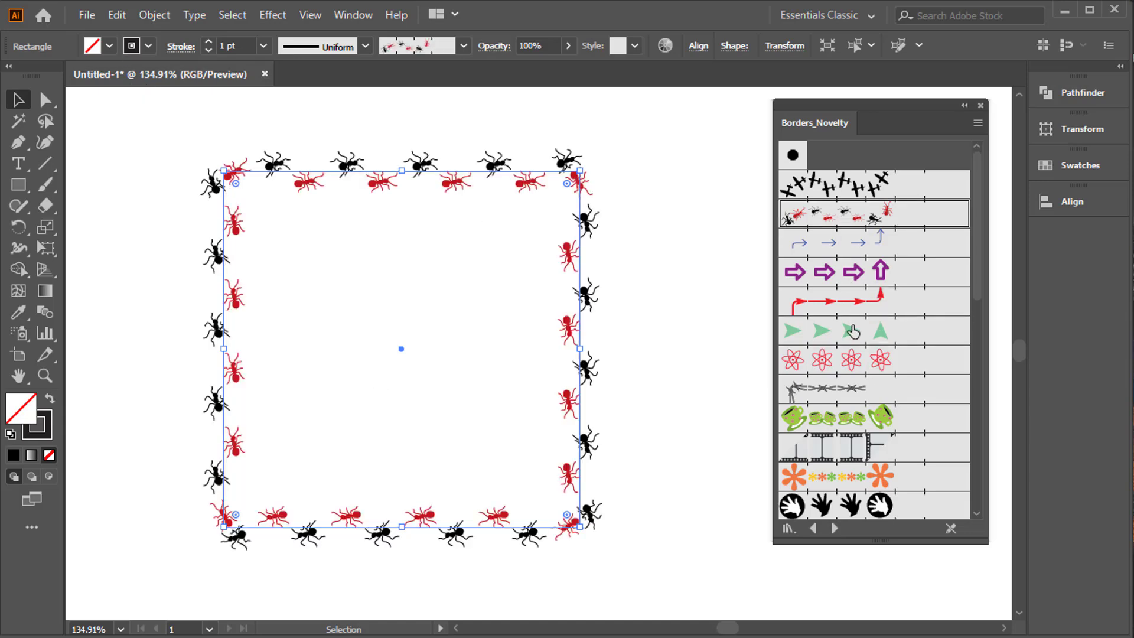
{"action": "left_click", "coordinate": [856, 359]}
{"action": "left_click", "coordinate": [864, 330]}
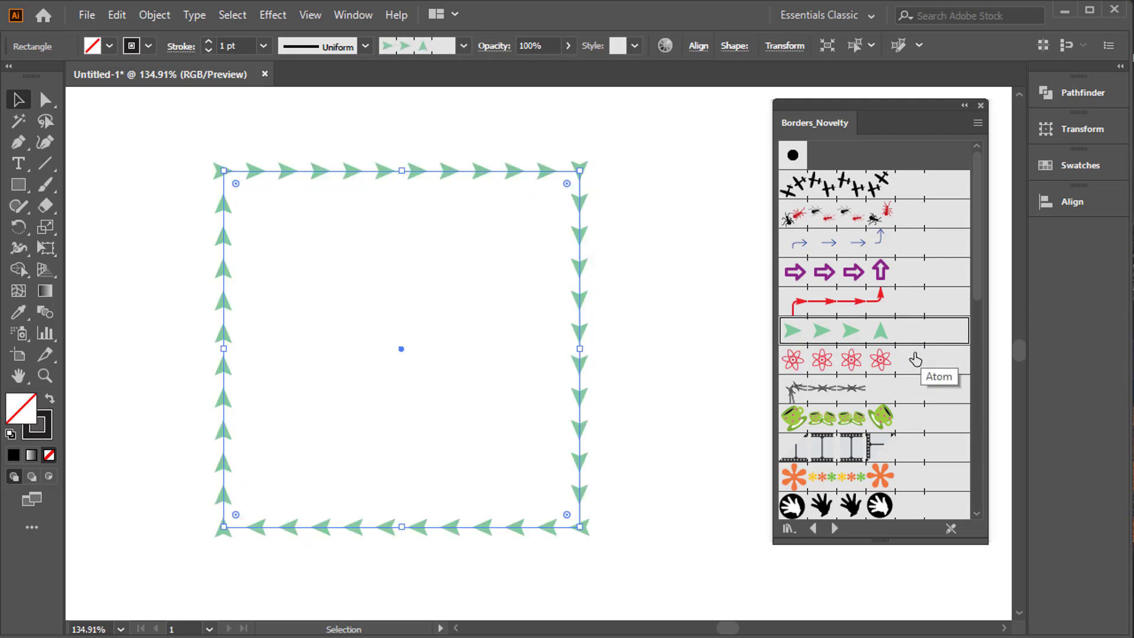
{"action": "scroll", "coordinate": [864, 334], "scroll_direction": "down", "scroll_amount": 5}
{"action": "left_click", "coordinate": [864, 346]}
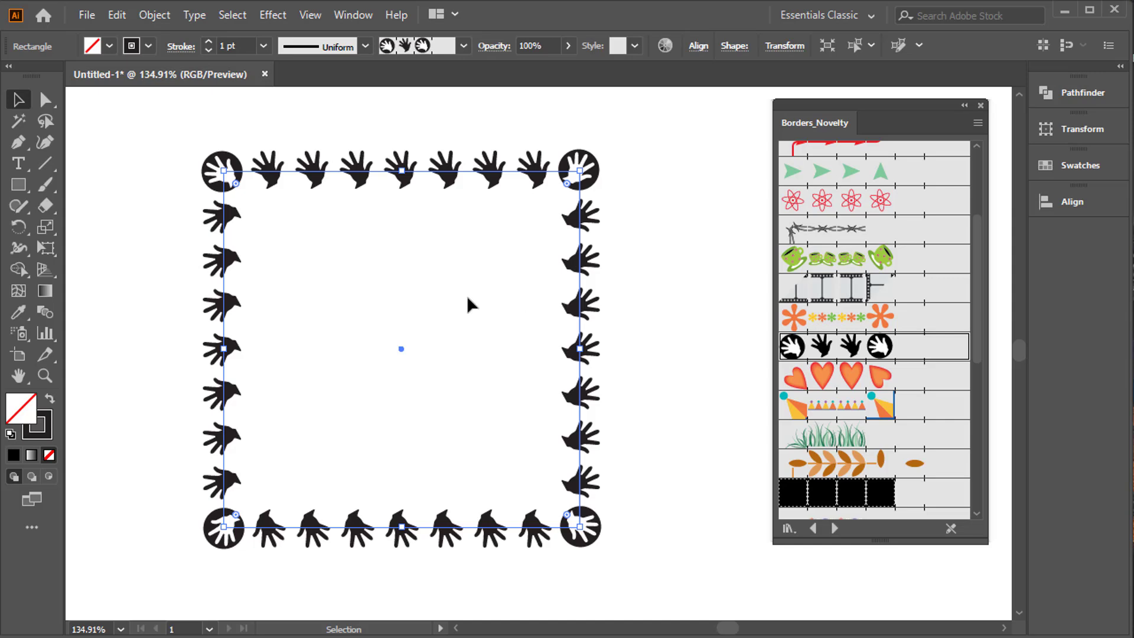
{"action": "key", "text": "Delete"}
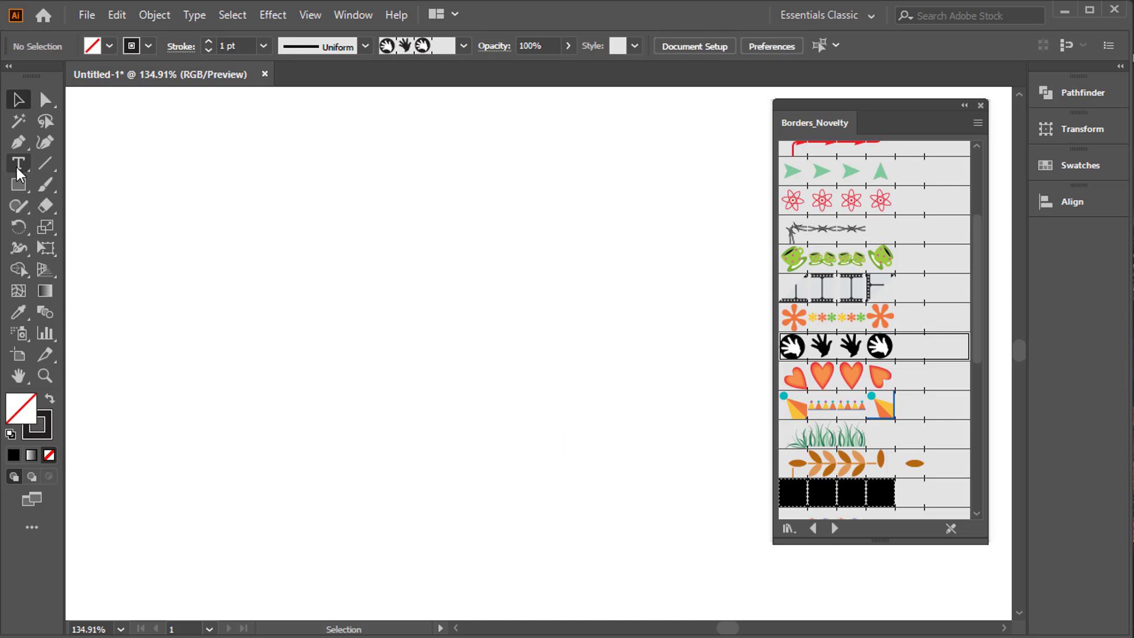
Create a 5-point star with radii 0.3472 in and 0.6944 in, and scale it up from its centre.
{"action": "left_click", "coordinate": [18, 184]}
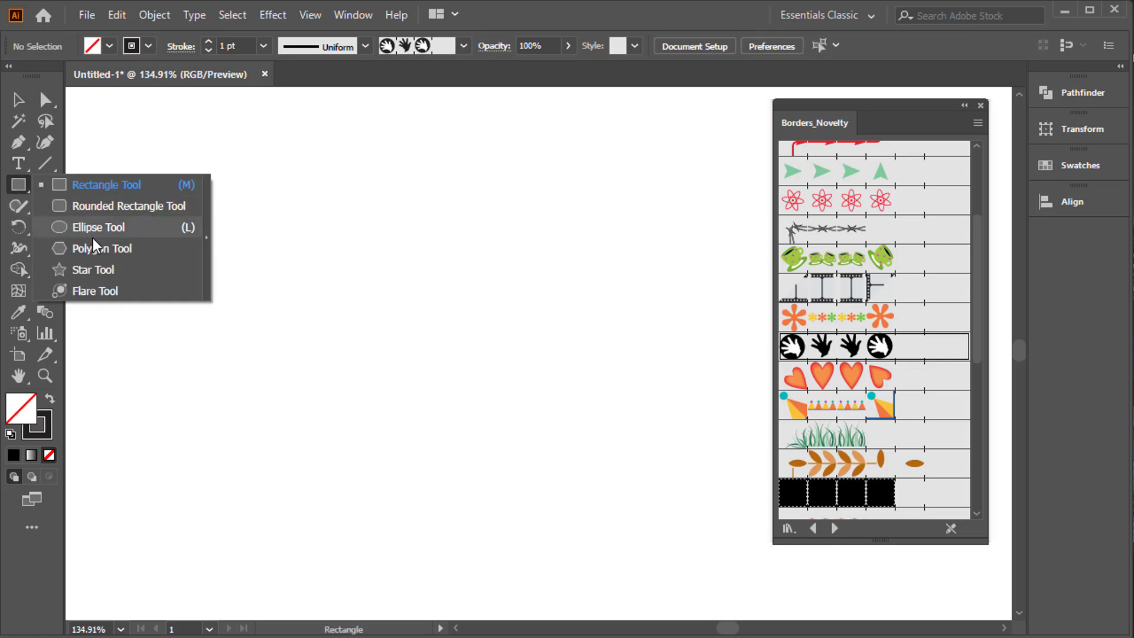
{"action": "left_click", "coordinate": [95, 270]}
{"action": "left_click", "coordinate": [390, 327]}
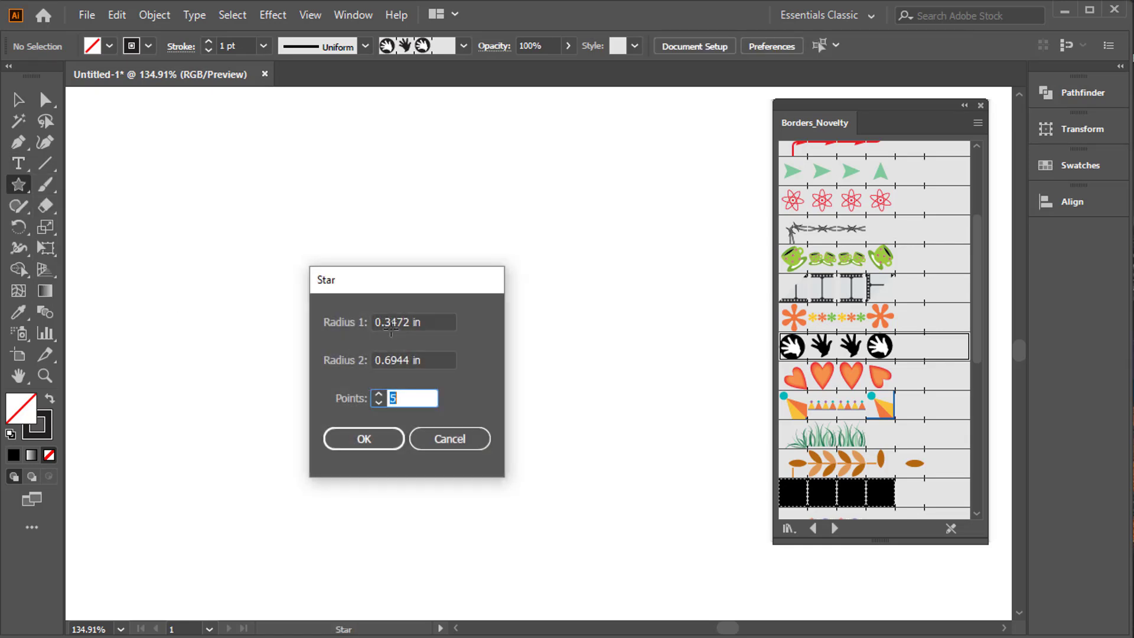
{"action": "left_click", "coordinate": [420, 395]}
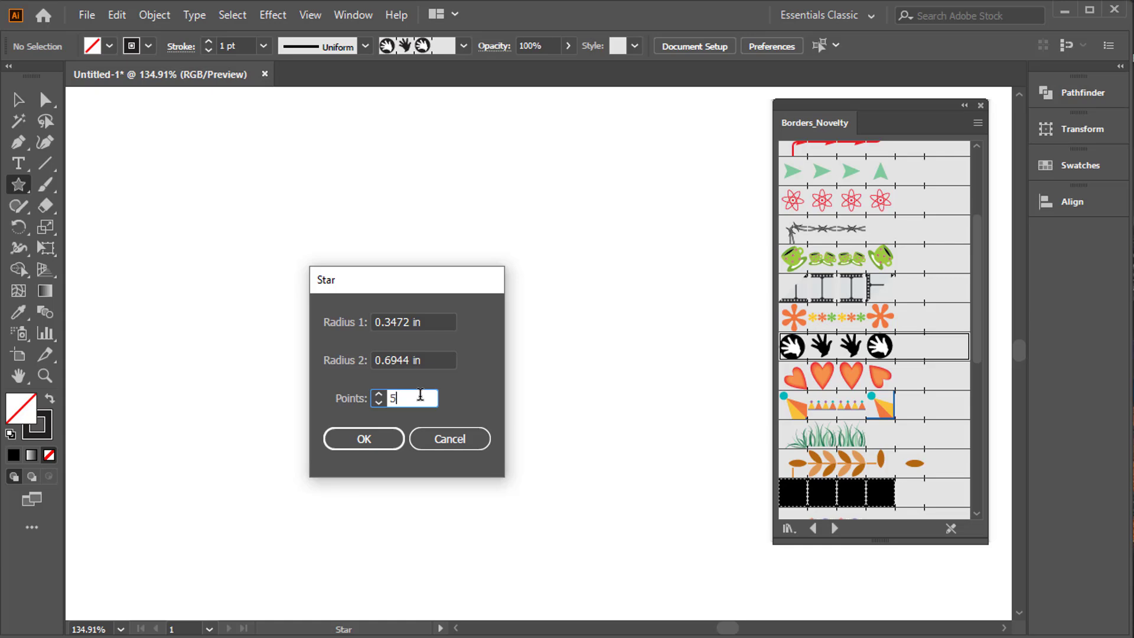
{"action": "left_click", "coordinate": [381, 436]}
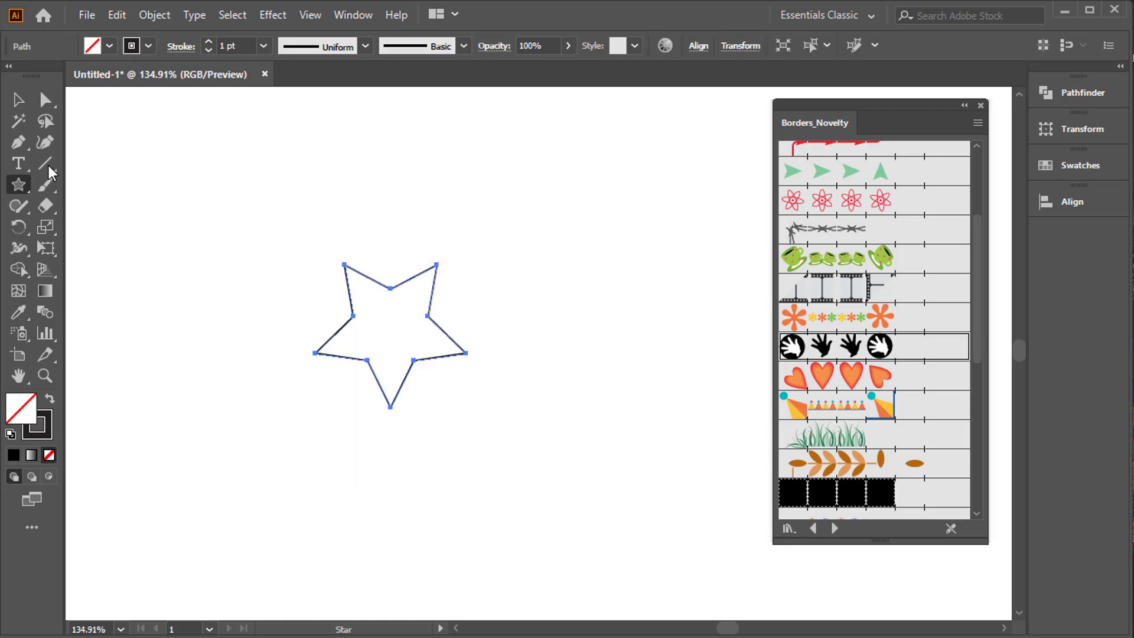
{"action": "left_click", "coordinate": [18, 100]}
{"action": "left_click_drag", "start_coordinate": [465, 411], "coordinate": [566, 502]}
Try the Hearts brush on the star, replace it with the green grass brush, and enlarge the star.
{"action": "left_click", "coordinate": [826, 381]}
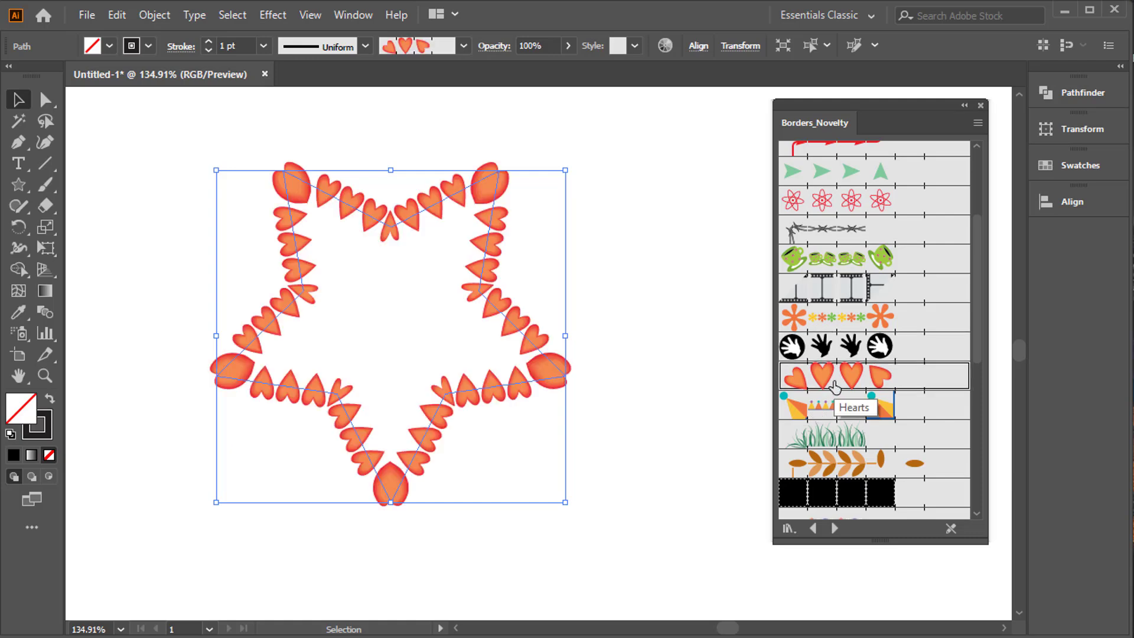
{"action": "left_click", "coordinate": [856, 437]}
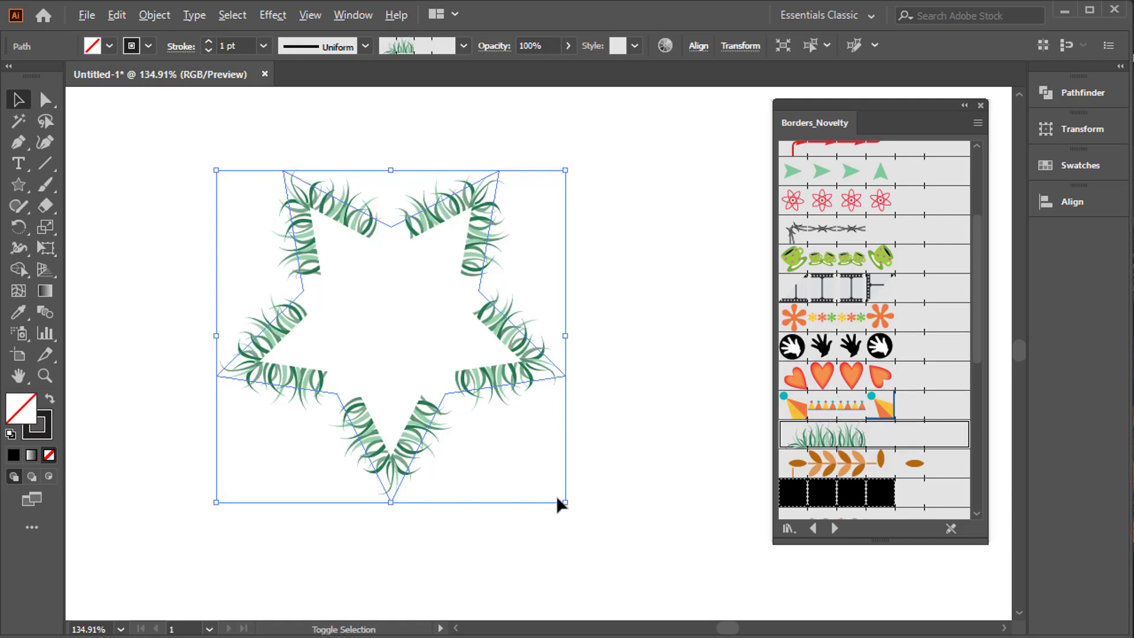
{"action": "left_click_drag", "start_coordinate": [560, 503], "coordinate": [607, 547]}
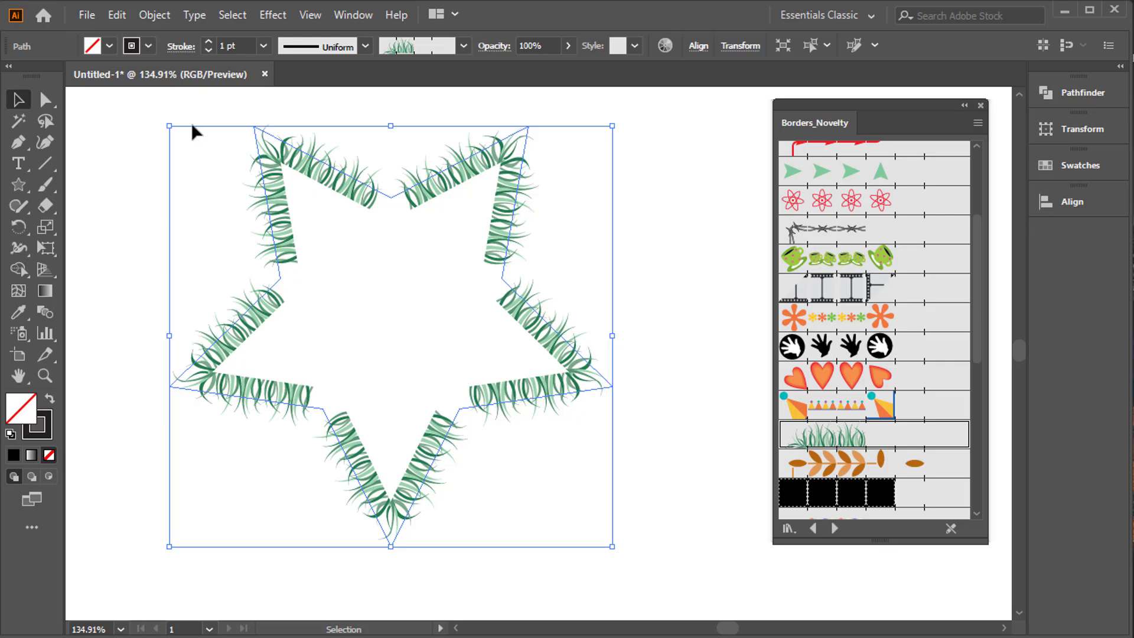
Raise the star's stroke weight to 5 pt and reduce it to 3 pt to reshape the grass pattern.
{"action": "left_click", "coordinate": [208, 42]}
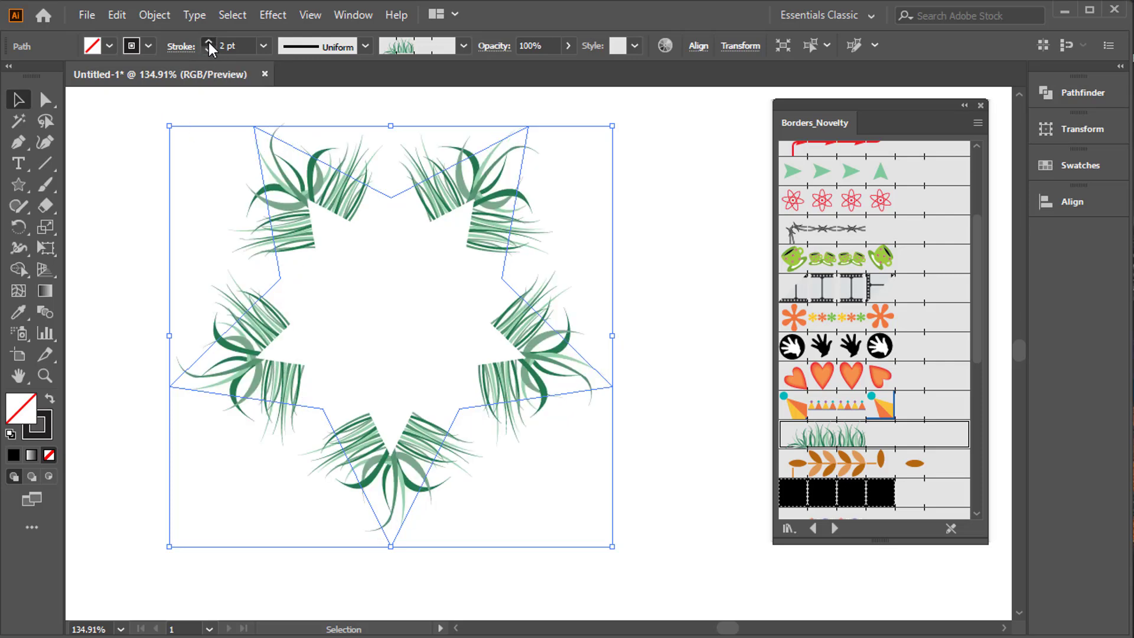
{"action": "left_click", "coordinate": [209, 42]}
{"action": "left_click", "coordinate": [208, 41]}
{"action": "left_click", "coordinate": [208, 42]}
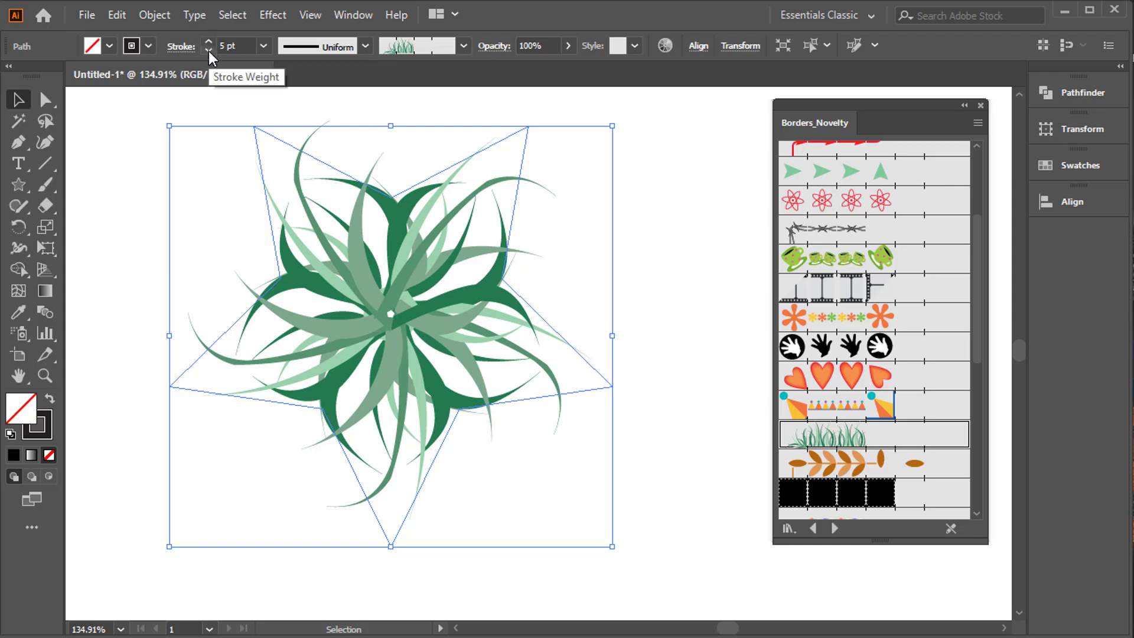
{"action": "left_click", "coordinate": [208, 51]}
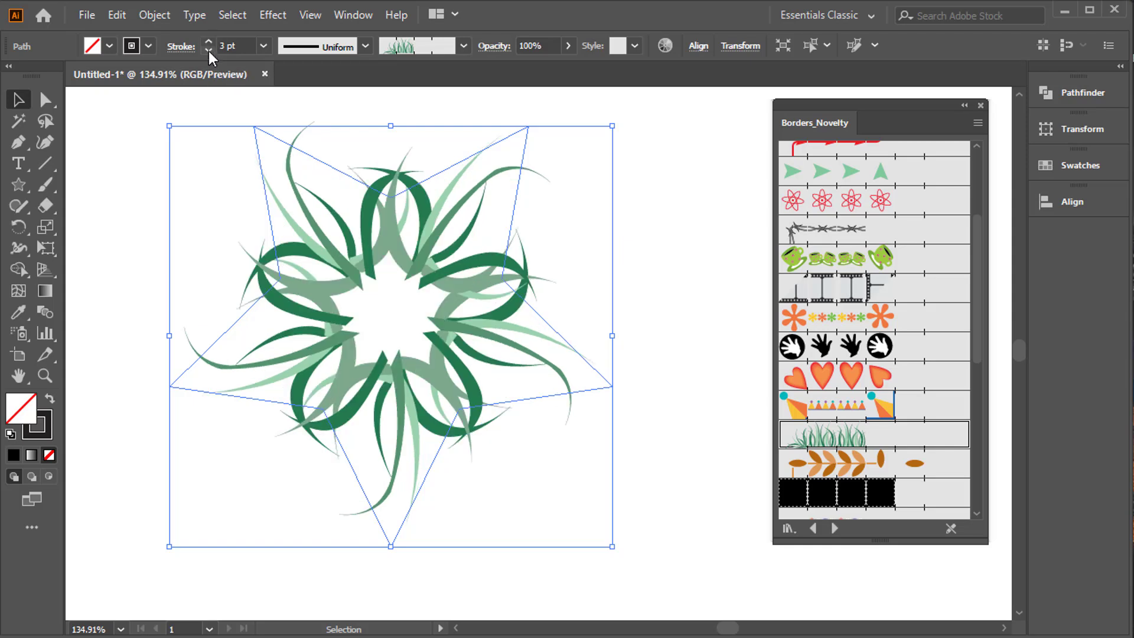
{"action": "left_click", "coordinate": [208, 50]}
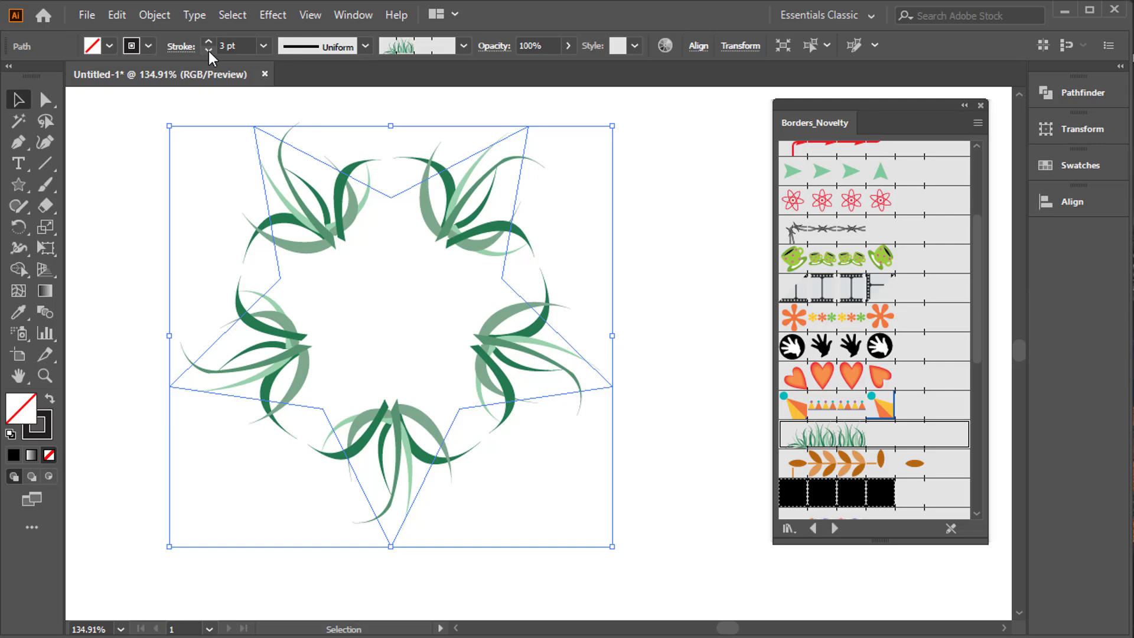
Expand the appearance of the grass-brushed star and slightly enlarge and reposition the resulting artwork.
{"action": "left_click", "coordinate": [154, 14]}
{"action": "left_click", "coordinate": [195, 242]}
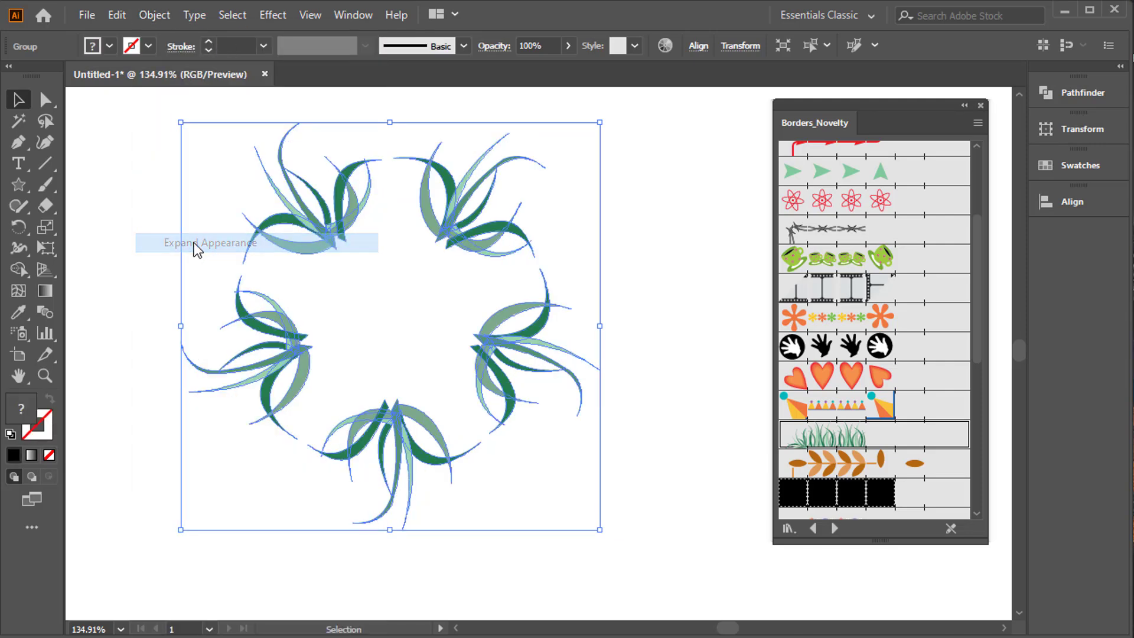
{"action": "left_click", "coordinate": [165, 227]}
{"action": "left_click_drag", "start_coordinate": [140, 177], "coordinate": [613, 537]}
{"action": "left_click_drag", "start_coordinate": [523, 371], "coordinate": [531, 401]}
{"action": "left_click", "coordinate": [644, 343]}
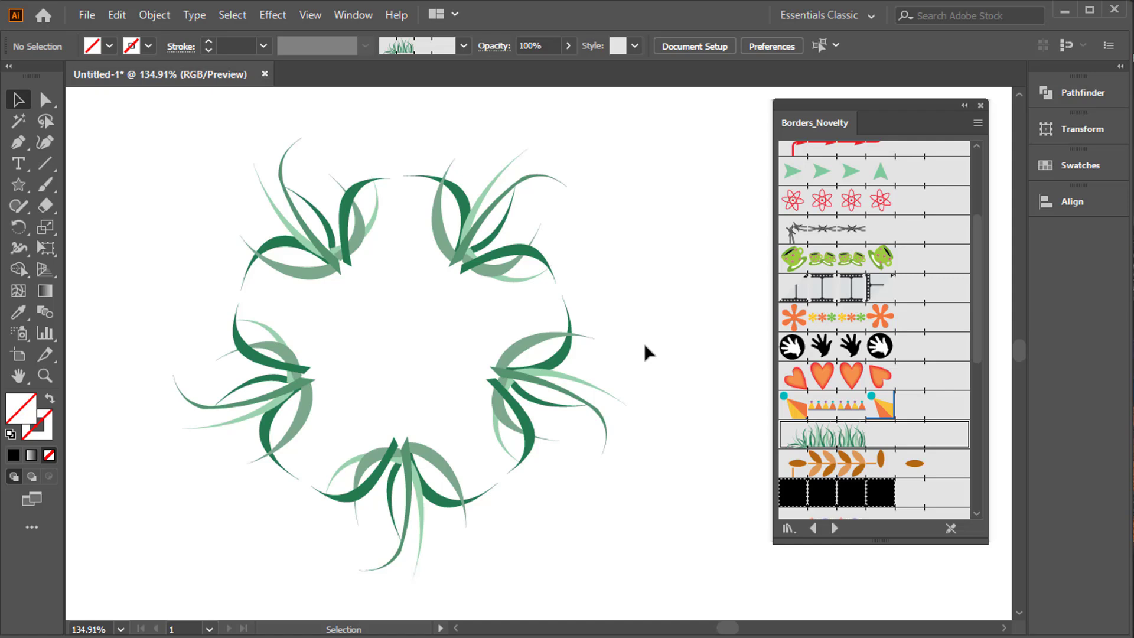
{"action": "left_click_drag", "start_coordinate": [216, 161], "coordinate": [612, 472]}
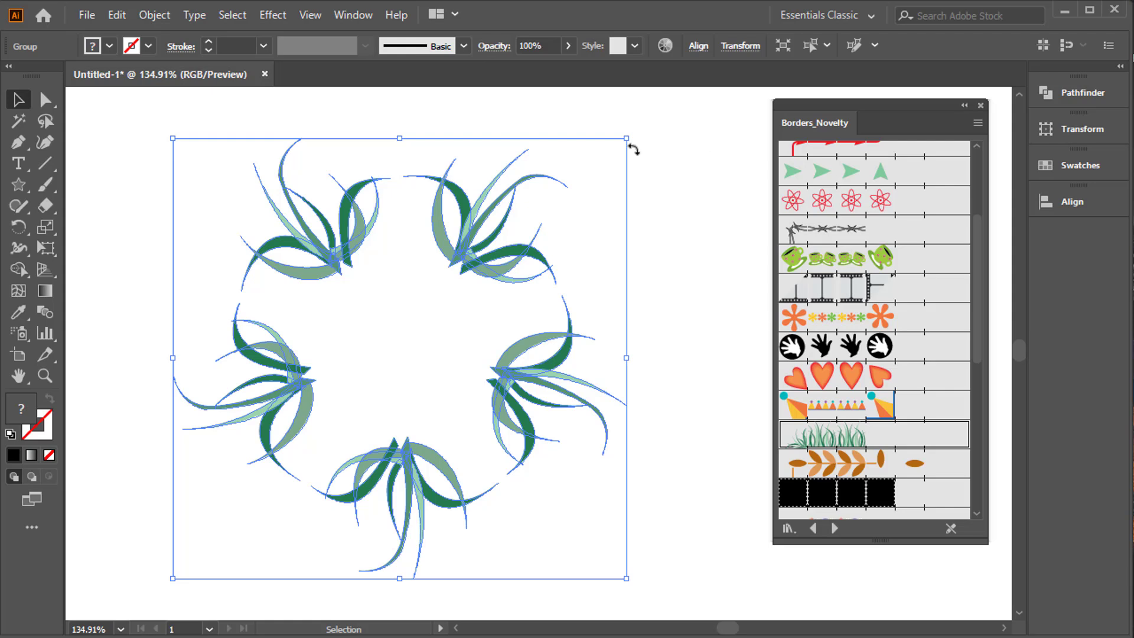
{"action": "left_click", "coordinate": [413, 143]}
Draw a small circle beside the grass artwork and fill it with the dark green sampled from a leaf.
{"action": "left_click_drag", "start_coordinate": [18, 186], "coordinate": [63, 229]}
{"action": "left_click_drag", "start_coordinate": [155, 164], "coordinate": [207, 202]}
{"action": "left_click", "coordinate": [17, 99]}
{"action": "left_click", "coordinate": [109, 46]}
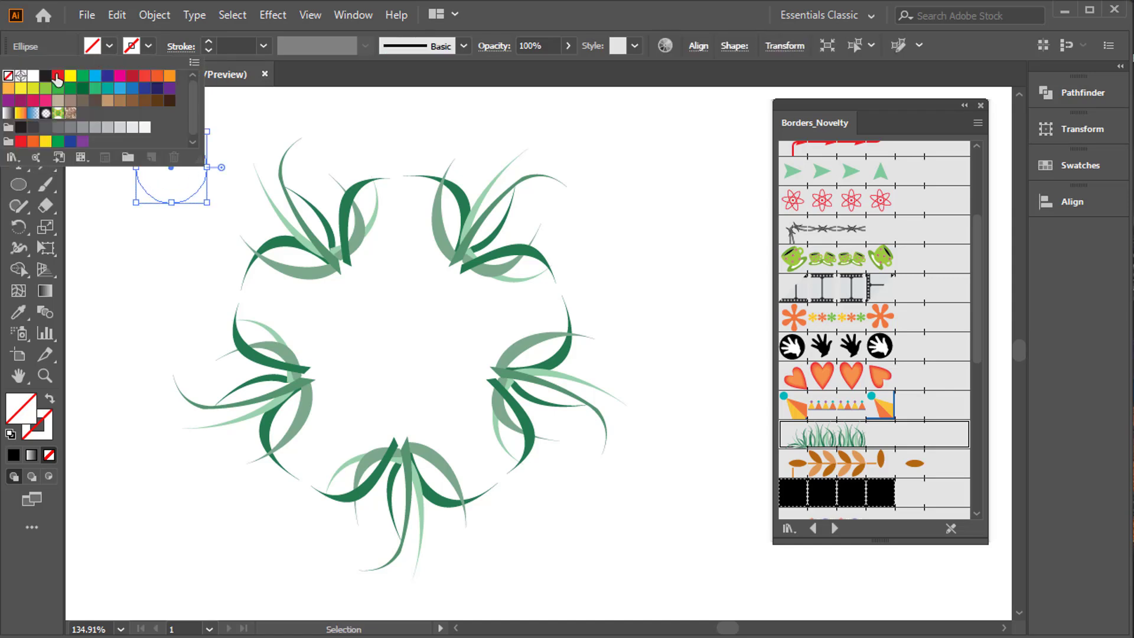
{"action": "left_click", "coordinate": [16, 318]}
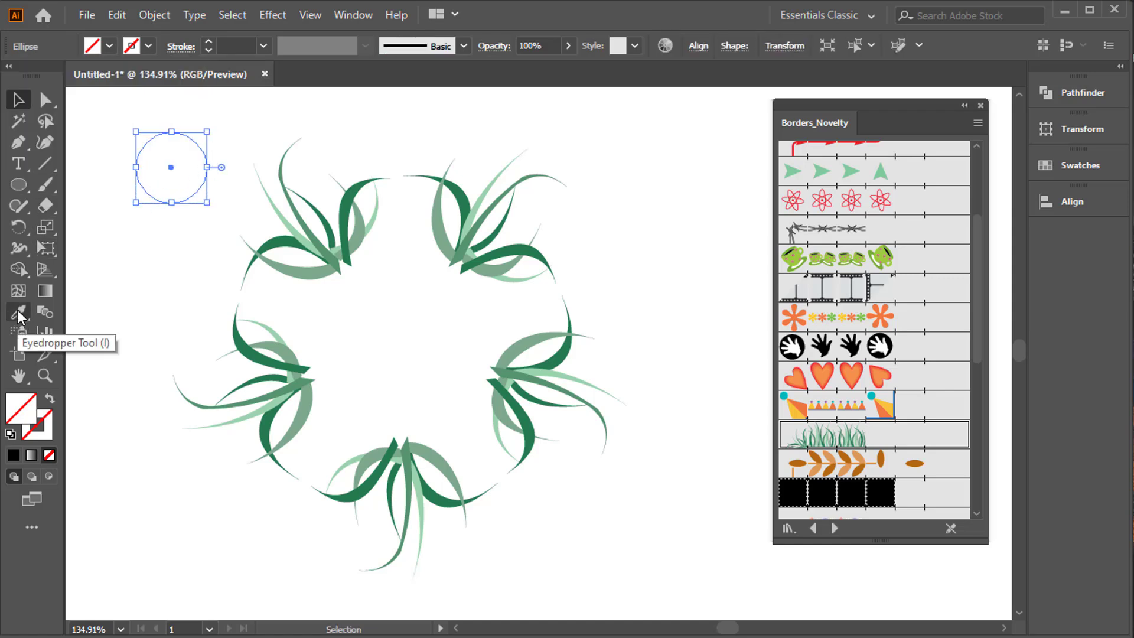
{"action": "left_click", "coordinate": [236, 328]}
{"action": "left_click", "coordinate": [16, 99]}
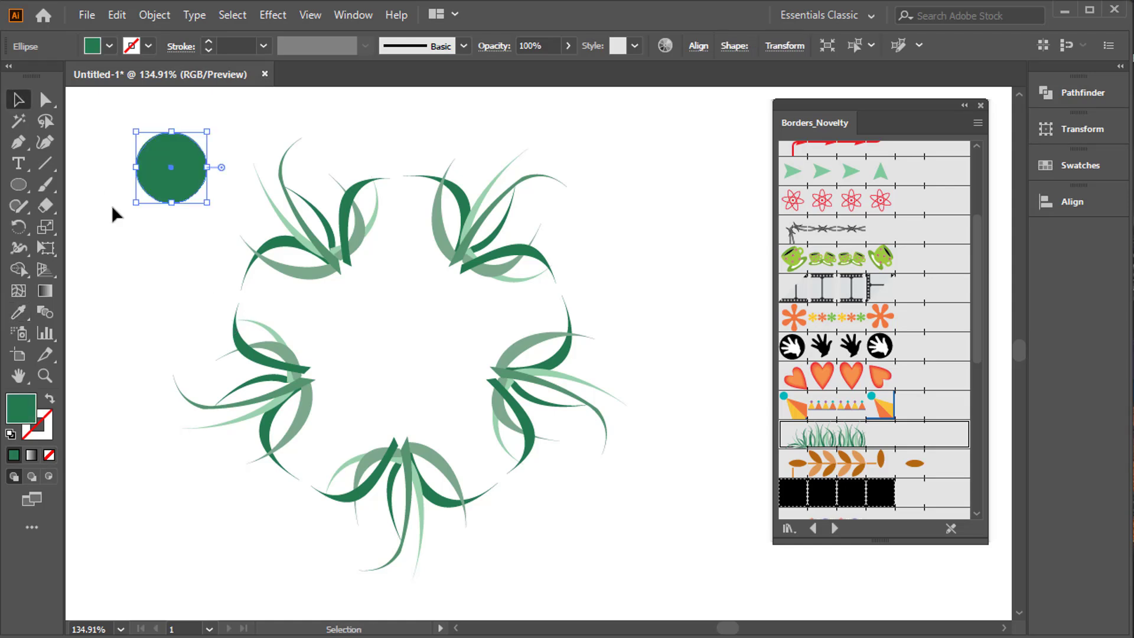
Move the green circle to the centre of the grass ring and enlarge it.
{"action": "left_click", "coordinate": [111, 204]}
{"action": "left_click_drag", "start_coordinate": [417, 344], "coordinate": [454, 389]}
{"action": "key", "text": "ctrl+z"}
{"action": "left_click_drag", "start_coordinate": [412, 350], "coordinate": [417, 361]}
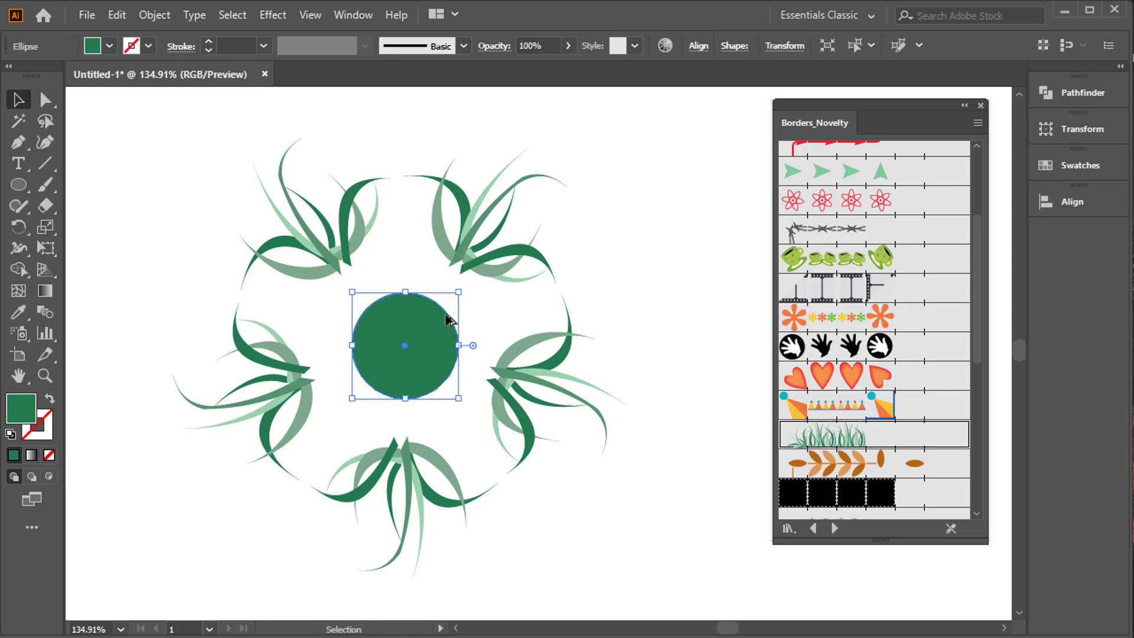
Make a smaller concentric copy of the green circle and fill it white.
{"action": "left_click_drag", "start_coordinate": [460, 293], "coordinate": [443, 306]}
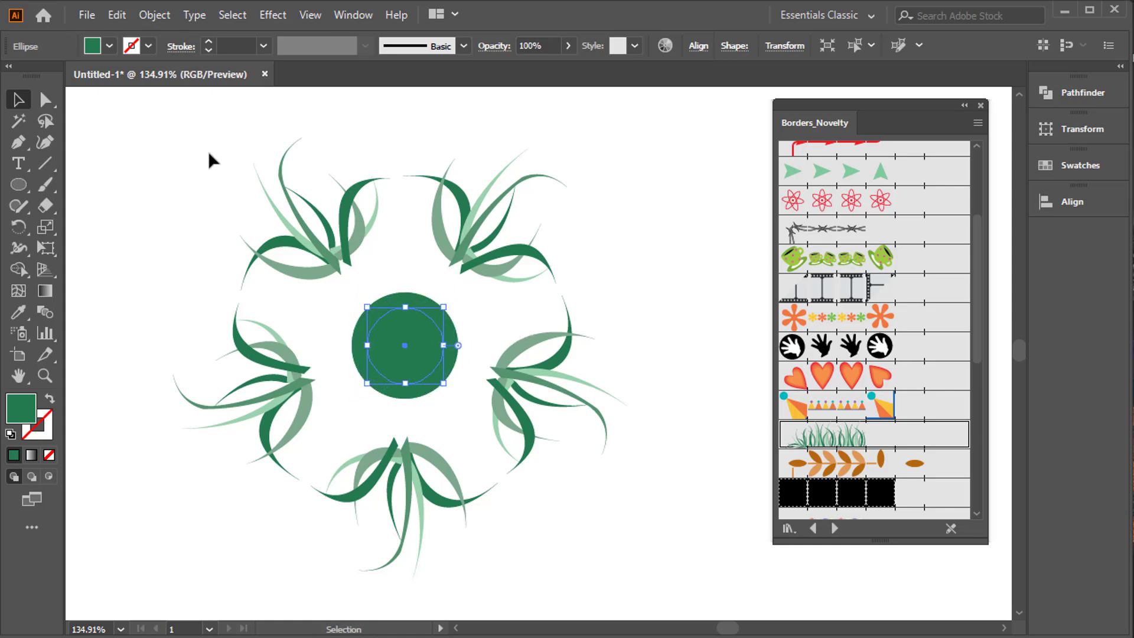
{"action": "left_click", "coordinate": [103, 50]}
{"action": "left_click", "coordinate": [33, 76]}
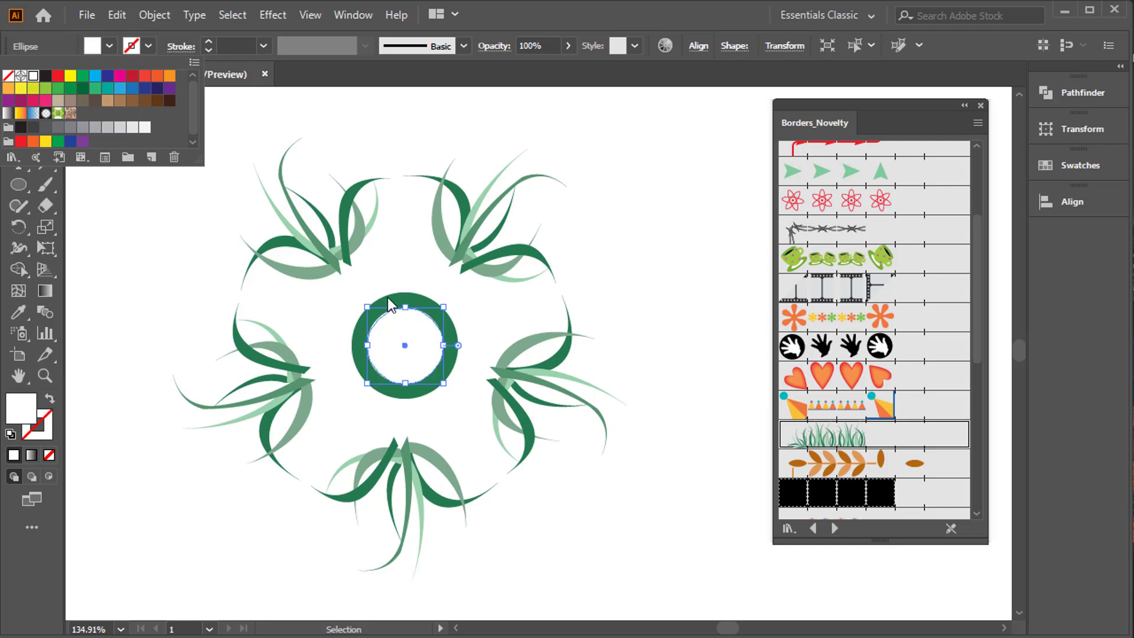
{"action": "left_click", "coordinate": [416, 330]}
{"action": "key", "text": "v"}
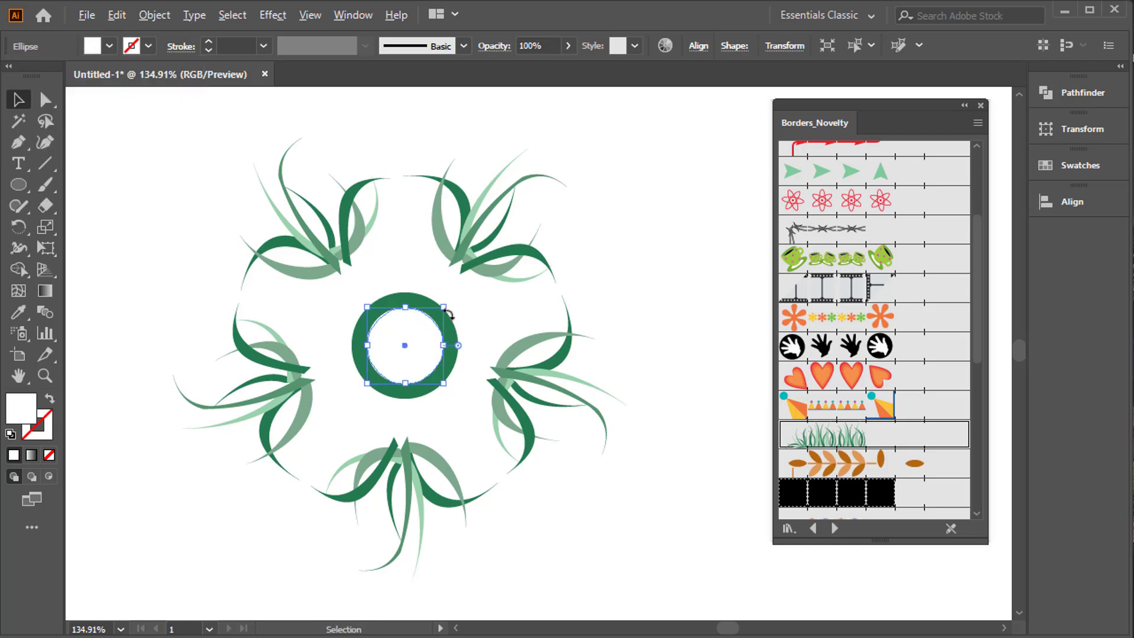
Make a smaller concentric copy of the white circle and fill it with the outer ring's dark green.
{"action": "left_click_drag", "start_coordinate": [444, 306], "coordinate": [432, 319]}
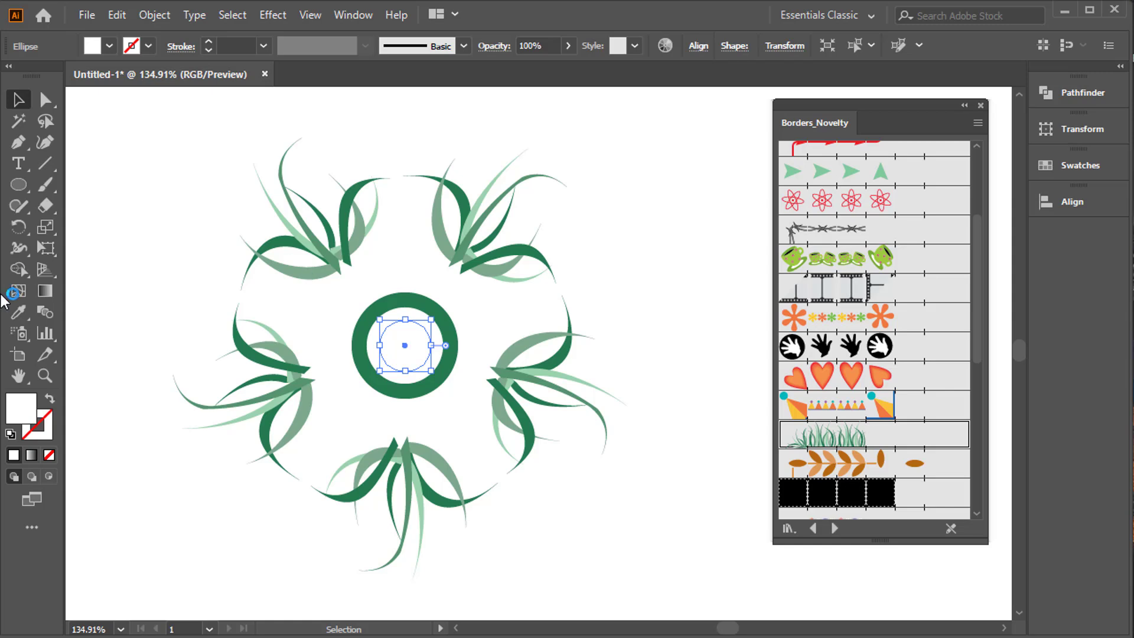
{"action": "left_click", "coordinate": [19, 312]}
{"action": "left_click", "coordinate": [398, 305]}
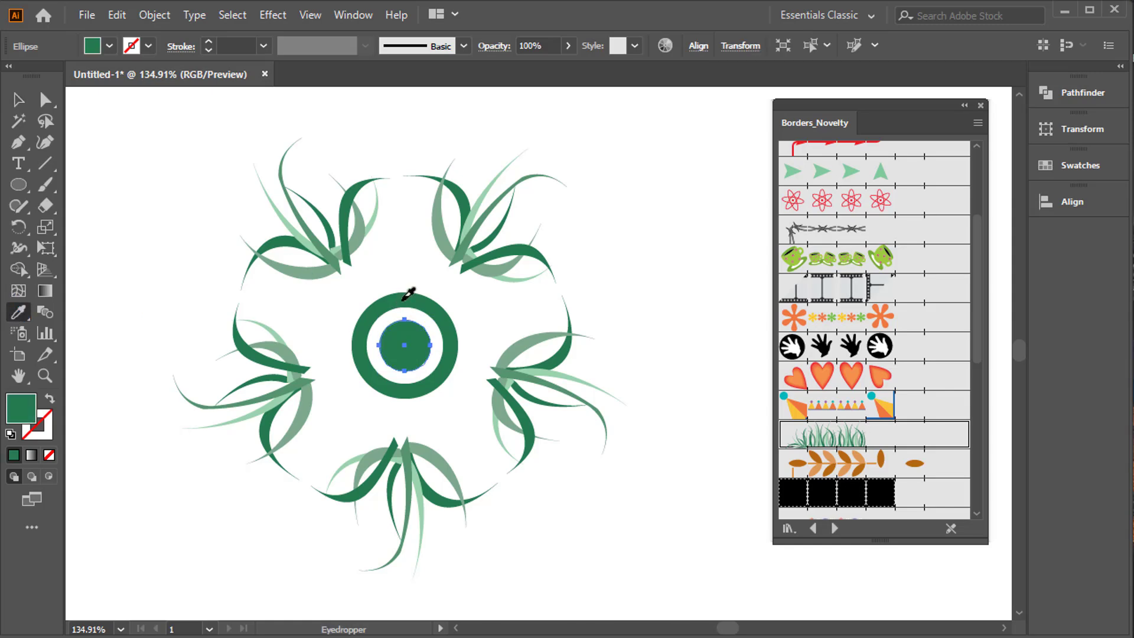
{"action": "left_click", "coordinate": [18, 99]}
{"action": "left_click", "coordinate": [154, 203]}
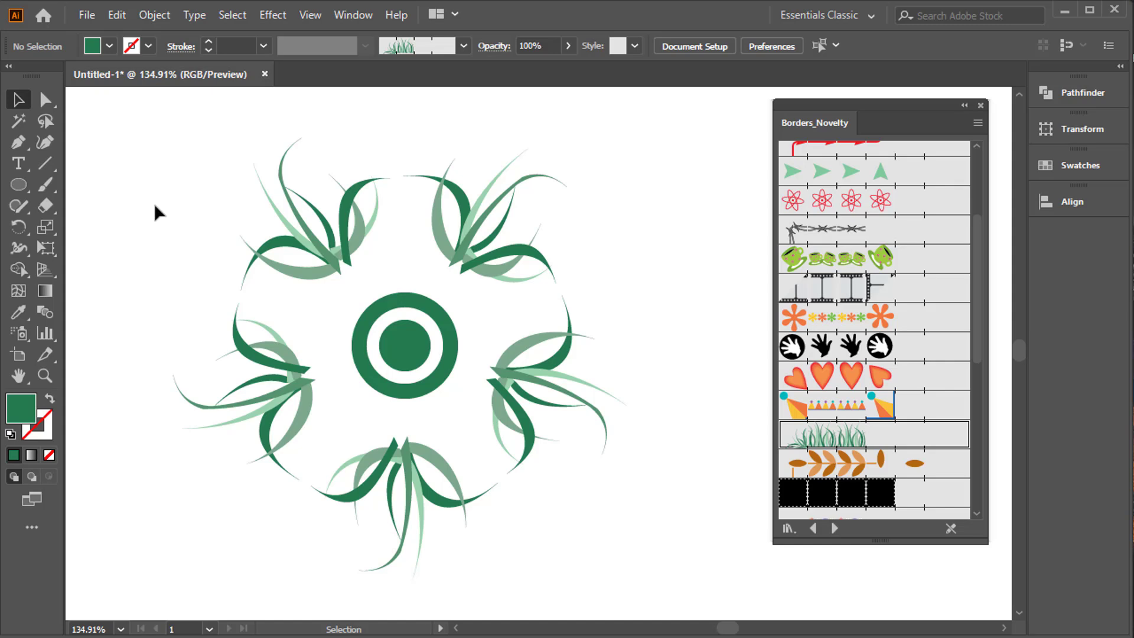
Group the grass ring with its centre circles and delete the whole group.
{"action": "left_click_drag", "start_coordinate": [155, 206], "coordinate": [612, 569]}
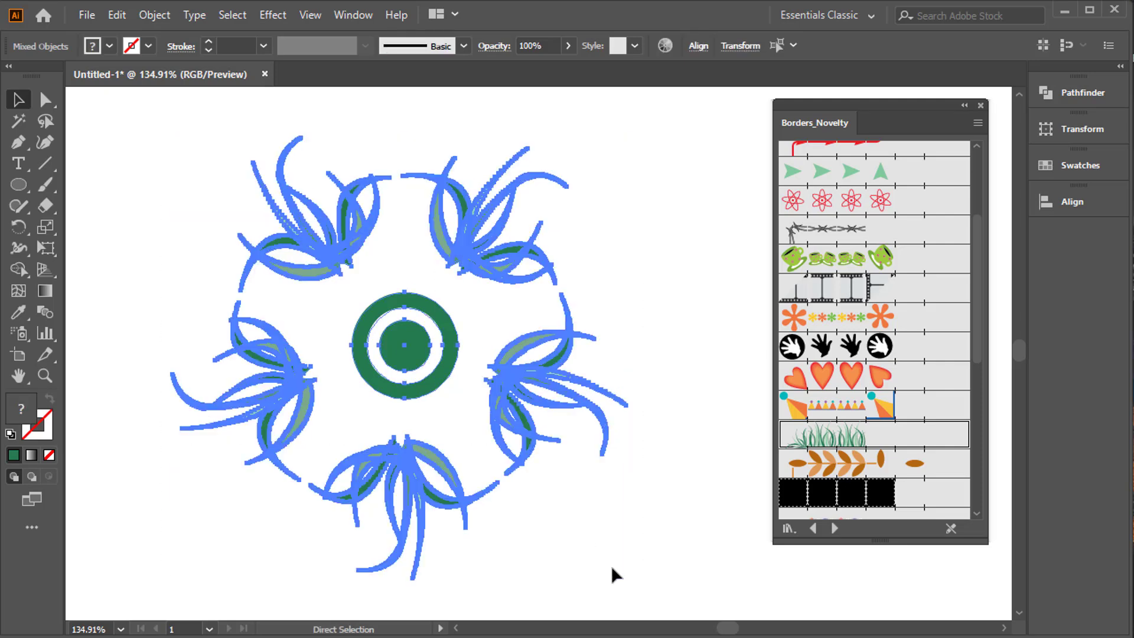
{"action": "key", "text": "ctrl+g"}
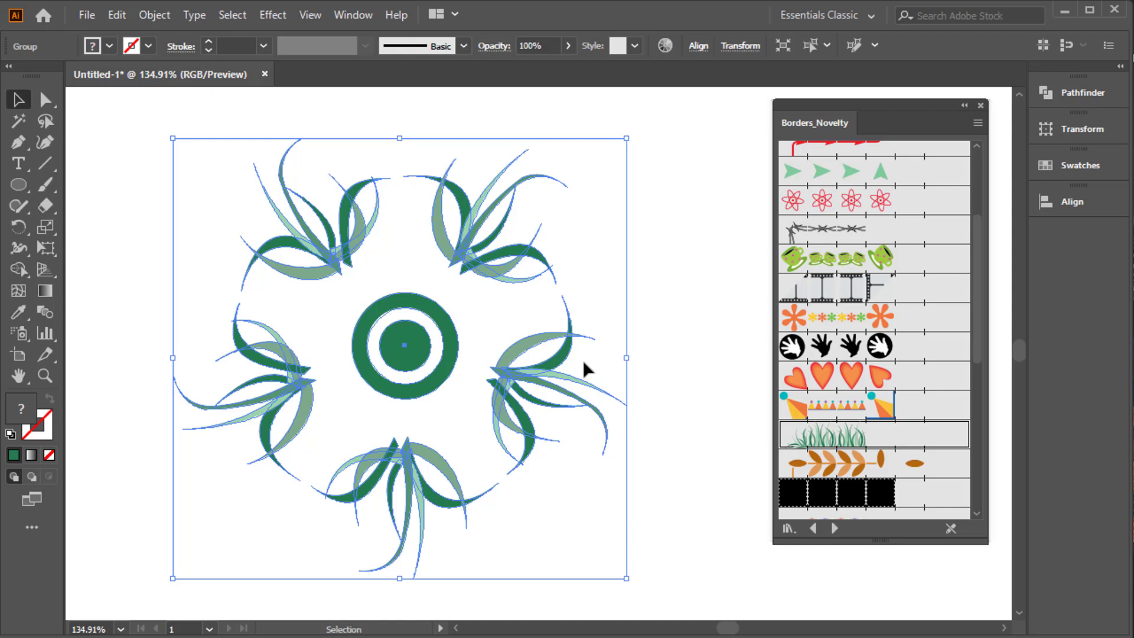
{"action": "key", "text": "Delete"}
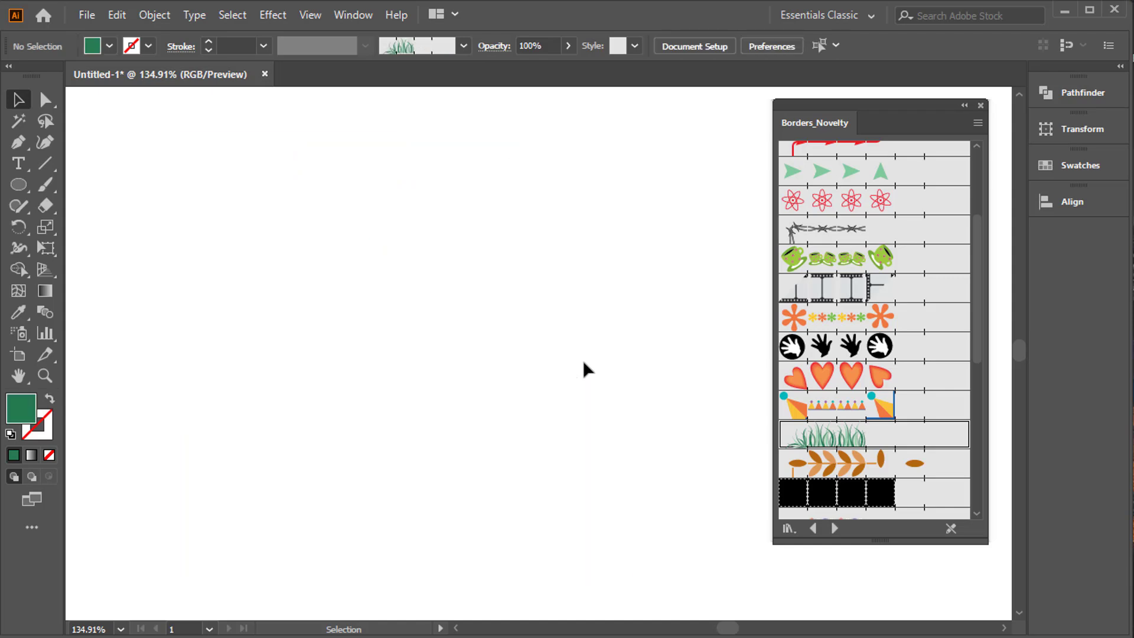
Open the Web Icons symbol library and enlarge its panel to display all the icons.
{"action": "left_click", "coordinate": [353, 16]}
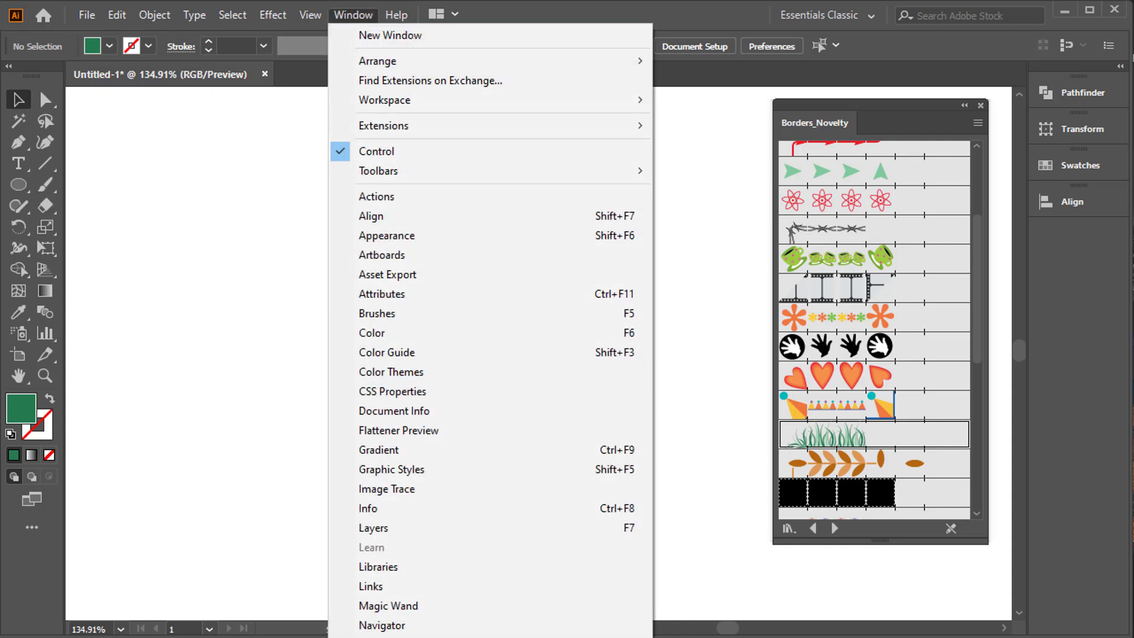
{"action": "mouse_move", "coordinate": [402, 637]}
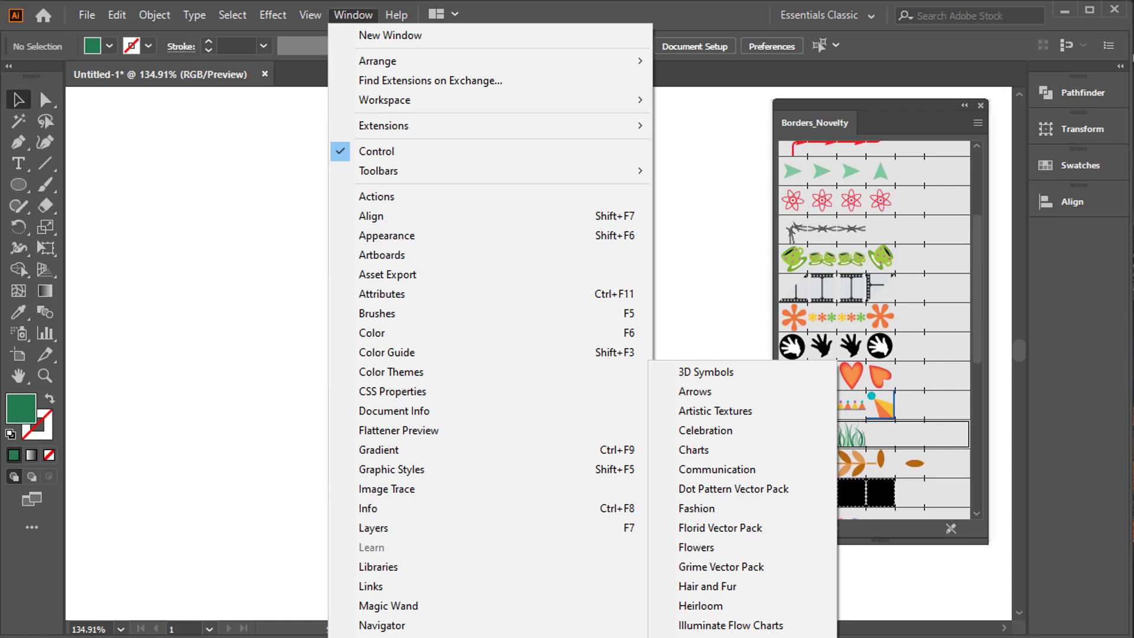
{"action": "left_click", "coordinate": [703, 637]}
{"action": "left_click_drag", "start_coordinate": [680, 475], "coordinate": [299, 159]}
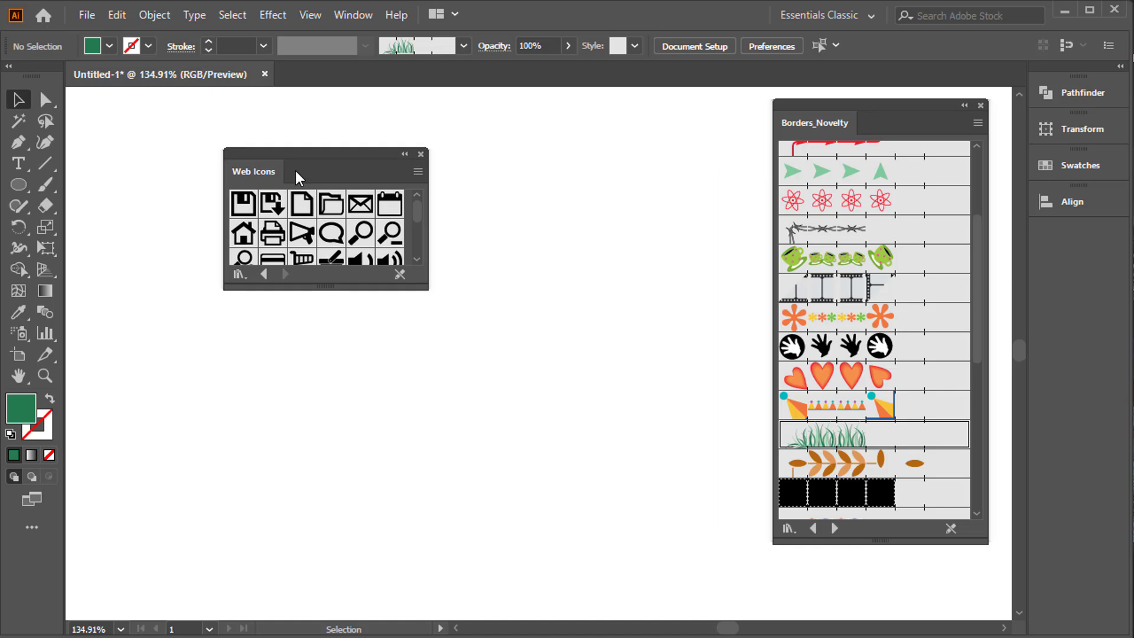
{"action": "left_click_drag", "start_coordinate": [428, 290], "coordinate": [514, 394]}
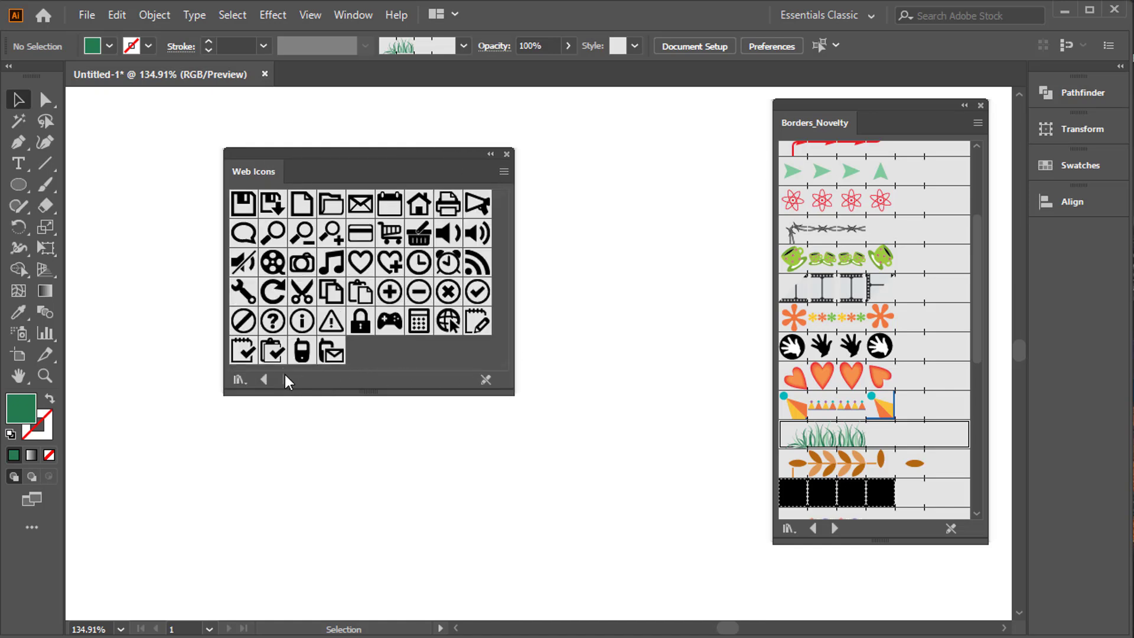
Browse the neighbouring symbol libraries, place the heart symbol from Web Icons on the artboard and close the library.
{"action": "left_click", "coordinate": [261, 378]}
{"action": "left_click", "coordinate": [264, 380]}
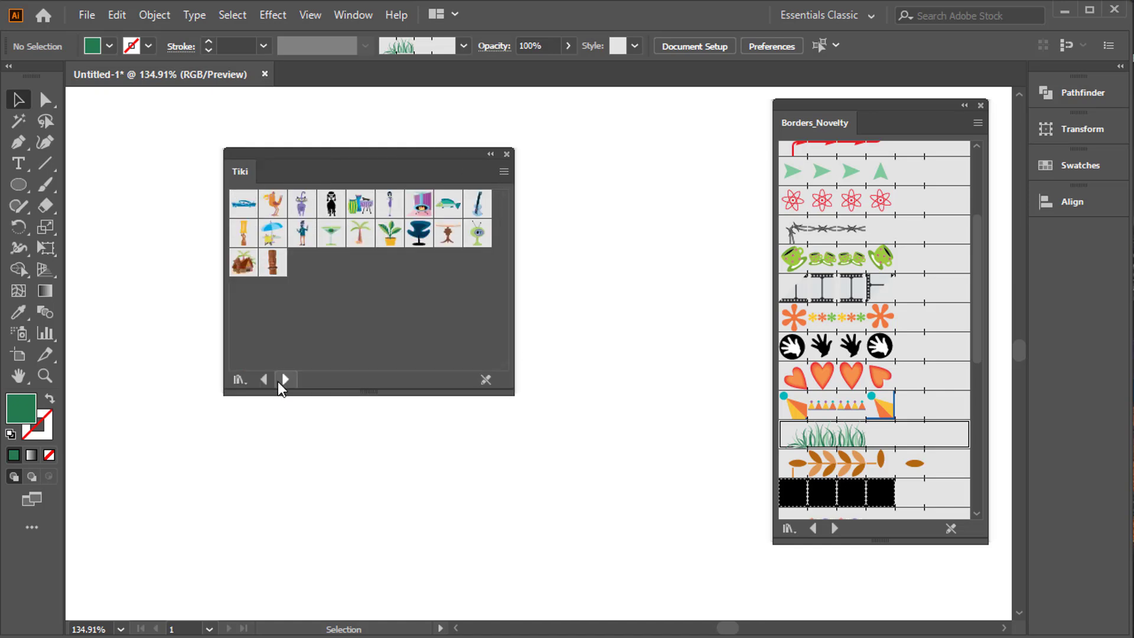
{"action": "left_click", "coordinate": [279, 381]}
{"action": "left_click", "coordinate": [279, 381]}
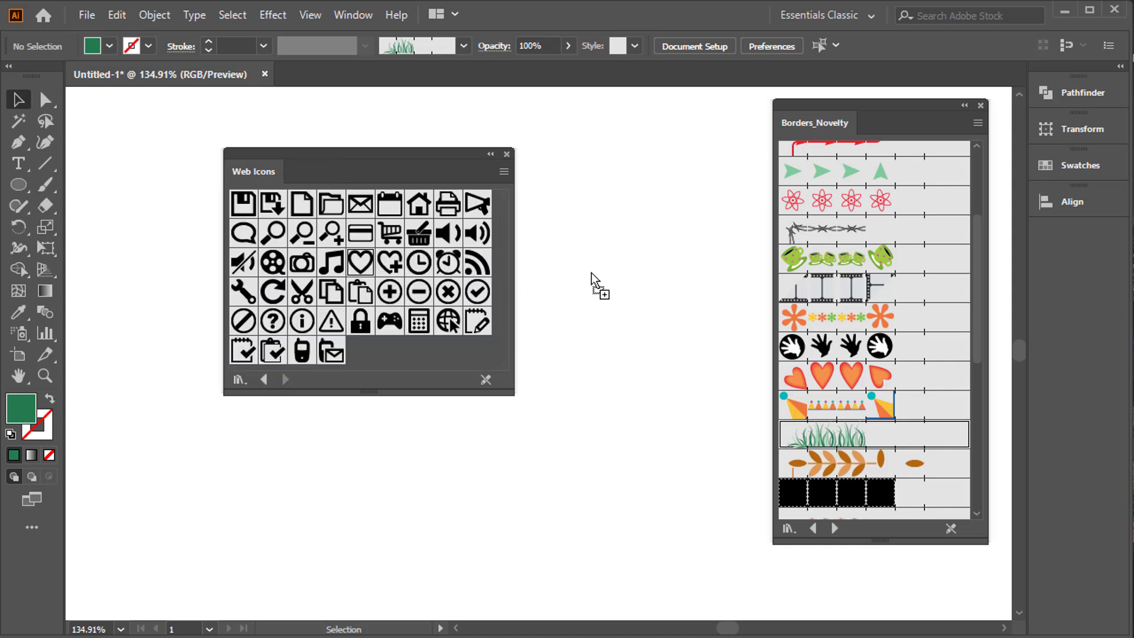
{"action": "left_click_drag", "start_coordinate": [591, 271], "coordinate": [378, 231]}
{"action": "left_click", "coordinate": [506, 154]}
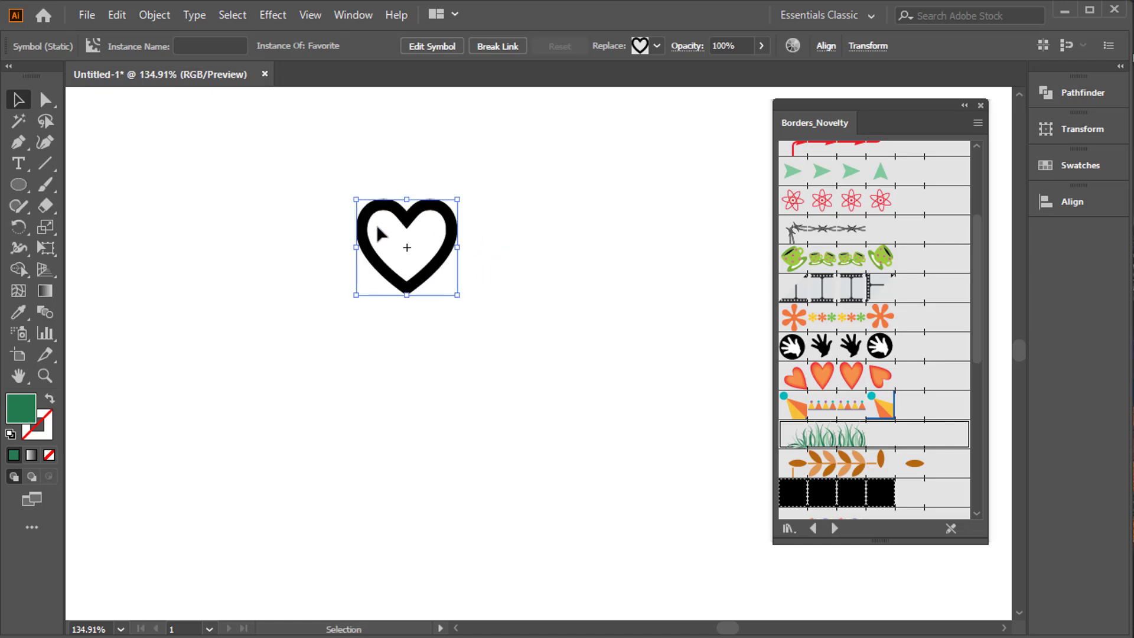
Enlarge the heart symbol proportionally and expand it into editable paths.
{"action": "left_click_drag", "start_coordinate": [455, 298], "coordinate": [561, 396]}
{"action": "left_click_drag", "start_coordinate": [465, 344], "coordinate": [465, 421]}
{"action": "left_click", "coordinate": [155, 15]}
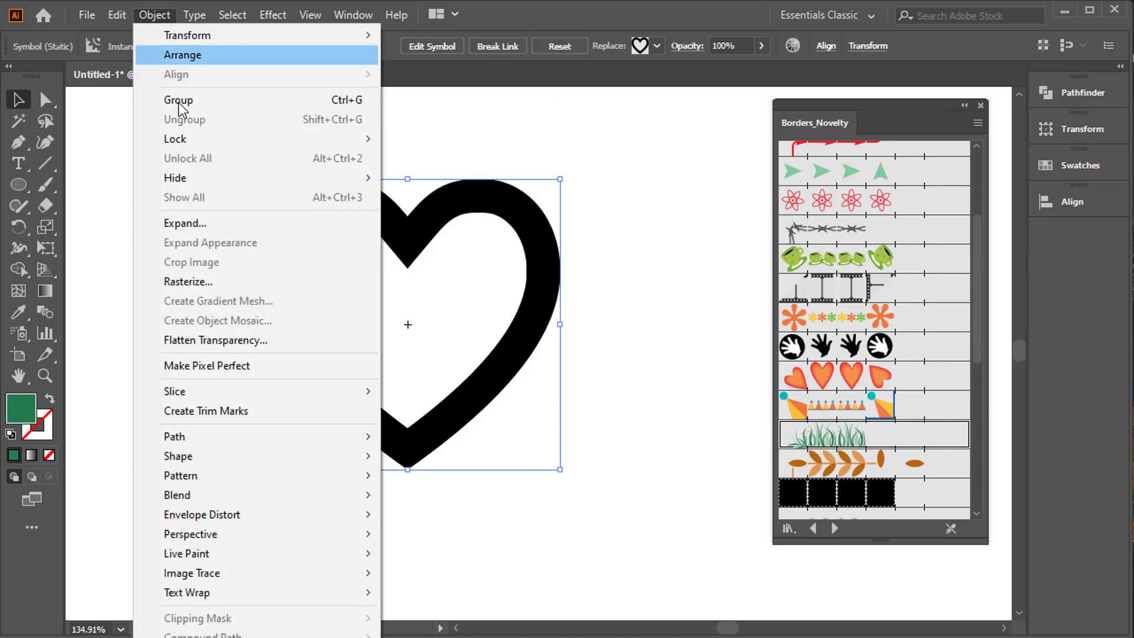
{"action": "left_click", "coordinate": [201, 224]}
{"action": "left_click", "coordinate": [524, 432]}
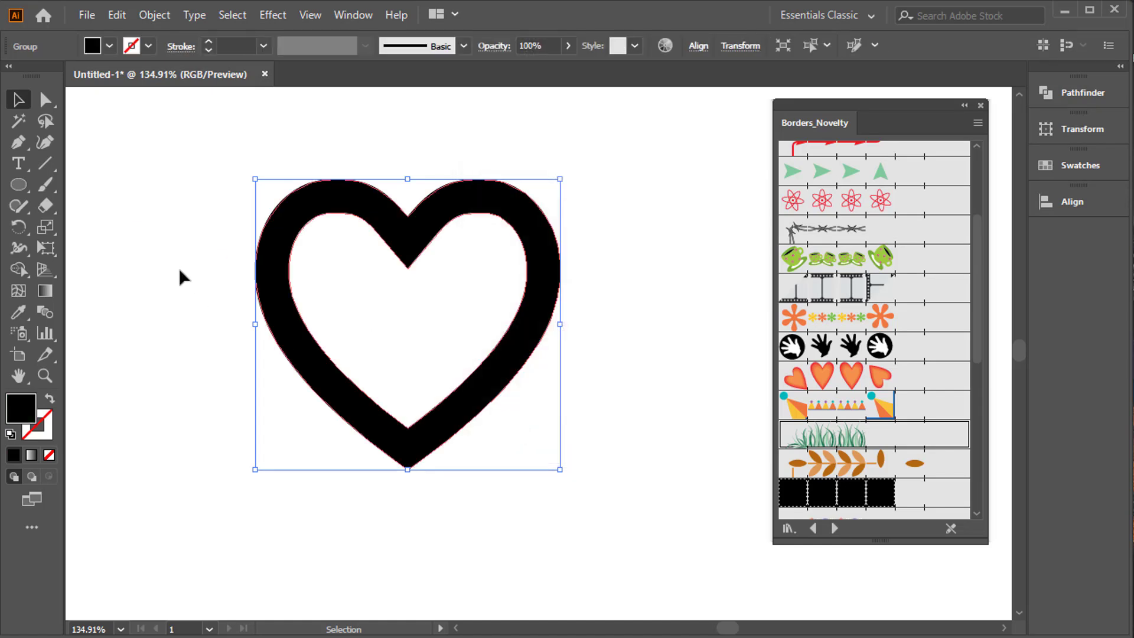
Apply the orange hearts border brush to the black heart, trying a 0.5 pt stroke weight before restoring 1 pt.
{"action": "left_click", "coordinate": [12, 271]}
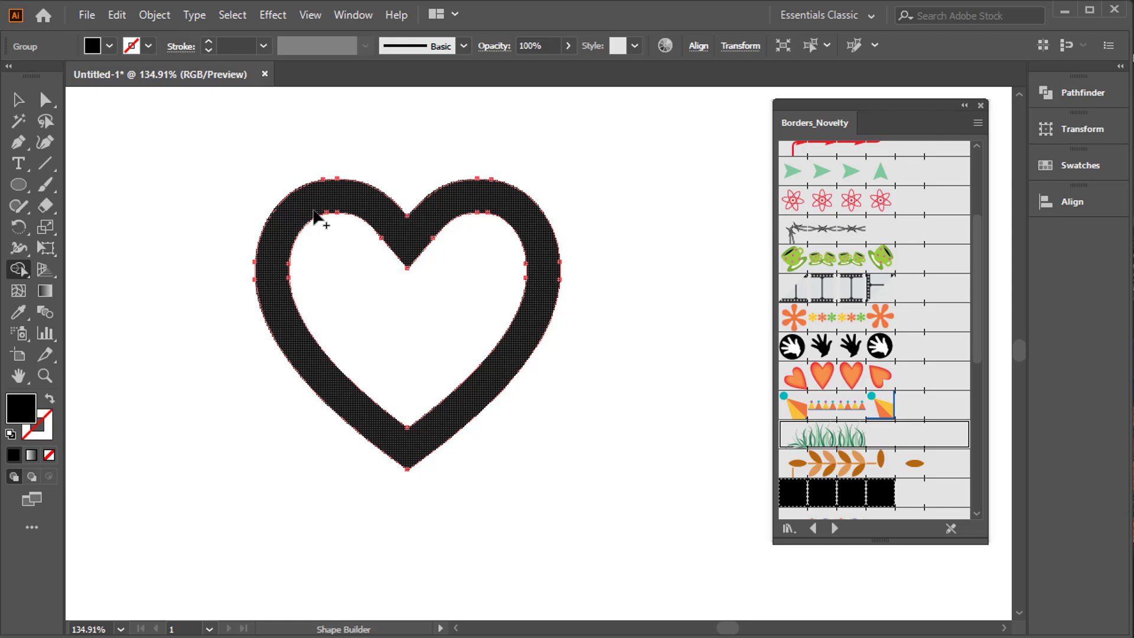
{"action": "left_click", "coordinate": [18, 99]}
{"action": "left_click_drag", "start_coordinate": [195, 157], "coordinate": [454, 300]}
{"action": "left_click", "coordinate": [844, 383]}
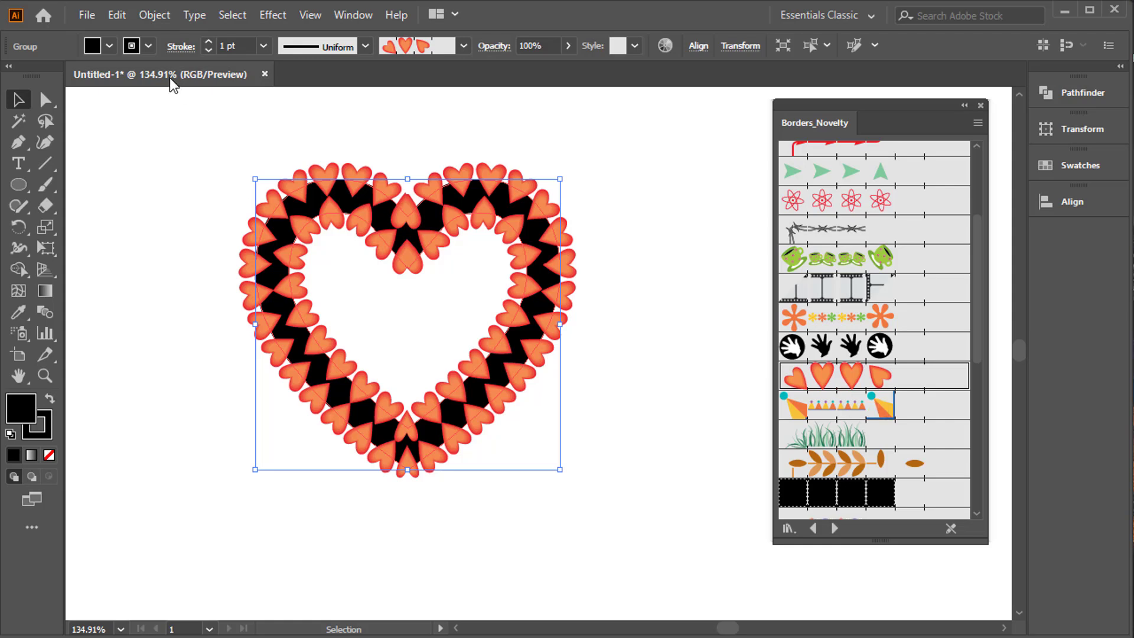
{"action": "left_click", "coordinate": [210, 52]}
{"action": "left_click", "coordinate": [208, 50]}
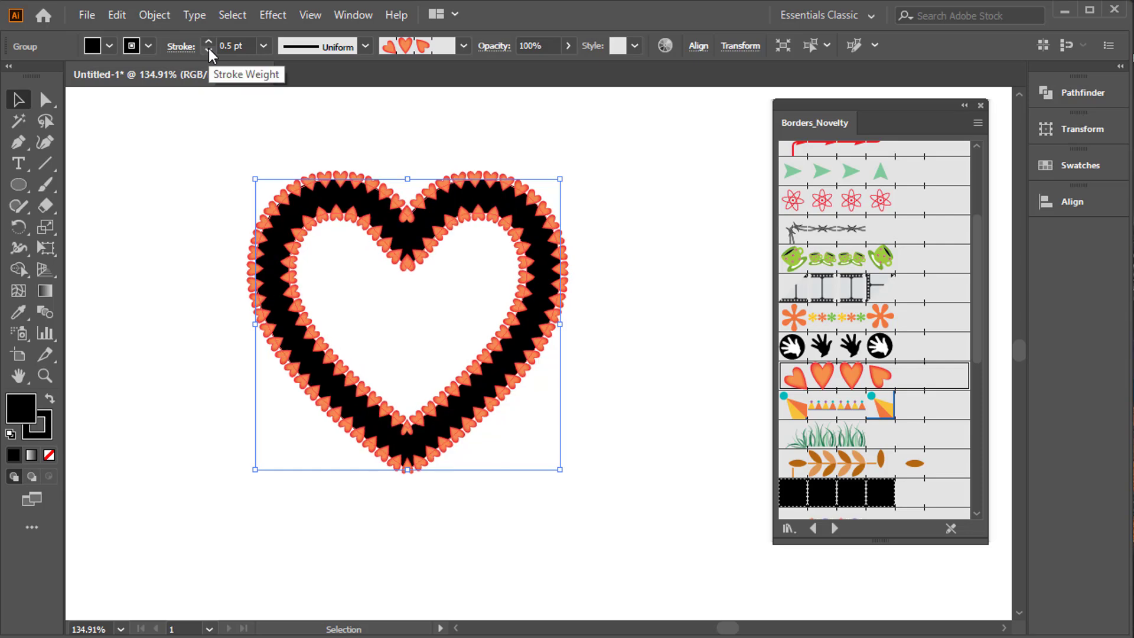
{"action": "left_click", "coordinate": [208, 41]}
{"action": "left_click", "coordinate": [208, 41]}
Apply the multicoloured flower border brush to the heart and scale the heart up.
{"action": "left_click", "coordinate": [884, 317]}
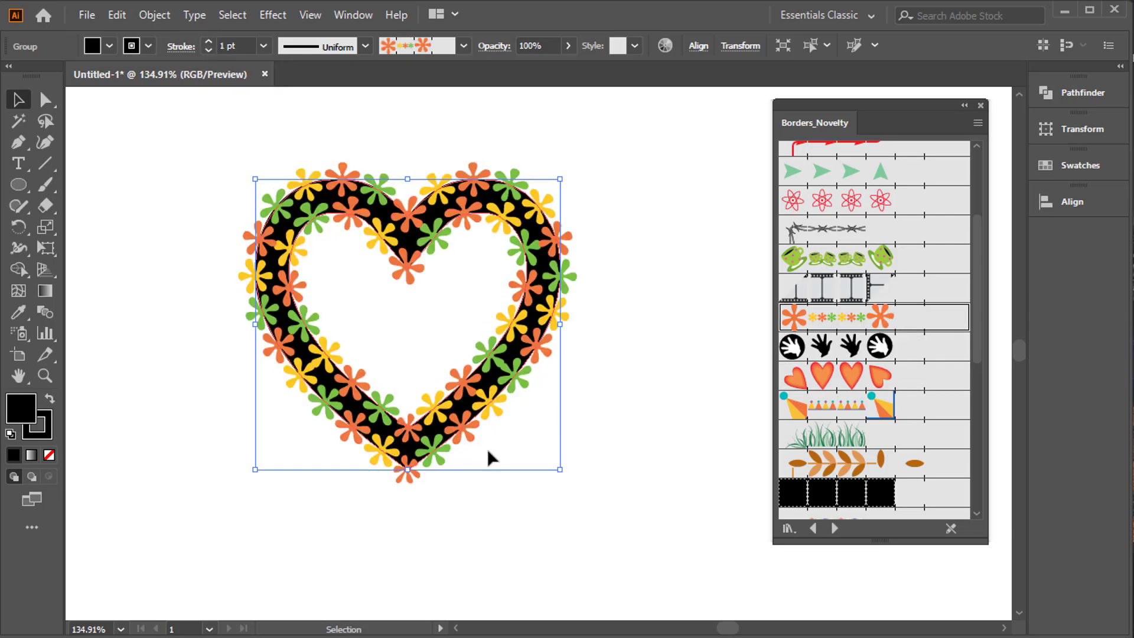
{"action": "left_click_drag", "start_coordinate": [560, 469], "coordinate": [594, 510]}
{"action": "left_click_drag", "start_coordinate": [494, 453], "coordinate": [494, 492]}
{"action": "left_click_drag", "start_coordinate": [595, 546], "coordinate": [623, 569]}
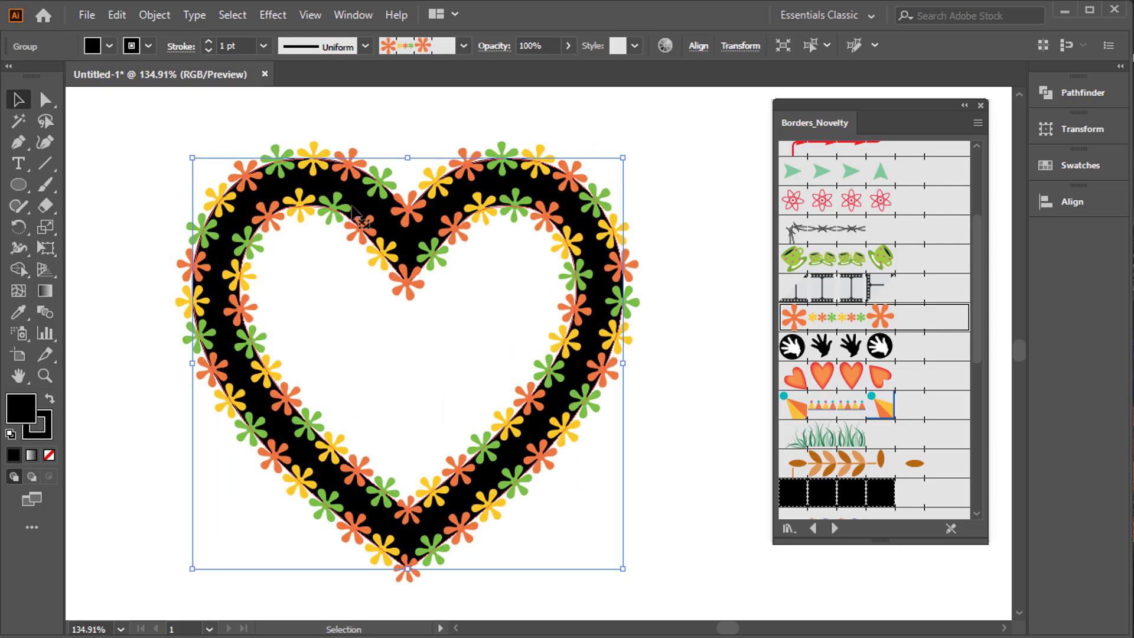
Expand the appearance of the flower-bordered heart, move it slightly and ungroup it into separate artwork.
{"action": "left_click", "coordinate": [155, 16]}
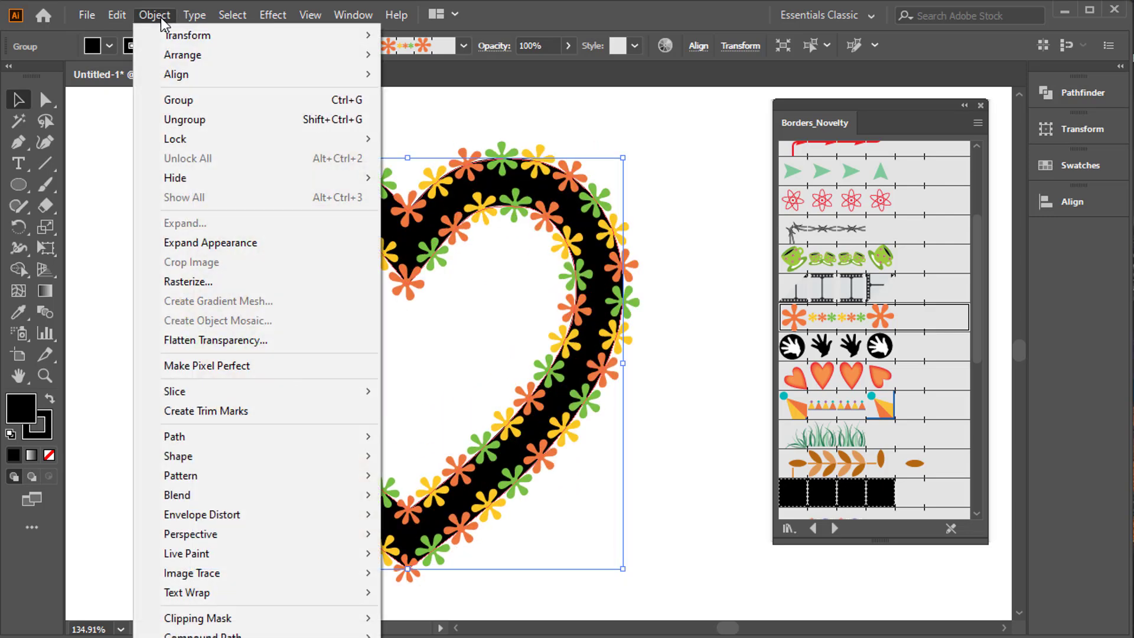
{"action": "left_click", "coordinate": [215, 247]}
{"action": "right_click", "coordinate": [376, 205]}
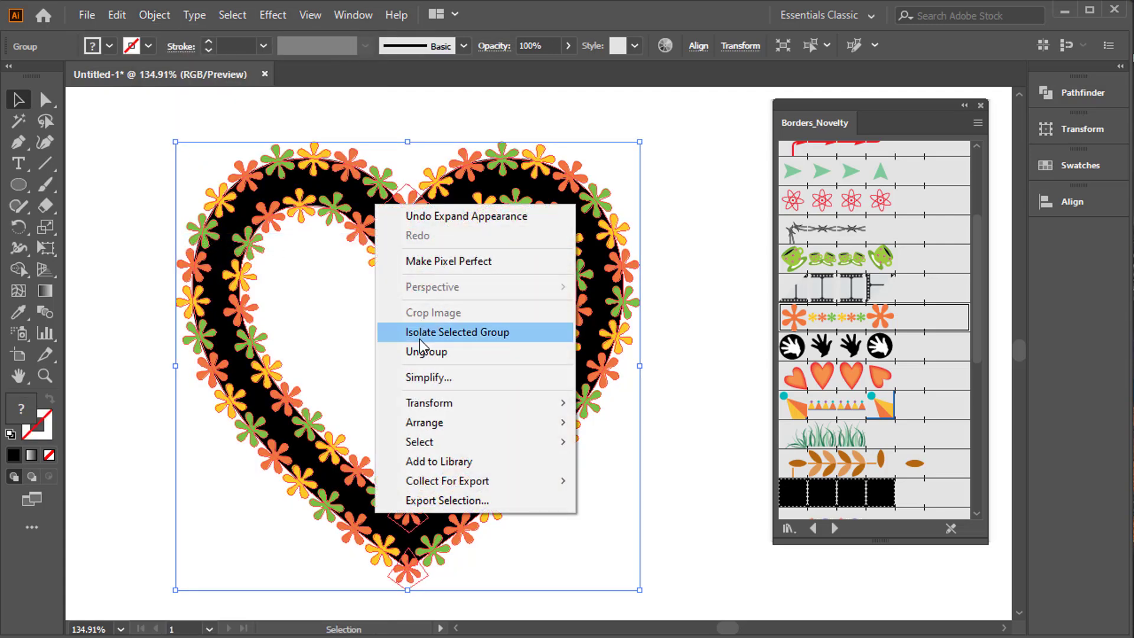
{"action": "left_click", "coordinate": [421, 333]}
{"action": "right_click", "coordinate": [412, 282]}
{"action": "left_click", "coordinate": [440, 347]}
{"action": "right_click", "coordinate": [349, 193]}
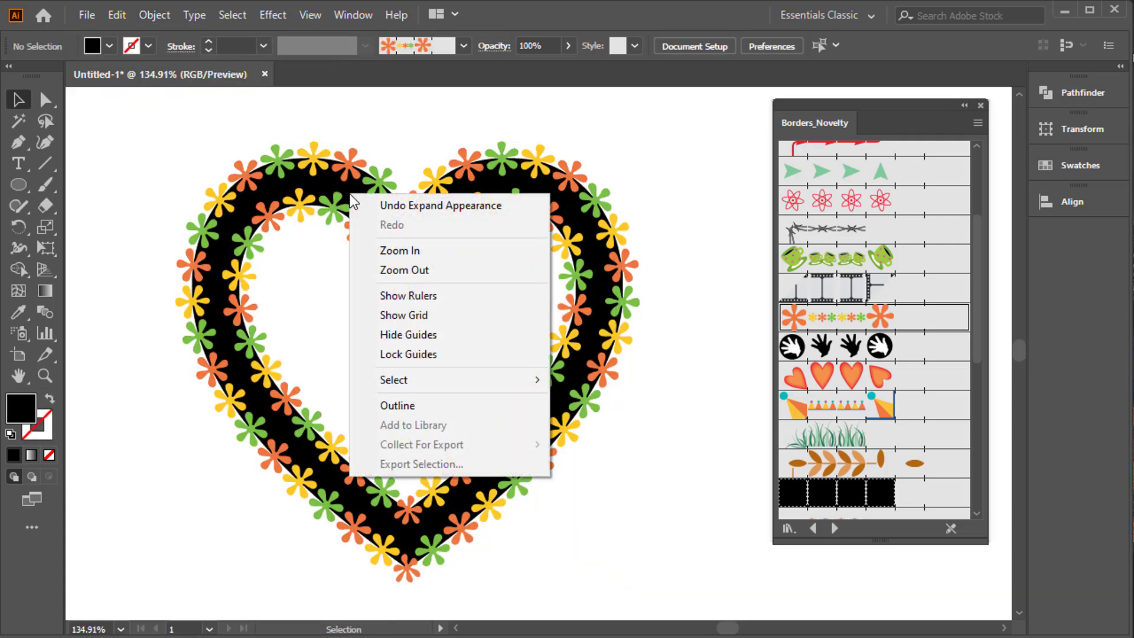
{"action": "left_click", "coordinate": [350, 195]}
{"action": "right_click", "coordinate": [337, 184]}
{"action": "left_click", "coordinate": [389, 330]}
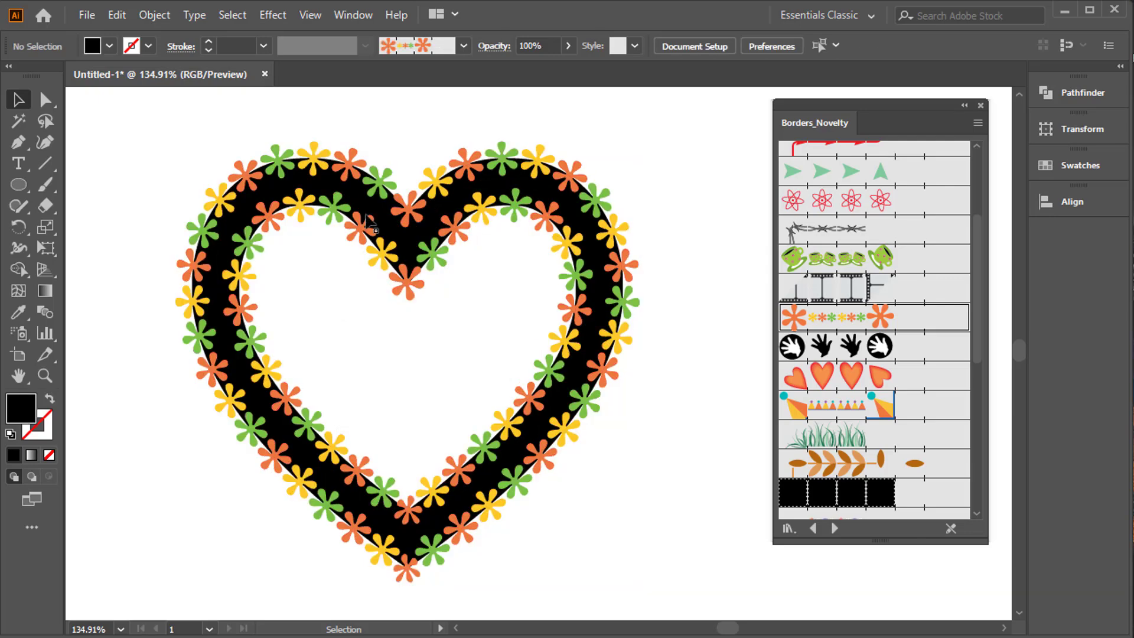
{"action": "left_click_drag", "start_coordinate": [367, 209], "coordinate": [443, 235]}
{"action": "right_click", "coordinate": [444, 239]}
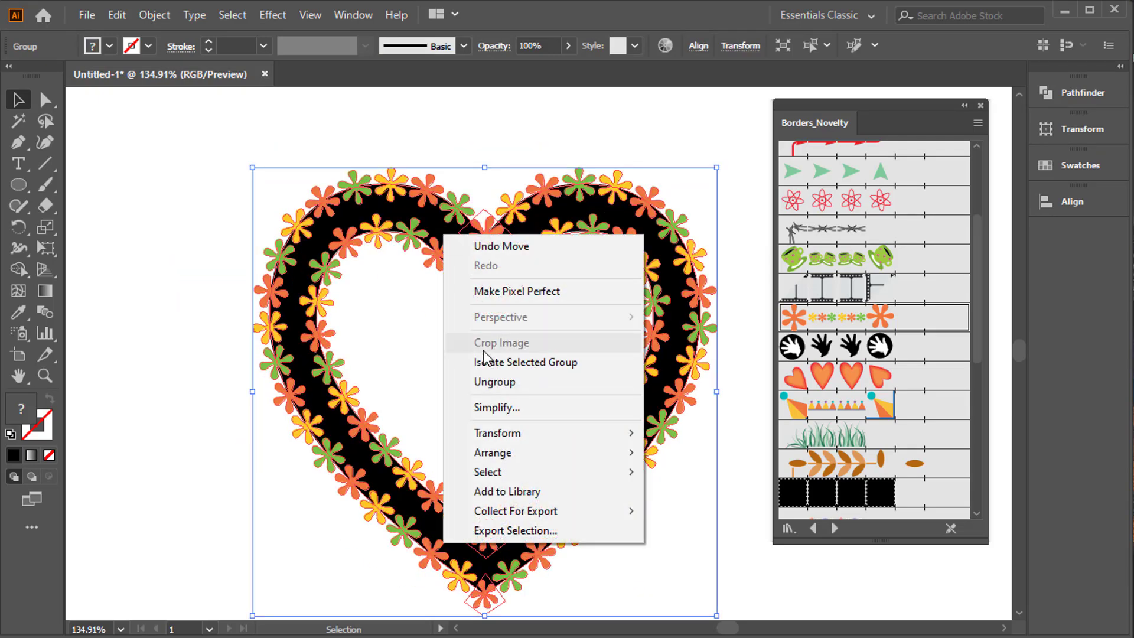
{"action": "left_click", "coordinate": [461, 383]}
Move the solid black heart away from the flower outline and delete it.
{"action": "left_click", "coordinate": [425, 331]}
{"action": "left_click_drag", "start_coordinate": [369, 212], "coordinate": [369, 212]}
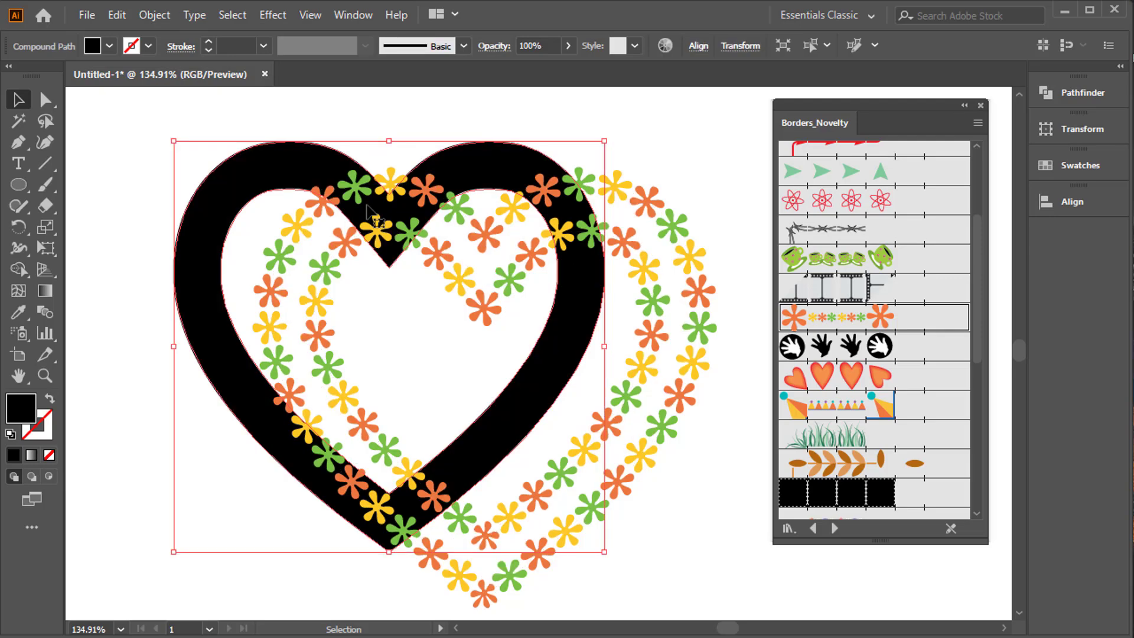
{"action": "key", "text": "Delete"}
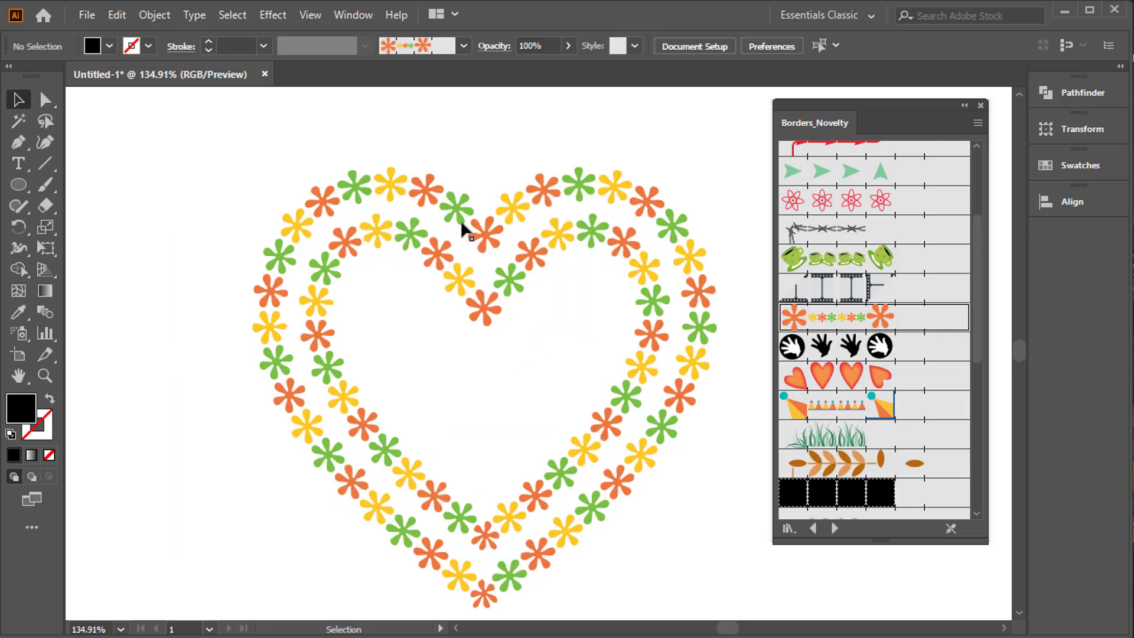
Move the remaining flower heart up and to the left, then delete it.
{"action": "left_click_drag", "start_coordinate": [461, 226], "coordinate": [395, 194]}
{"action": "left_click", "coordinate": [731, 250]}
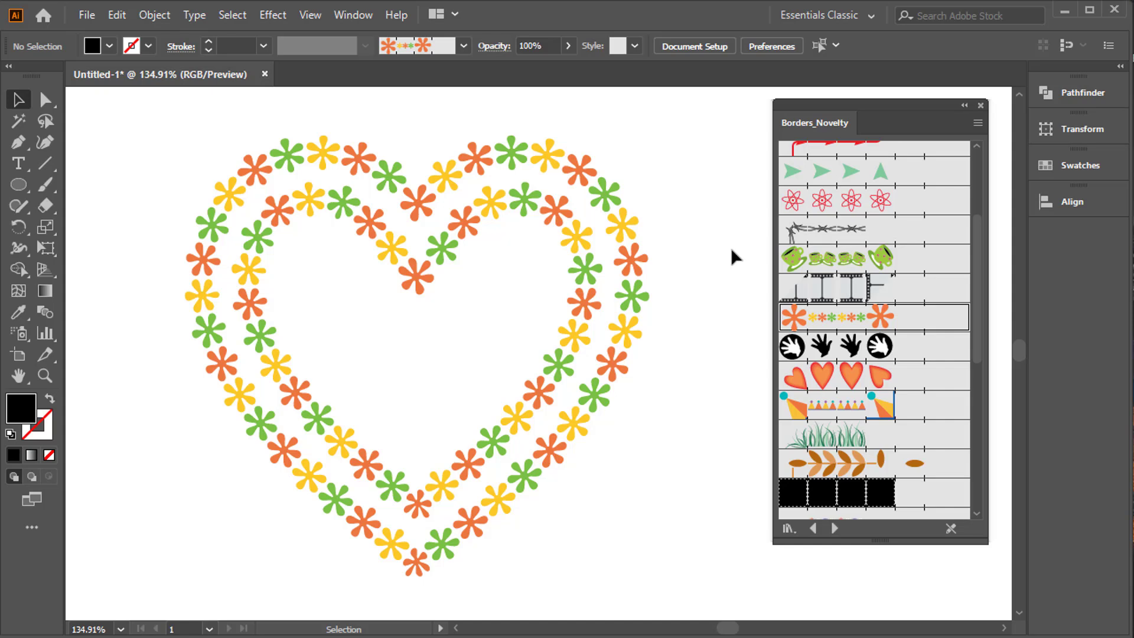
{"action": "left_click_drag", "start_coordinate": [716, 208], "coordinate": [597, 274]}
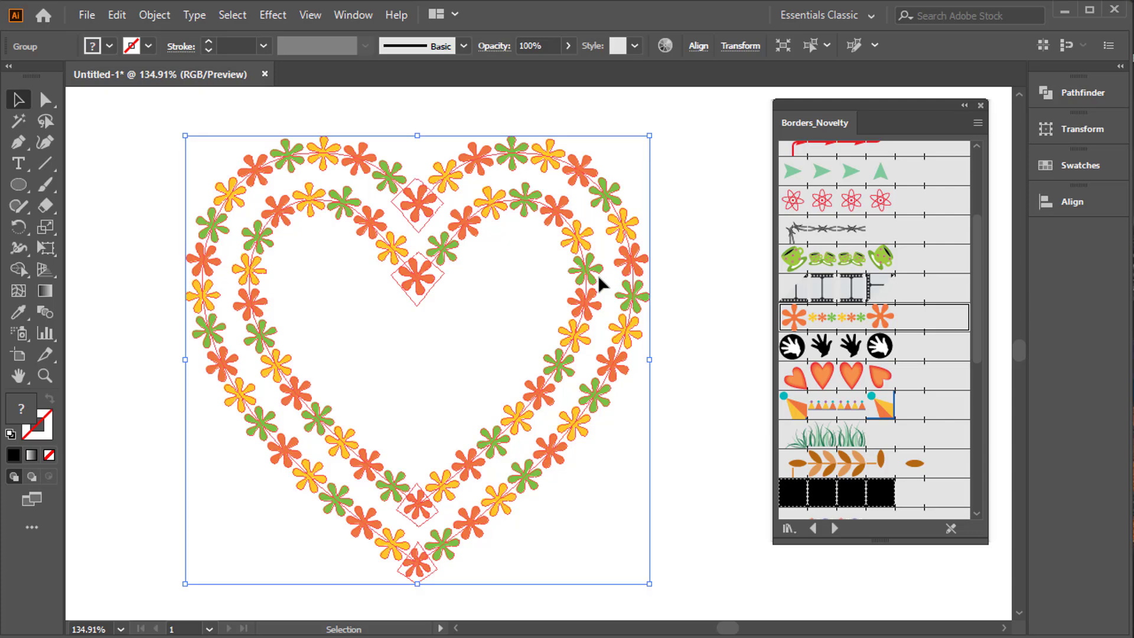
{"action": "key", "text": "Delete"}
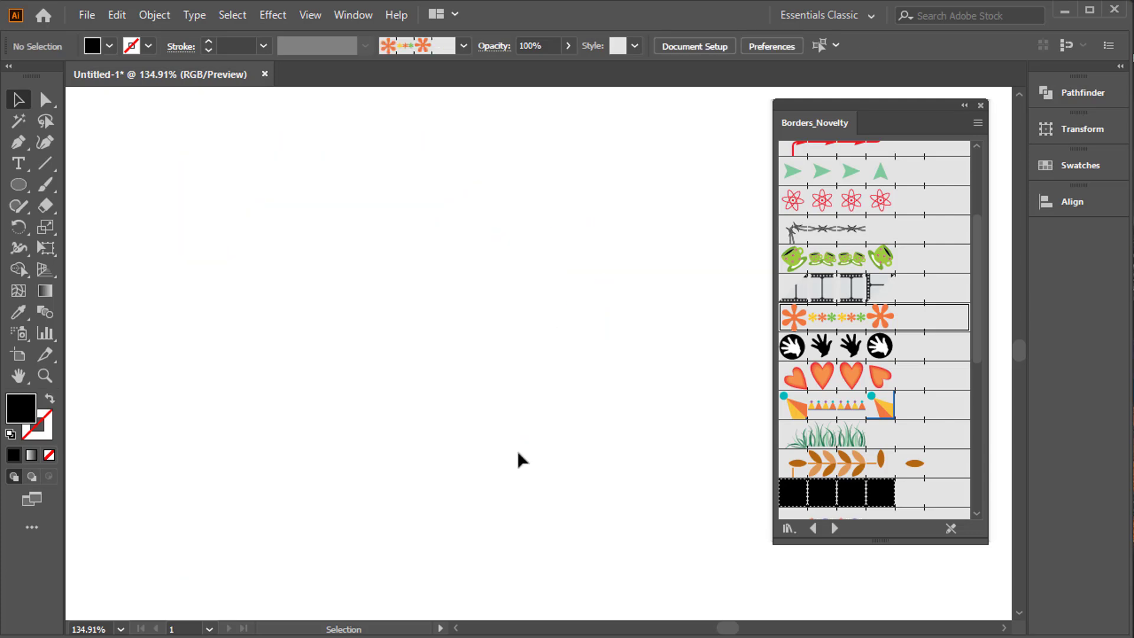
Choose the flower border brush and paint a curved freehand stroke with the Blob Brush tool.
{"action": "left_click", "coordinate": [861, 321]}
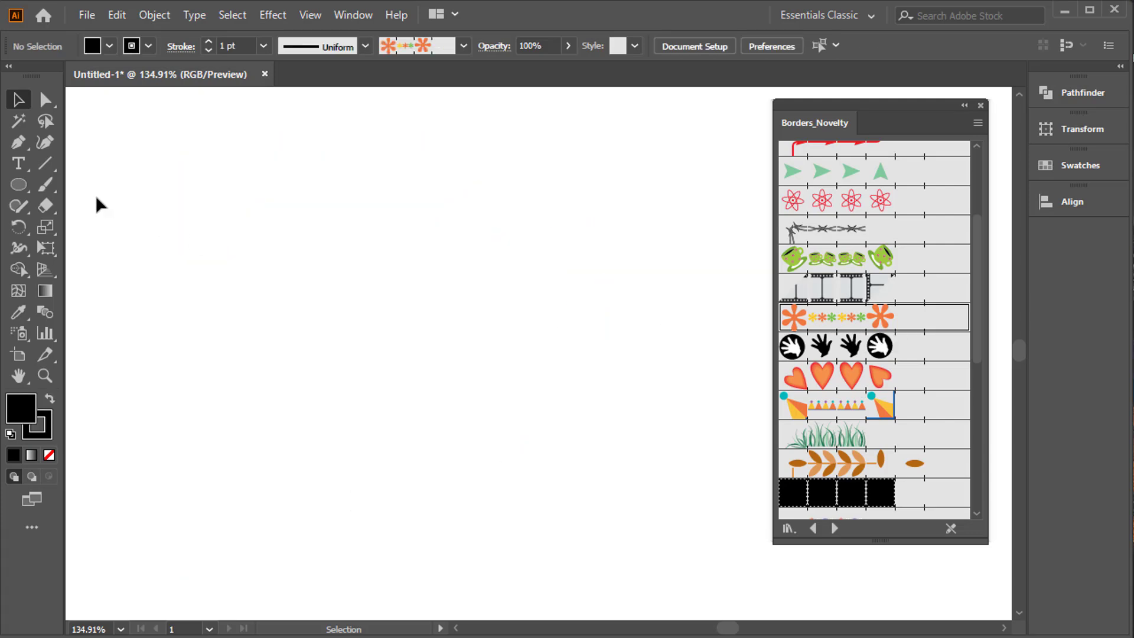
{"action": "mouse_move", "coordinate": [42, 168]}
{"action": "left_mouse_down"}
{"action": "mouse_move", "coordinate": [112, 190]}
{"action": "mouse_move", "coordinate": [80, 166]}
{"action": "mouse_move", "coordinate": [52, 176]}
{"action": "mouse_move", "coordinate": [155, 208]}
{"action": "mouse_move", "coordinate": [158, 190]}
{"action": "mouse_move", "coordinate": [141, 206]}
{"action": "left_mouse_up"}
{"action": "mouse_move", "coordinate": [247, 451]}
{"action": "left_mouse_down"}
{"action": "mouse_move", "coordinate": [249, 370]}
{"action": "mouse_move", "coordinate": [436, 325]}
{"action": "left_mouse_up"}
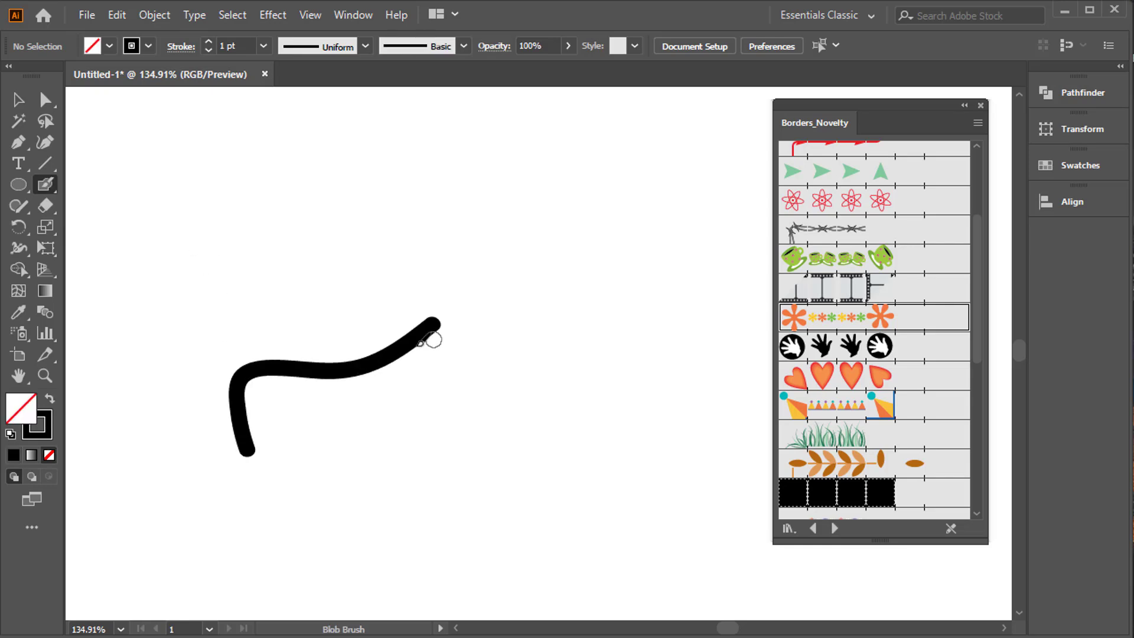
Try the flower border brush on the blob stroke, undo it and delete the stroke.
{"action": "left_click", "coordinate": [18, 99]}
{"action": "left_click_drag", "start_coordinate": [302, 298], "coordinate": [493, 411]}
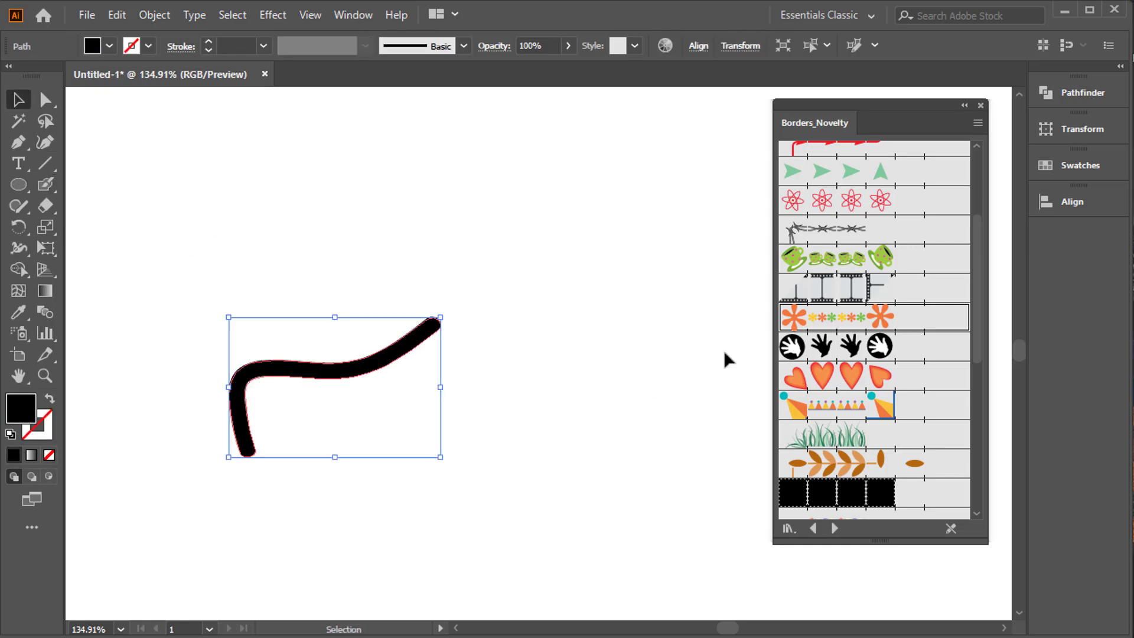
{"action": "left_click", "coordinate": [804, 322]}
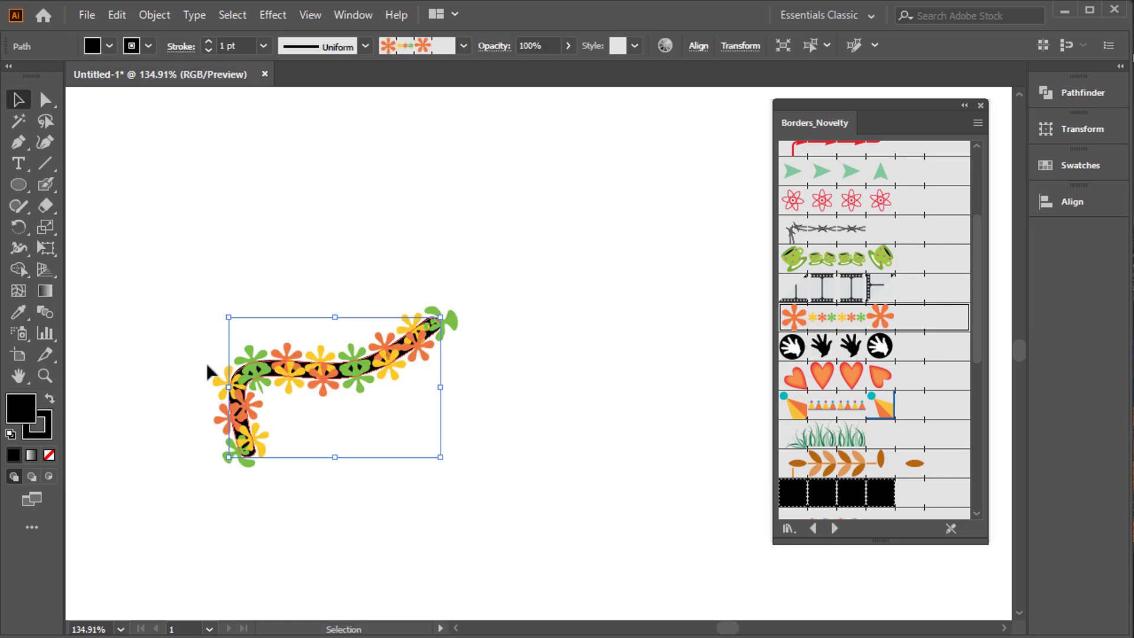
{"action": "key", "text": "ctrl+z"}
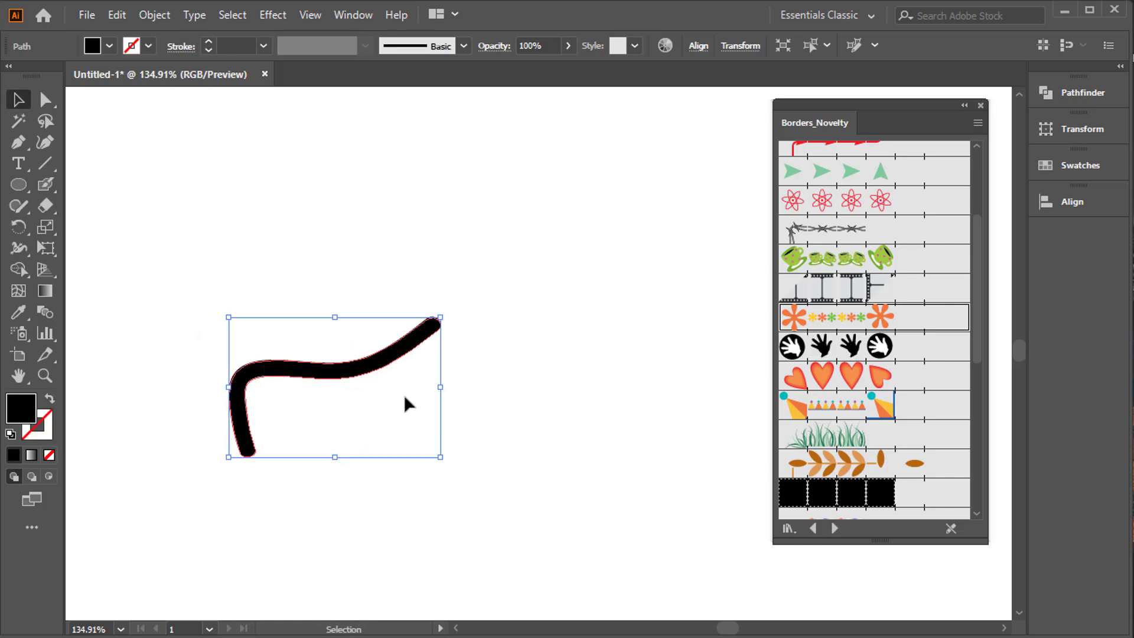
{"action": "key", "text": "Delete"}
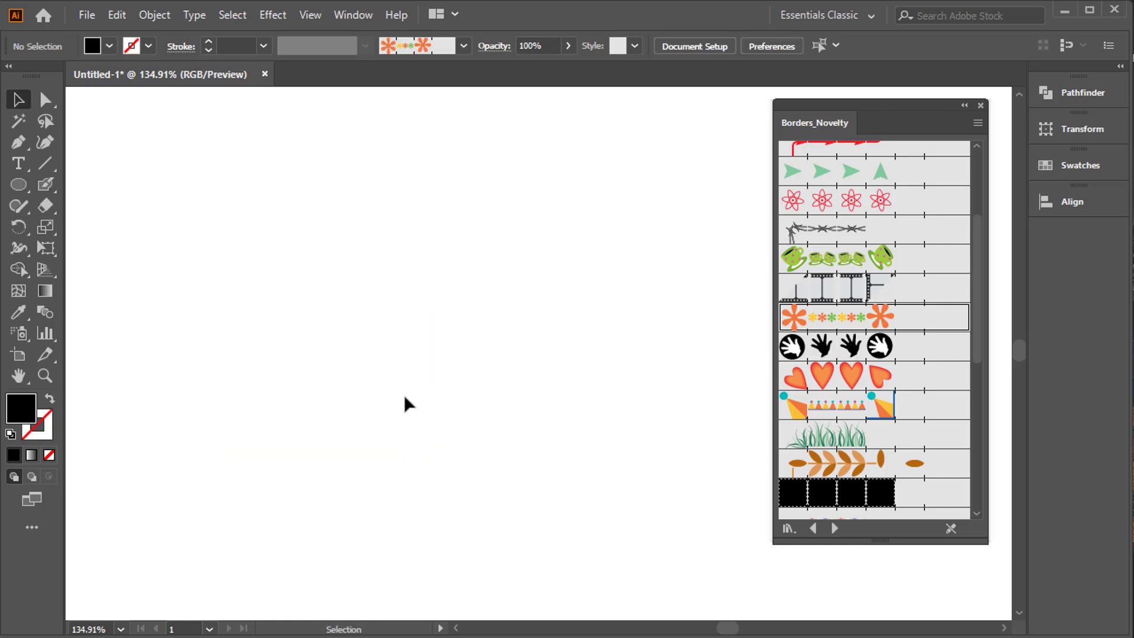
Paint two freehand curves with the Paintbrush tool using the flower border brush, undoing each one.
{"action": "left_click", "coordinate": [42, 205]}
{"action": "left_click", "coordinate": [43, 186]}
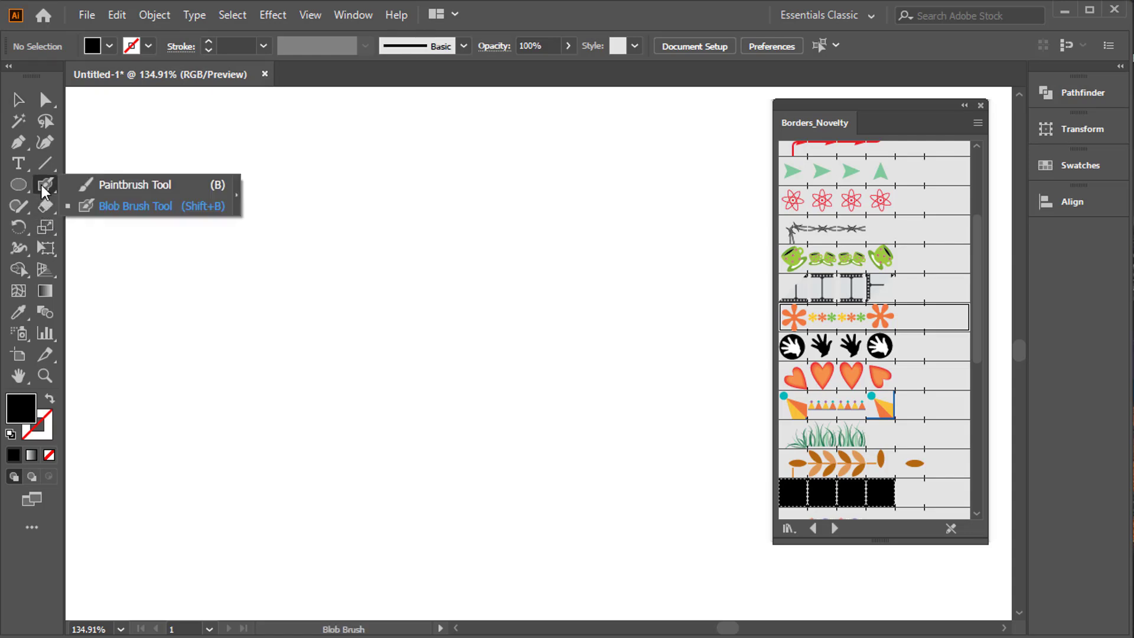
{"action": "left_click", "coordinate": [44, 165]}
{"action": "left_click", "coordinate": [46, 185]}
{"action": "left_click", "coordinate": [124, 184]}
{"action": "mouse_move", "coordinate": [231, 387]}
{"action": "left_mouse_down"}
{"action": "mouse_move", "coordinate": [481, 309]}
{"action": "mouse_move", "coordinate": [498, 273]}
{"action": "left_mouse_up"}
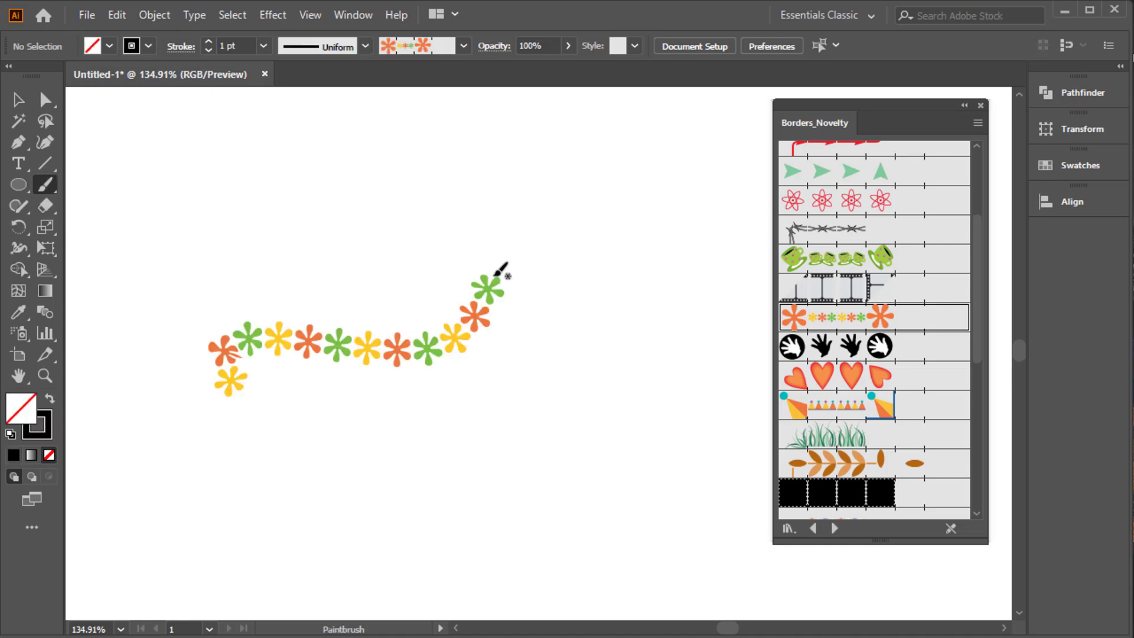
{"action": "key", "text": "ctrl+z"}
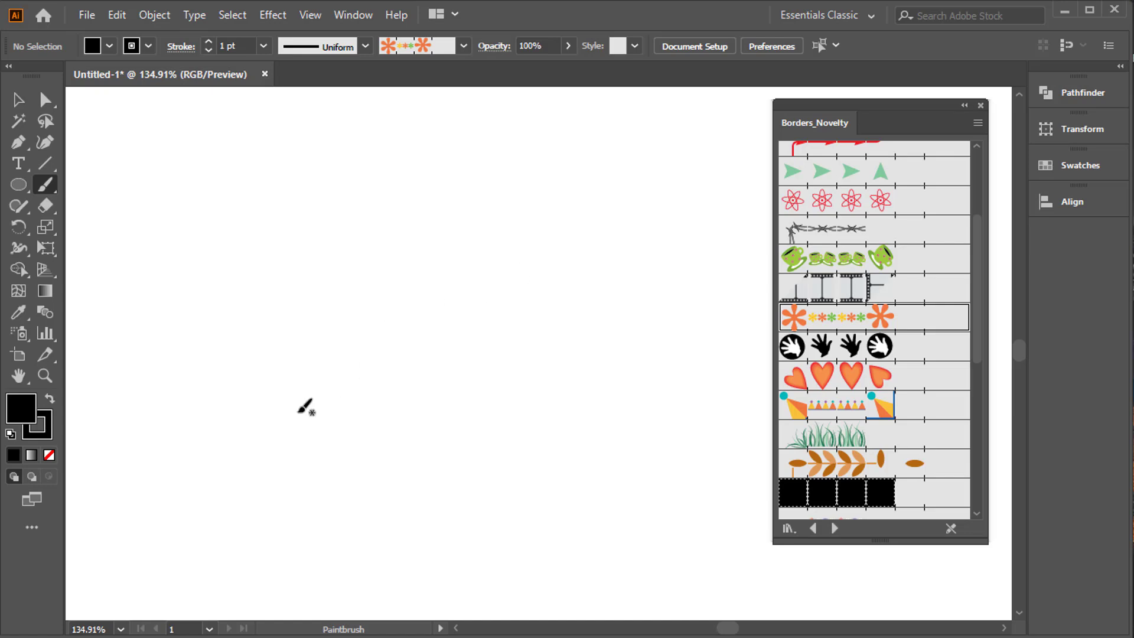
{"action": "mouse_move", "coordinate": [214, 453]}
{"action": "left_mouse_down"}
{"action": "mouse_move", "coordinate": [375, 259]}
{"action": "mouse_move", "coordinate": [438, 472]}
{"action": "mouse_move", "coordinate": [514, 471]}
{"action": "left_mouse_up"}
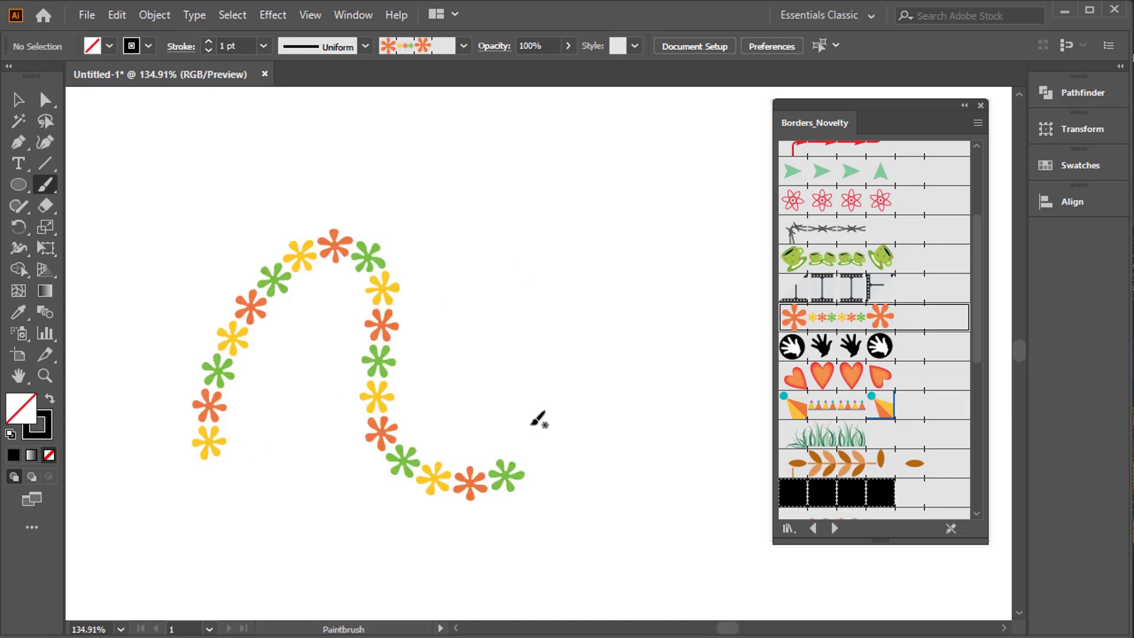
{"action": "key", "text": "ctrl+z"}
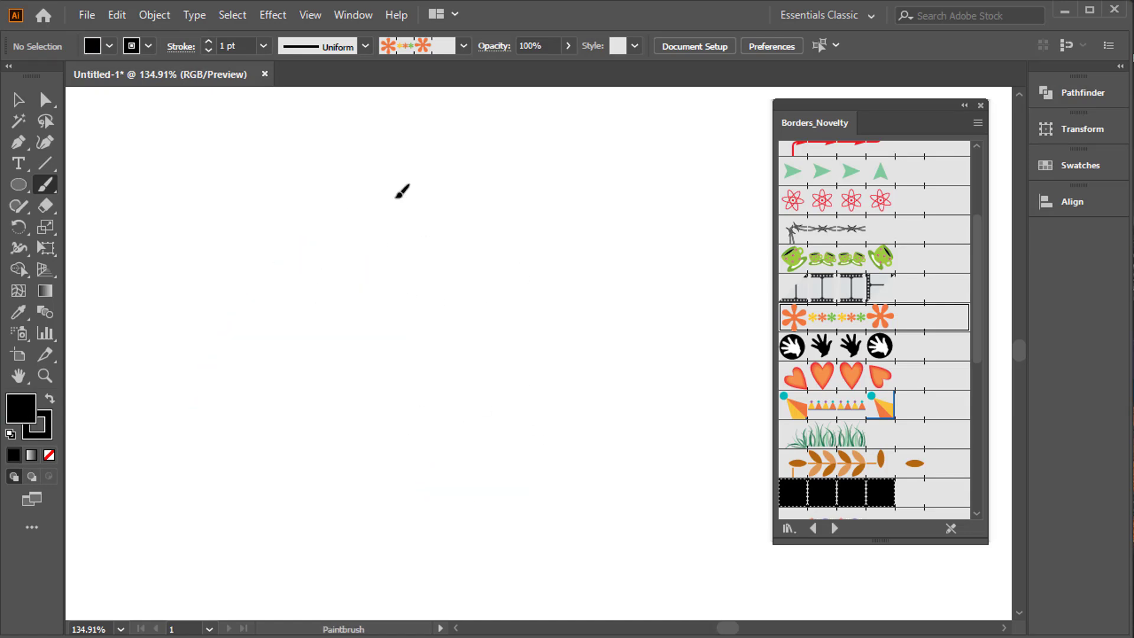
Paint three freehand strokes with the Paintbrush tool using the flower border brush, undoing each one.
{"action": "mouse_move", "coordinate": [401, 191]}
{"action": "left_mouse_down"}
{"action": "mouse_move", "coordinate": [343, 424]}
{"action": "mouse_move", "coordinate": [300, 420]}
{"action": "left_mouse_up"}
{"action": "key", "text": "ctrl+z"}
{"action": "mouse_move", "coordinate": [166, 282]}
{"action": "left_mouse_down"}
{"action": "mouse_move", "coordinate": [325, 419]}
{"action": "mouse_move", "coordinate": [441, 383]}
{"action": "mouse_move", "coordinate": [466, 220]}
{"action": "left_mouse_up"}
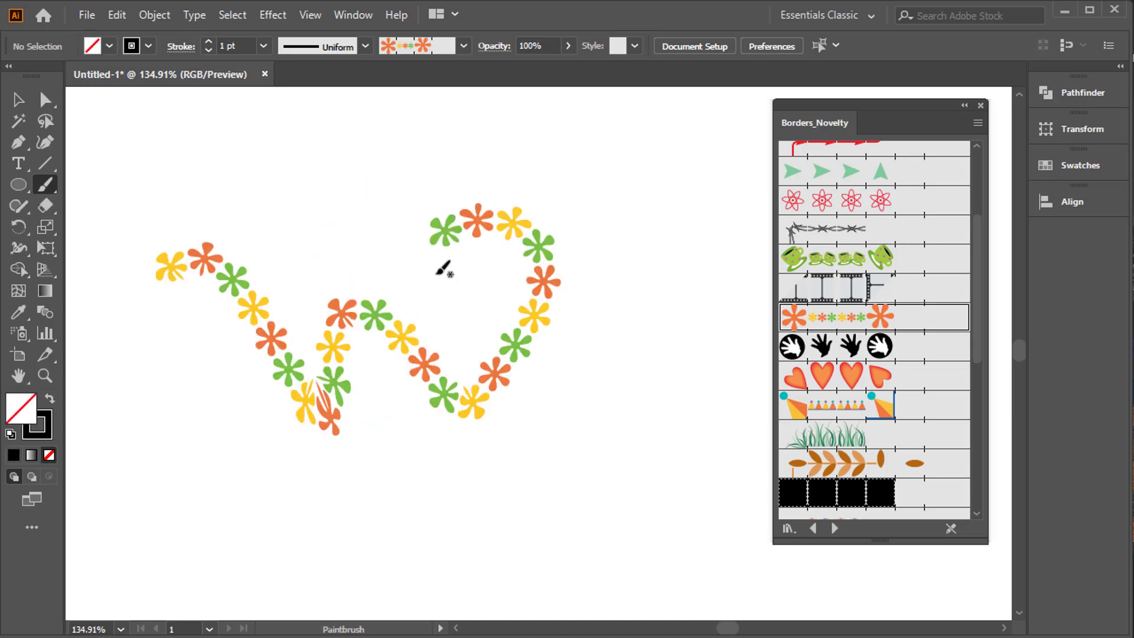
{"action": "key", "text": "ctrl+z"}
{"action": "mouse_move", "coordinate": [250, 430]}
{"action": "left_mouse_down"}
{"action": "mouse_move", "coordinate": [291, 255]}
{"action": "mouse_move", "coordinate": [493, 379]}
{"action": "mouse_move", "coordinate": [513, 224]}
{"action": "mouse_move", "coordinate": [468, 191]}
{"action": "left_mouse_up"}
{"action": "key", "text": "ctrl+z"}
Paint two crossing curved flower strokes, one from the upper middle and one from the upper left, and undo both.
{"action": "mouse_move", "coordinate": [344, 224]}
{"action": "left_mouse_down"}
{"action": "mouse_move", "coordinate": [319, 388]}
{"action": "mouse_move", "coordinate": [261, 362]}
{"action": "mouse_move", "coordinate": [196, 434]}
{"action": "left_mouse_up"}
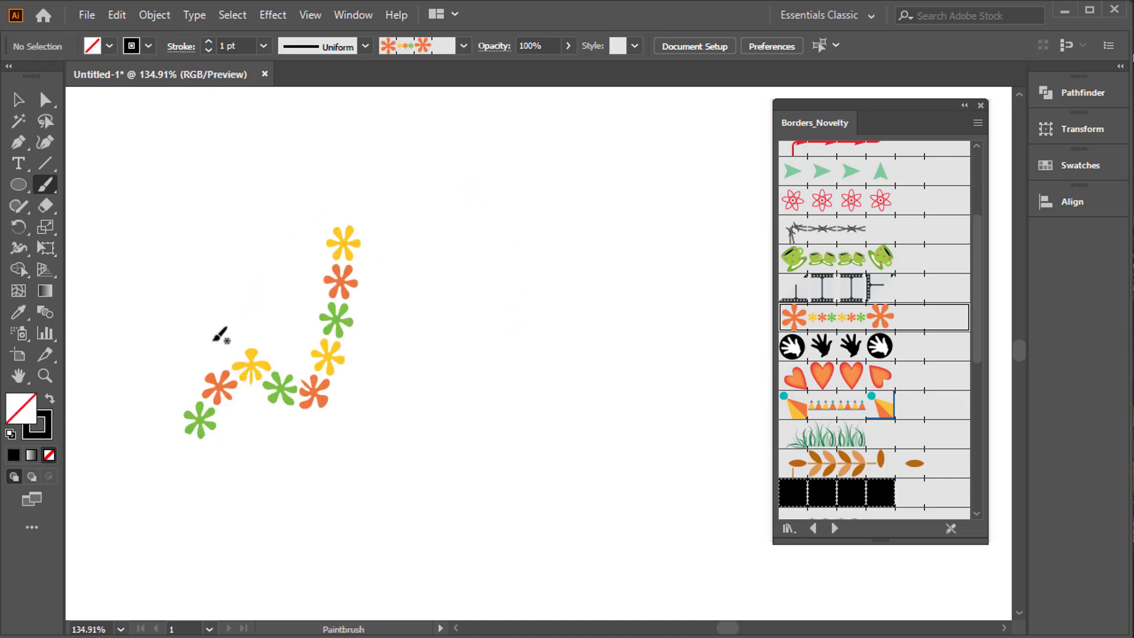
{"action": "mouse_move", "coordinate": [208, 249]}
{"action": "left_mouse_down"}
{"action": "mouse_move", "coordinate": [423, 386]}
{"action": "mouse_move", "coordinate": [452, 371]}
{"action": "left_mouse_up"}
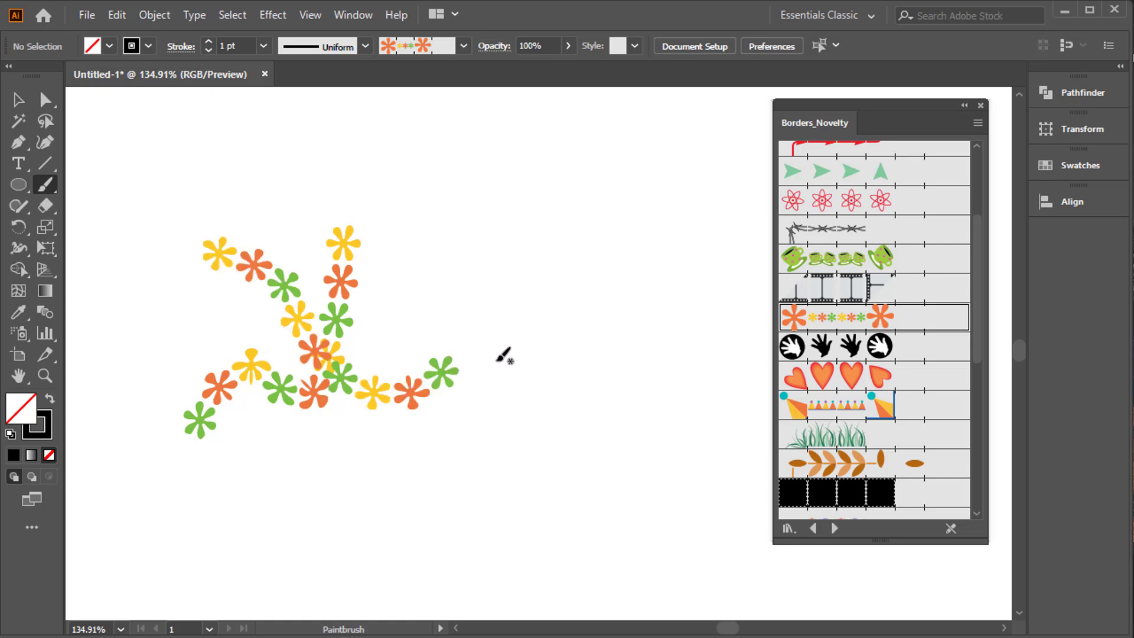
{"action": "key", "text": "ctrl+z"}
{"action": "key", "text": "ctrl+z"}
Paint an F shape from a long bent flower stroke and a short horizontal one, and expand the appearance of both.
{"action": "mouse_move", "coordinate": [519, 199]}
{"action": "left_mouse_down"}
{"action": "mouse_move", "coordinate": [382, 200]}
{"action": "mouse_move", "coordinate": [299, 444]}
{"action": "left_mouse_up"}
{"action": "left_click_drag", "start_coordinate": [371, 295], "coordinate": [529, 300]}
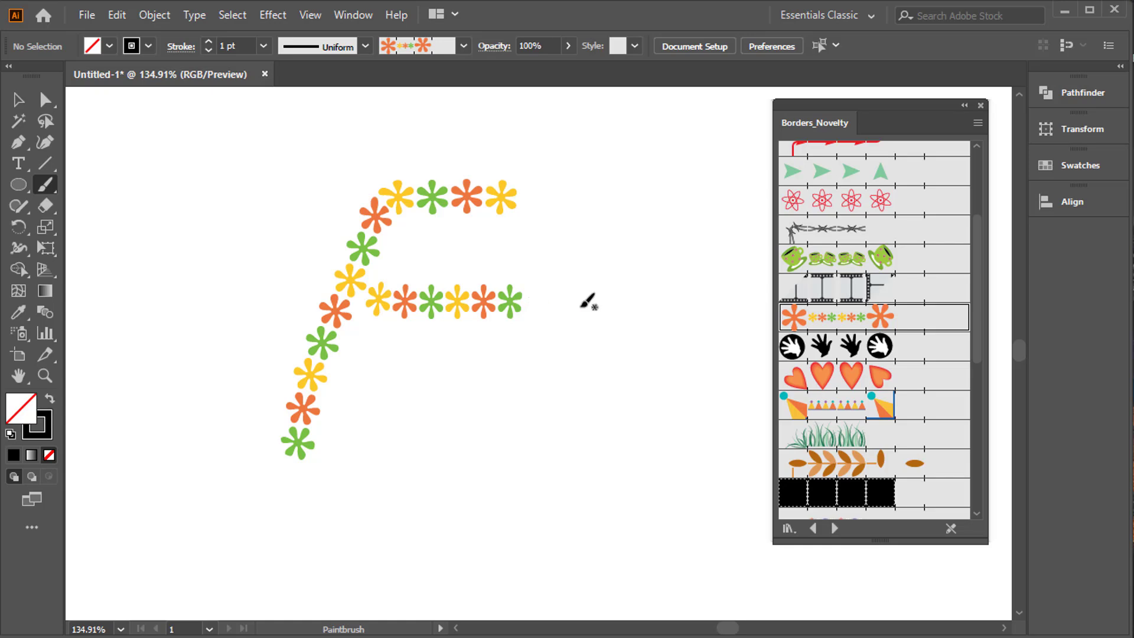
{"action": "left_click", "coordinate": [19, 99]}
{"action": "left_click_drag", "start_coordinate": [223, 147], "coordinate": [598, 487]}
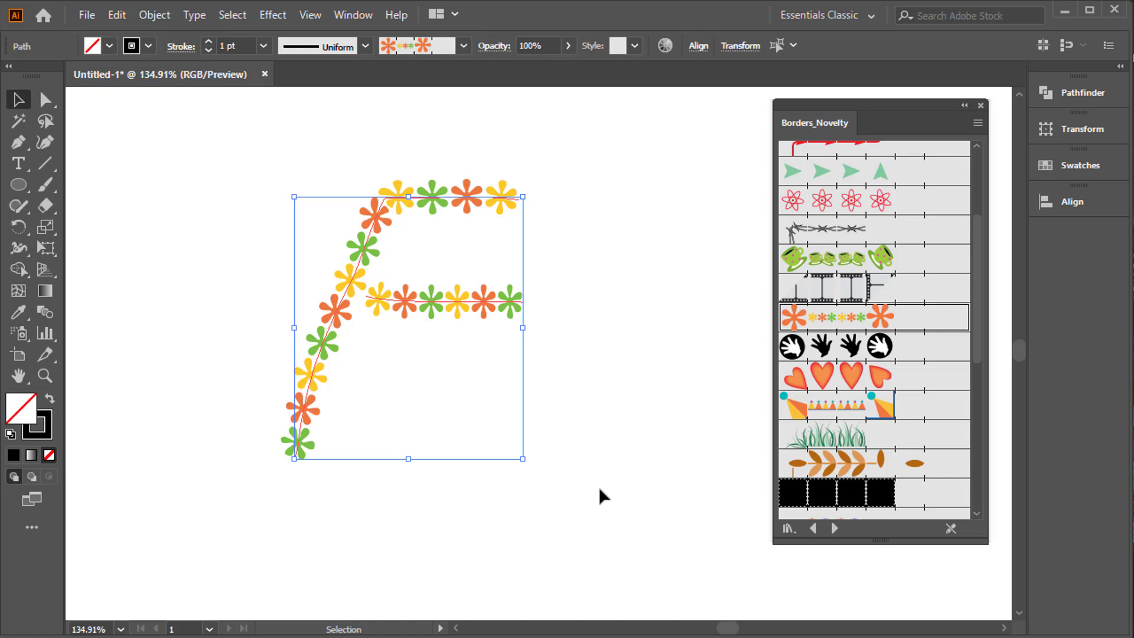
{"action": "left_click", "coordinate": [155, 15]}
{"action": "left_click", "coordinate": [211, 243]}
{"action": "left_click", "coordinate": [144, 291]}
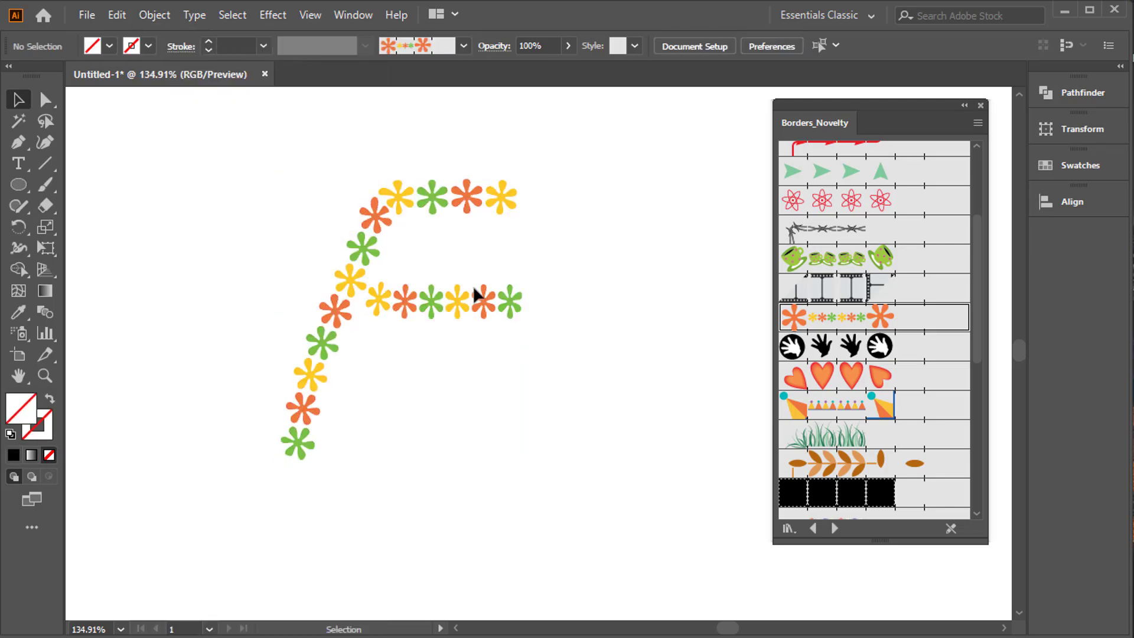
Separate the short flower row from the long stroke, rotate it 90° to vertical and place it to the right.
{"action": "left_click_drag", "start_coordinate": [480, 302], "coordinate": [524, 376]}
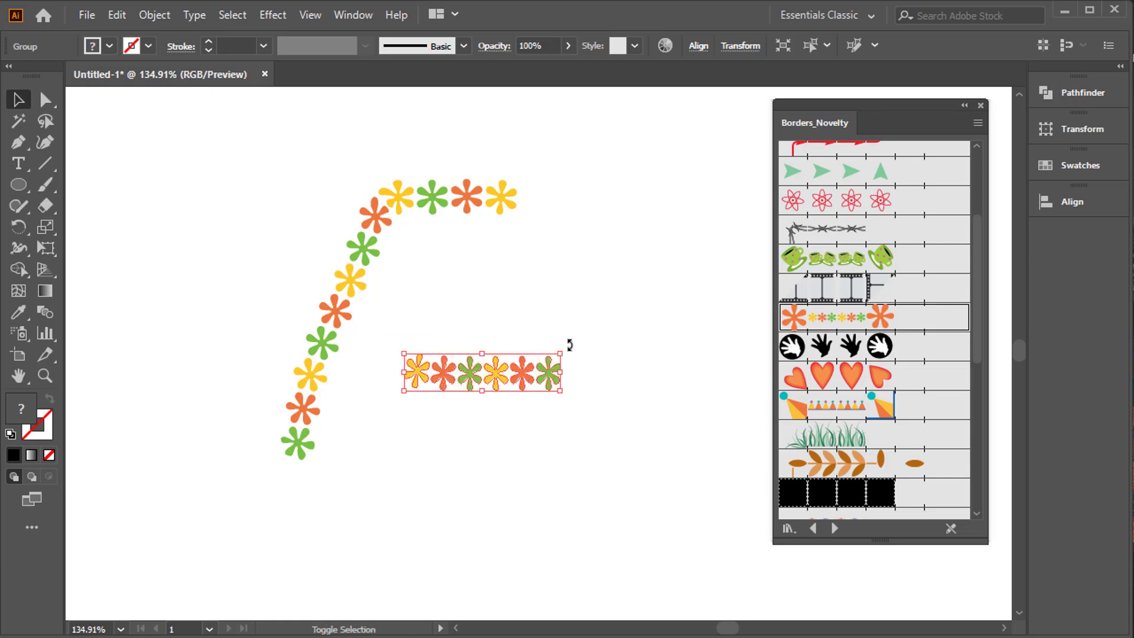
{"action": "left_click_drag", "start_coordinate": [567, 343], "coordinate": [458, 297]}
{"action": "left_click_drag", "start_coordinate": [243, 162], "coordinate": [387, 455]}
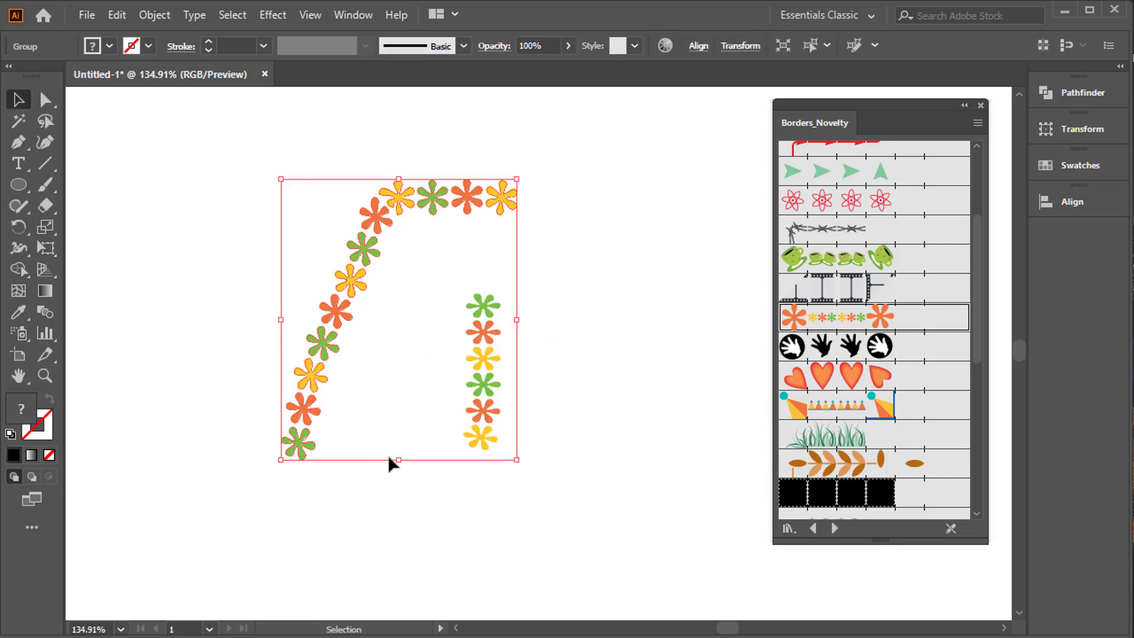
{"action": "left_click", "coordinate": [398, 489]}
{"action": "left_click_drag", "start_coordinate": [476, 308], "coordinate": [656, 374]}
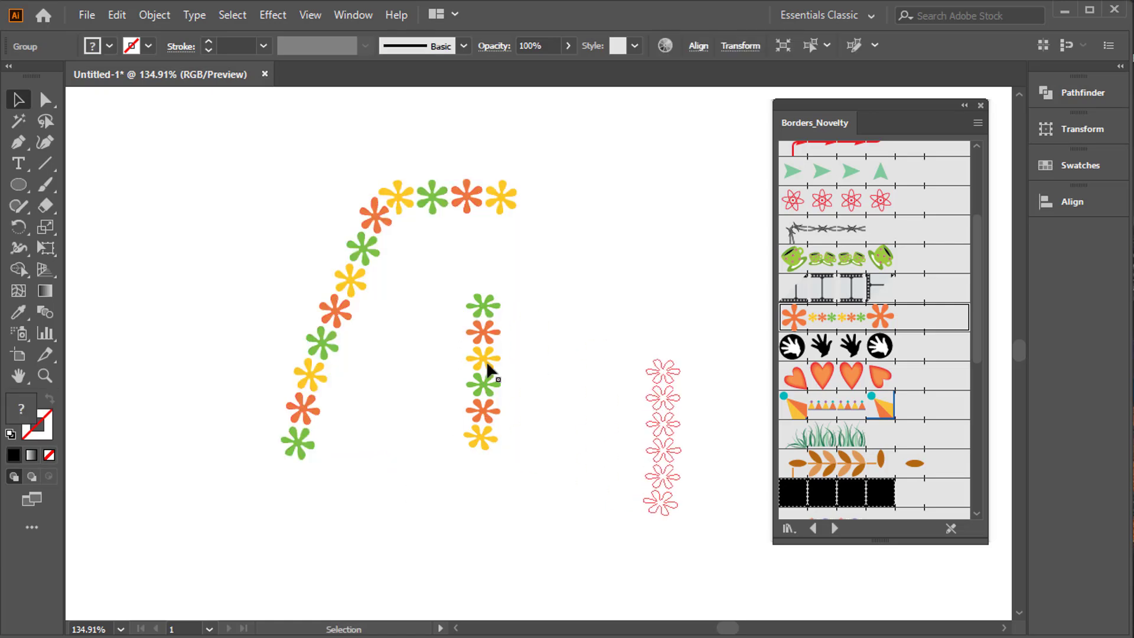
Delete the long bent flower stroke and arrange the short row and a copy rotated 90° into an L shape.
{"action": "left_click_drag", "start_coordinate": [213, 107], "coordinate": [478, 437]}
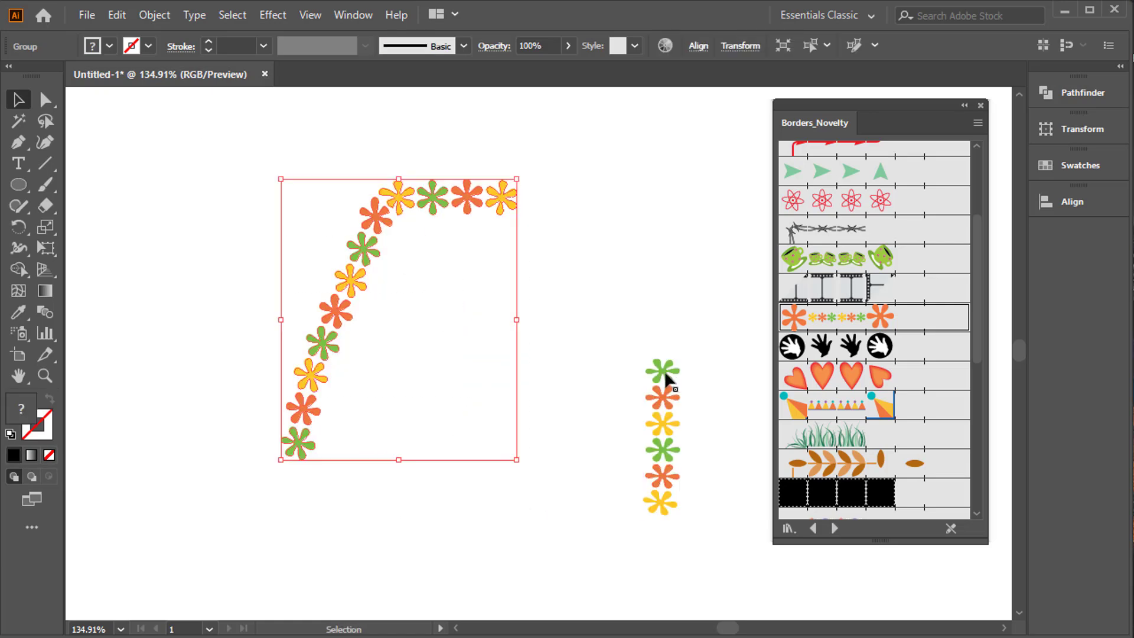
{"action": "key", "text": "Delete"}
{"action": "left_click_drag", "start_coordinate": [664, 371], "coordinate": [287, 169]}
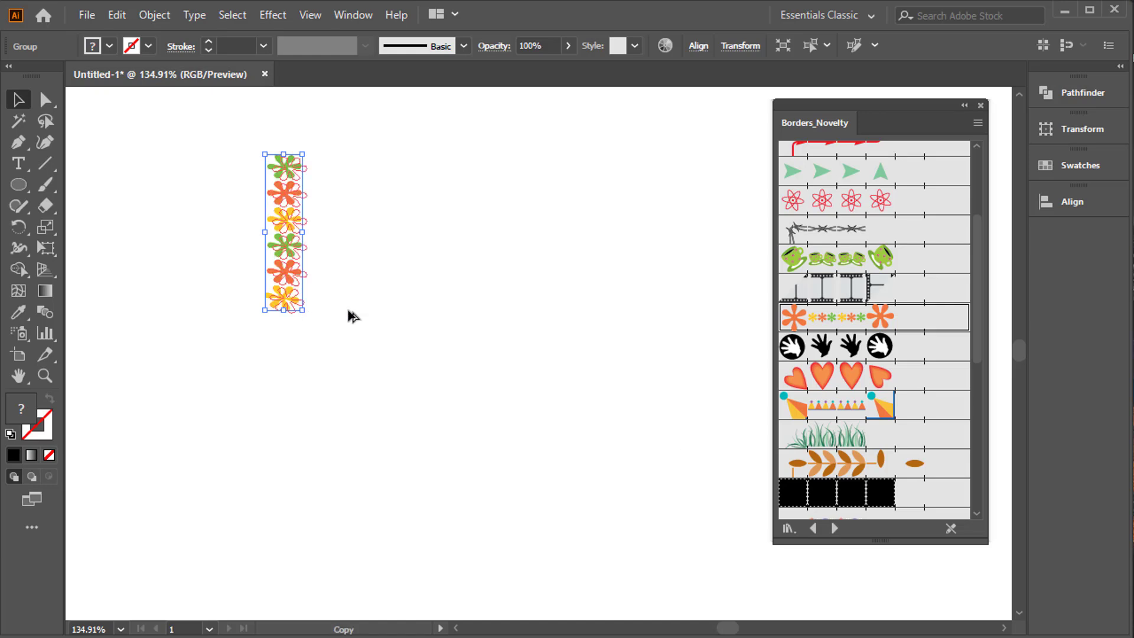
{"action": "left_click_drag", "start_coordinate": [354, 317], "coordinate": [494, 247]}
{"action": "left_click_drag", "start_coordinate": [464, 157], "coordinate": [318, 293]}
Duplicate the vertical flower row straight down below the original to double the stem's height.
{"action": "left_click_drag", "start_coordinate": [197, 147], "coordinate": [482, 342]}
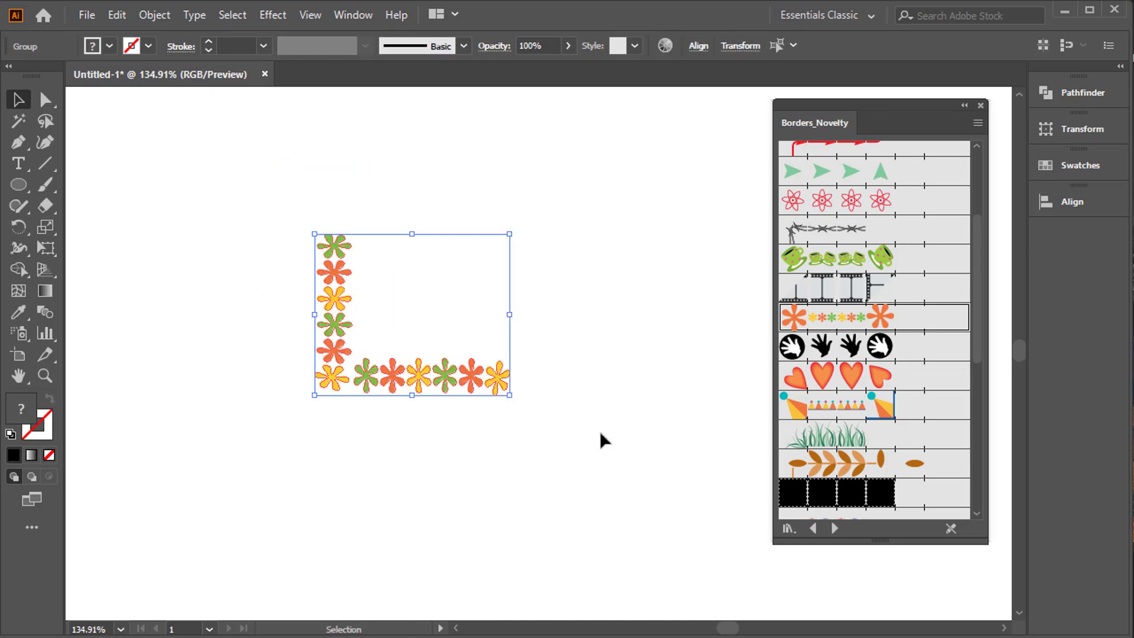
{"action": "left_click", "coordinate": [601, 433]}
{"action": "left_click_drag", "start_coordinate": [273, 190], "coordinate": [534, 424]}
{"action": "left_click", "coordinate": [303, 430]}
{"action": "left_click_drag", "start_coordinate": [333, 378], "coordinate": [333, 541]}
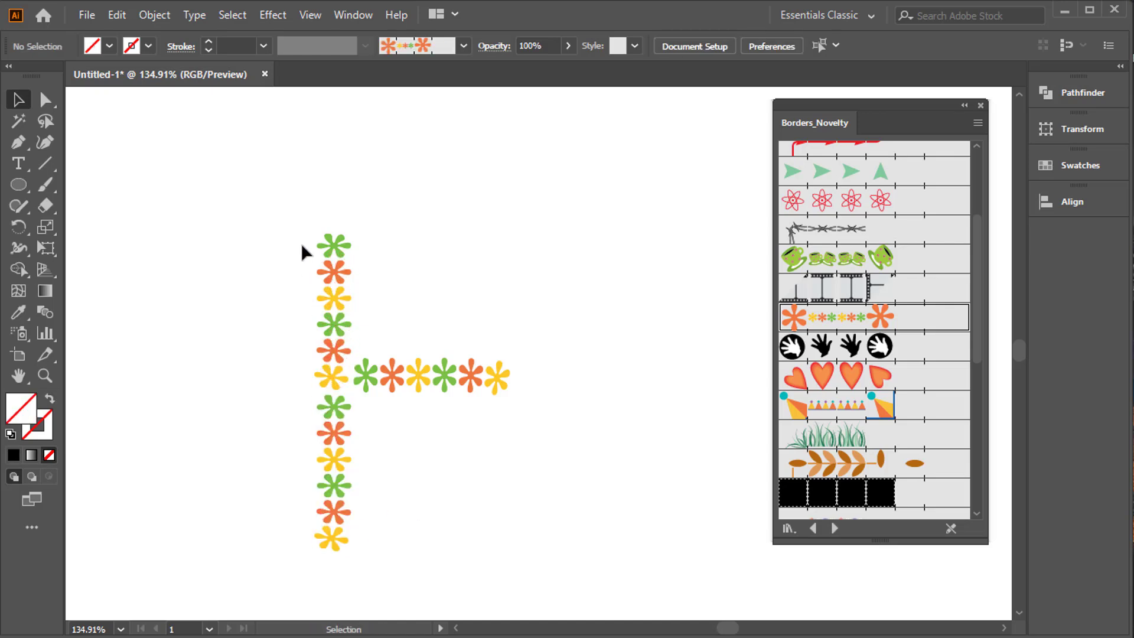
Duplicate both vertical flower rows to the far end of the horizontal row to complete a letter H.
{"action": "left_click", "coordinate": [327, 248]}
{"action": "left_click", "coordinate": [337, 431], "text": "shift"}
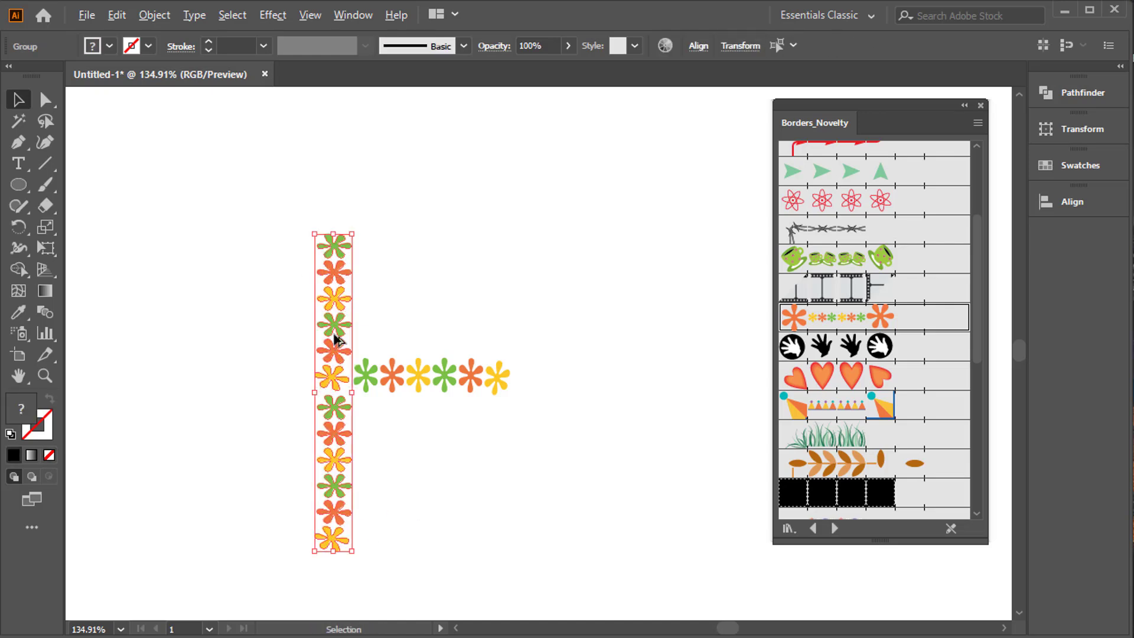
{"action": "left_click_drag", "start_coordinate": [334, 331], "coordinate": [541, 330]}
{"action": "left_click", "coordinate": [611, 321]}
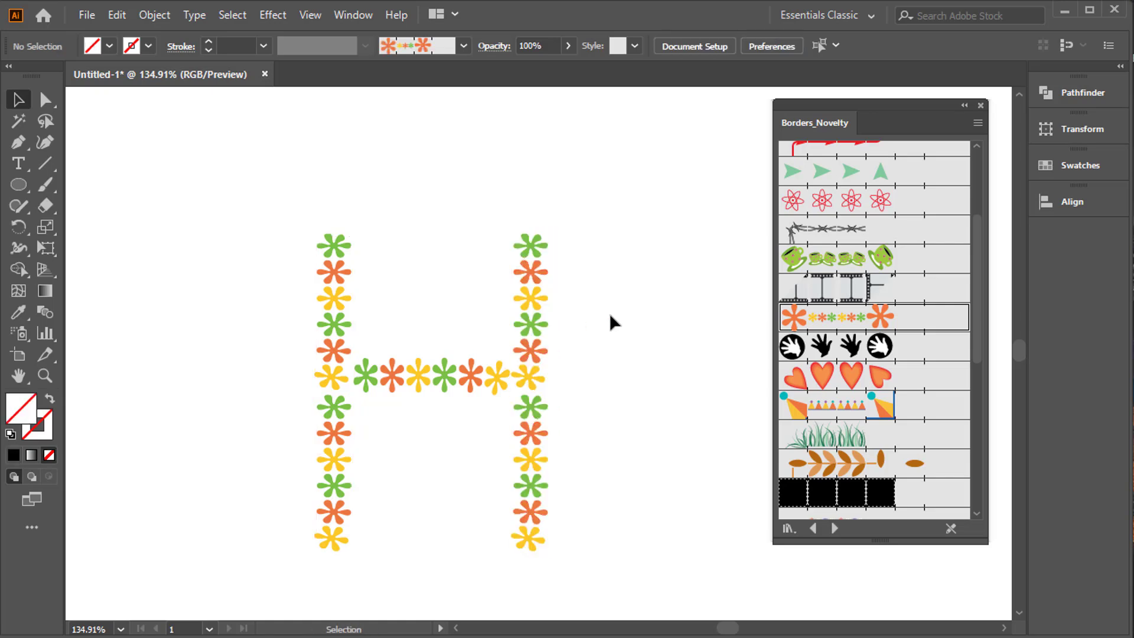
Delete the whole flower letter H and dock the Borders_Novelty brush library below Align.
{"action": "left_click_drag", "start_coordinate": [258, 224], "coordinate": [652, 580]}
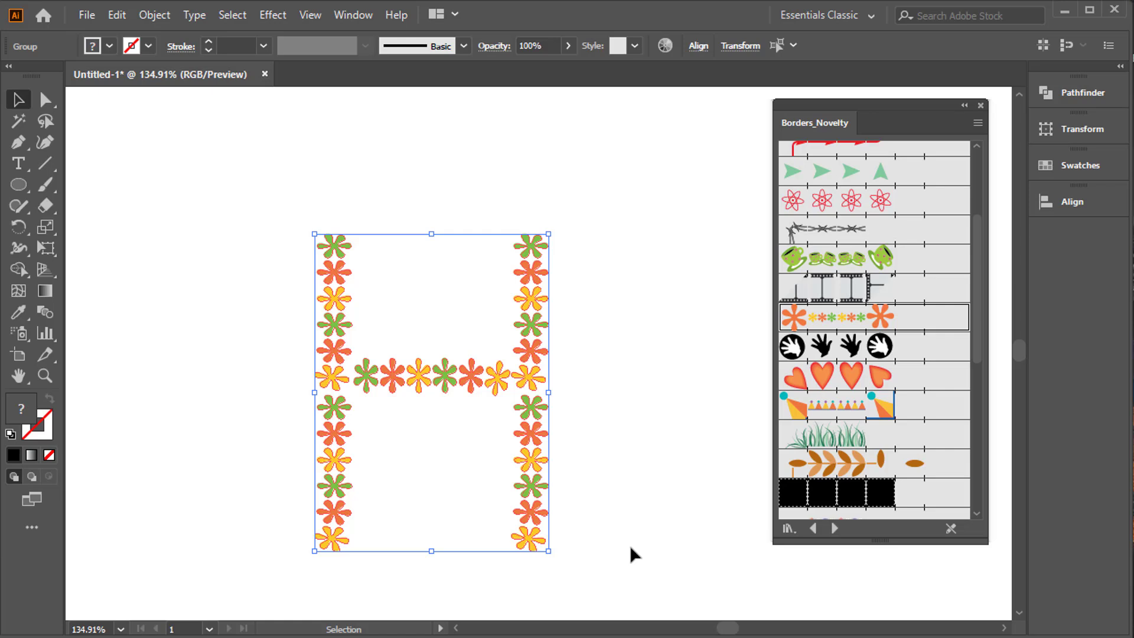
{"action": "key", "text": "Delete"}
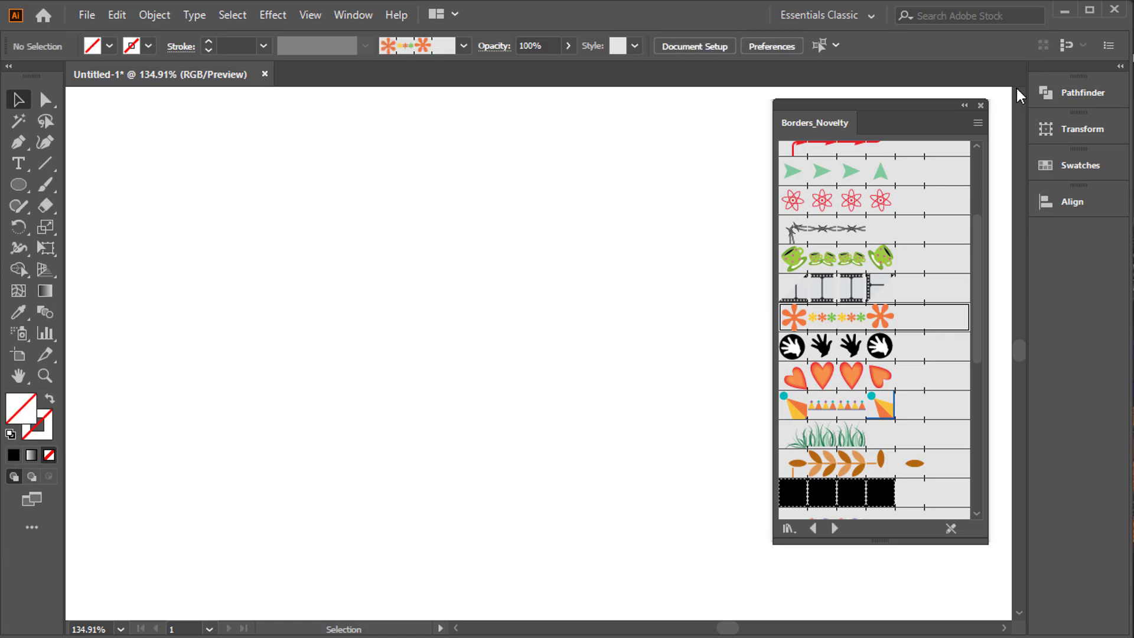
{"action": "left_click_drag", "start_coordinate": [884, 129], "coordinate": [1093, 228]}
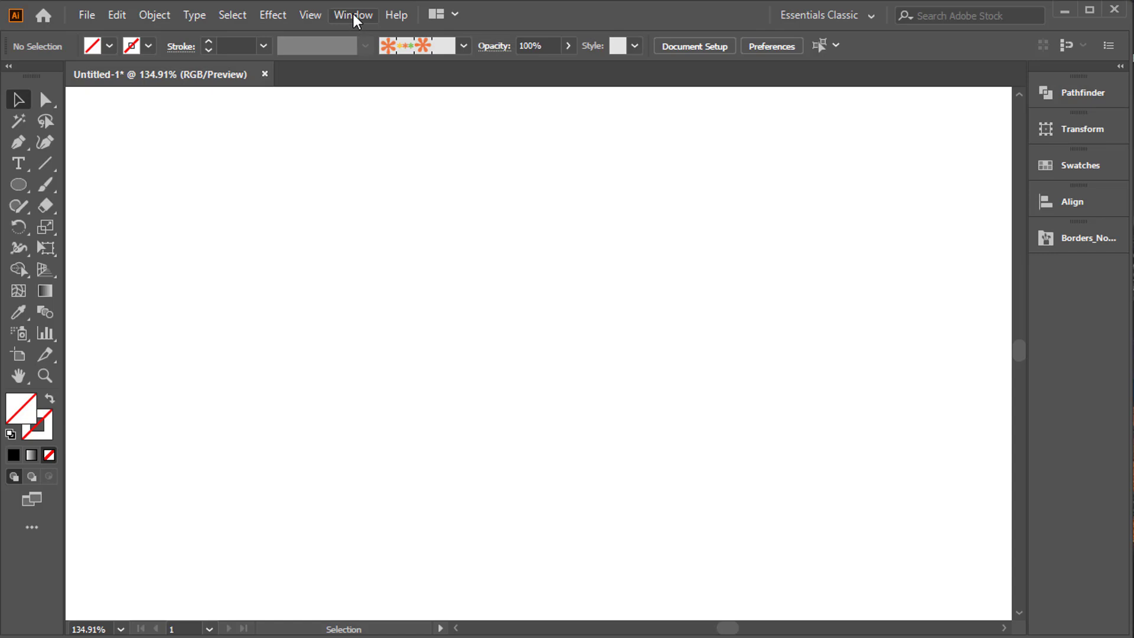
Open the Dot Pattern Vector Pack symbol library and enlarge it to show all of its symbols.
{"action": "left_click", "coordinate": [354, 14]}
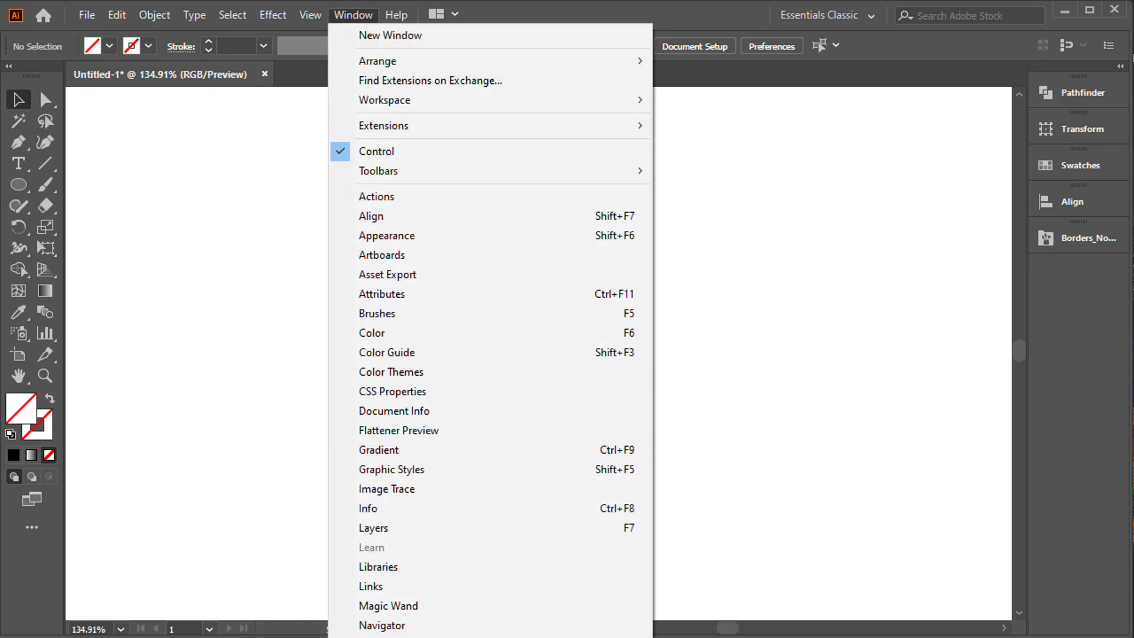
{"action": "mouse_move", "coordinate": [490, 637]}
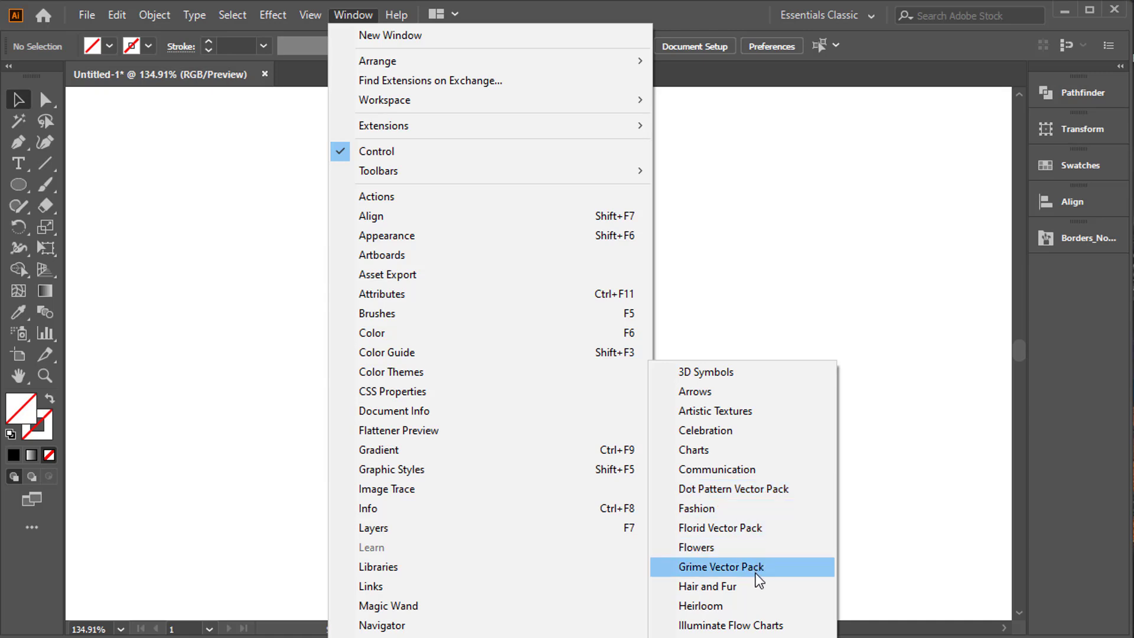
{"action": "left_click", "coordinate": [764, 488]}
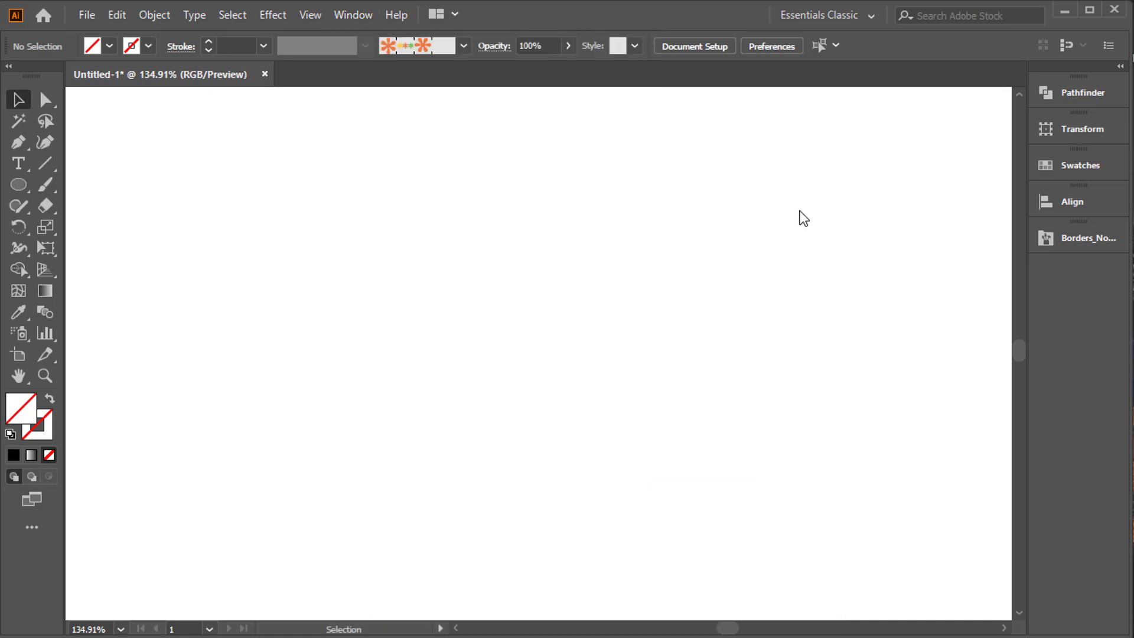
{"action": "left_click_drag", "start_coordinate": [886, 169], "coordinate": [953, 177]}
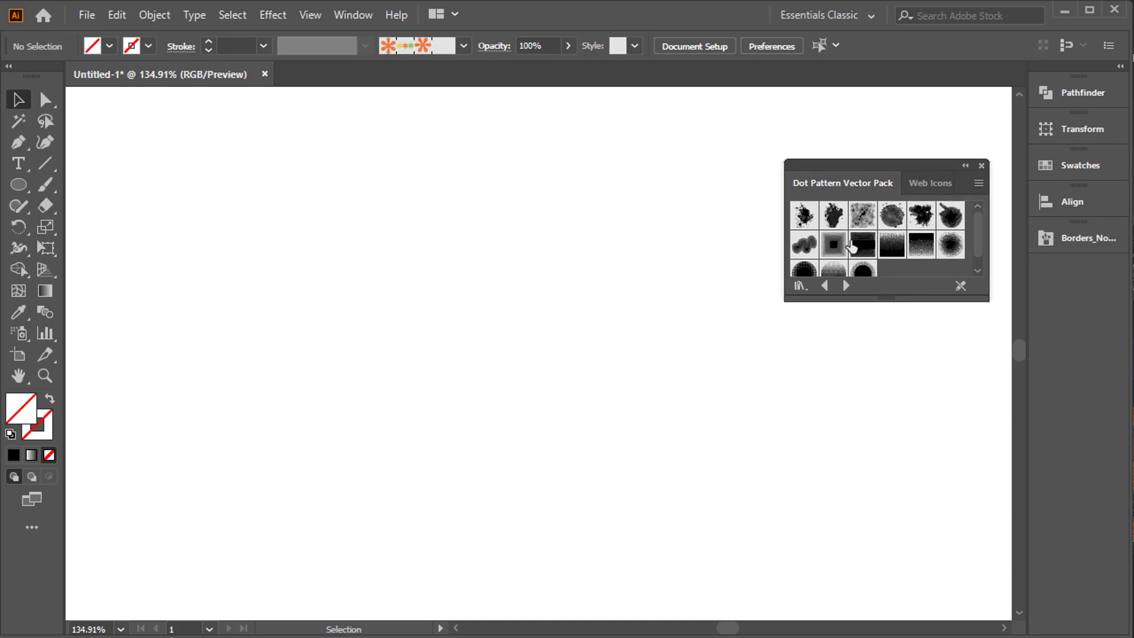
{"action": "left_click_drag", "start_coordinate": [834, 296], "coordinate": [833, 342]}
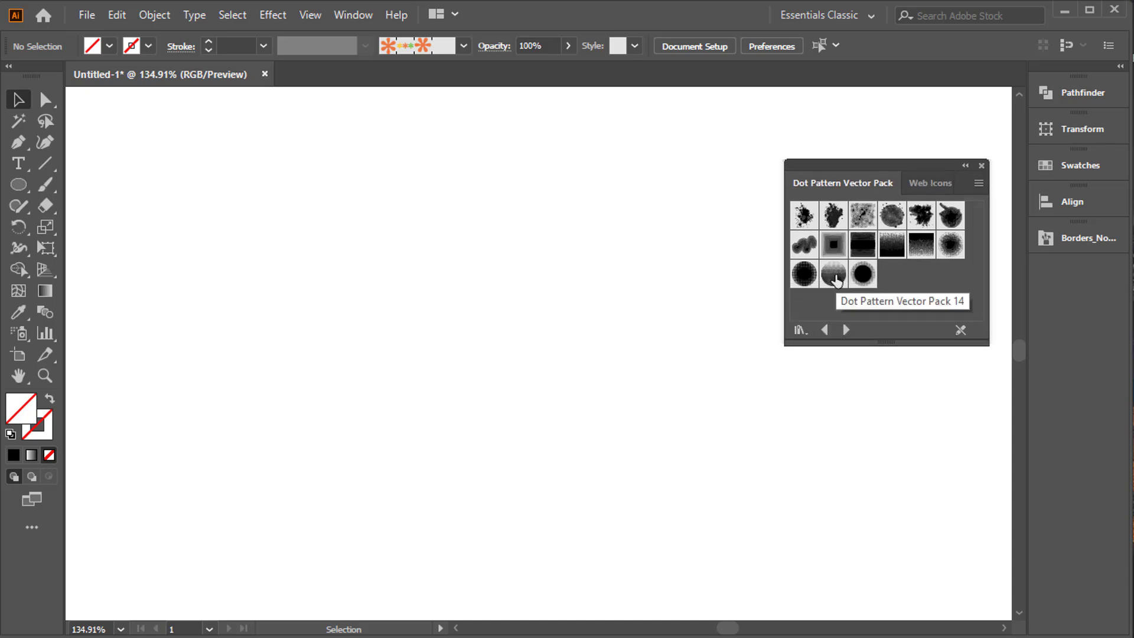
Place the Dot Pattern Vector Pack 14 symbol on the artboard and dock its library below Borders_Novelty.
{"action": "left_click_drag", "start_coordinate": [836, 281], "coordinate": [456, 283]}
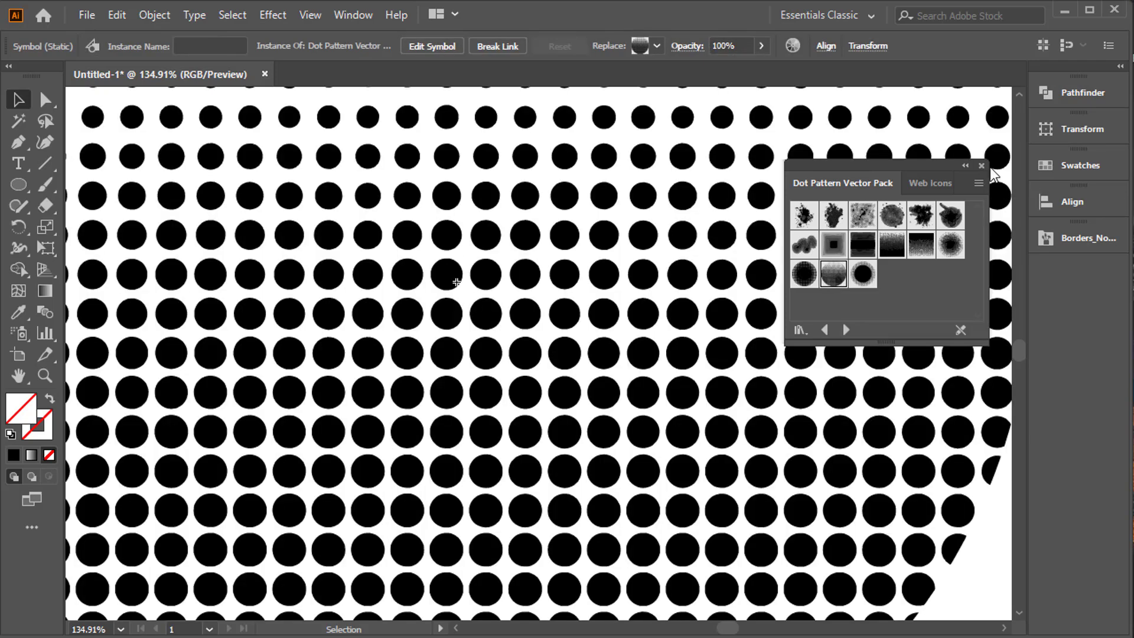
{"action": "left_click_drag", "start_coordinate": [846, 172], "coordinate": [1037, 274]}
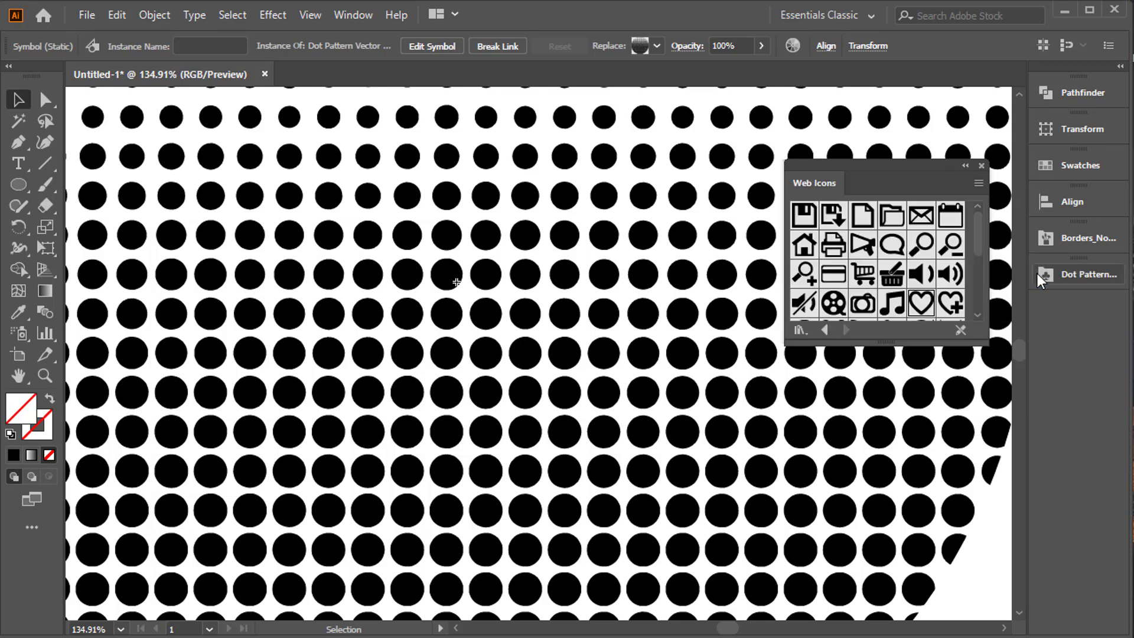
{"action": "left_click", "coordinate": [983, 168]}
Scale the dotted circle down to fit inside the artboard and move it near the centre.
{"action": "key", "text": "ctrl+minus"}
{"action": "key", "text": "ctrl+minus"}
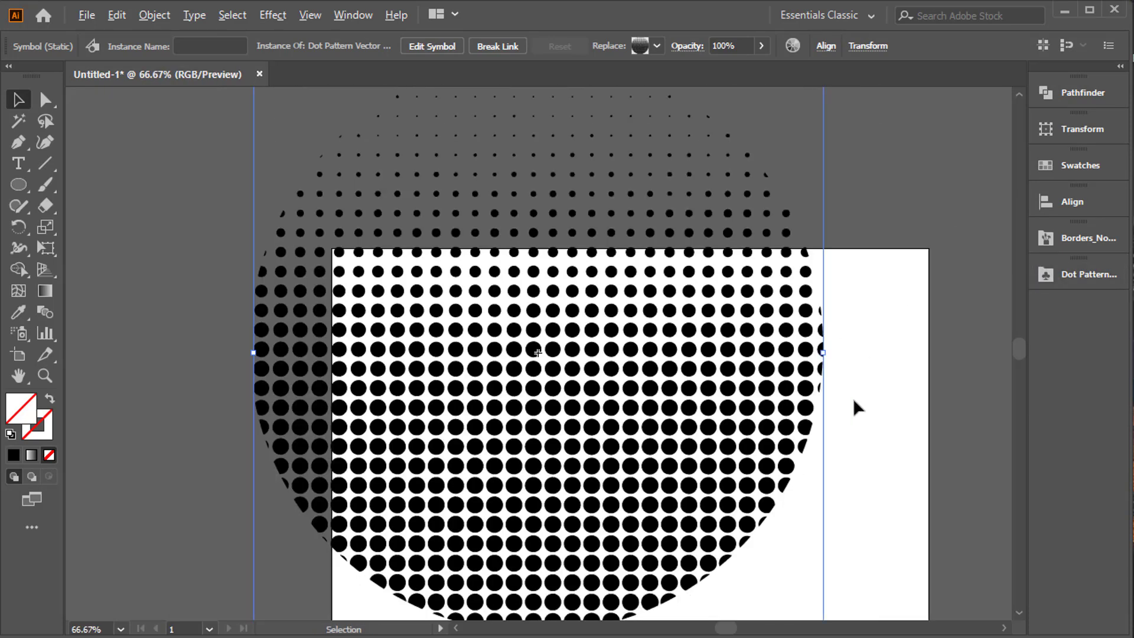
{"action": "key", "text": "ctrl+minus"}
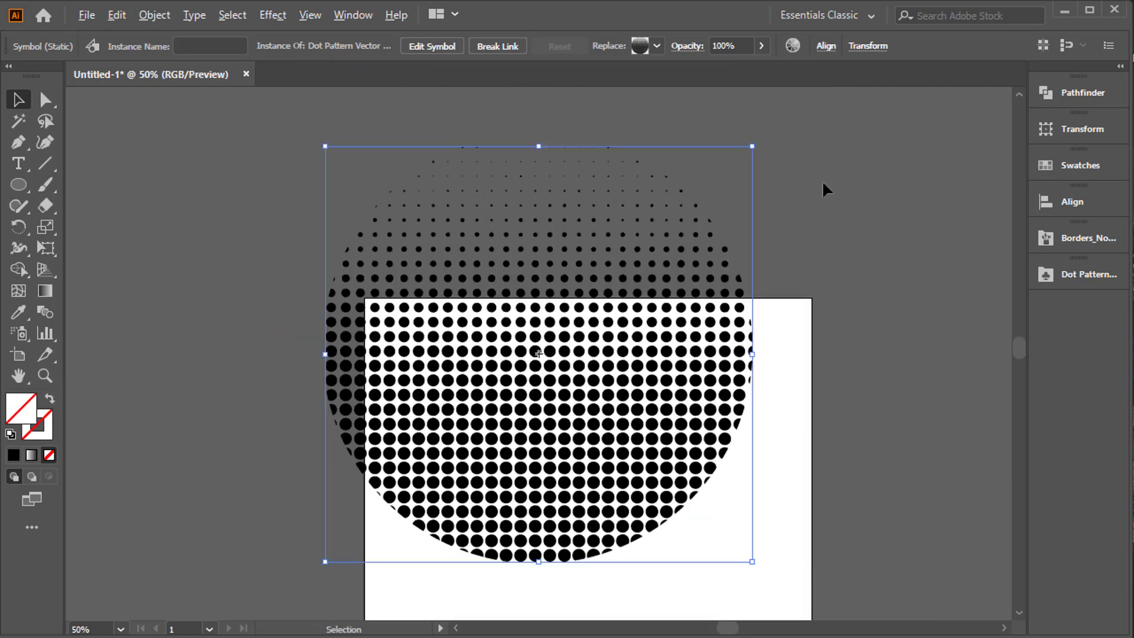
{"action": "left_click_drag", "start_coordinate": [753, 149], "coordinate": [659, 239]}
{"action": "left_click_drag", "start_coordinate": [577, 319], "coordinate": [599, 429]}
{"action": "key", "text": "ctrl+plus"}
{"action": "key", "text": "ctrl+plus"}
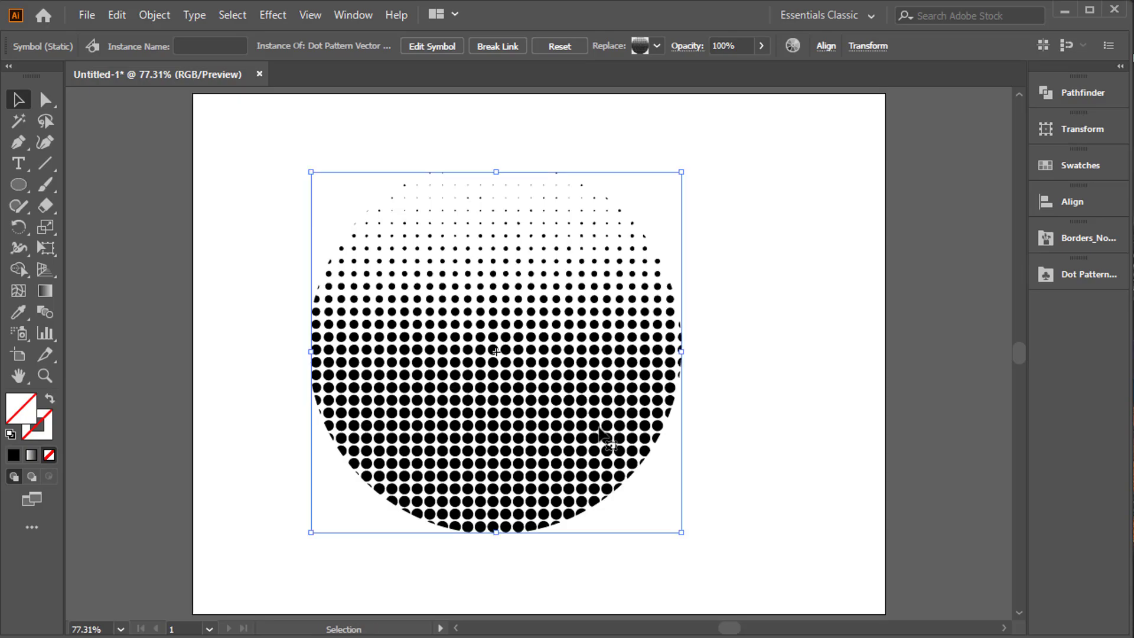
{"action": "left_click_drag", "start_coordinate": [716, 322], "coordinate": [757, 328]}
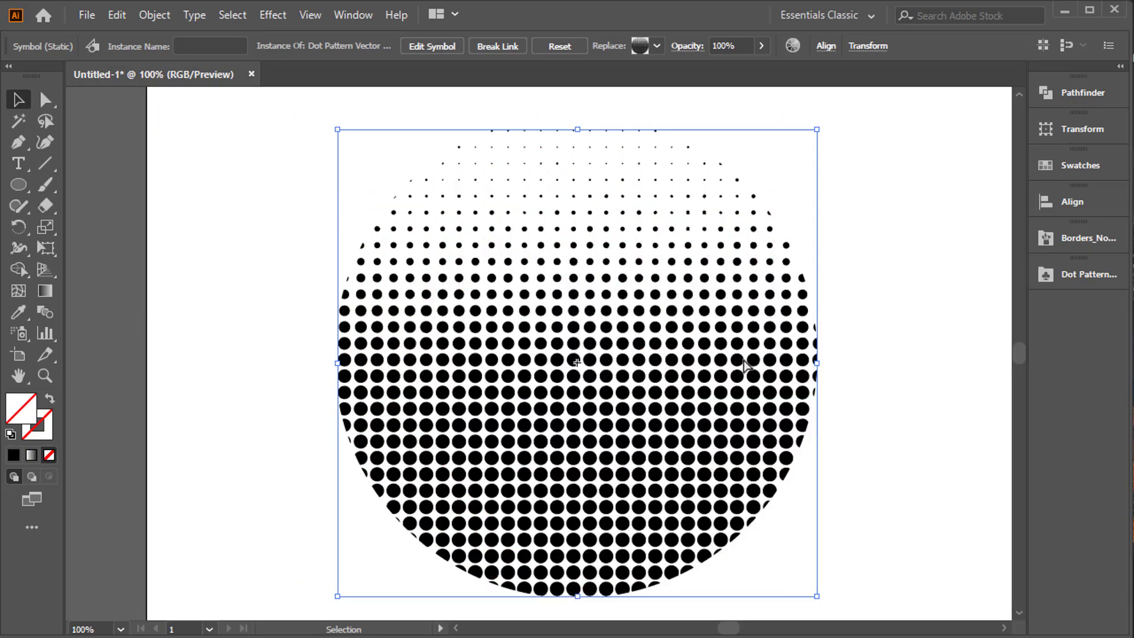
Add the letter a as point text beside the dotted circle, enlarge it greatly and shift it toward the circle.
{"action": "left_click_drag", "start_coordinate": [15, 163], "coordinate": [107, 165]}
{"action": "left_click", "coordinate": [222, 286]}
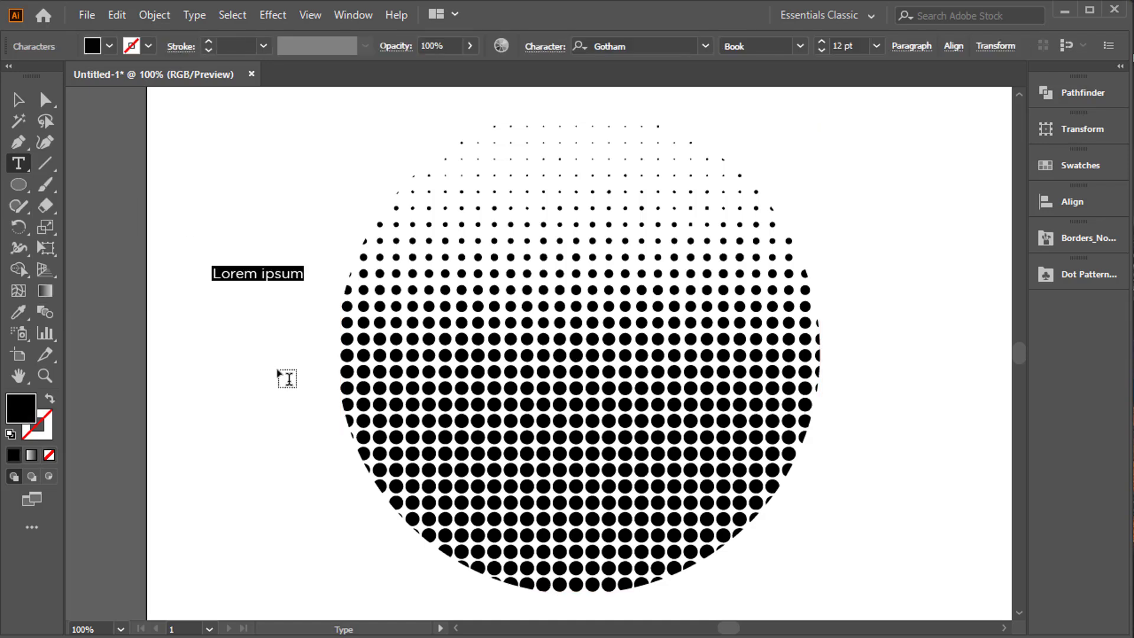
{"action": "type", "text": "a"}
{"action": "left_click", "coordinate": [17, 104]}
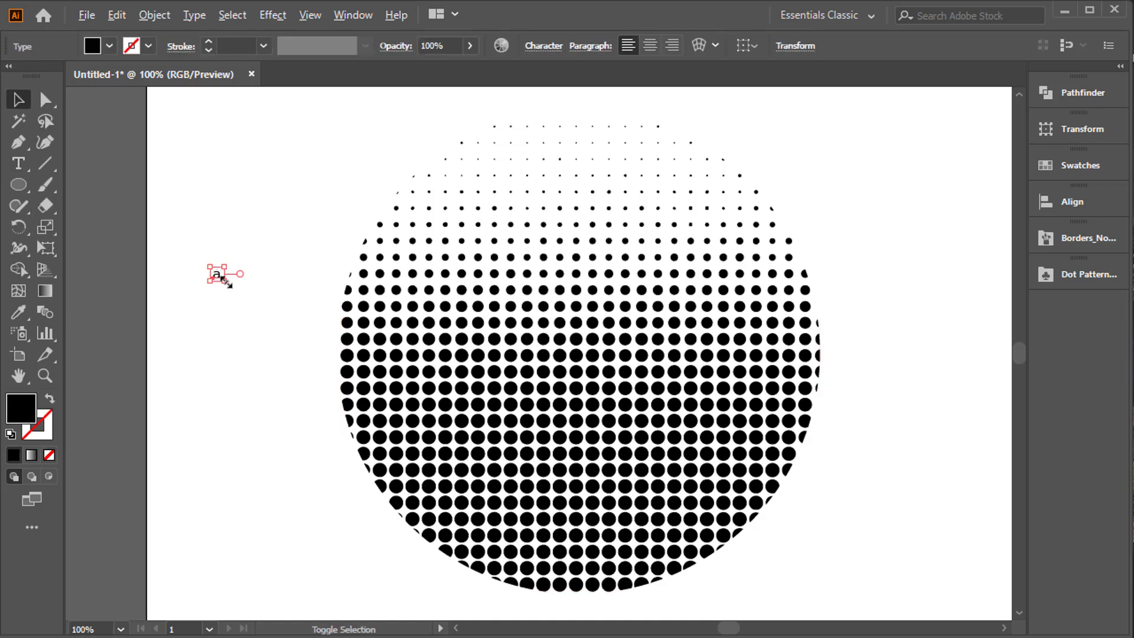
{"action": "left_click_drag", "start_coordinate": [224, 278], "coordinate": [334, 400]}
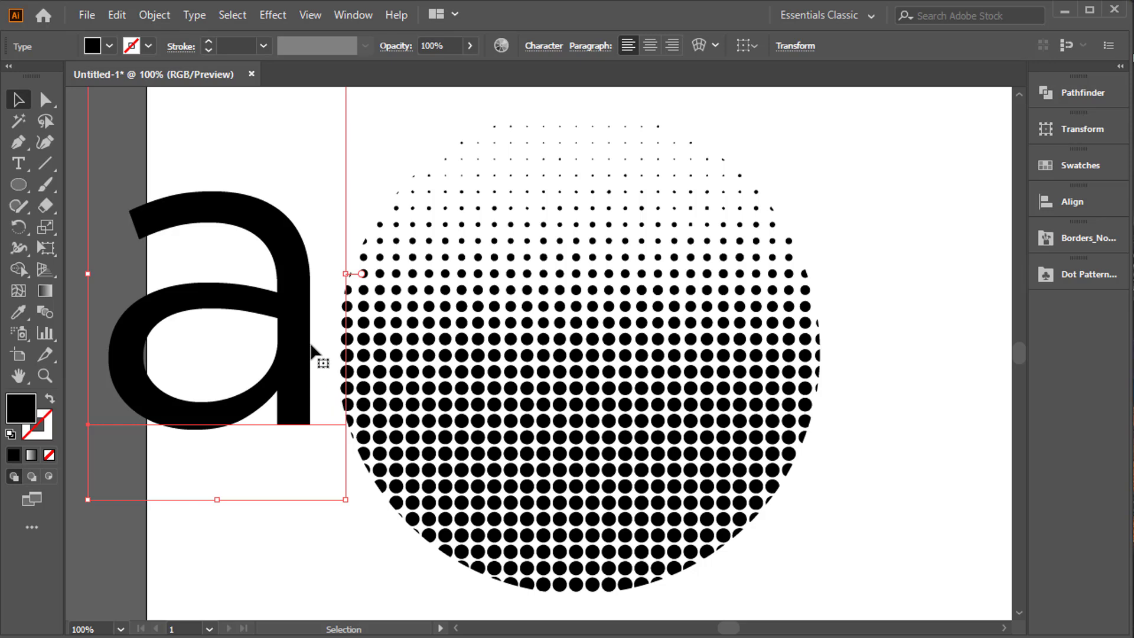
{"action": "left_click_drag", "start_coordinate": [301, 330], "coordinate": [345, 344]}
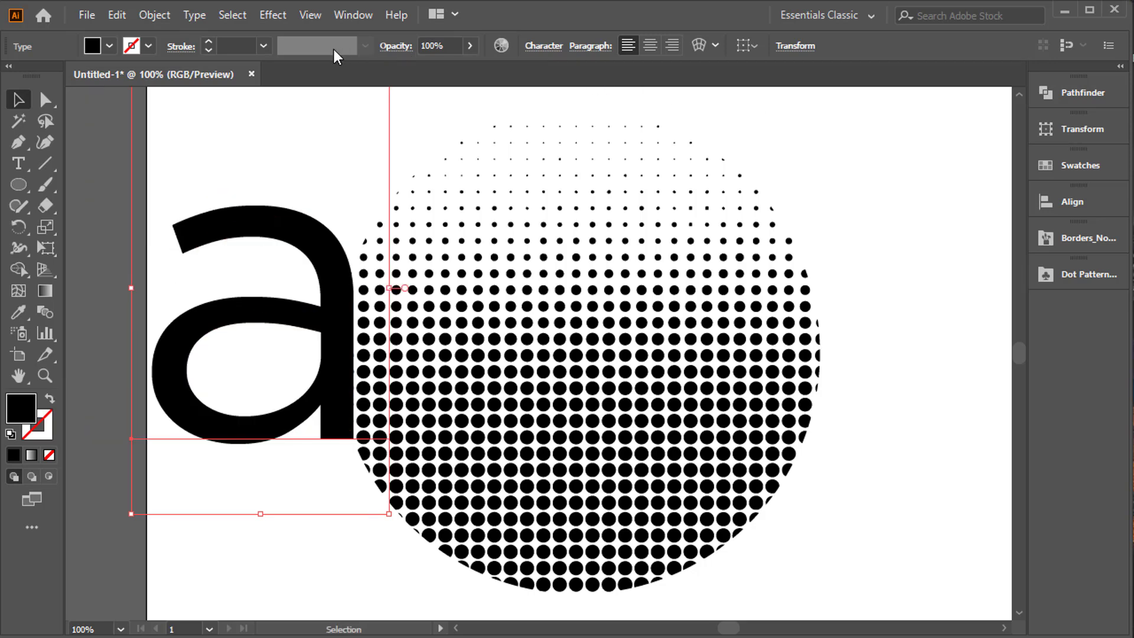
Change the letter's font to Ethnocentric.
{"action": "left_click", "coordinate": [545, 47]}
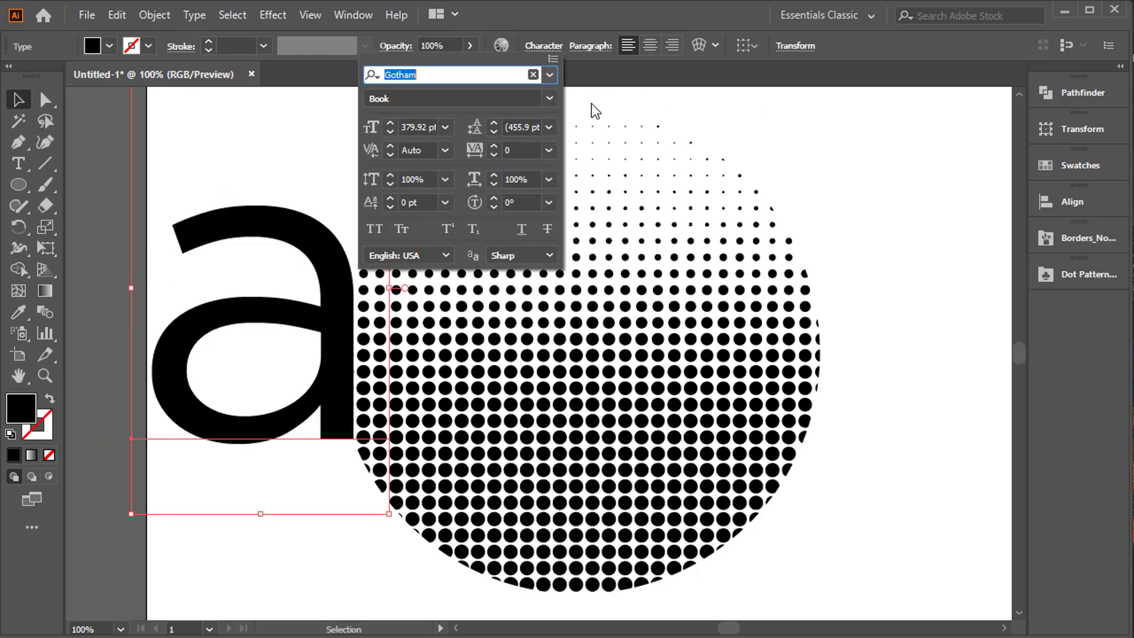
{"action": "type", "text": "ent"}
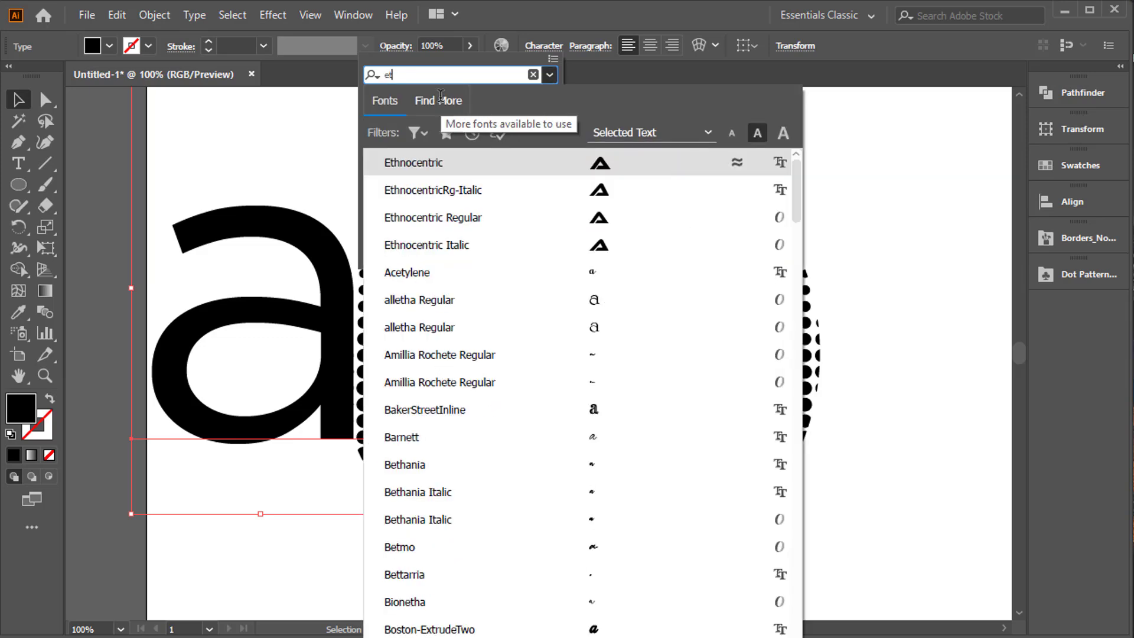
{"action": "key", "text": "Return"}
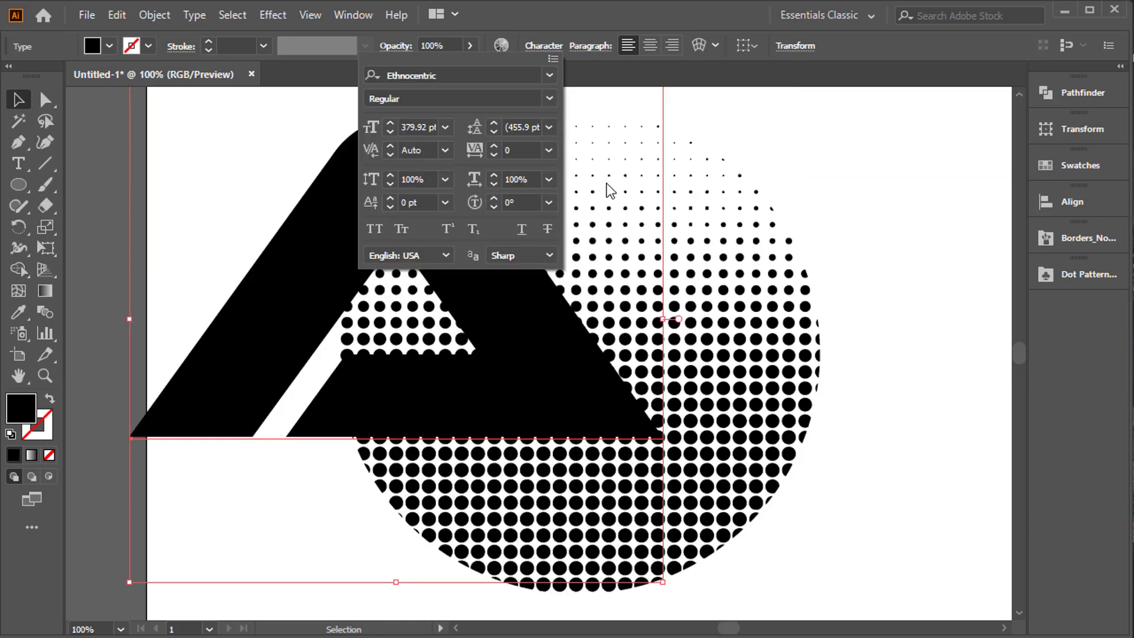
{"action": "left_click", "coordinate": [492, 282]}
Move the letter A over the centre of the dotted circle and scale it down to fit within it.
{"action": "left_click_drag", "start_coordinate": [473, 234], "coordinate": [656, 241]}
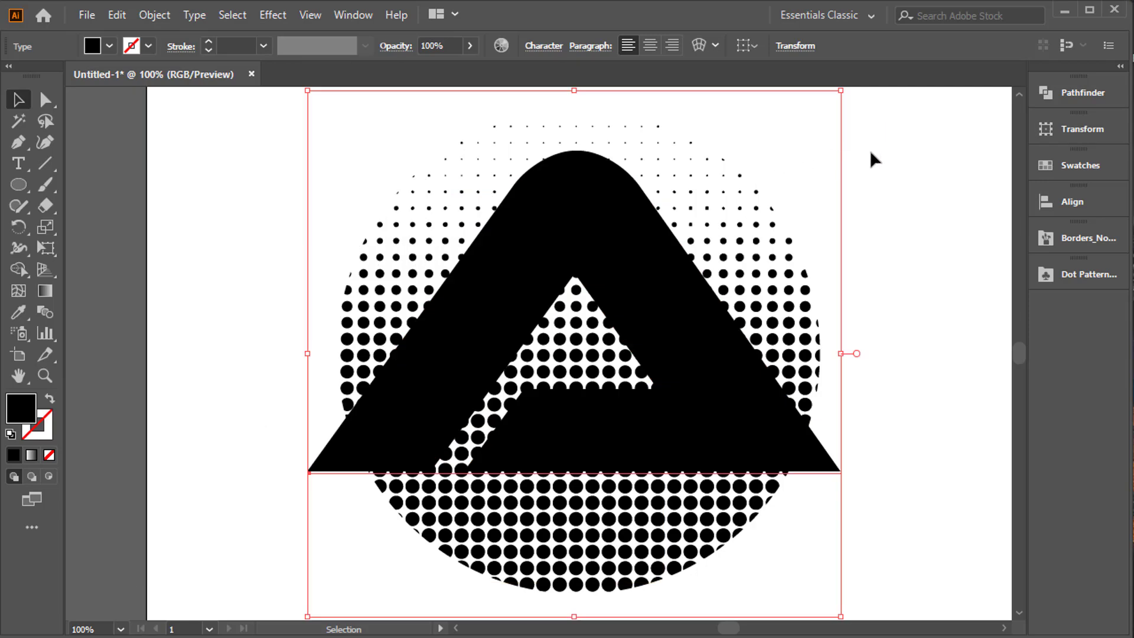
{"action": "left_click_drag", "start_coordinate": [841, 615], "coordinate": [749, 501]}
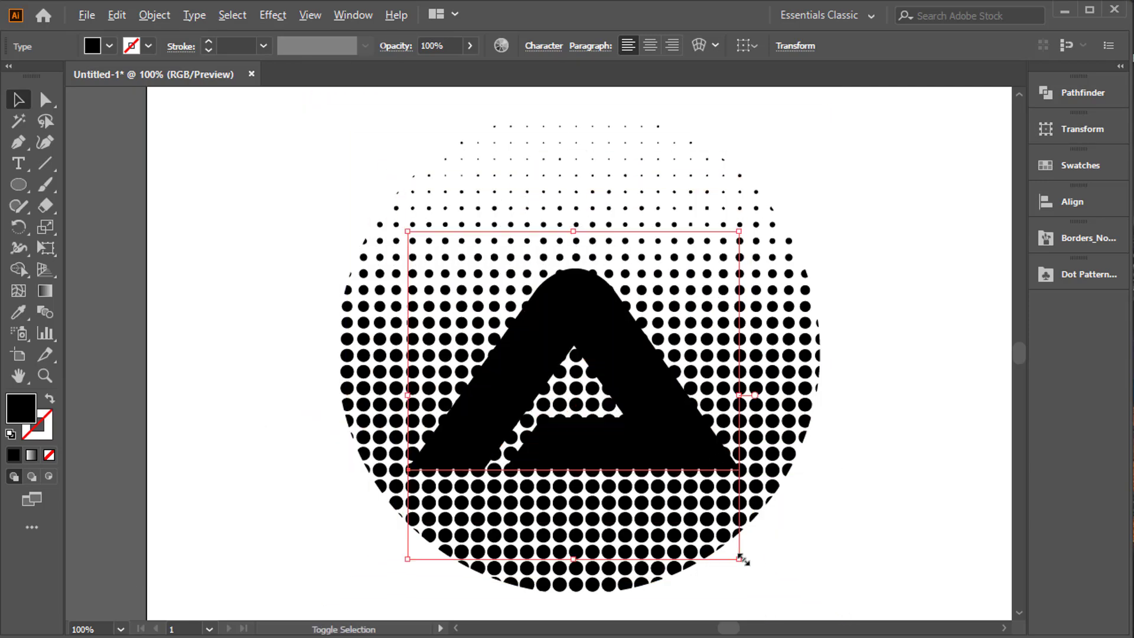
{"action": "left_click_drag", "start_coordinate": [739, 558], "coordinate": [763, 583]}
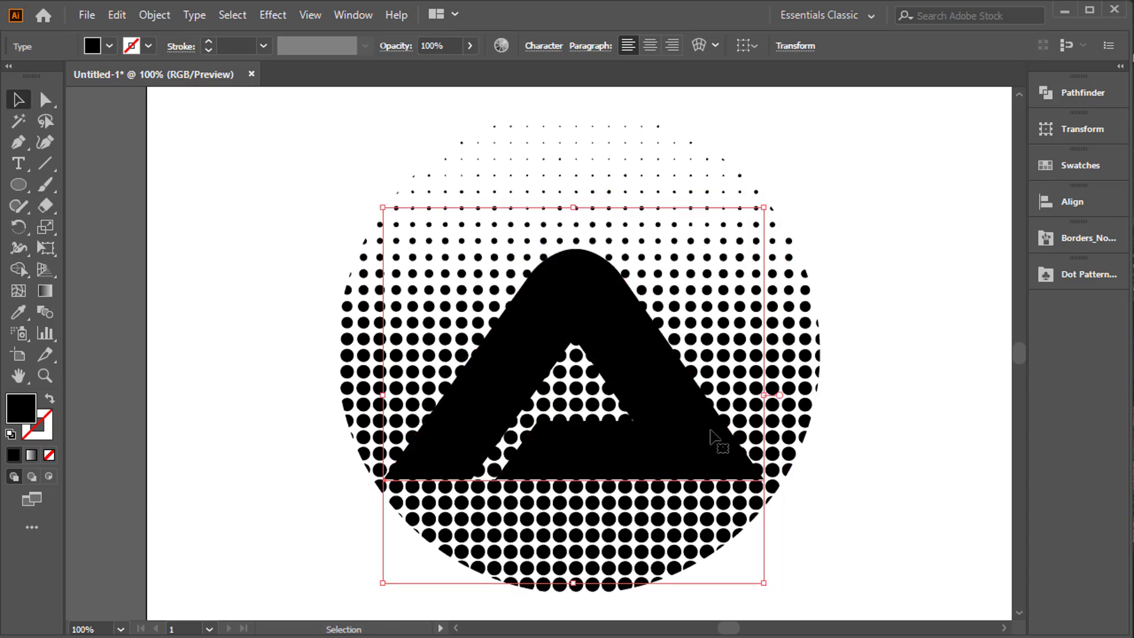
Examine the object commands available for the letter A and the dotted circle when both are selected.
{"action": "left_click", "coordinate": [964, 437]}
{"action": "left_click_drag", "start_coordinate": [174, 185], "coordinate": [886, 593]}
{"action": "scroll", "coordinate": [525, 260], "scroll_direction": "up", "scroll_amount": 3}
{"action": "right_click", "coordinate": [528, 232]}
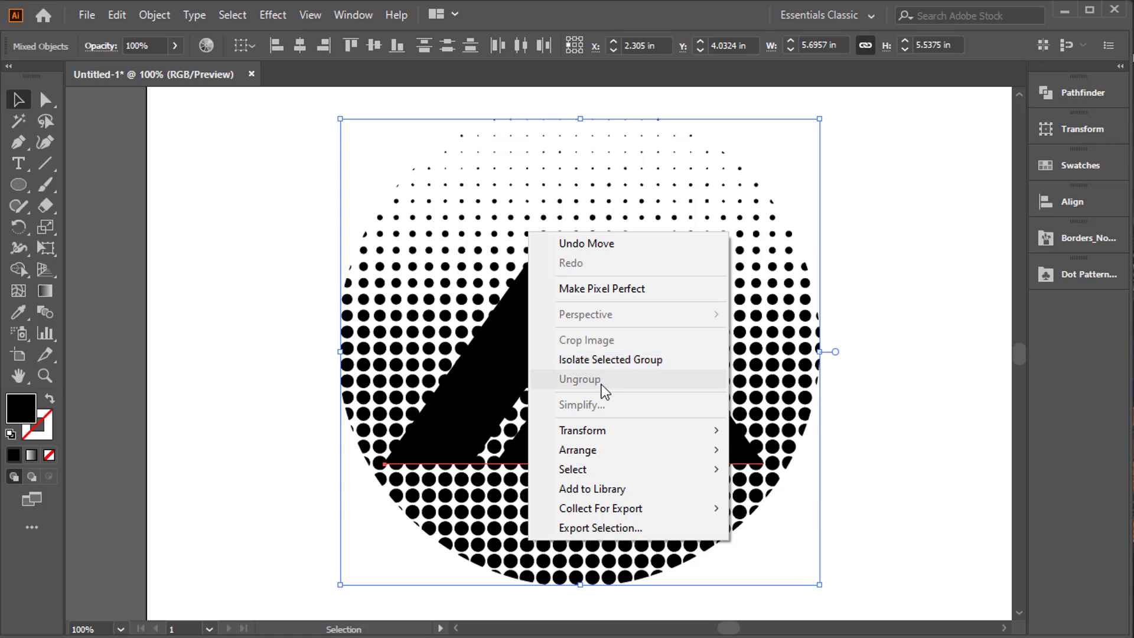
{"action": "left_click", "coordinate": [278, 382]}
{"action": "left_click", "coordinate": [592, 299]}
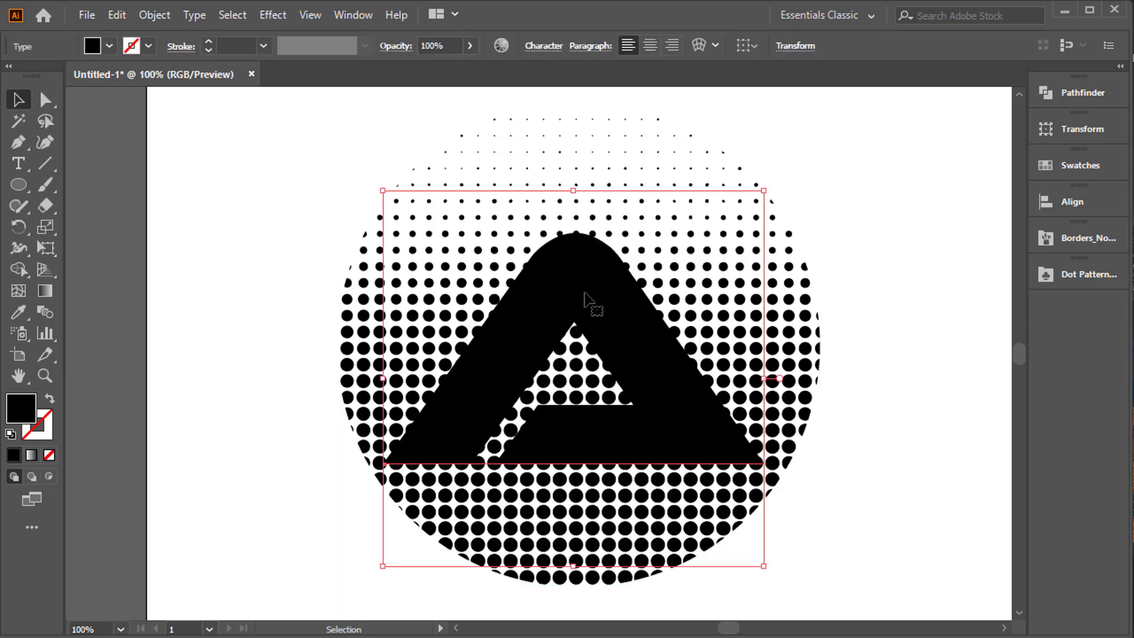
{"action": "key", "text": "ctrl+a"}
{"action": "right_click", "coordinate": [485, 278]}
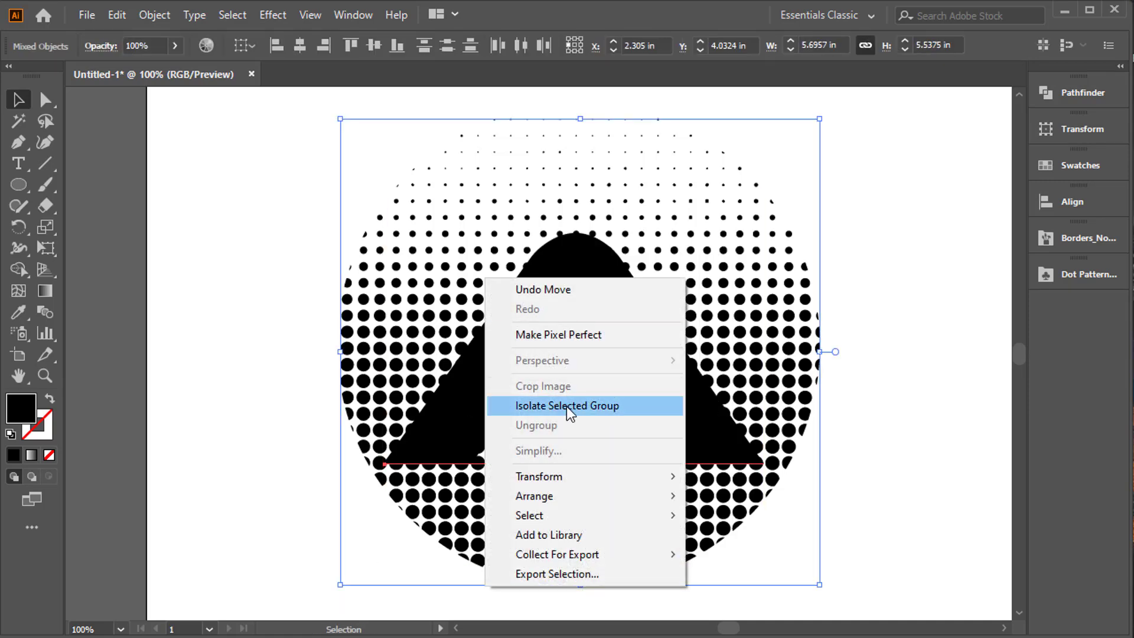
{"action": "left_click", "coordinate": [296, 387]}
Bring the letter A to the front and recheck the object commands for it together with the dotted circle.
{"action": "left_click_drag", "start_coordinate": [556, 342], "coordinate": [609, 388]}
{"action": "right_click", "coordinate": [588, 359]}
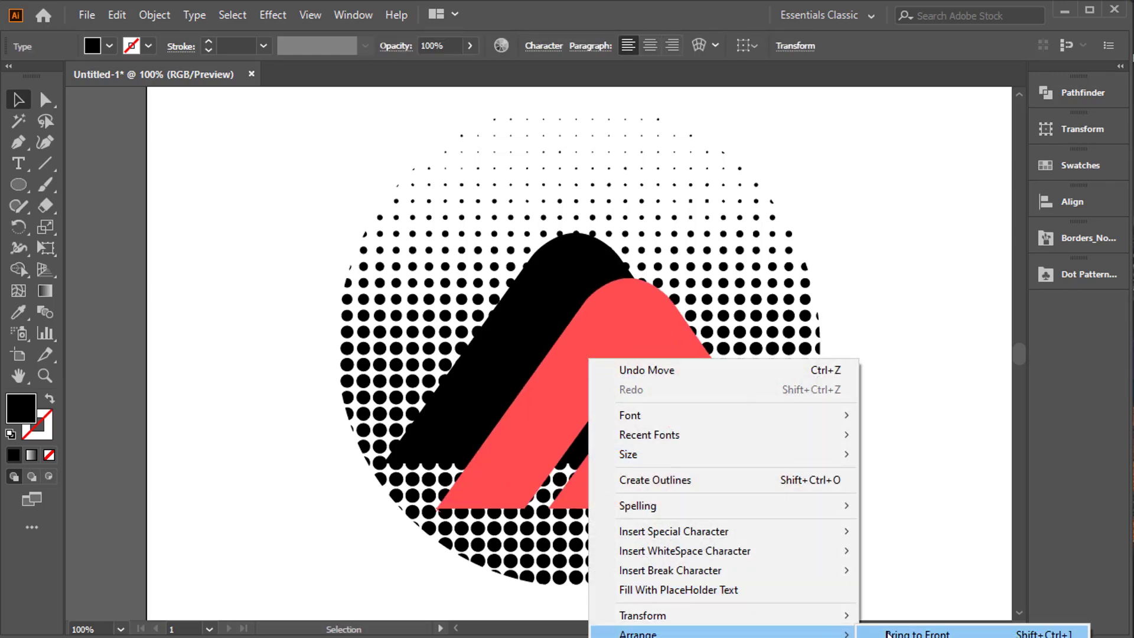
{"action": "left_click", "coordinate": [939, 633]}
{"action": "left_click_drag", "start_coordinate": [198, 153], "coordinate": [759, 482]}
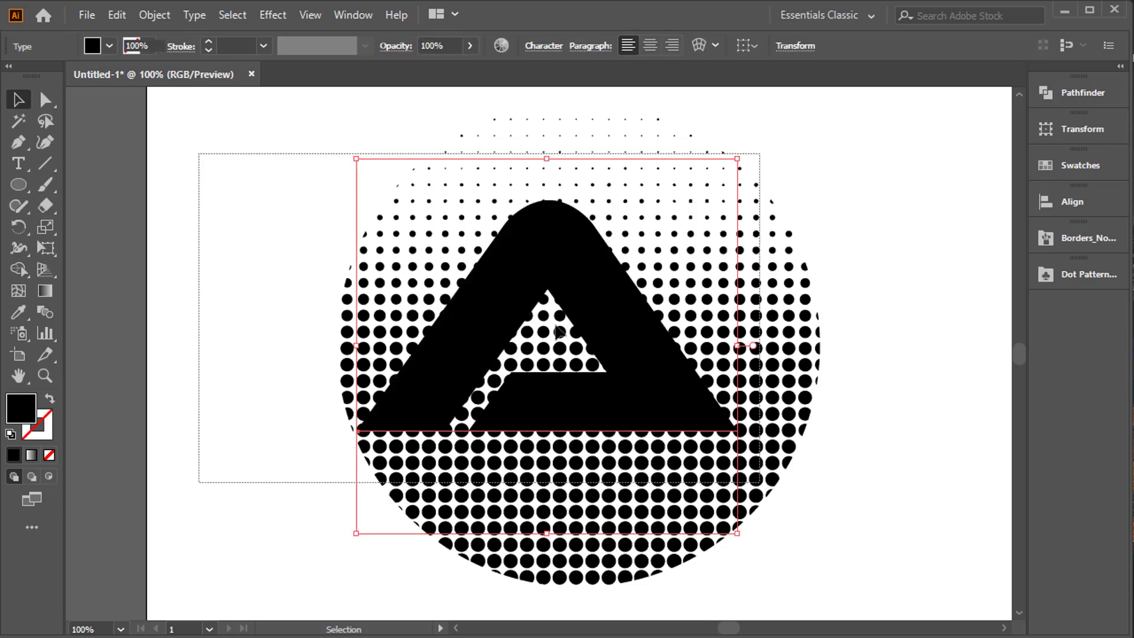
{"action": "right_click", "coordinate": [550, 288]}
{"action": "left_click", "coordinate": [854, 451]}
Delete the letter A, leaving only the dotted circle selected.
{"action": "left_click_drag", "start_coordinate": [638, 345], "coordinate": [679, 371]}
{"action": "key", "text": "Delete"}
{"action": "left_click", "coordinate": [591, 306]}
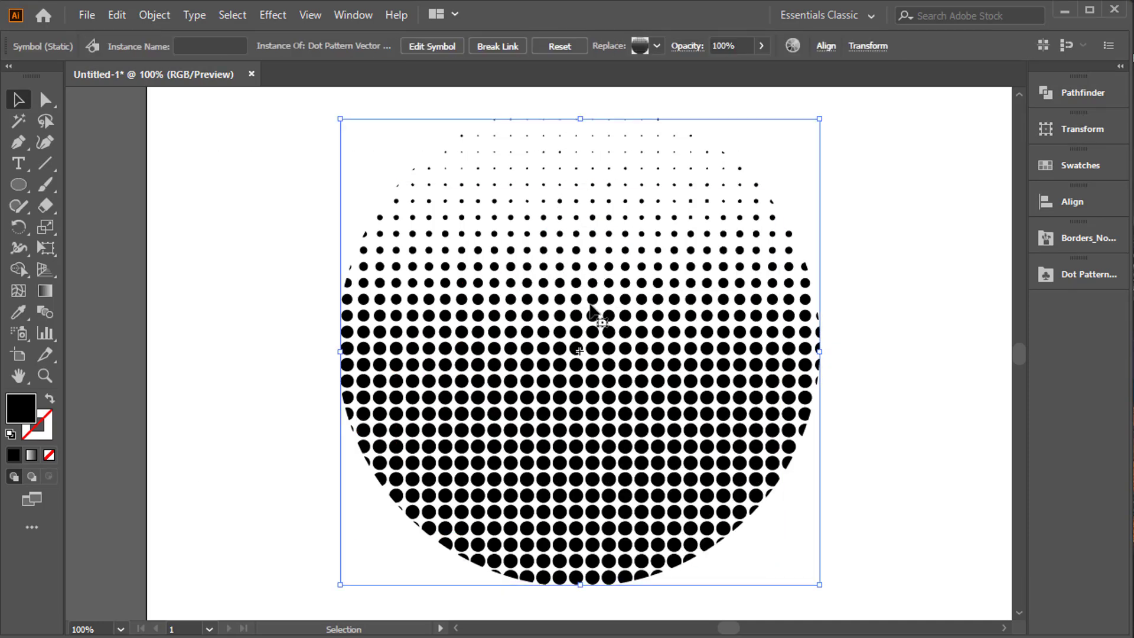
Add a new letter A in Ethnocentric, enlarge it and position it over the middle of the dotted circle.
{"action": "left_click", "coordinate": [18, 163]}
{"action": "left_click", "coordinate": [253, 261]}
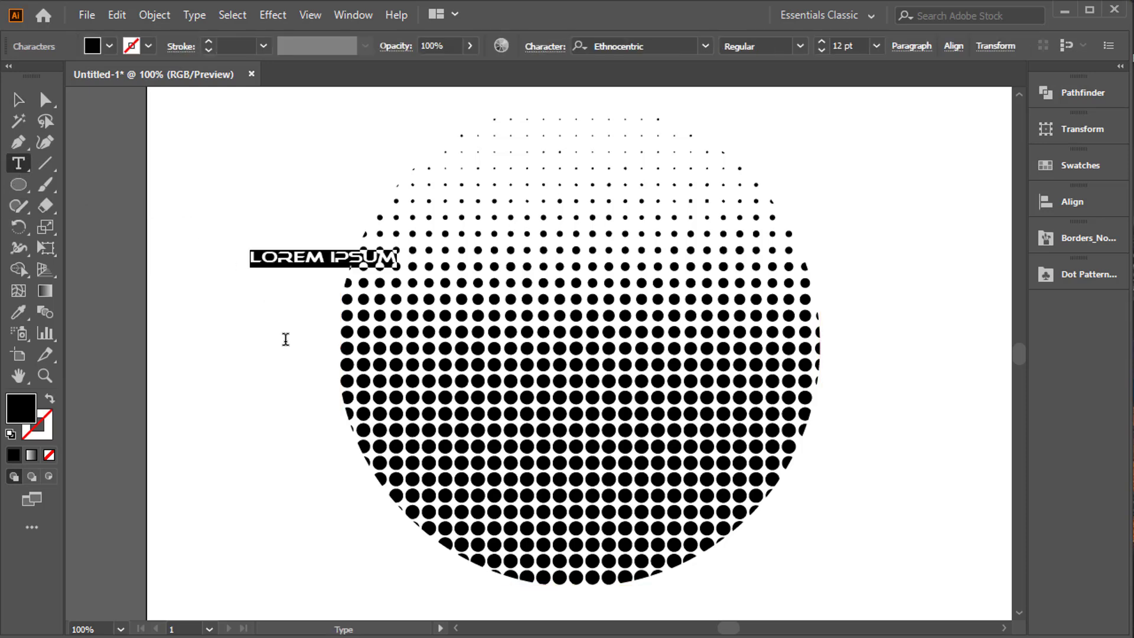
{"action": "type", "text": "A"}
{"action": "key", "text": "Escape"}
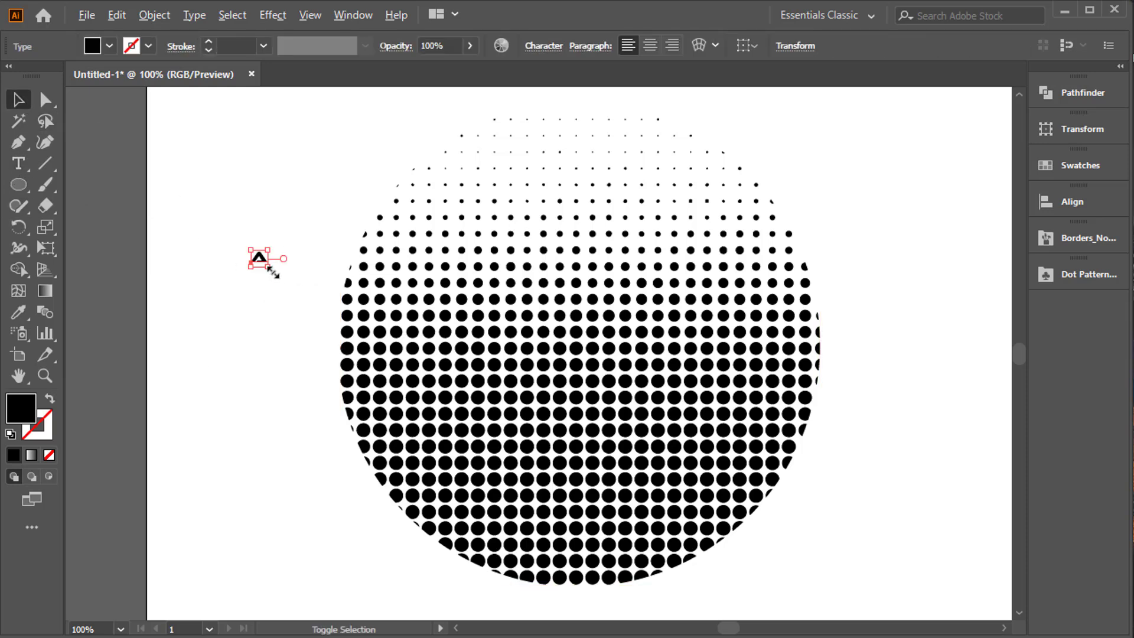
{"action": "left_click_drag", "start_coordinate": [270, 268], "coordinate": [429, 414]}
{"action": "left_click_drag", "start_coordinate": [347, 262], "coordinate": [645, 399]}
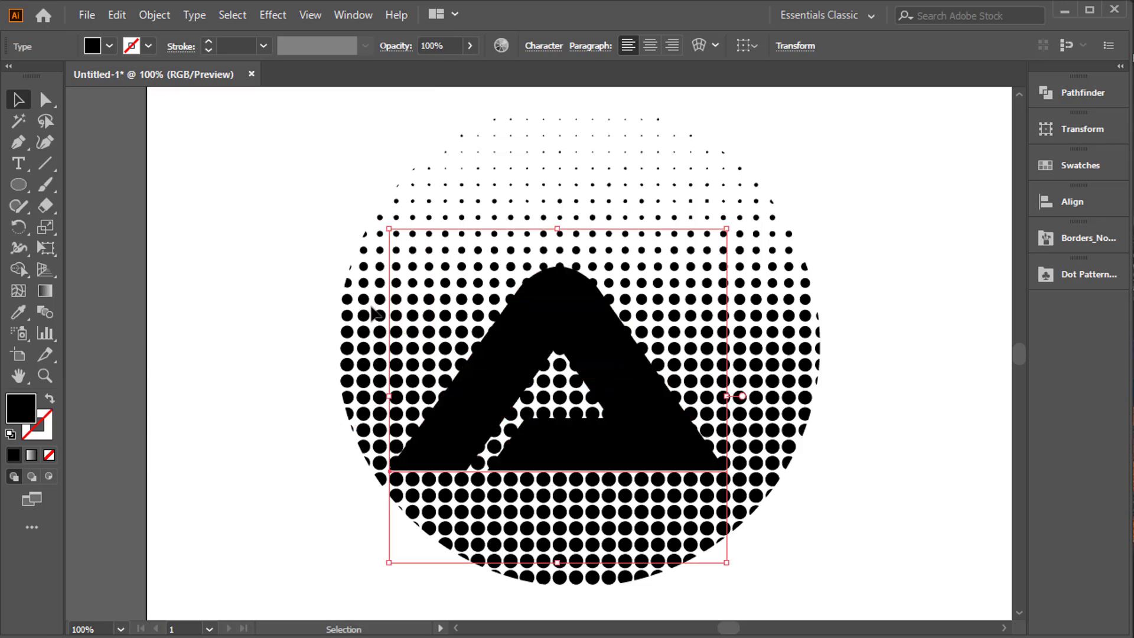
Check the object commands for the new letter and dotted circle together, and delete the dotted circle.
{"action": "left_click_drag", "start_coordinate": [261, 262], "coordinate": [418, 502]}
{"action": "right_click", "coordinate": [590, 341]}
{"action": "left_click", "coordinate": [997, 471]}
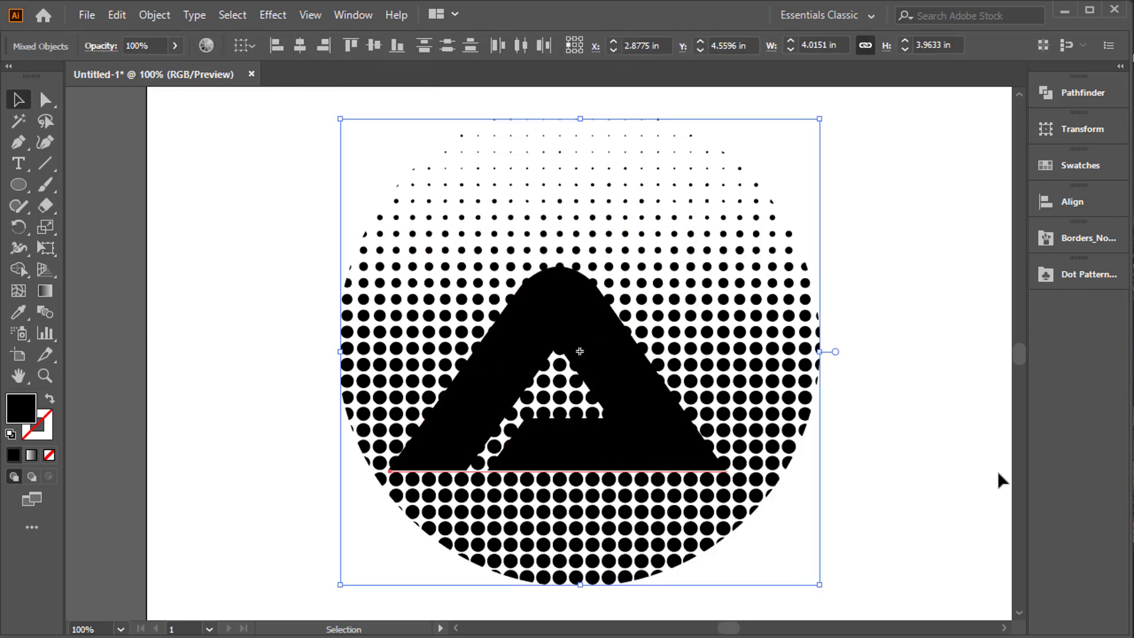
{"action": "left_click", "coordinate": [581, 358]}
{"action": "key", "text": "Delete"}
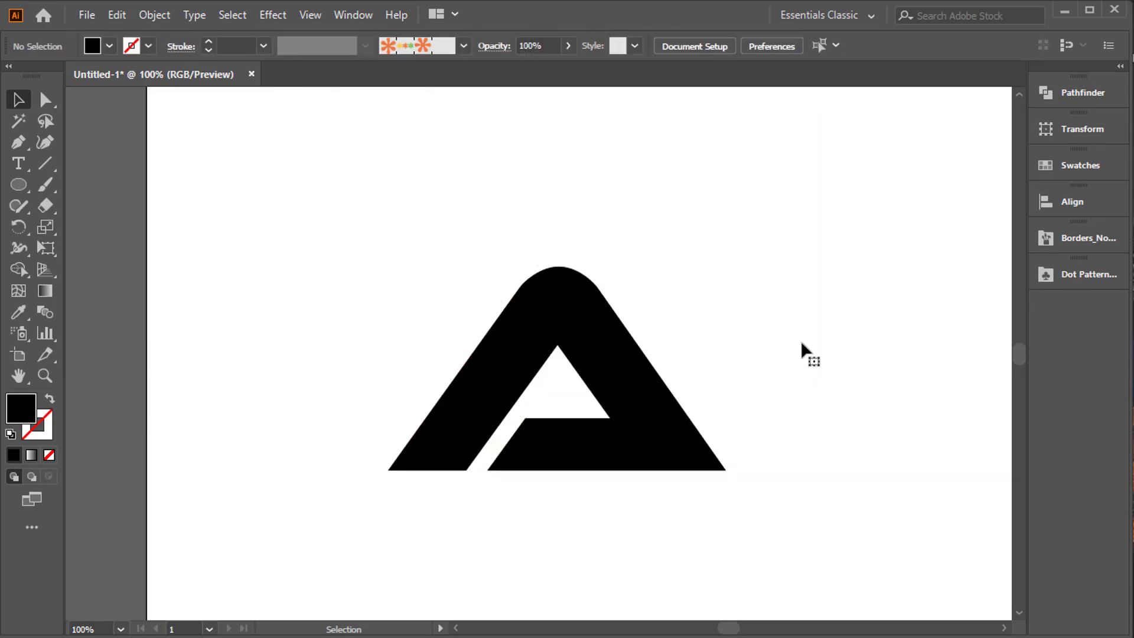
Place the round fading dot symbol from the Dot Pattern Vector Pack over the letter A and send it to the back.
{"action": "left_click", "coordinate": [1047, 275]}
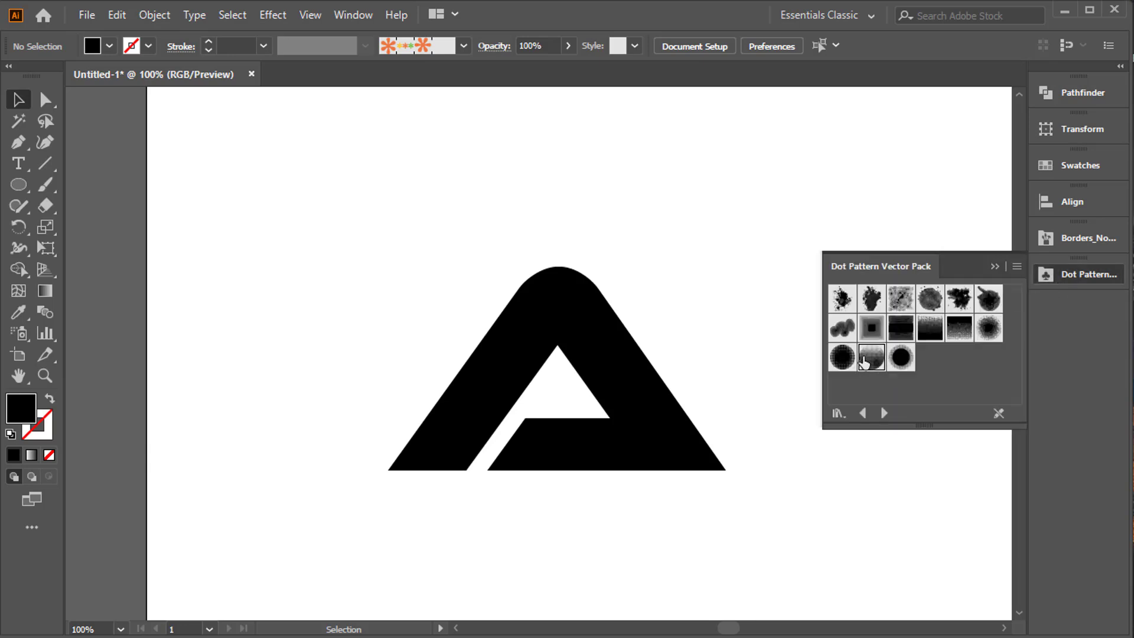
{"action": "left_click_drag", "start_coordinate": [863, 358], "coordinate": [573, 276]}
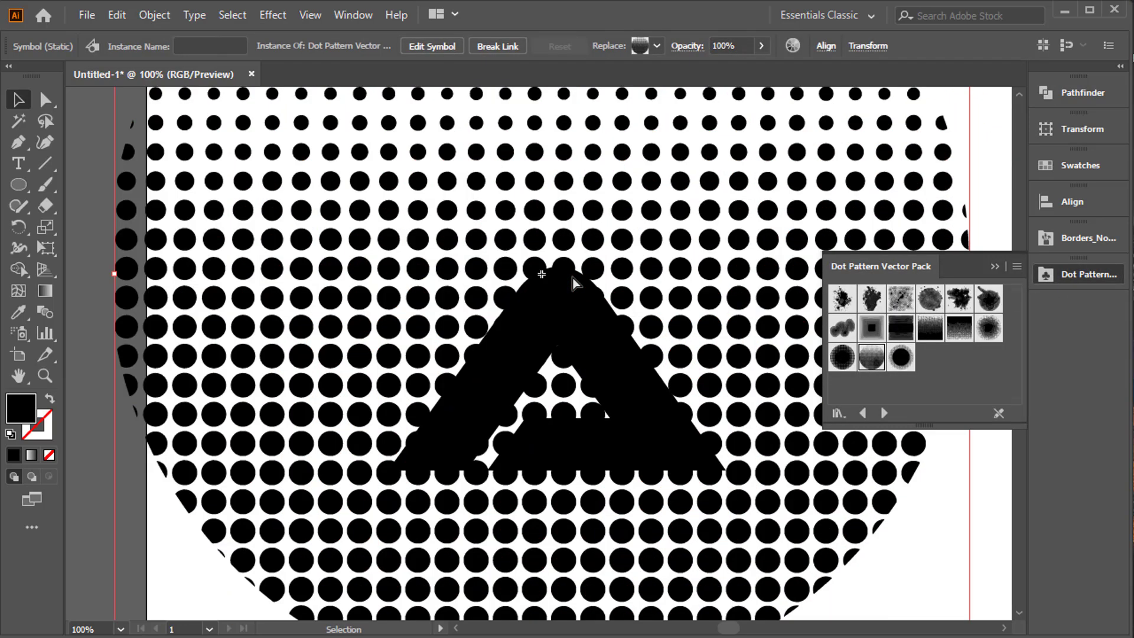
{"action": "key", "text": "ctrl+minus"}
{"action": "key", "text": "ctrl+minus"}
{"action": "left_click_drag", "start_coordinate": [586, 395], "coordinate": [644, 415]}
{"action": "right_click", "coordinate": [625, 301]}
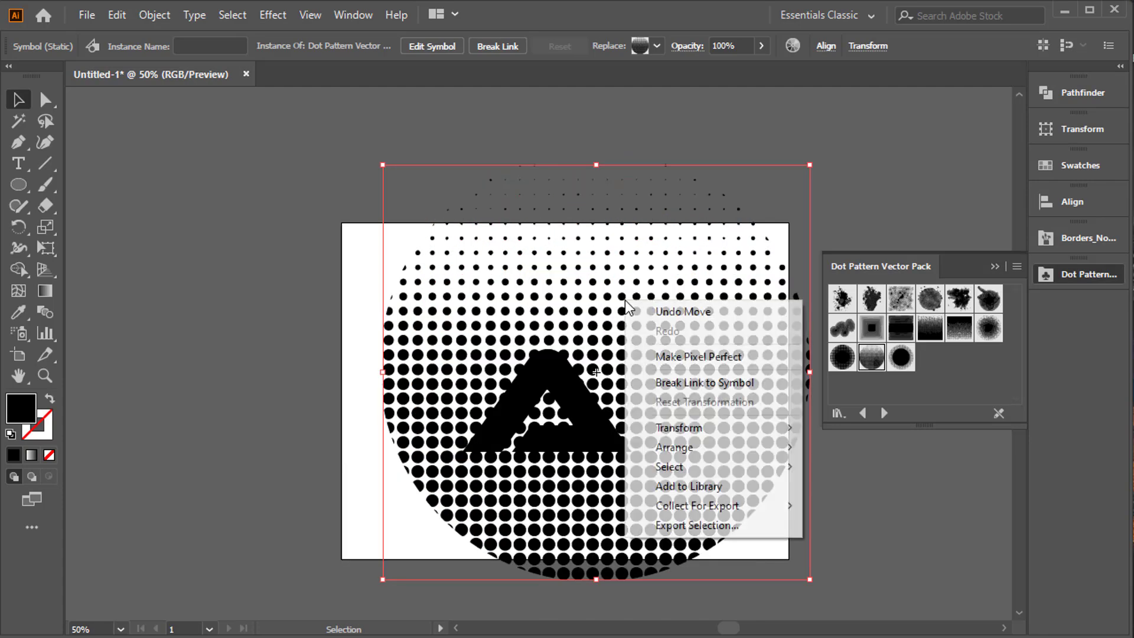
{"action": "mouse_move", "coordinate": [770, 452]}
{"action": "left_click", "coordinate": [859, 505]}
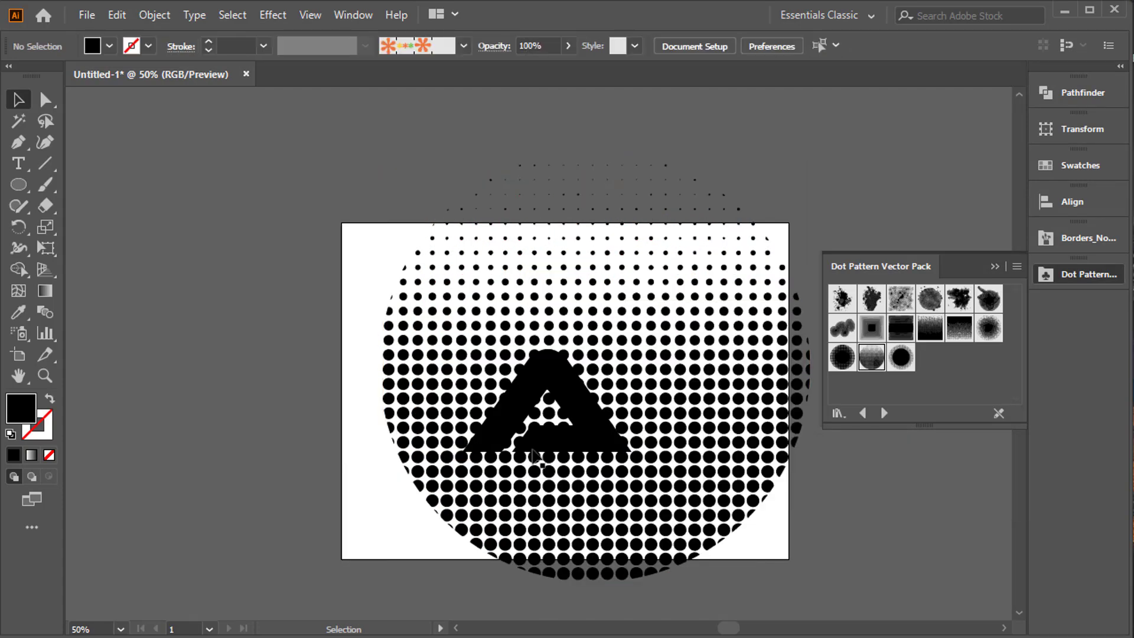
Check which object commands are available for the letter A and the dotted circle together.
{"action": "right_click", "coordinate": [526, 316]}
{"action": "left_click", "coordinate": [254, 453]}
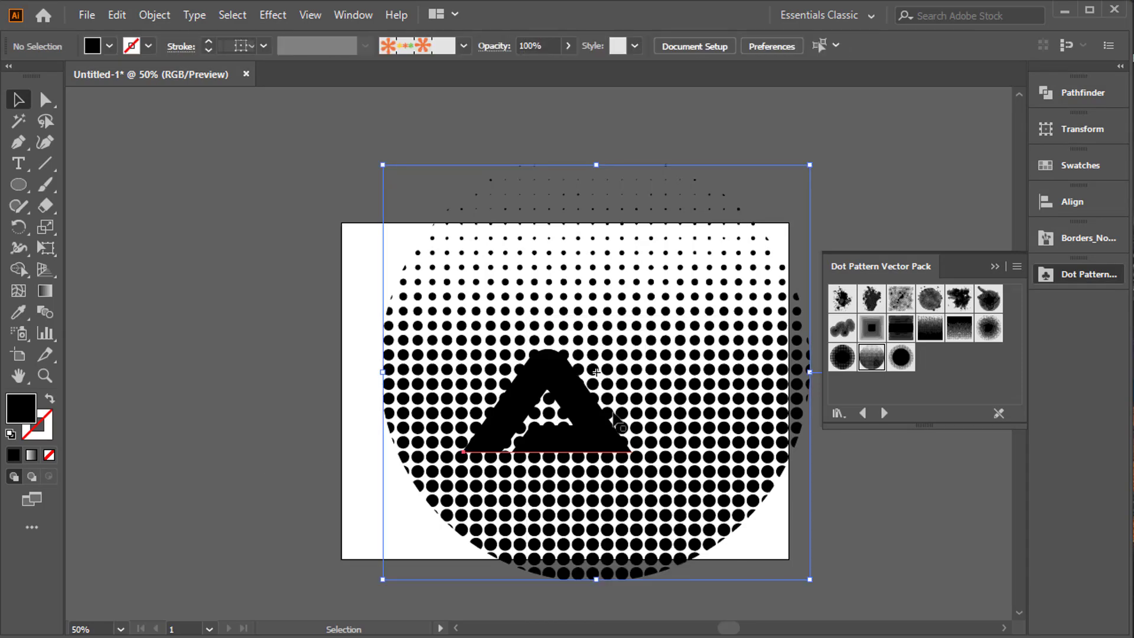
{"action": "left_click", "coordinate": [608, 434]}
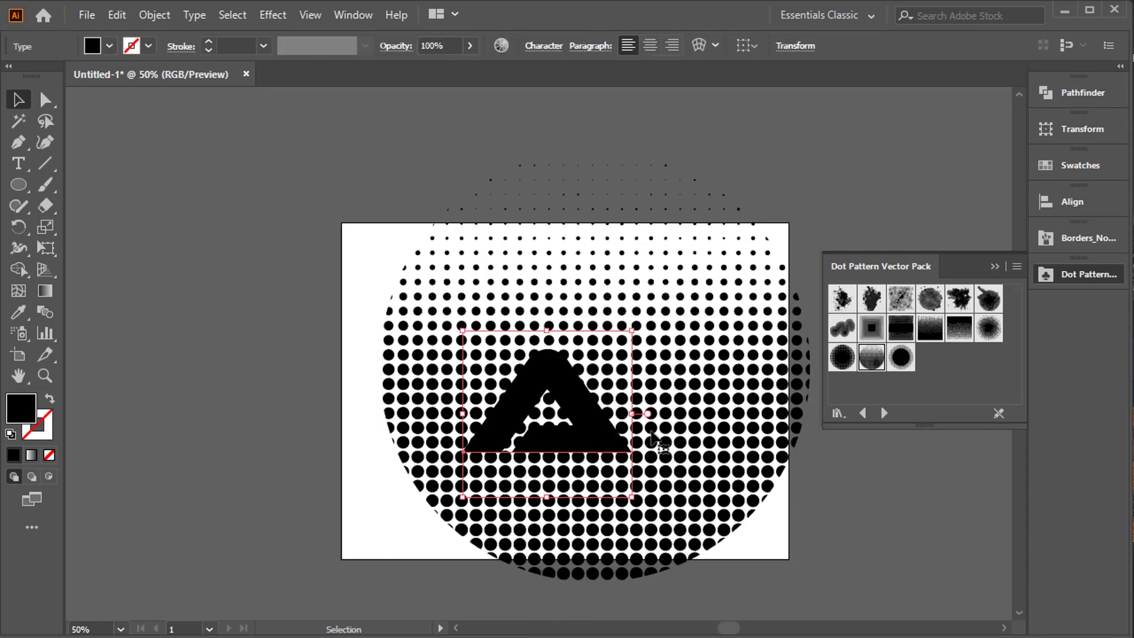
{"action": "key", "text": "ctrl+equal"}
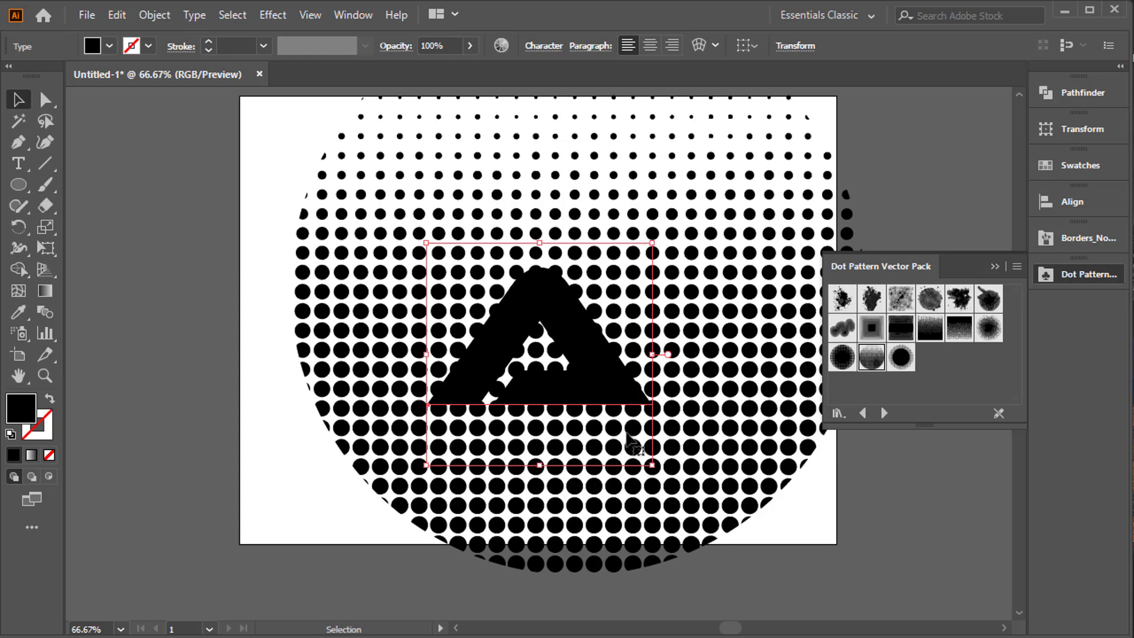
{"action": "key", "text": "ctrl+a"}
{"action": "key", "text": "ctrl+shift+o"}
{"action": "left_click", "coordinate": [116, 465]}
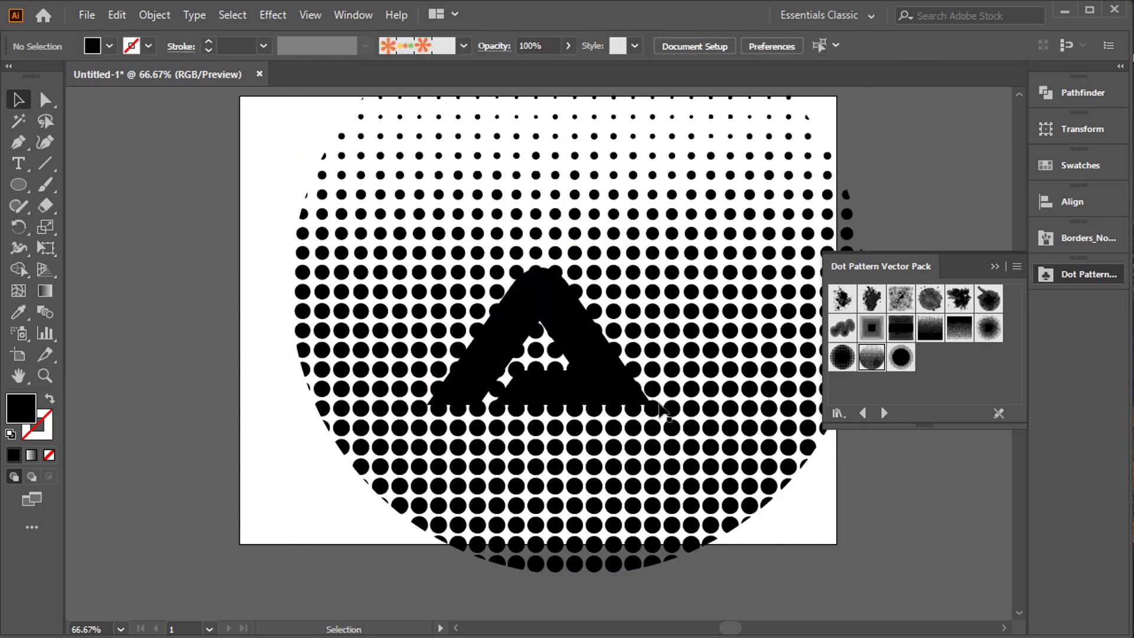
Enlarge the letter A to span most of the dotted circle and recheck the object commands for both.
{"action": "left_click", "coordinate": [663, 408]}
{"action": "left_click", "coordinate": [620, 402]}
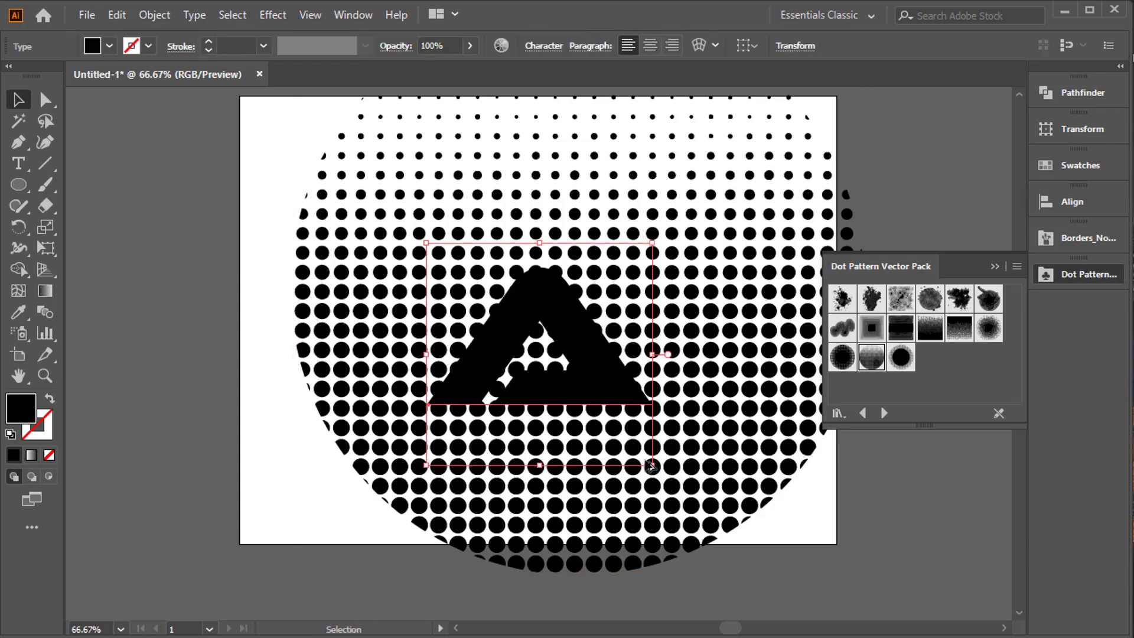
{"action": "left_click_drag", "start_coordinate": [654, 465], "coordinate": [759, 551]}
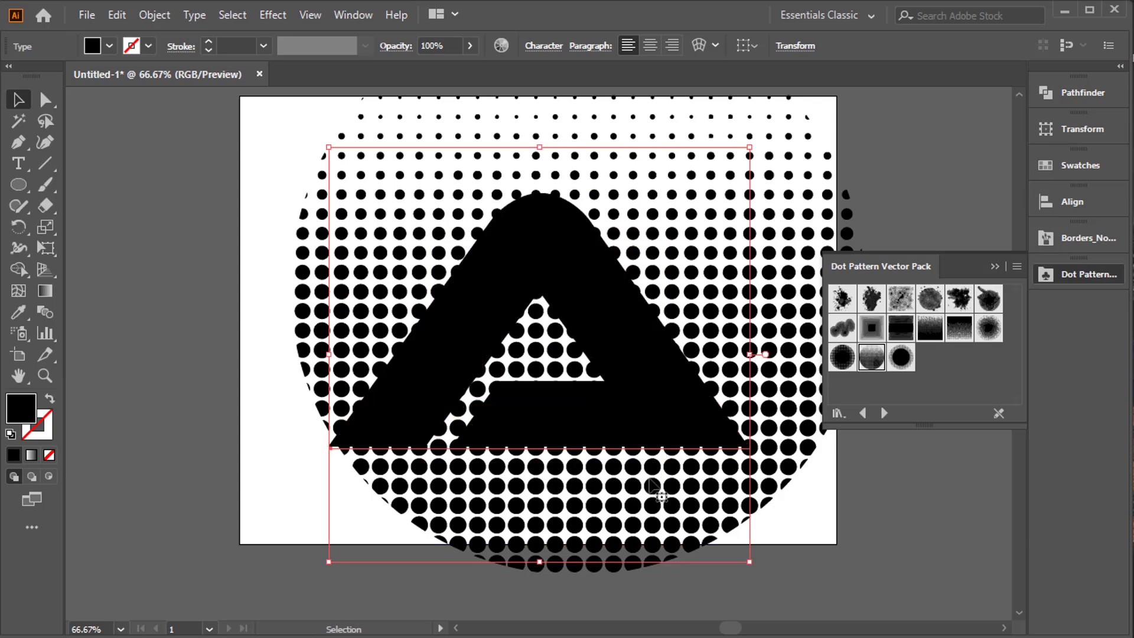
{"action": "key", "text": "ctrl+a"}
{"action": "right_click", "coordinate": [564, 291]}
{"action": "left_click", "coordinate": [327, 415]}
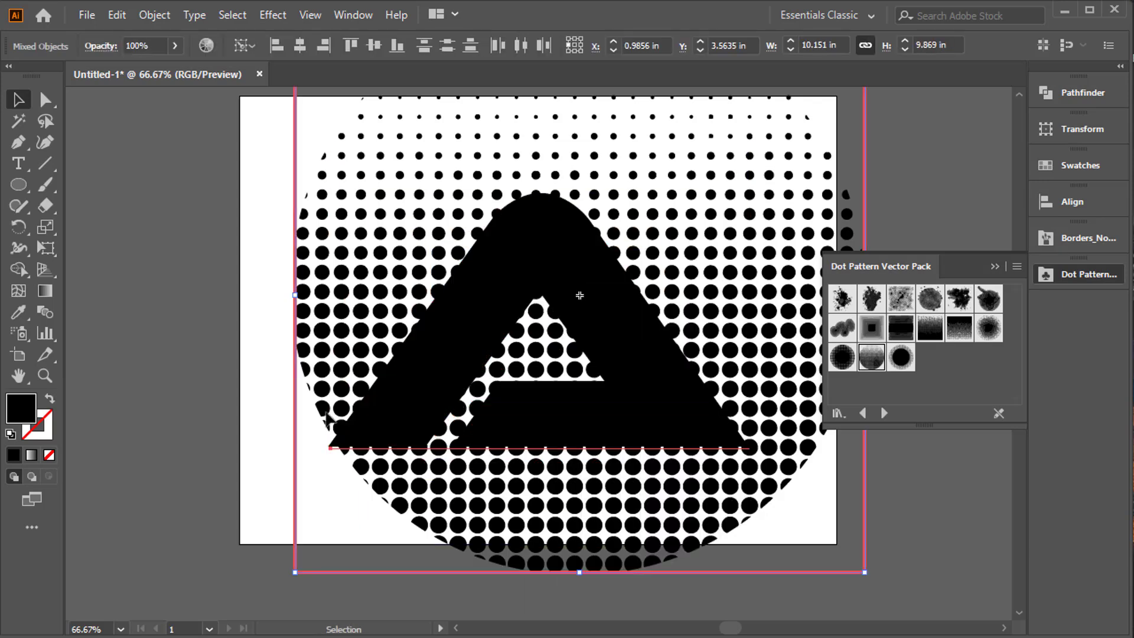
Shift the letter A slightly upward over the dotted circle and expand it into vector shapes.
{"action": "key", "text": "space"}
{"action": "left_click_drag", "start_coordinate": [384, 368], "coordinate": [346, 465]}
{"action": "left_click", "coordinate": [247, 270]}
{"action": "left_click_drag", "start_coordinate": [564, 366], "coordinate": [575, 349]}
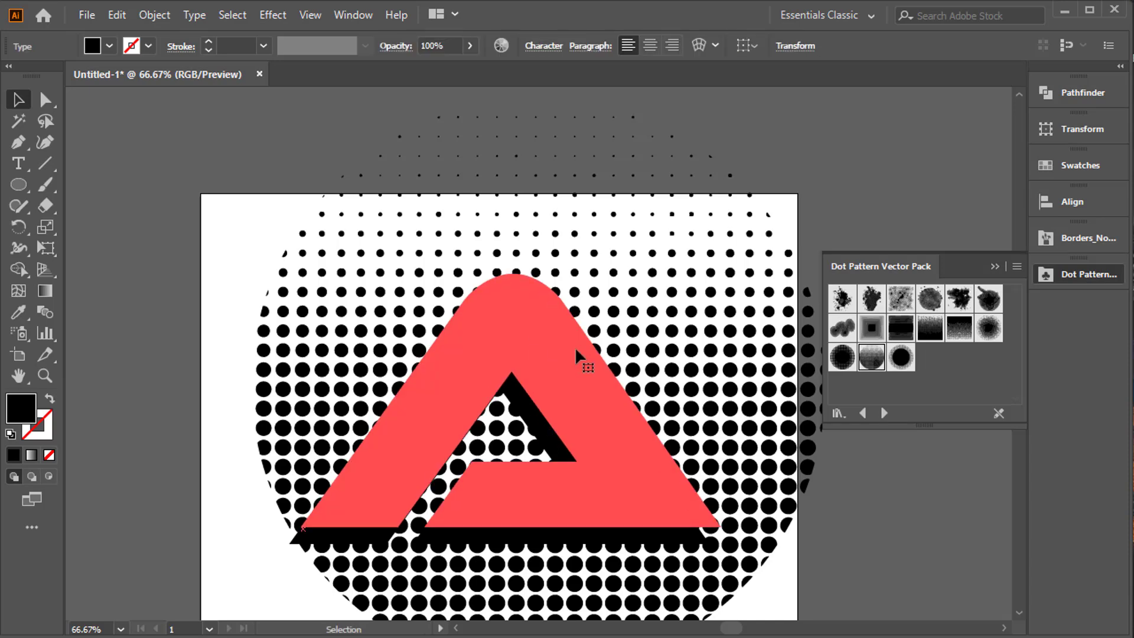
{"action": "left_click", "coordinate": [164, 13]}
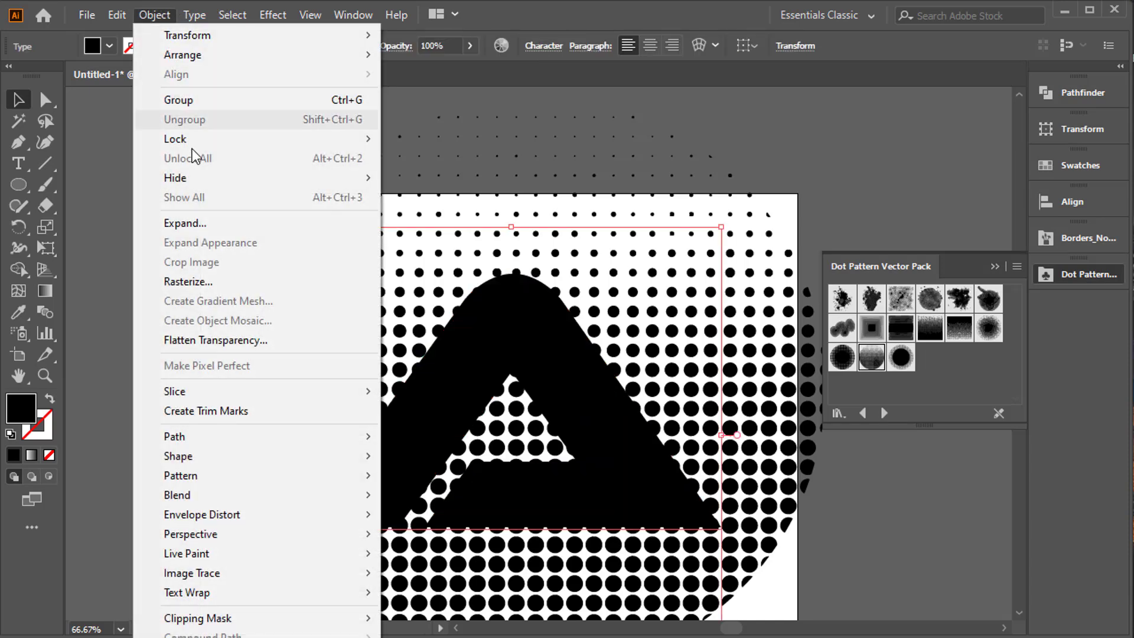
{"action": "left_click", "coordinate": [199, 229]}
{"action": "left_click", "coordinate": [522, 430]}
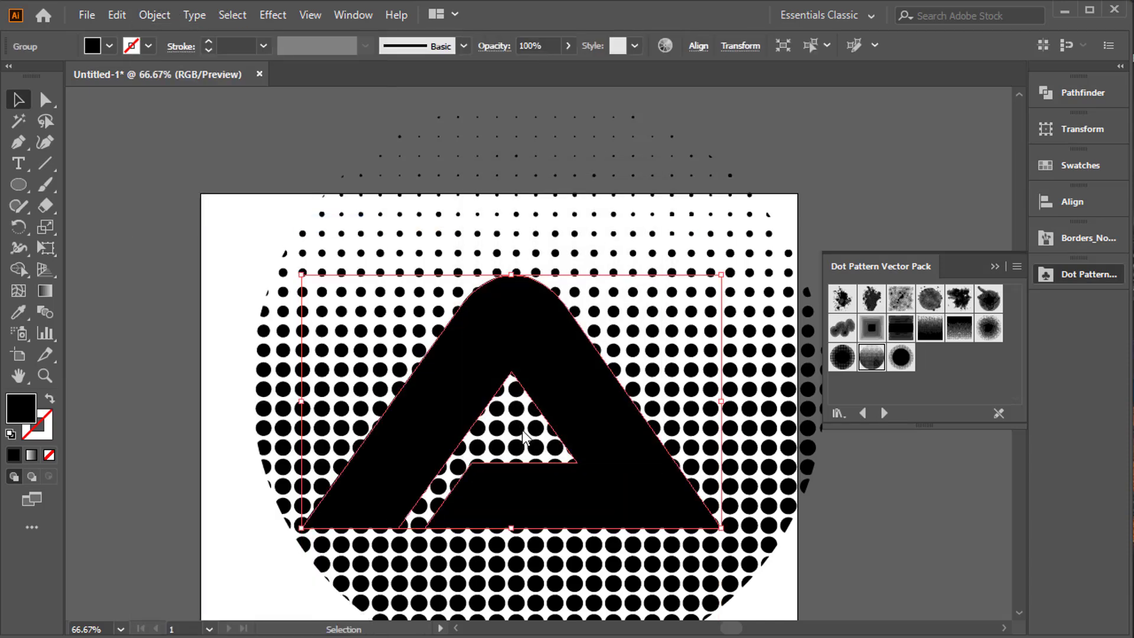
Examine the object commands and Pathfinder options for the expanded letter A together with the dotted circle.
{"action": "key", "text": "ctrl+a"}
{"action": "right_click", "coordinate": [466, 378]}
{"action": "left_click", "coordinate": [279, 399]}
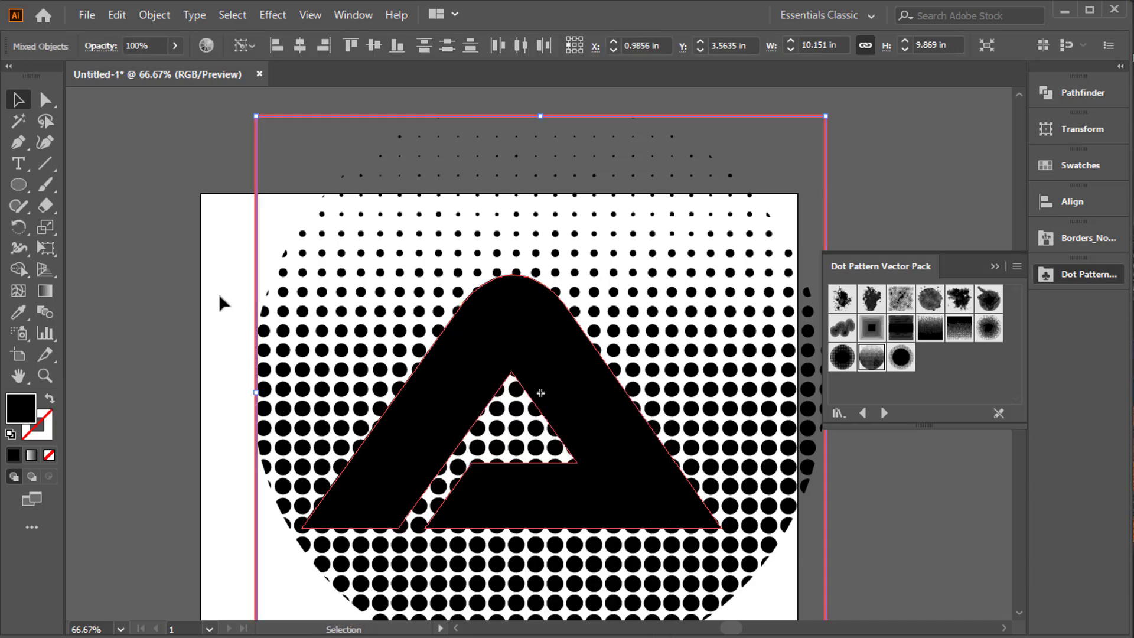
{"action": "left_click_drag", "start_coordinate": [211, 221], "coordinate": [719, 541]}
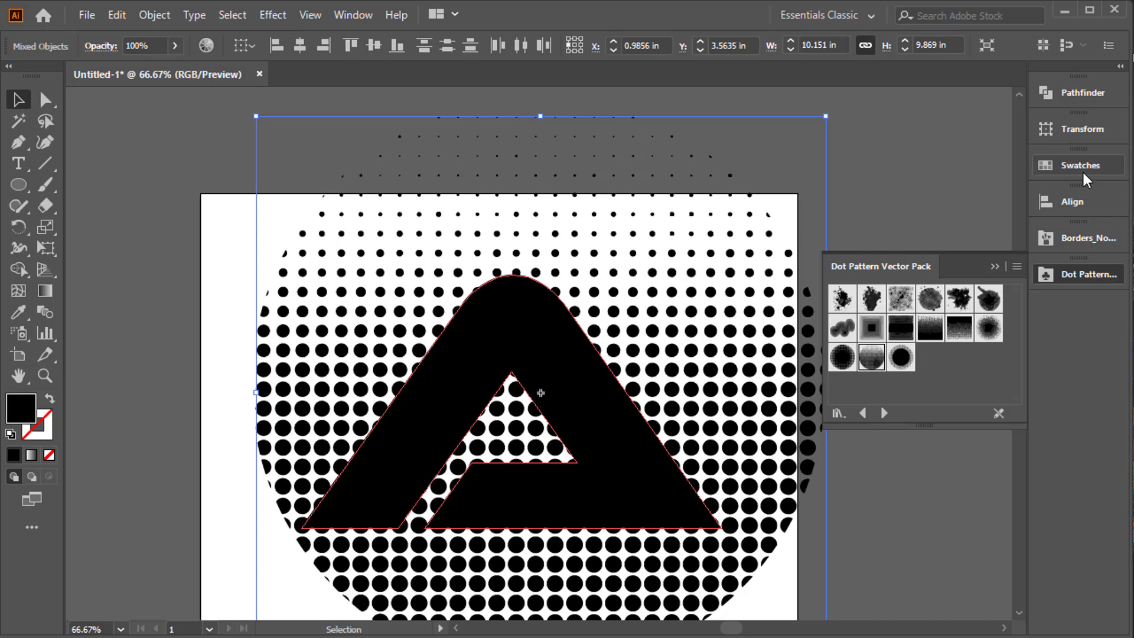
{"action": "left_click", "coordinate": [1075, 281]}
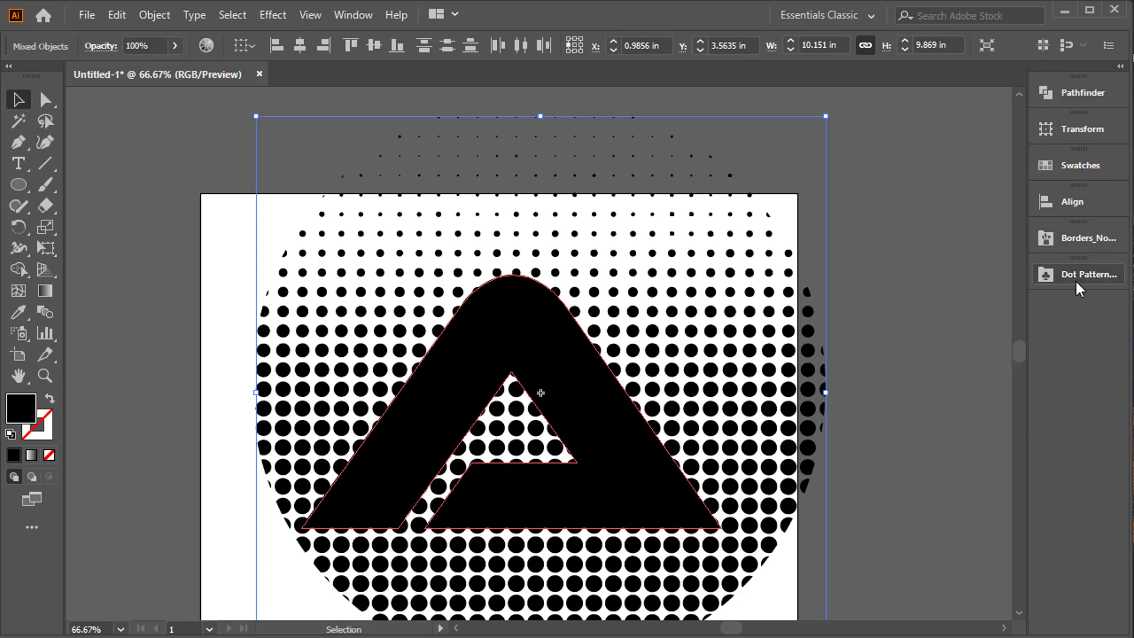
{"action": "left_click", "coordinate": [1081, 94]}
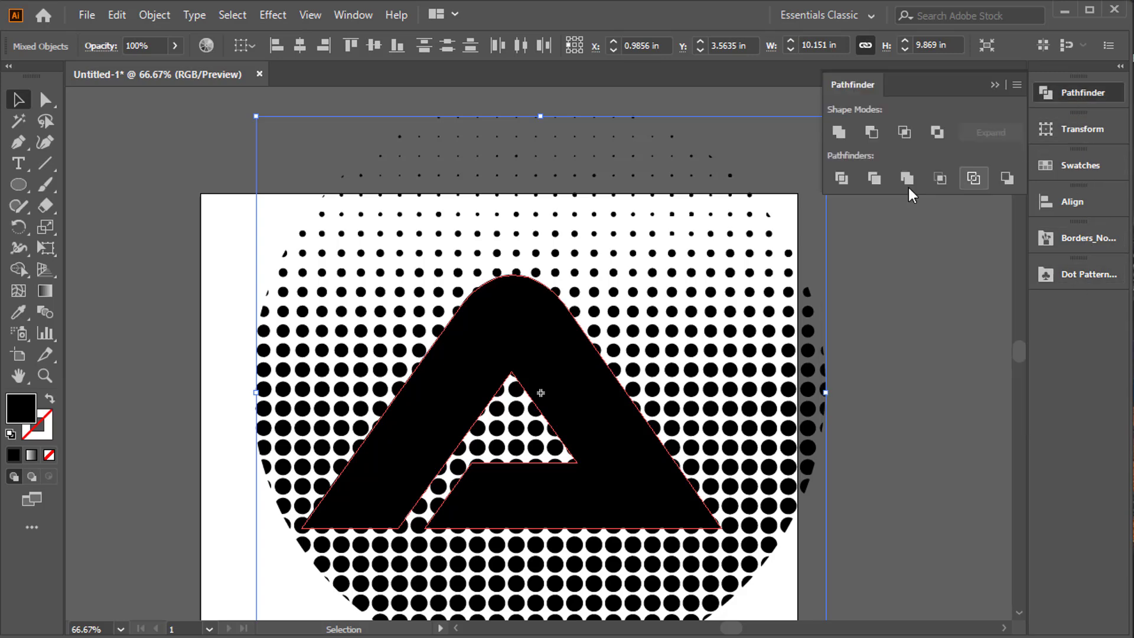
{"action": "right_click", "coordinate": [572, 322]}
{"action": "left_click", "coordinate": [641, 466]}
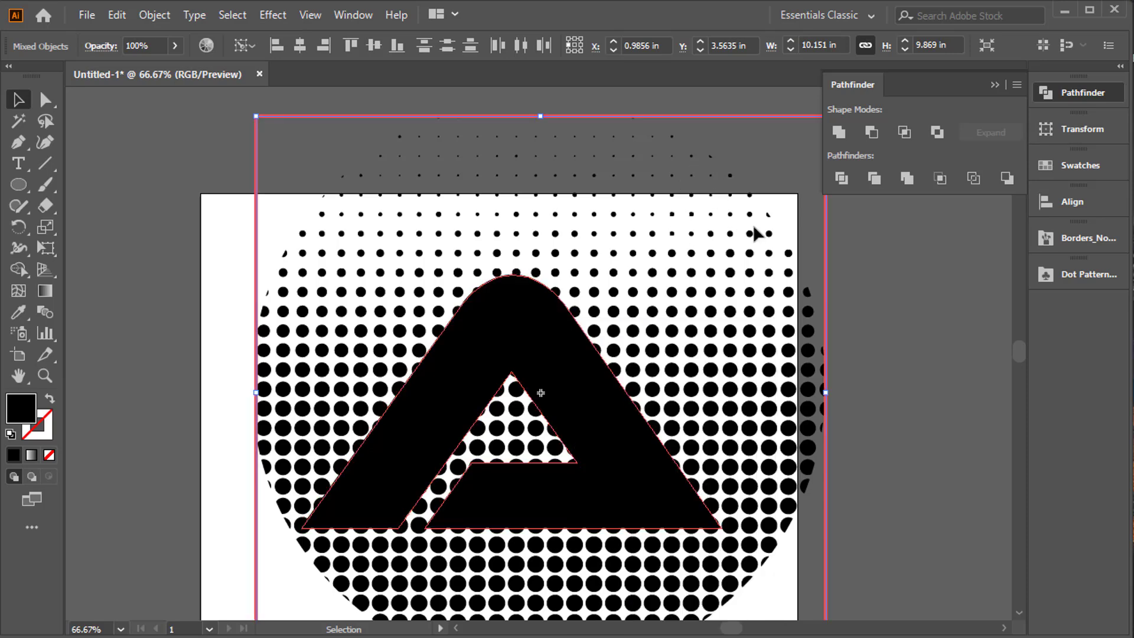
{"action": "left_click", "coordinate": [724, 321]}
{"action": "left_click_drag", "start_coordinate": [712, 426], "coordinate": [664, 402]}
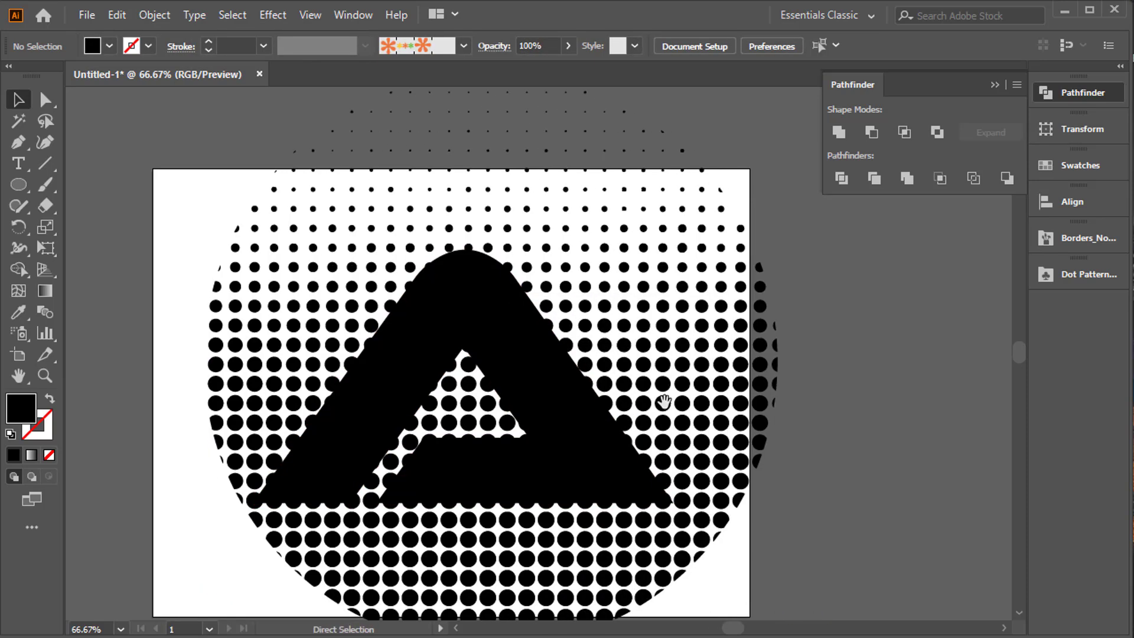
{"action": "key", "text": "ctrl+0"}
{"action": "left_click", "coordinate": [731, 405]}
{"action": "left_click", "coordinate": [773, 381]}
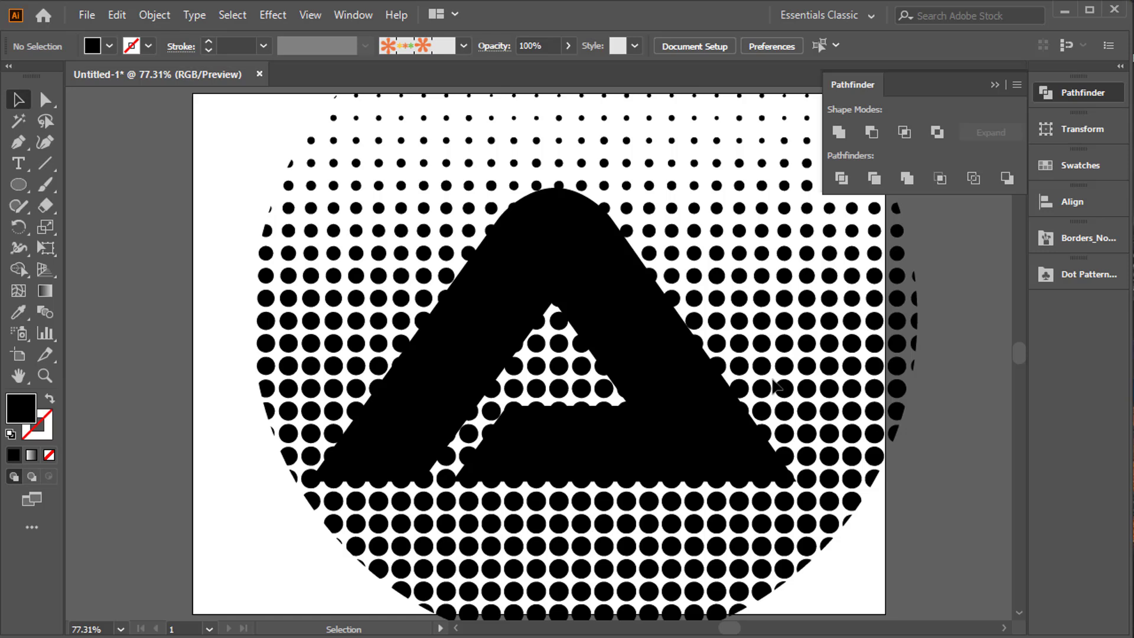
{"action": "left_click", "coordinate": [732, 399]}
{"action": "key", "text": "ctrl+a"}
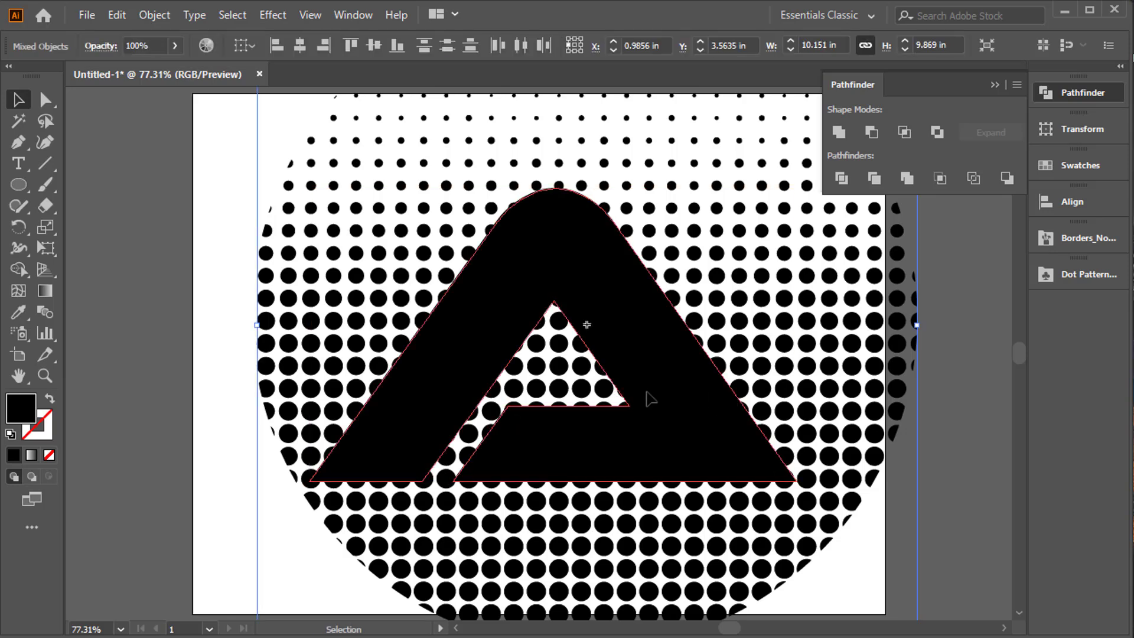
{"action": "key", "text": "a"}
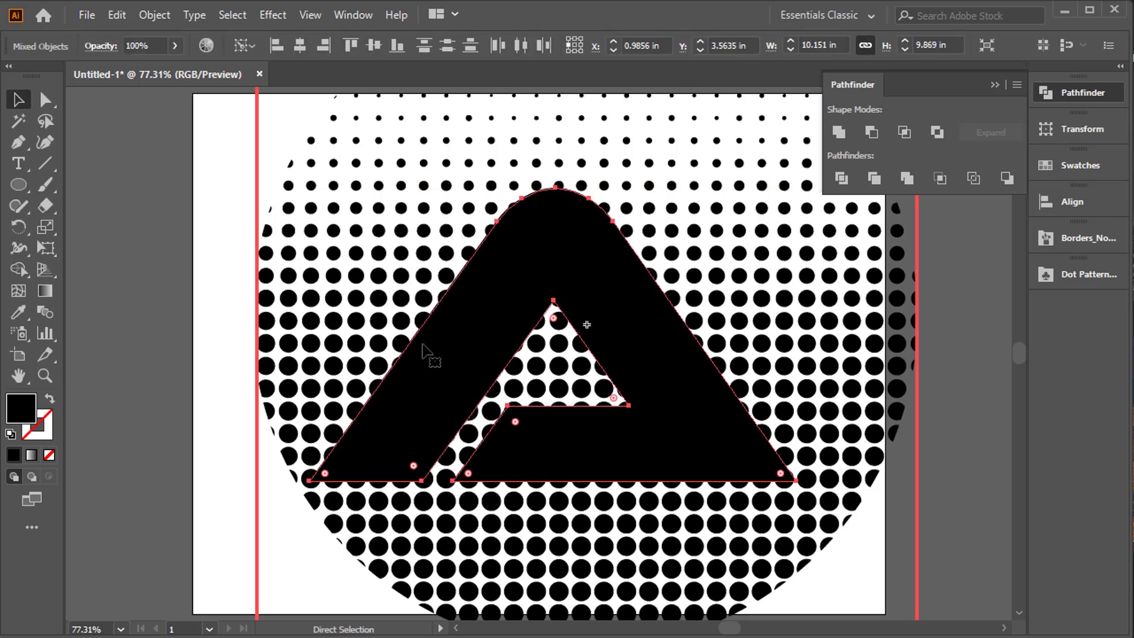
{"action": "key", "text": "v"}
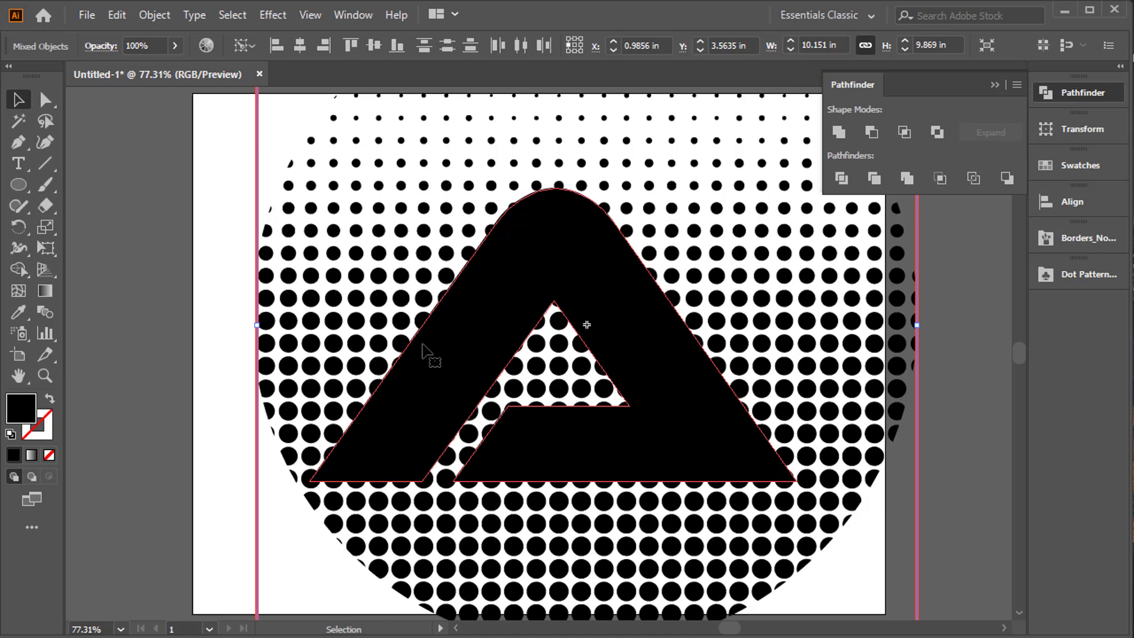
Create a new document and place the round fading dot symbol over the middle of its artboard.
{"action": "key", "text": "ctrl+n"}
{"action": "key", "text": "Return"}
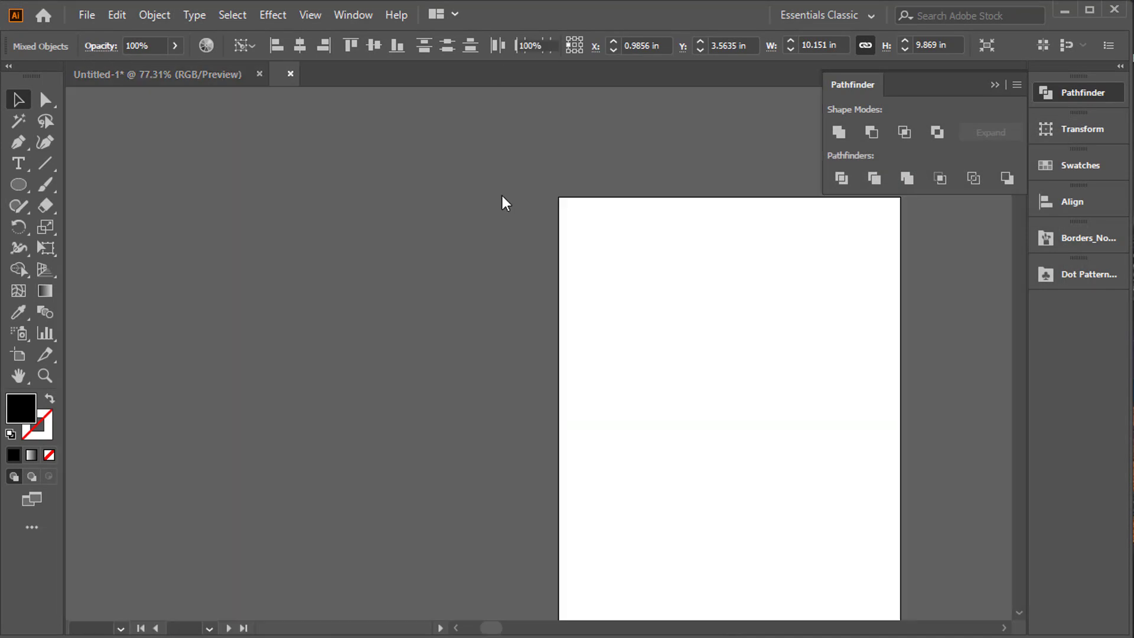
{"action": "left_click", "coordinate": [1091, 278]}
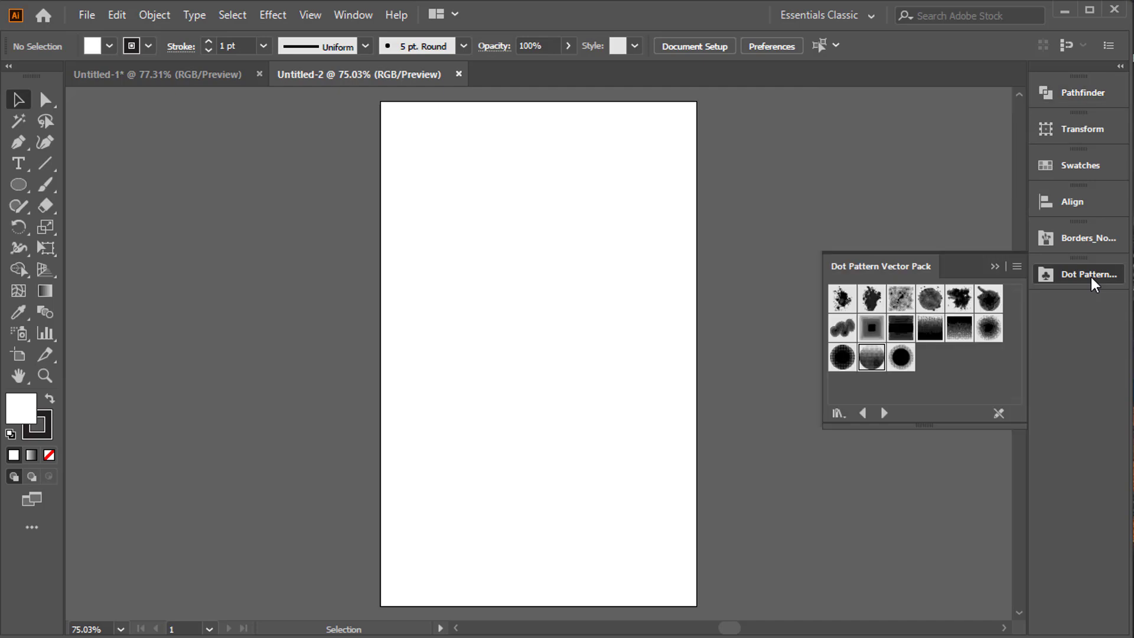
{"action": "left_click_drag", "start_coordinate": [559, 352], "coordinate": [559, 352]}
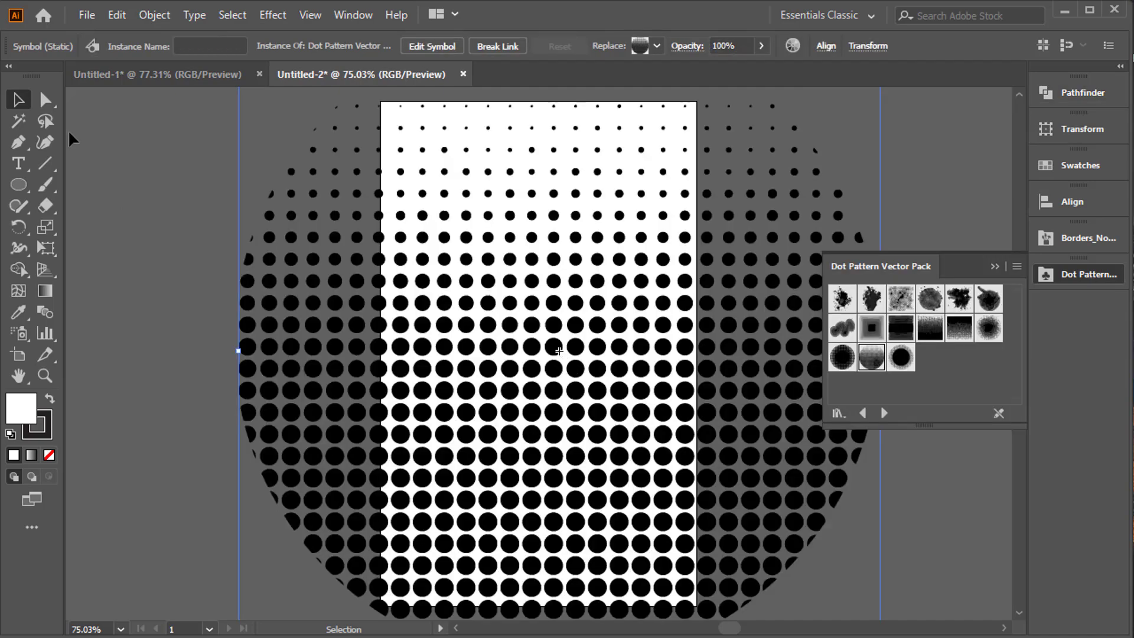
Add a lowercase letter a in Myriad Pro, enlarge it and move it over the middle of the dotted circle.
{"action": "left_click", "coordinate": [26, 157]}
{"action": "left_click", "coordinate": [145, 202]}
{"action": "type", "text": "a"}
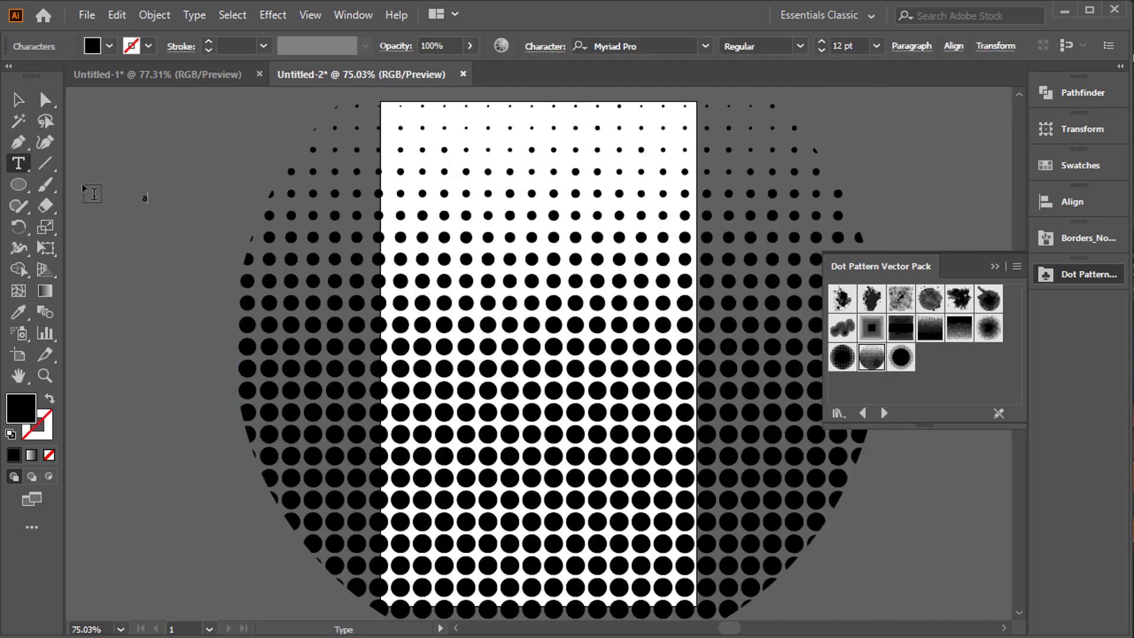
{"action": "left_click", "coordinate": [20, 99]}
{"action": "left_click_drag", "start_coordinate": [155, 205], "coordinate": [248, 405]}
{"action": "left_click_drag", "start_coordinate": [155, 177], "coordinate": [548, 343]}
Check the object commands for the lowercase a and the dotted circle together.
{"action": "key", "text": "ctrl+a"}
{"action": "right_click", "coordinate": [547, 337]}
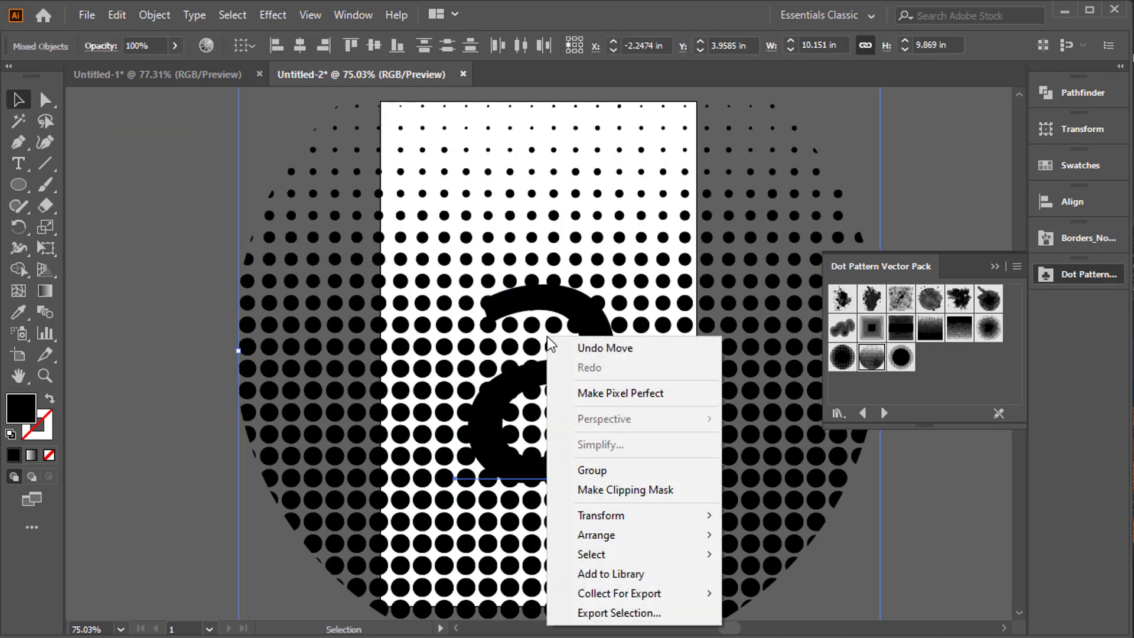
{"action": "left_click", "coordinate": [511, 394]}
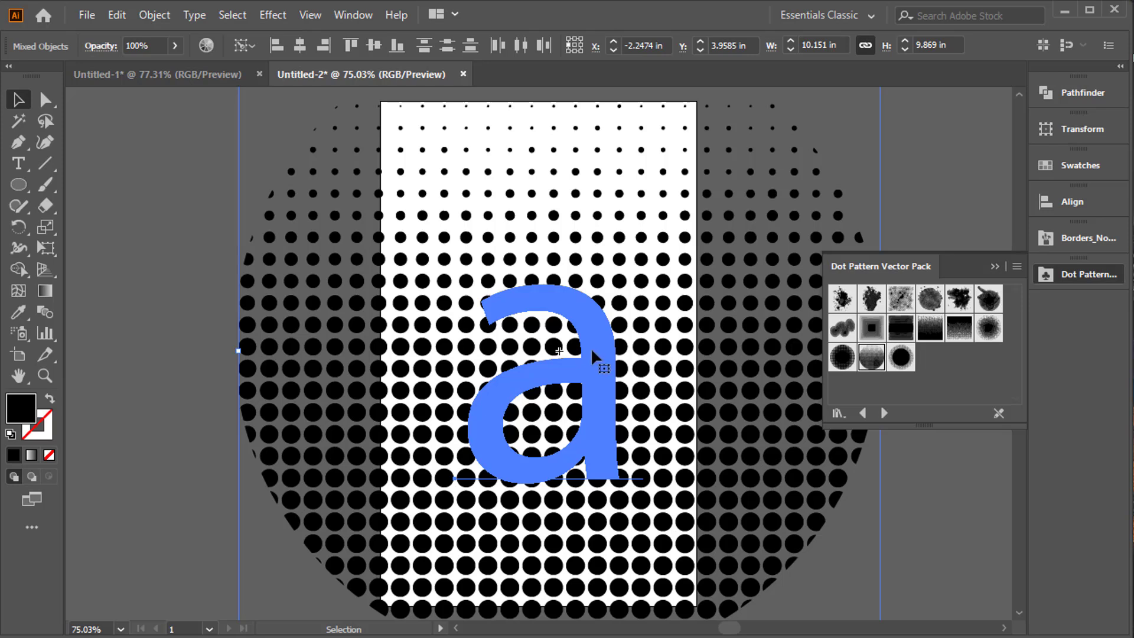
{"action": "left_click", "coordinate": [200, 336]}
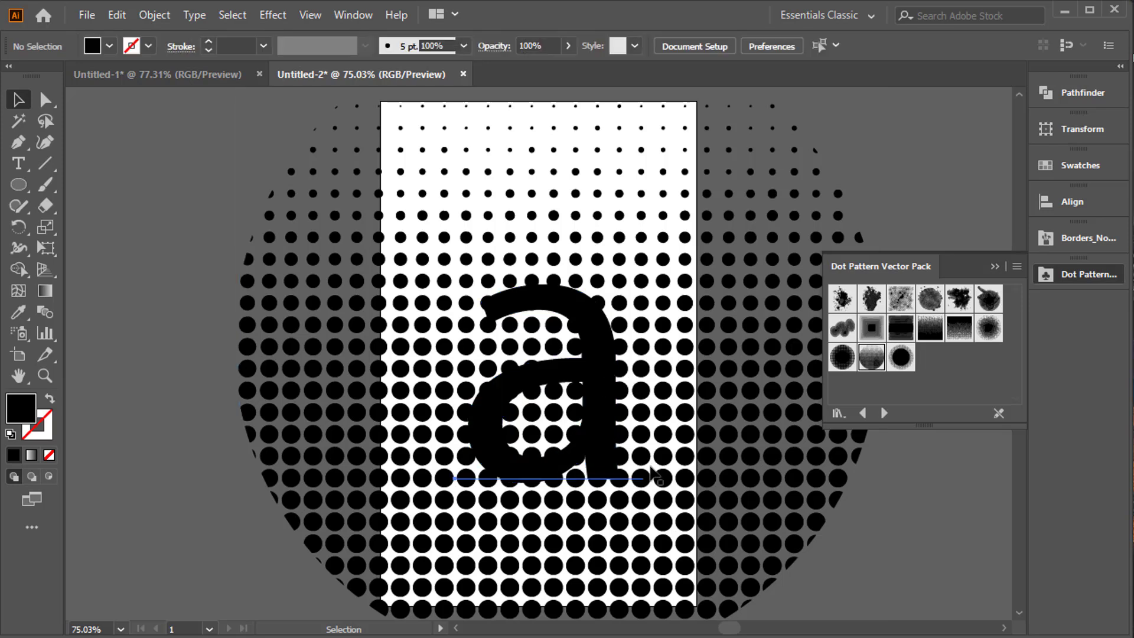
Enlarge the lowercase a so it spans most of the dotted circle's height.
{"action": "left_click", "coordinate": [650, 470]}
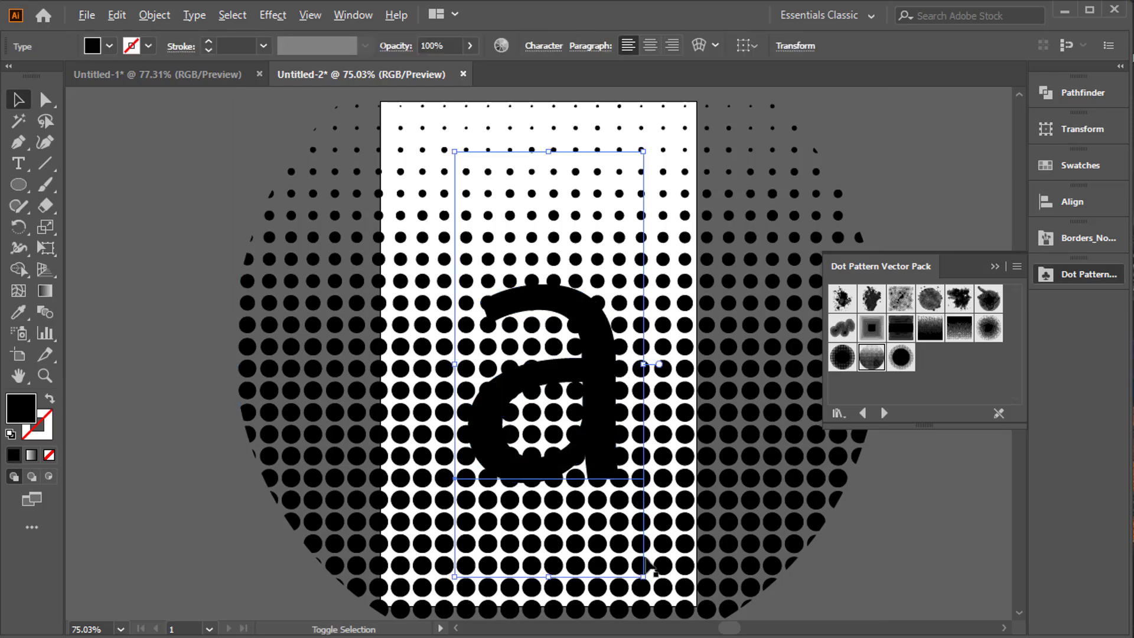
{"action": "left_click_drag", "start_coordinate": [644, 576], "coordinate": [803, 615]}
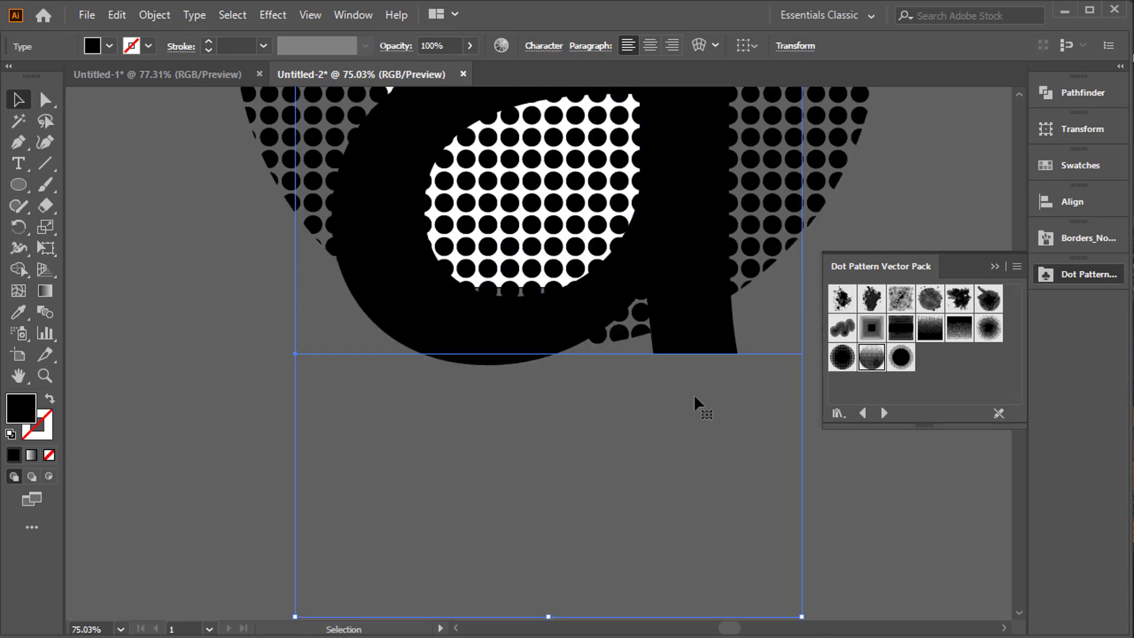
{"action": "key", "text": "ctrl+0"}
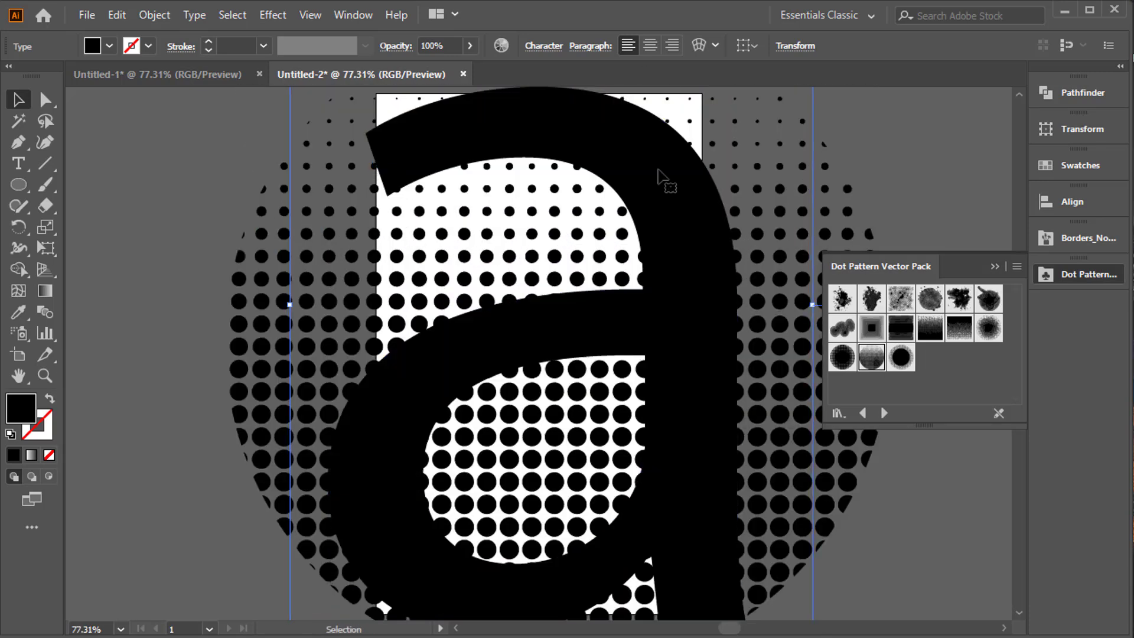
{"action": "key", "text": "ctrl+minus"}
{"action": "key", "text": "ctrl+minus"}
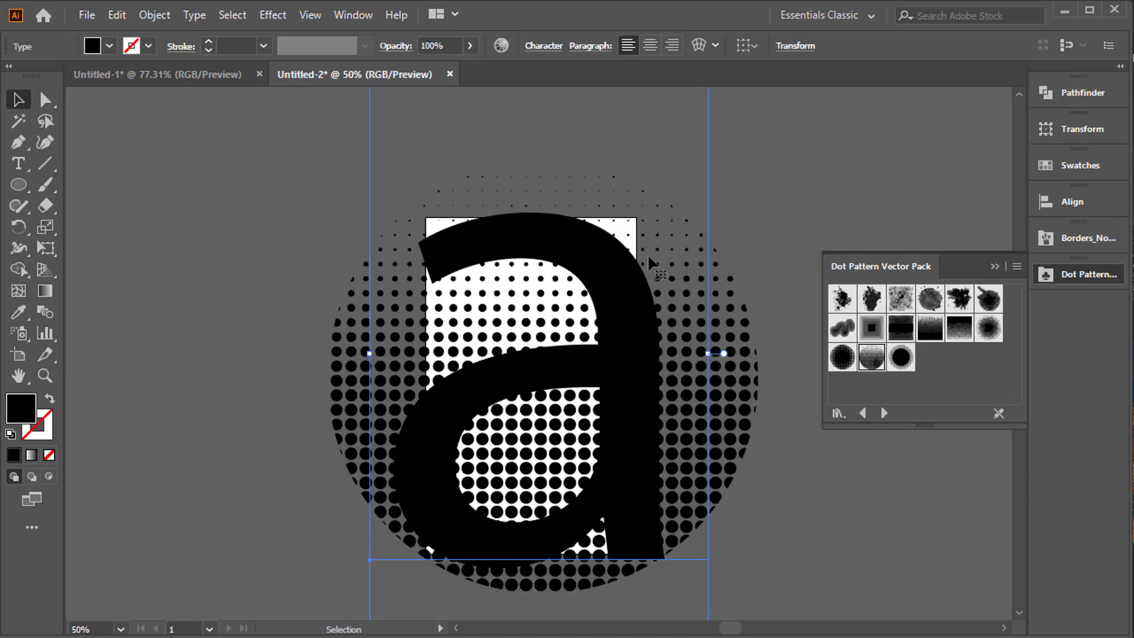
Try to clip the dotted circle to the shape of the lowercase a with a clipping mask.
{"action": "left_click", "coordinate": [381, 236], "text": "shift"}
{"action": "right_click", "coordinate": [580, 233]}
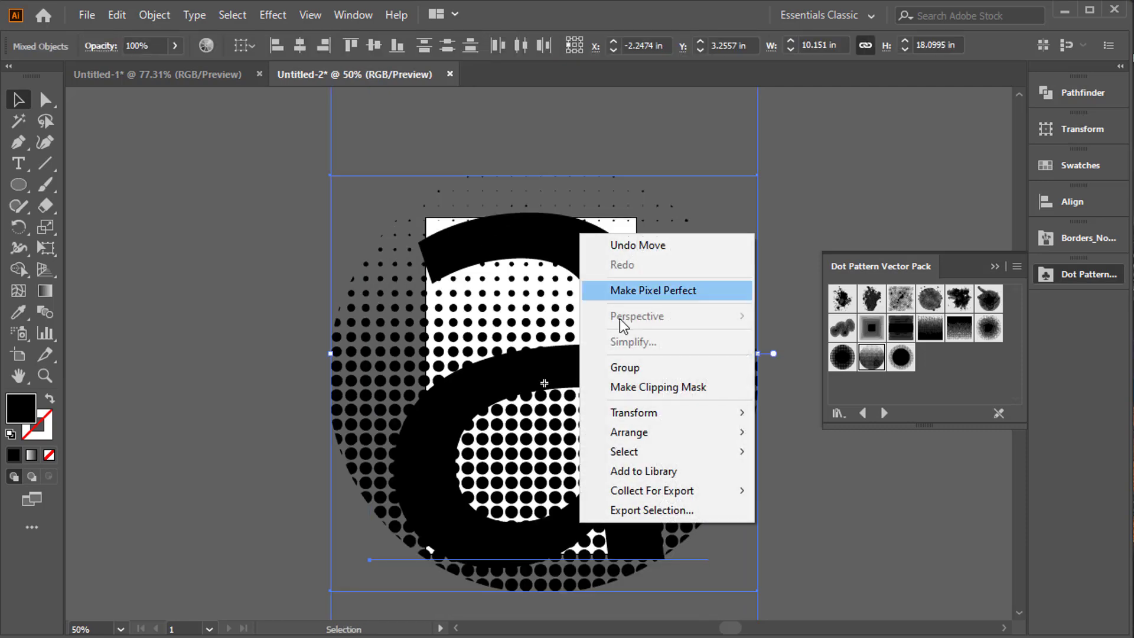
{"action": "left_click", "coordinate": [677, 388]}
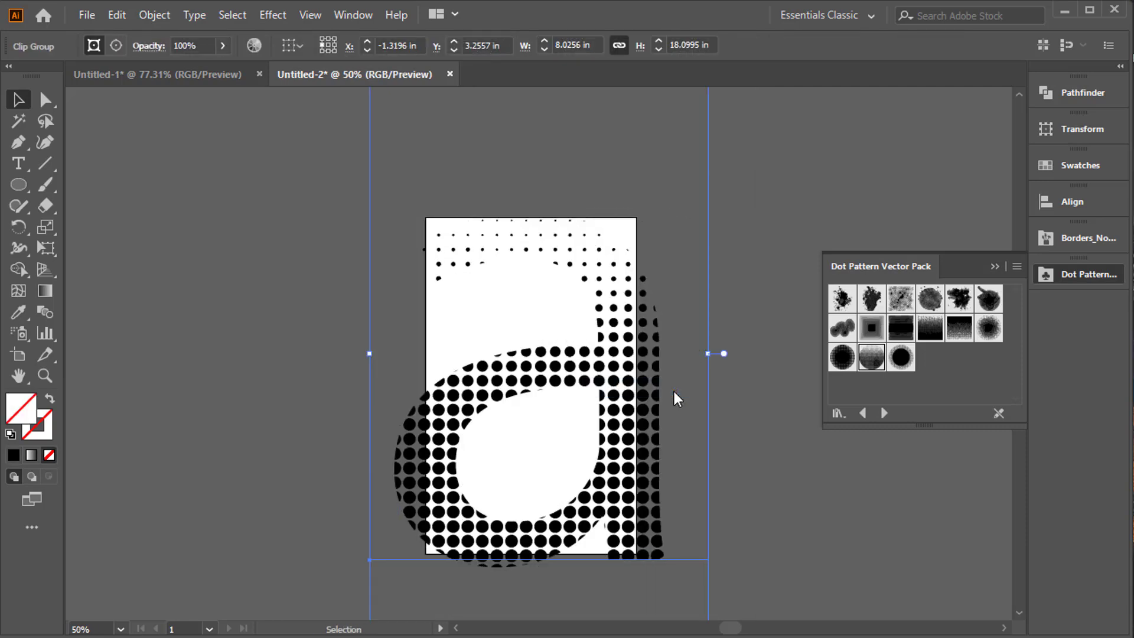
{"action": "key", "text": "ctrl+z"}
Shrink the lowercase a and reposition it so its whole outline lies inside the dotted circle, over the larger dots.
{"action": "left_click", "coordinate": [764, 301]}
{"action": "left_click", "coordinate": [620, 270]}
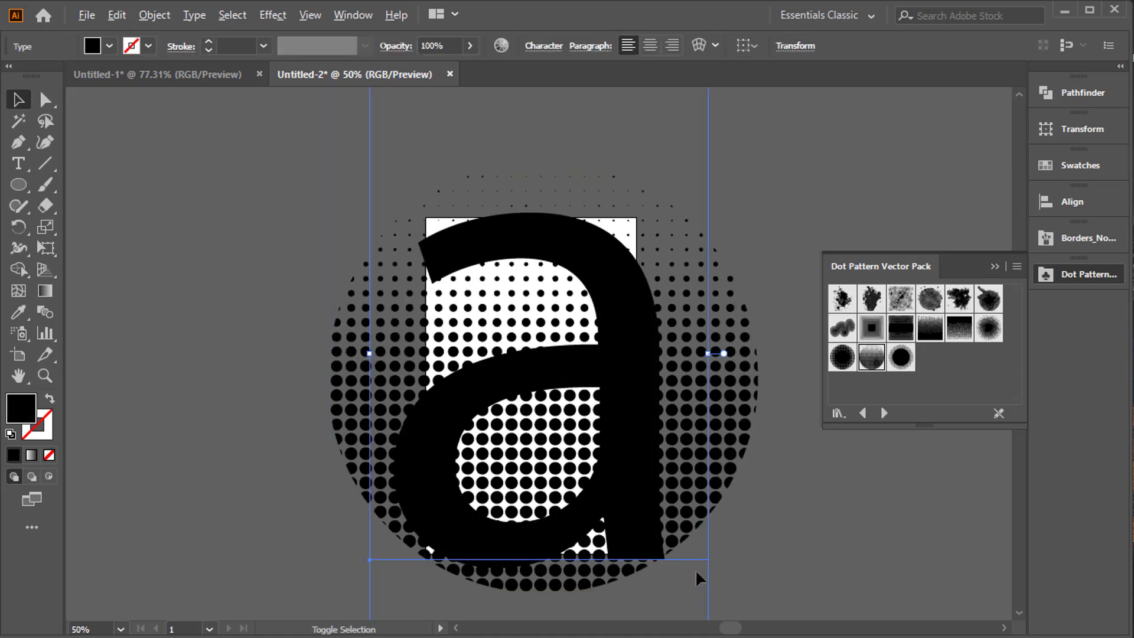
{"action": "key", "text": "ctrl+minus"}
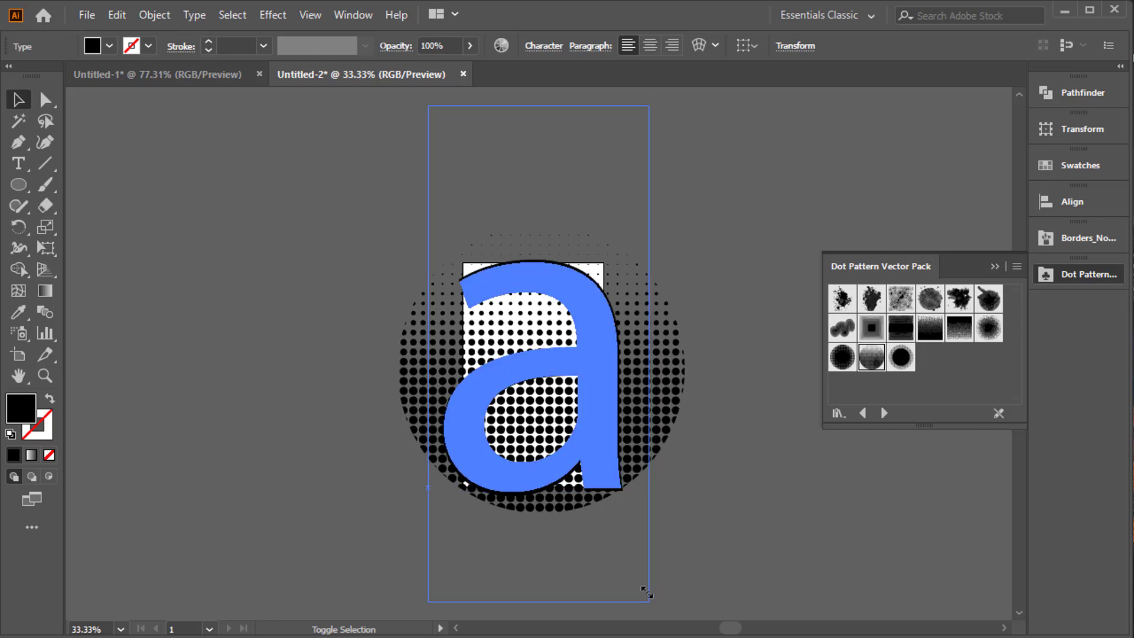
{"action": "left_click_drag", "start_coordinate": [646, 592], "coordinate": [630, 561]}
{"action": "left_click_drag", "start_coordinate": [591, 396], "coordinate": [590, 425]}
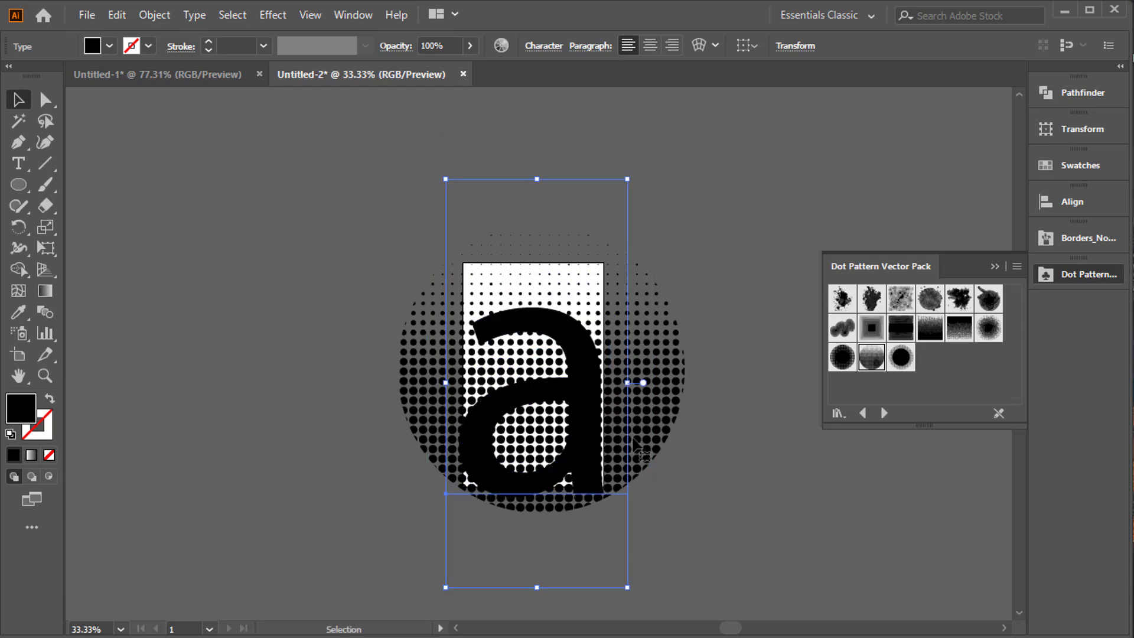
{"action": "key", "text": "ctrl+plus"}
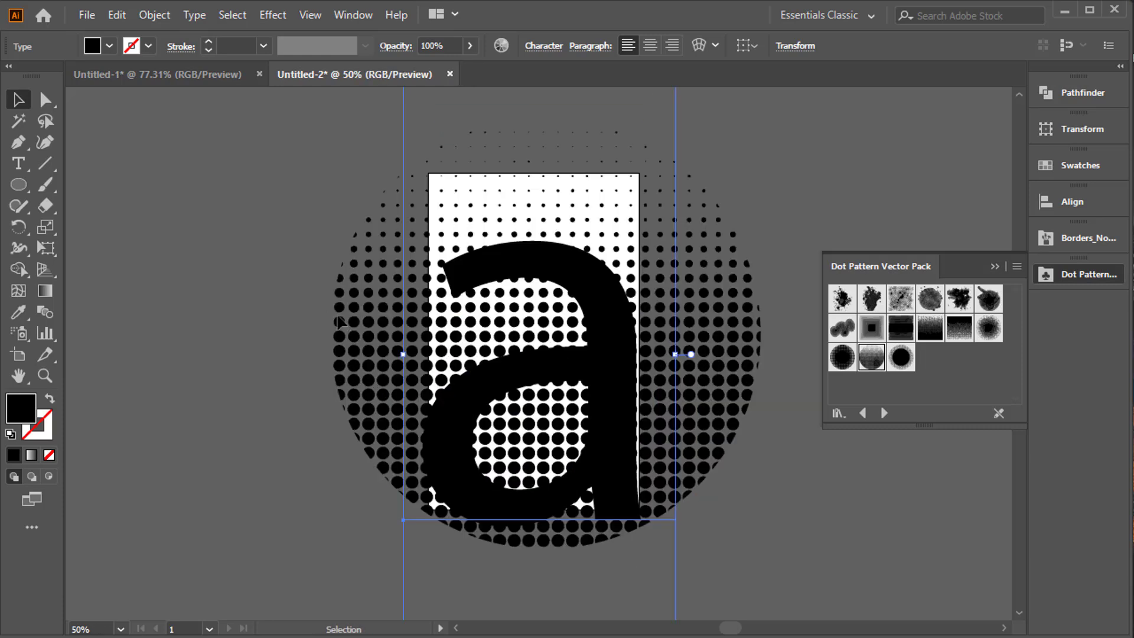
Make a clipping mask from the lowercase a and the dotted circle, and centre the clipped letter on the artboard.
{"action": "left_click", "coordinate": [339, 322]}
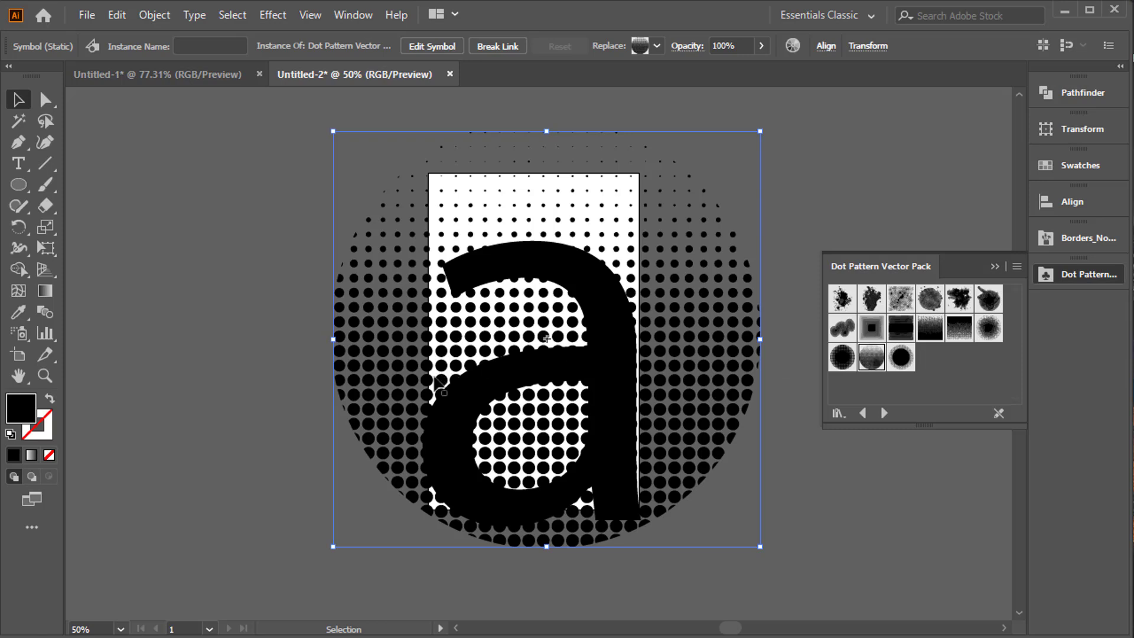
{"action": "left_click", "coordinate": [283, 241]}
{"action": "key", "text": "ctrl+a"}
{"action": "right_click", "coordinate": [470, 239]}
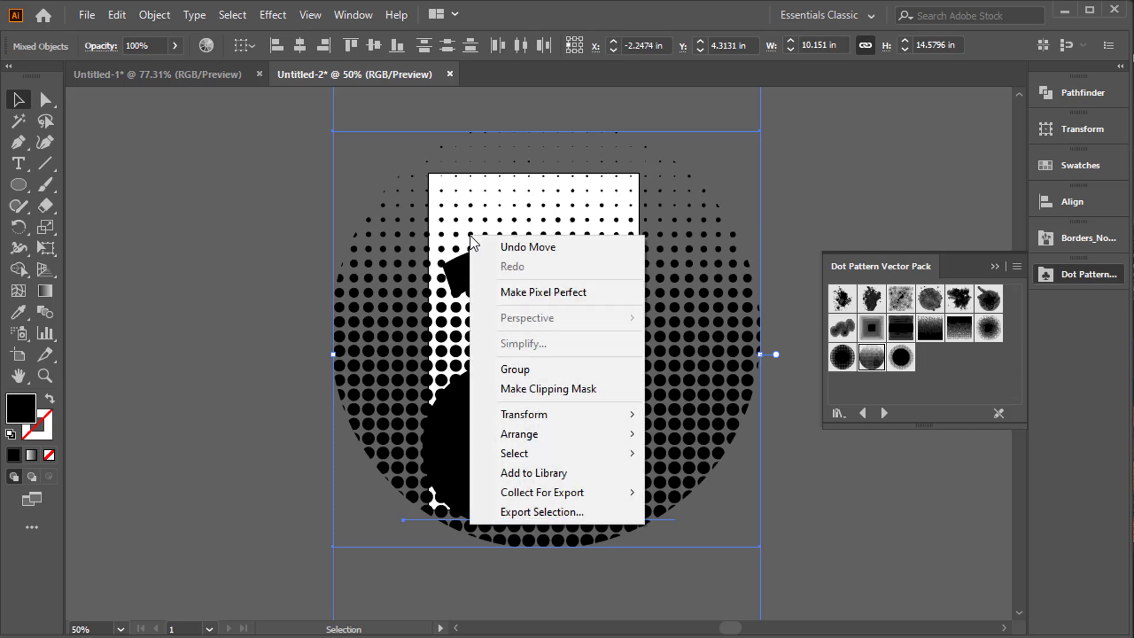
{"action": "left_click", "coordinate": [582, 400]}
{"action": "left_click_drag", "start_coordinate": [592, 386], "coordinate": [596, 352]}
{"action": "key", "text": "ctrl+0"}
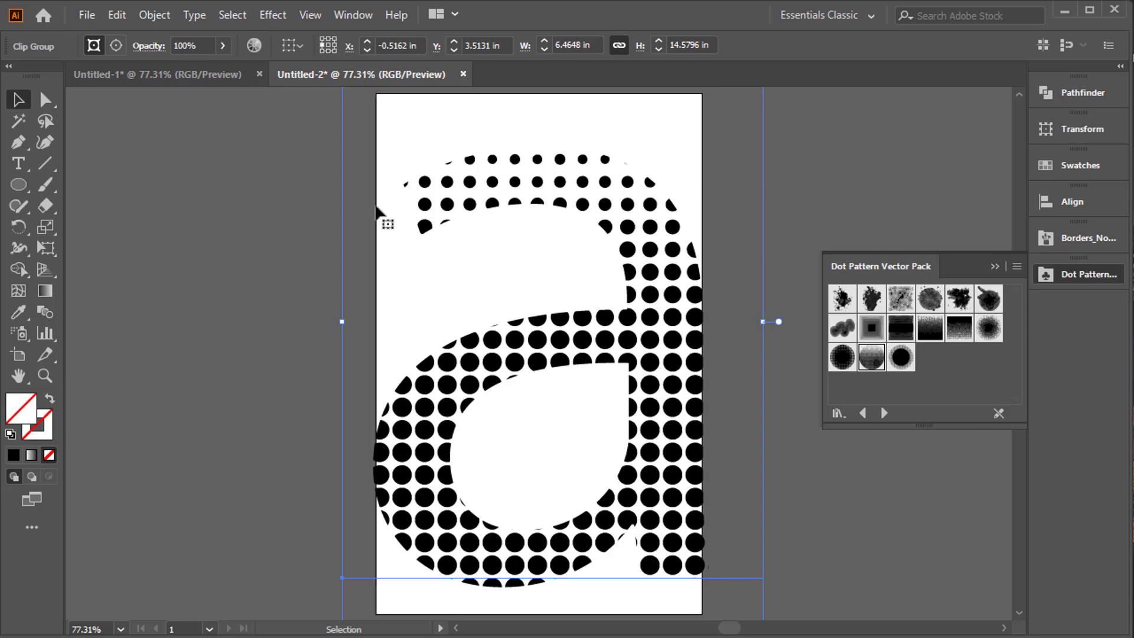
Expand the clipped letter and apply the Trim pathfinder to cut its dots to the letter shape.
{"action": "left_click", "coordinate": [154, 15]}
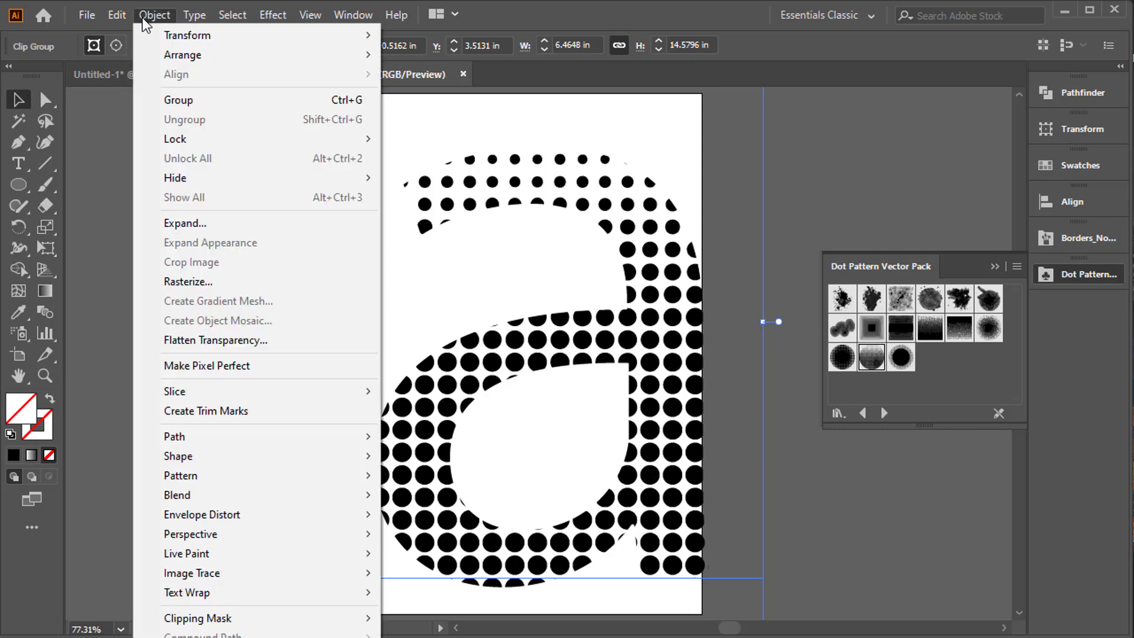
{"action": "left_click", "coordinate": [221, 222]}
{"action": "left_click", "coordinate": [509, 425]}
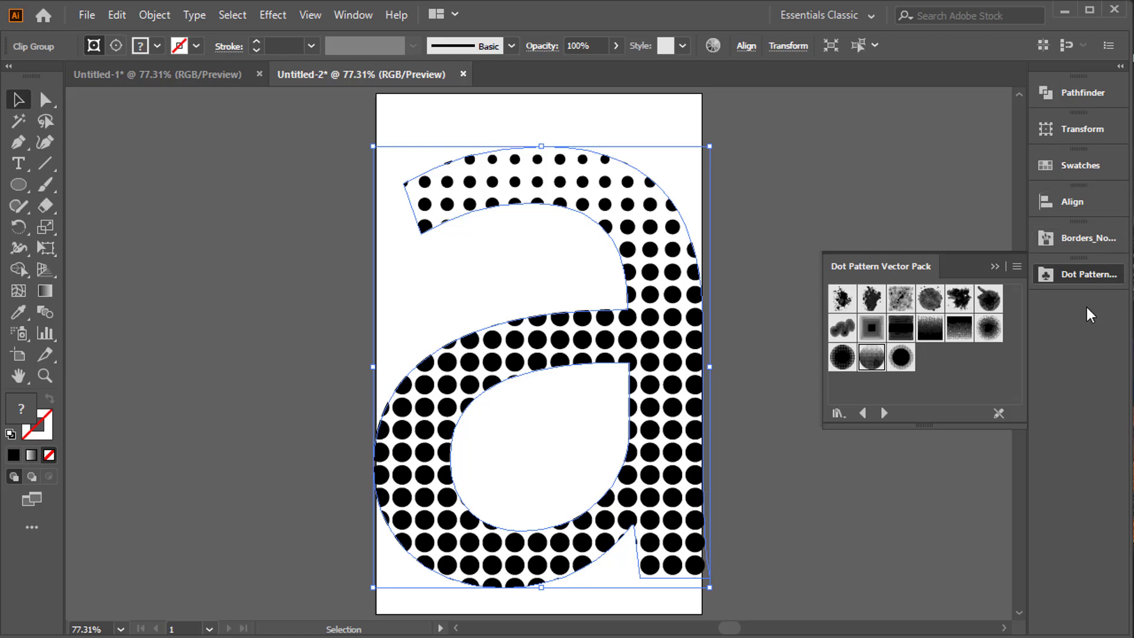
{"action": "left_click", "coordinate": [1085, 94]}
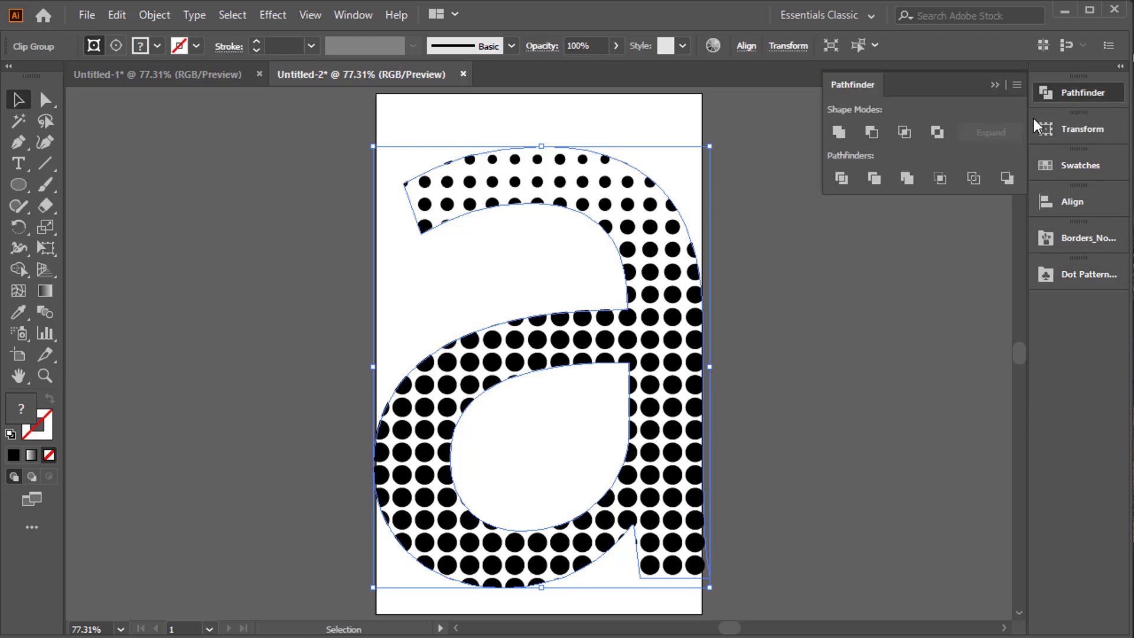
{"action": "left_click", "coordinate": [875, 179]}
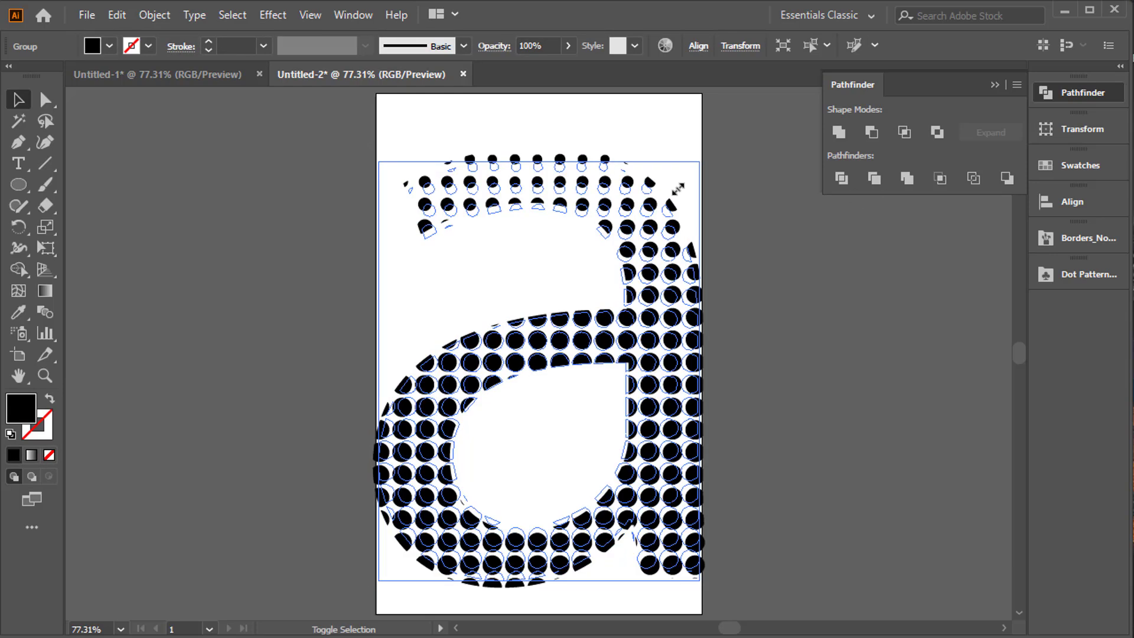
Scale the dotted letter down within the page and widen the artboard on both sides to 13.86 in.
{"action": "left_click_drag", "start_coordinate": [678, 188], "coordinate": [639, 225]}
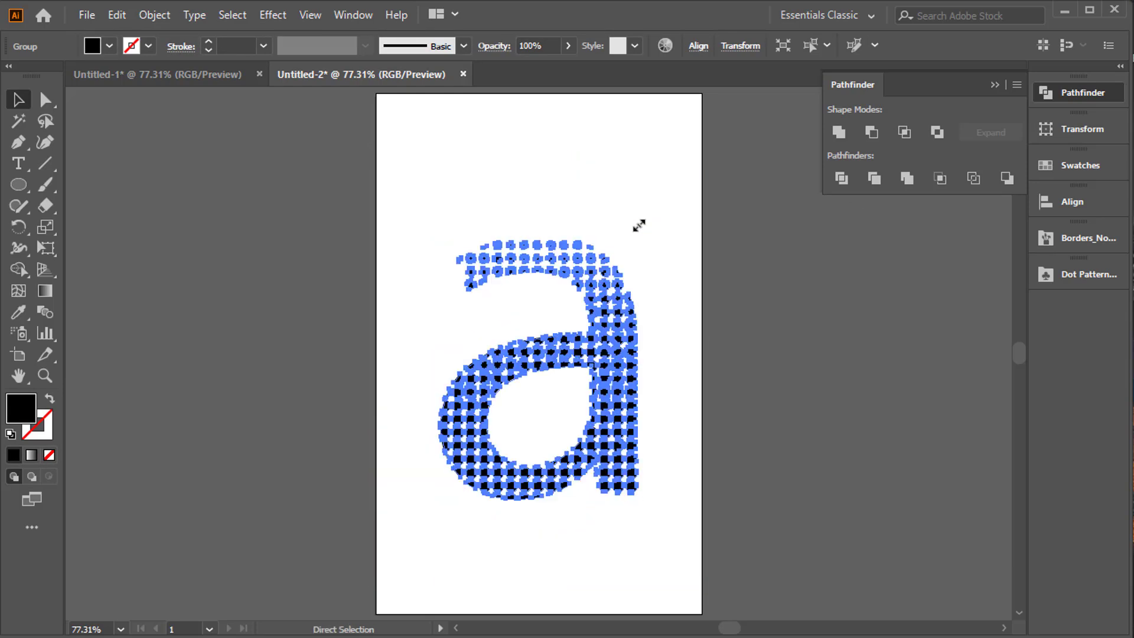
{"action": "left_click", "coordinate": [18, 355]}
{"action": "left_click_drag", "start_coordinate": [375, 352], "coordinate": [83, 341]}
{"action": "left_click_drag", "start_coordinate": [703, 355], "coordinate": [990, 357]}
{"action": "left_click", "coordinate": [994, 84]}
{"action": "key", "text": "v"}
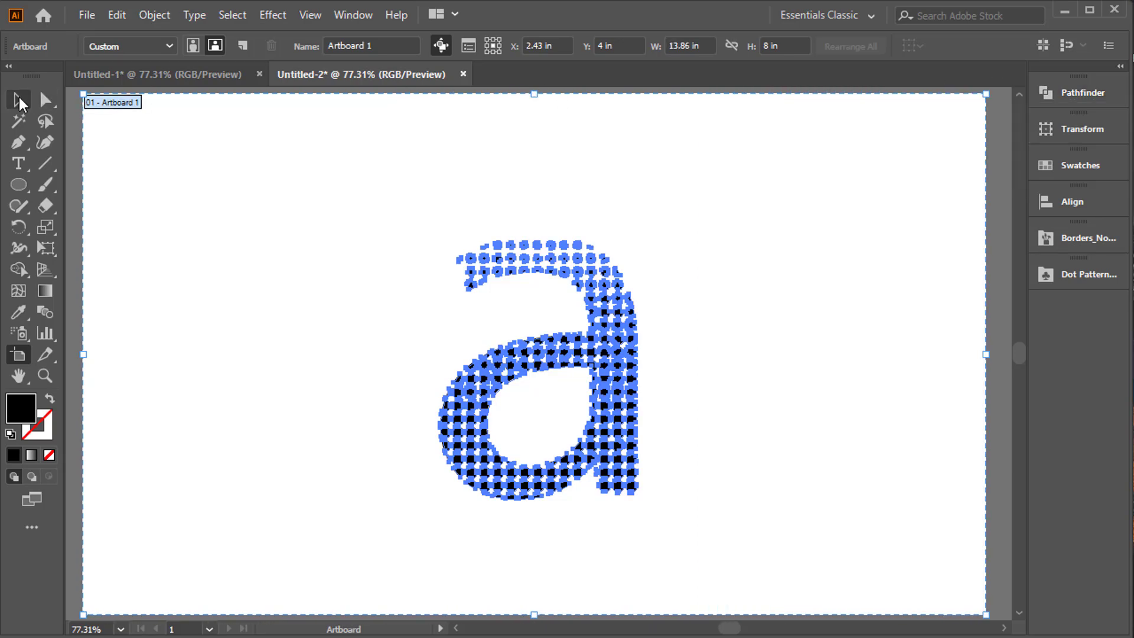
Enlarge the dotted letter a proportionally about its centre until it spans most of the artboard's height.
{"action": "left_click", "coordinate": [384, 218]}
{"action": "left_click_drag", "start_coordinate": [385, 218], "coordinate": [743, 564]}
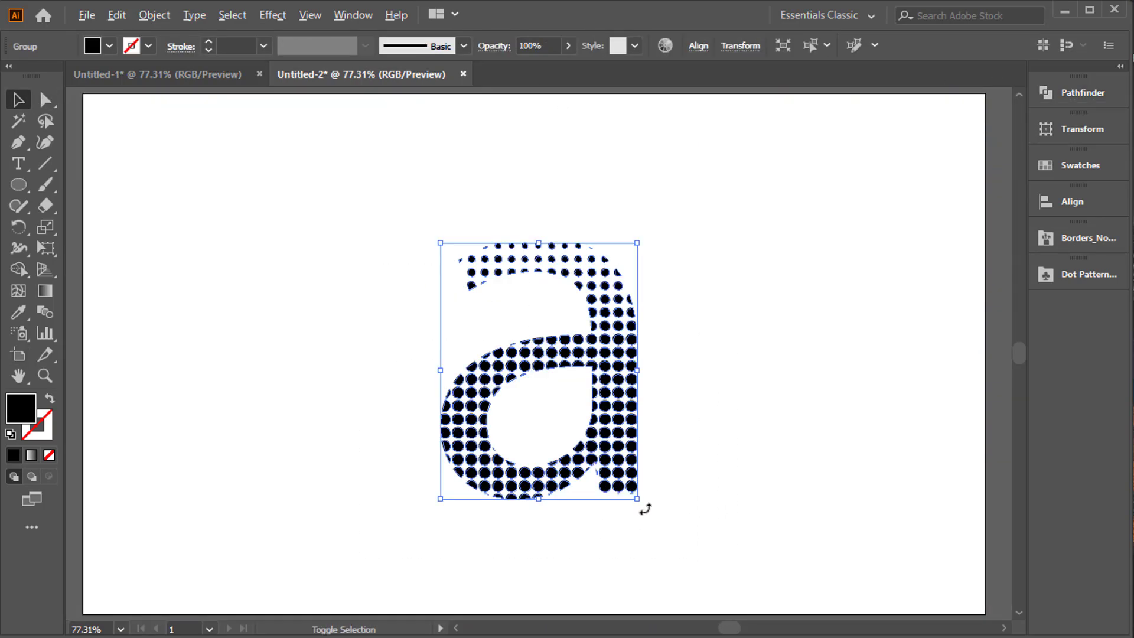
{"action": "left_click_drag", "start_coordinate": [641, 503], "coordinate": [728, 569]}
{"action": "left_click", "coordinate": [834, 492]}
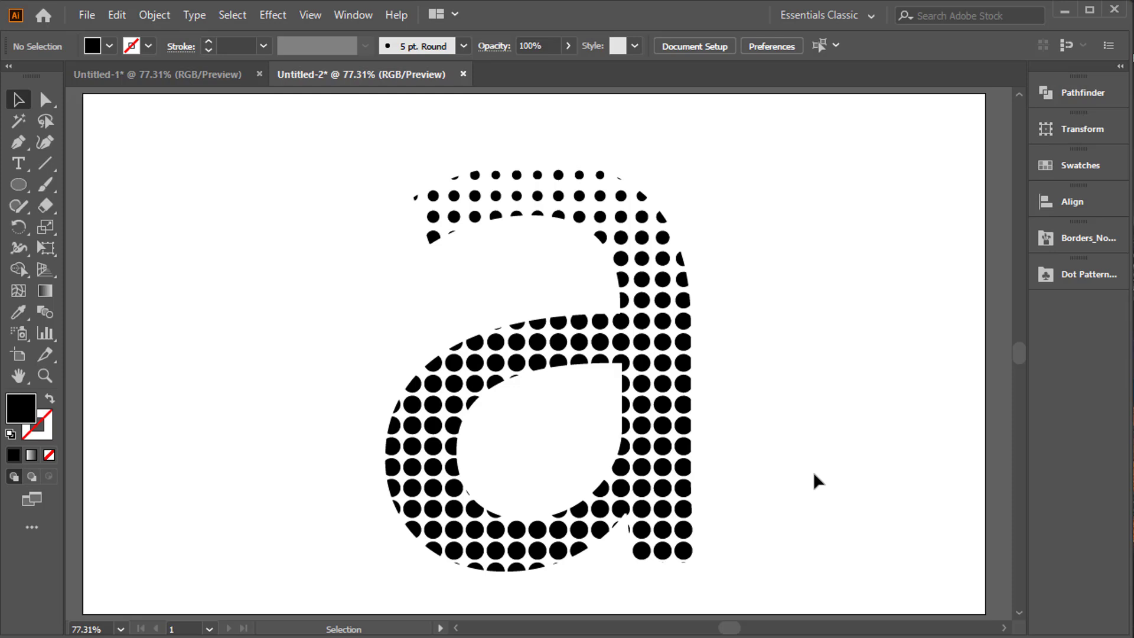
{"action": "left_click_drag", "start_coordinate": [380, 140], "coordinate": [936, 569]}
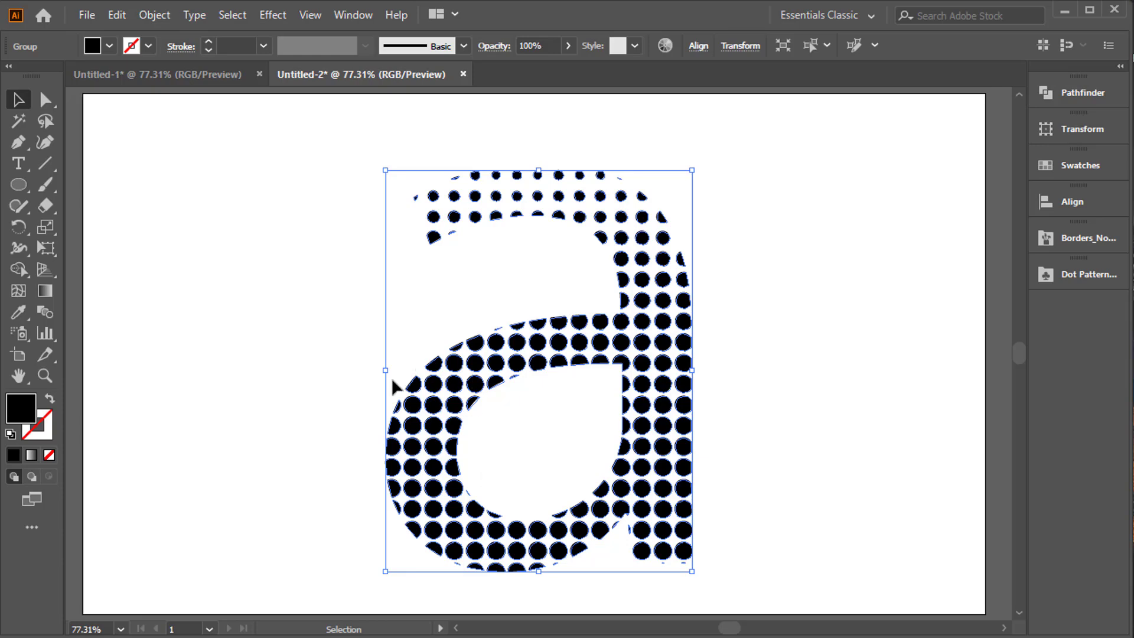
{"action": "left_click", "coordinate": [326, 182]}
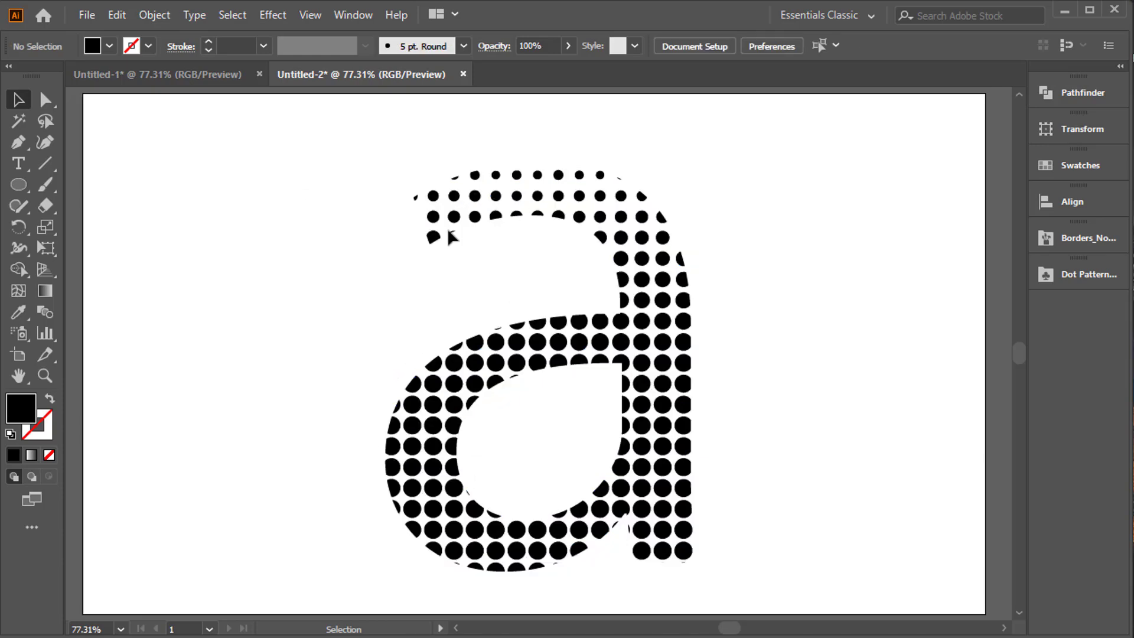
Ungroup the dotted letter and fill the dots of its upper arch with red.
{"action": "left_click_drag", "start_coordinate": [292, 166], "coordinate": [838, 429]}
{"action": "right_click", "coordinate": [630, 231]}
{"action": "left_click", "coordinate": [682, 378]}
{"action": "left_click", "coordinate": [413, 215]}
{"action": "left_click_drag", "start_coordinate": [362, 162], "coordinate": [787, 297]}
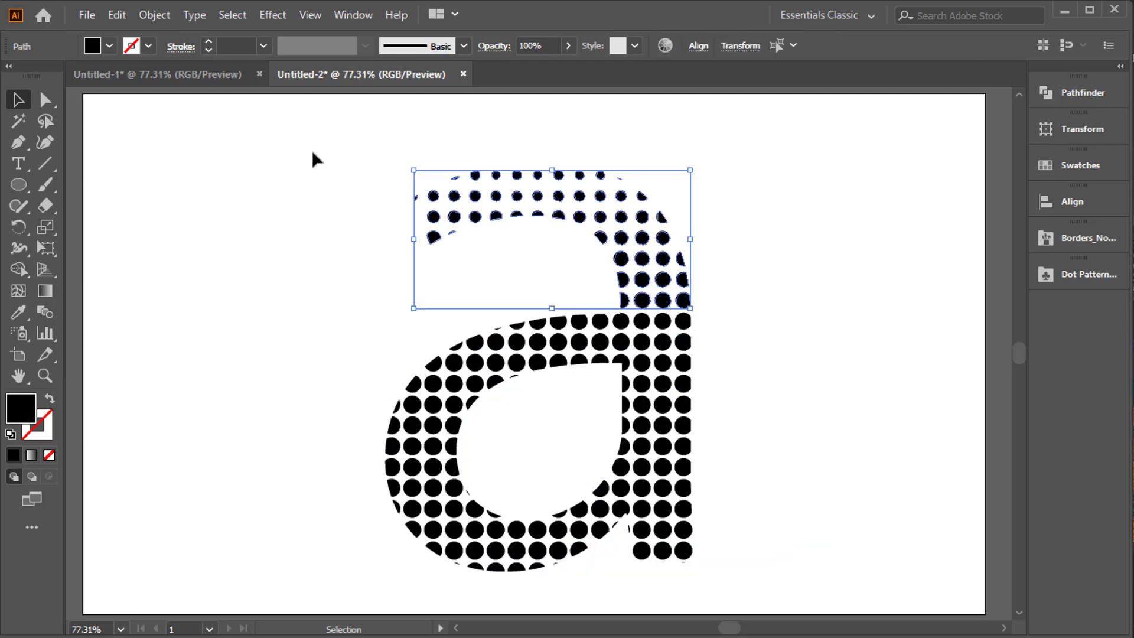
{"action": "left_click", "coordinate": [109, 46]}
{"action": "left_click", "coordinate": [58, 75]}
{"action": "left_click", "coordinate": [210, 297]}
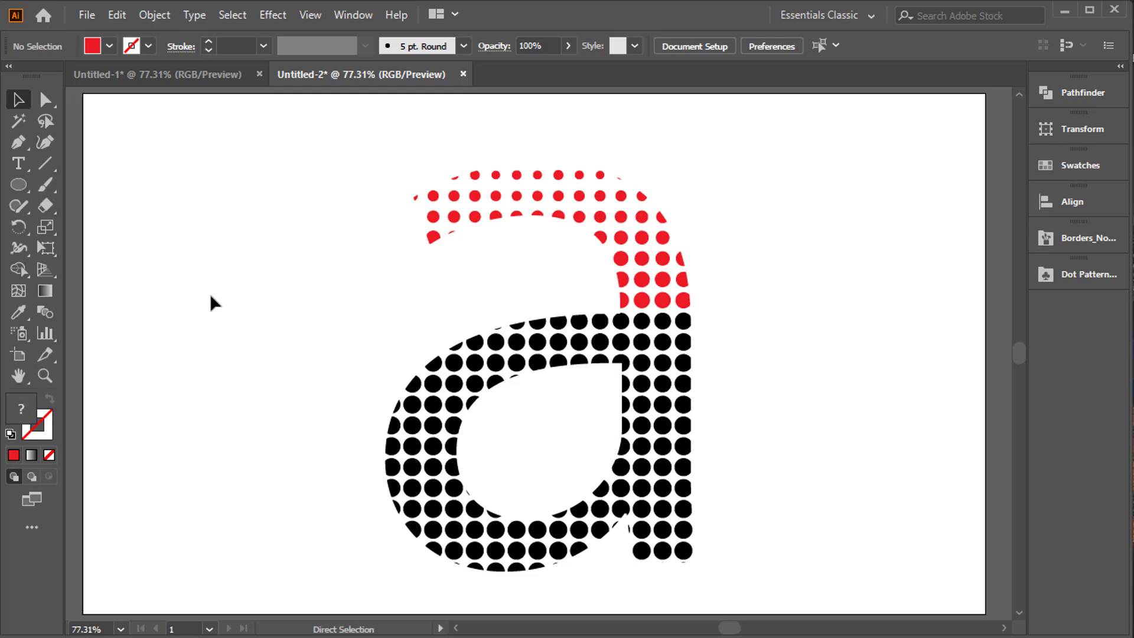
Delete all the dotted letter artwork from the document.
{"action": "key", "text": "ctrl+a"}
{"action": "key", "text": "Delete"}
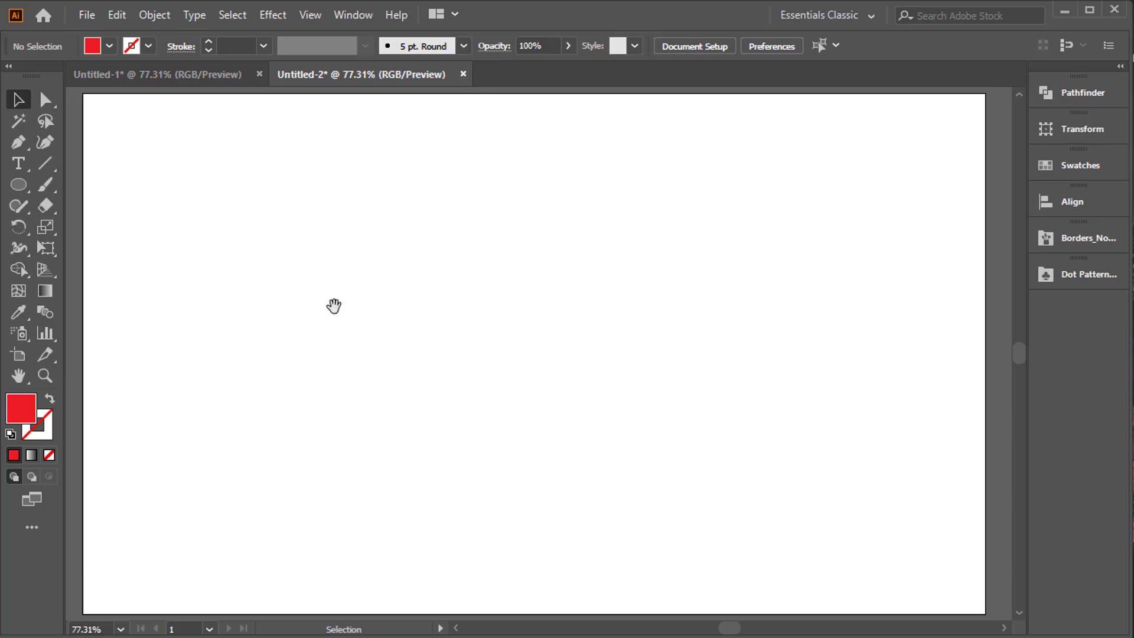
Add a capital letter W on the empty area above the artboard, enlarge it and move it to the right.
{"action": "left_click_drag", "start_coordinate": [334, 305], "coordinate": [496, 277]}
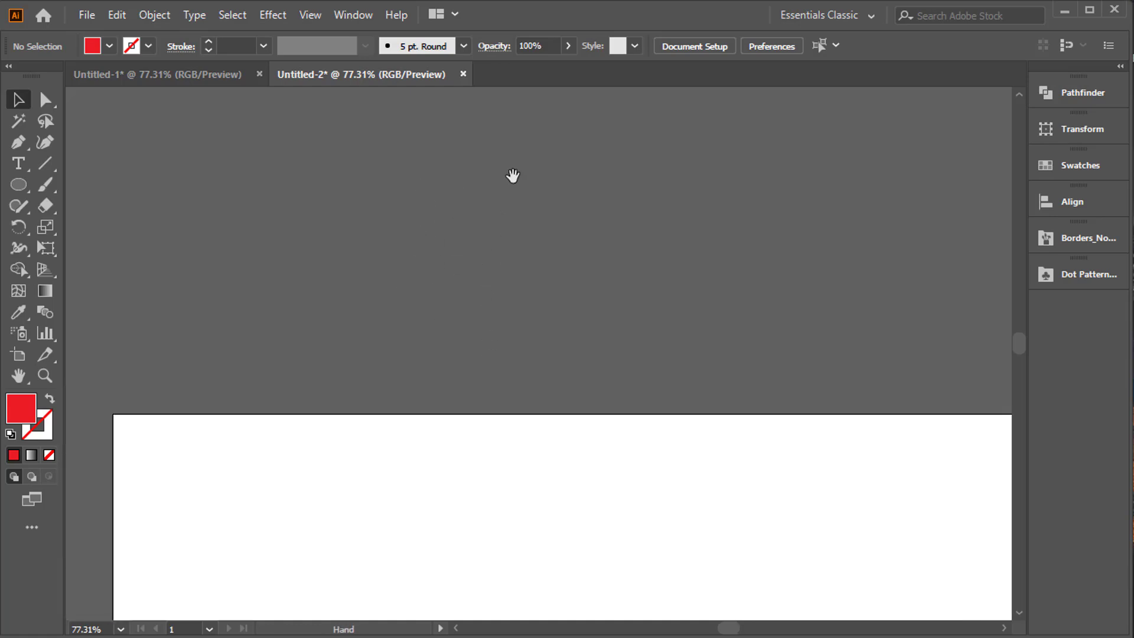
{"action": "left_click_drag", "start_coordinate": [512, 175], "coordinate": [530, 443]}
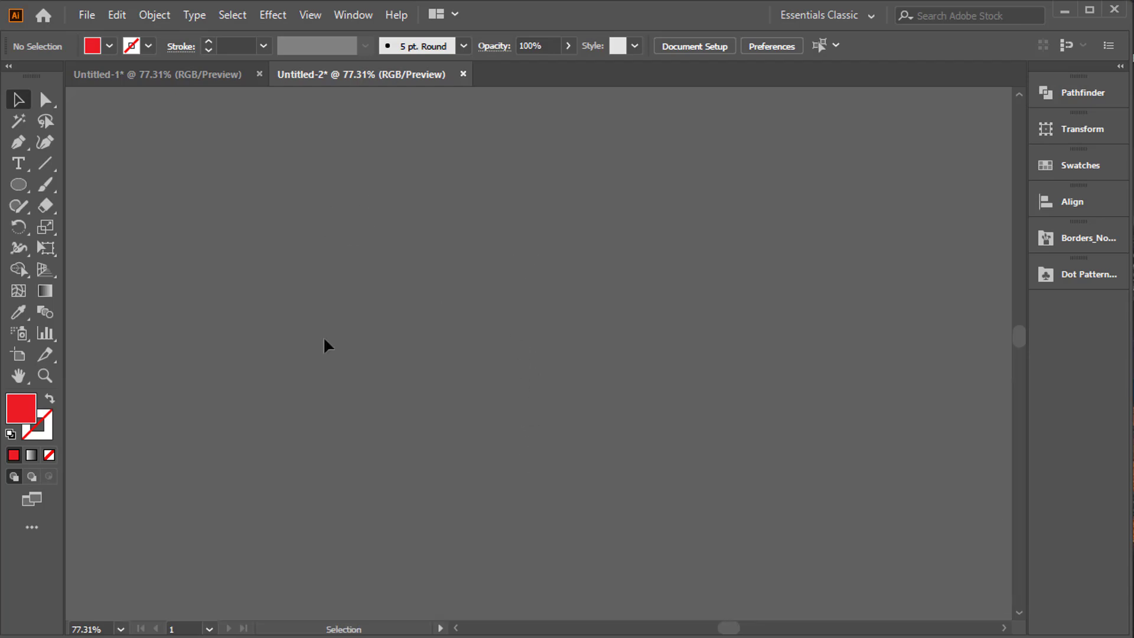
{"action": "left_click_drag", "start_coordinate": [422, 365], "coordinate": [410, 96]}
{"action": "left_click_drag", "start_coordinate": [466, 366], "coordinate": [461, 296]}
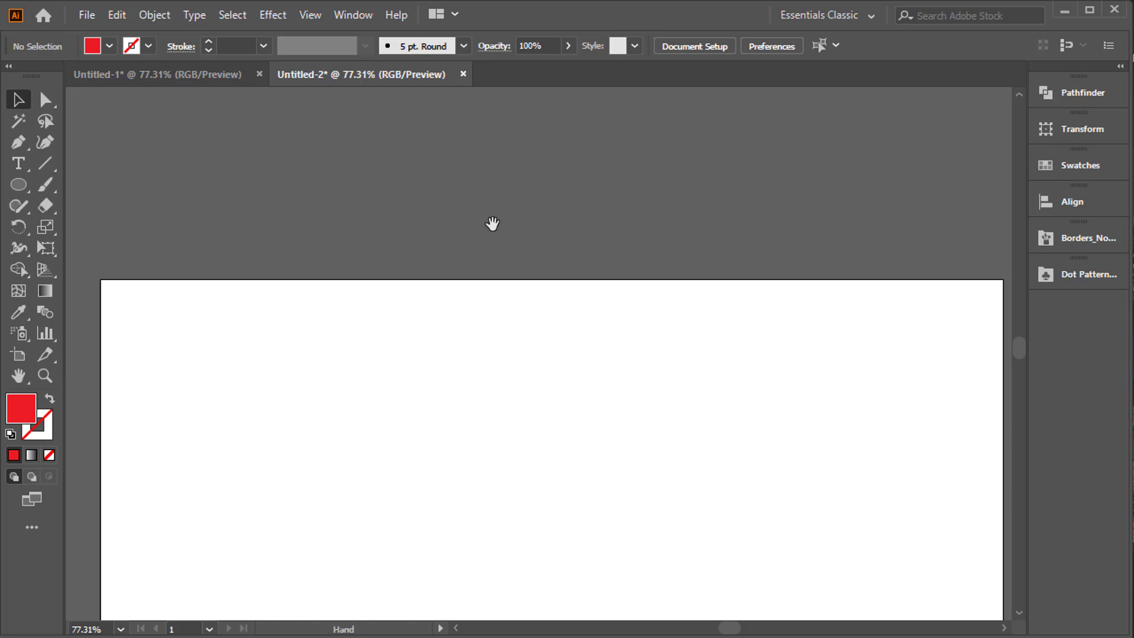
{"action": "left_click_drag", "start_coordinate": [492, 223], "coordinate": [462, 330]}
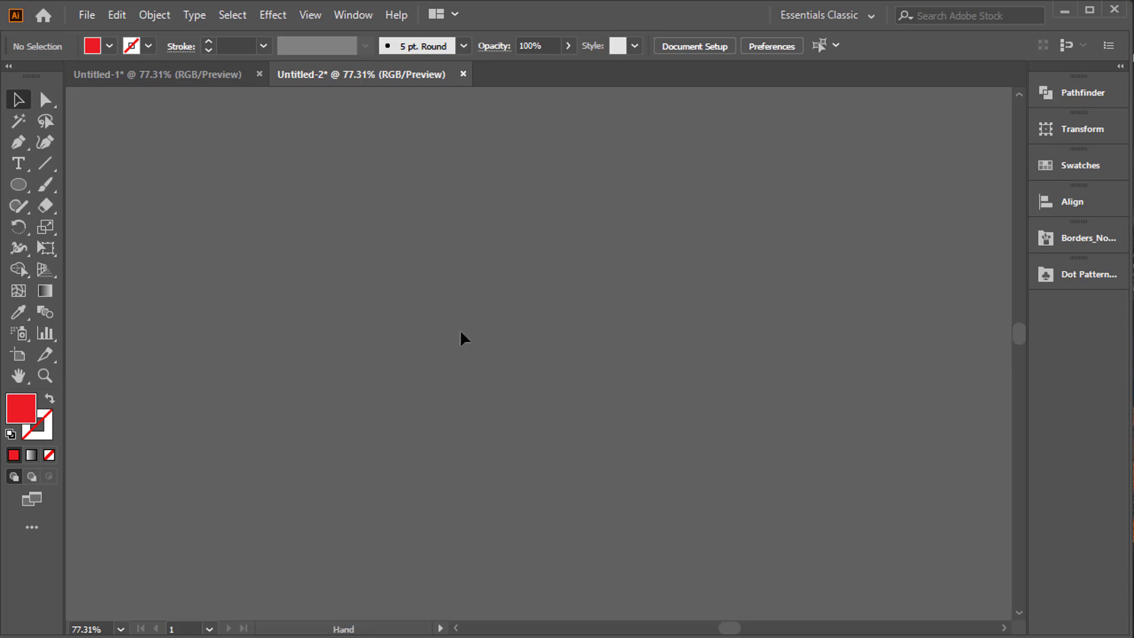
{"action": "left_click", "coordinate": [18, 168]}
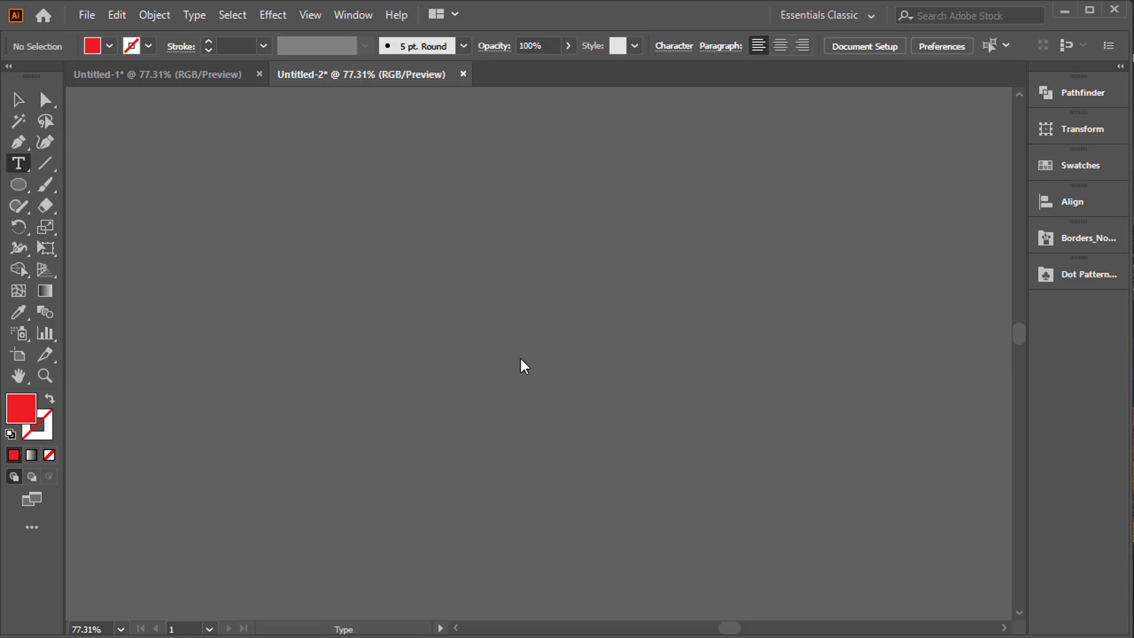
{"action": "left_click", "coordinate": [512, 329]}
{"action": "type", "text": "W"}
{"action": "left_click", "coordinate": [19, 99]}
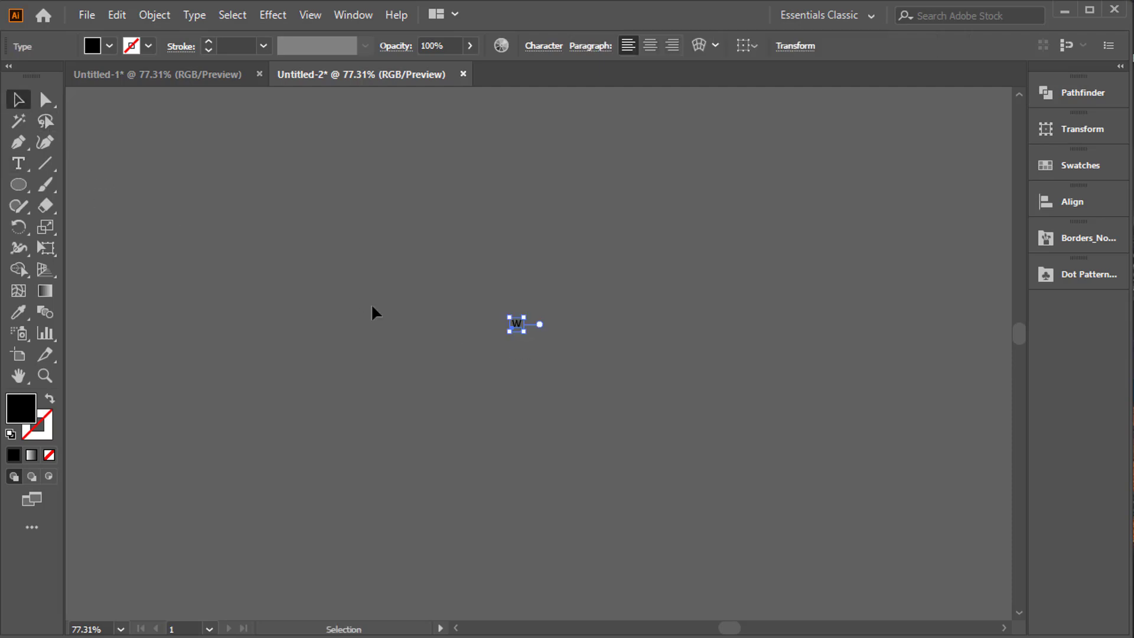
{"action": "left_click_drag", "start_coordinate": [524, 330], "coordinate": [654, 482]}
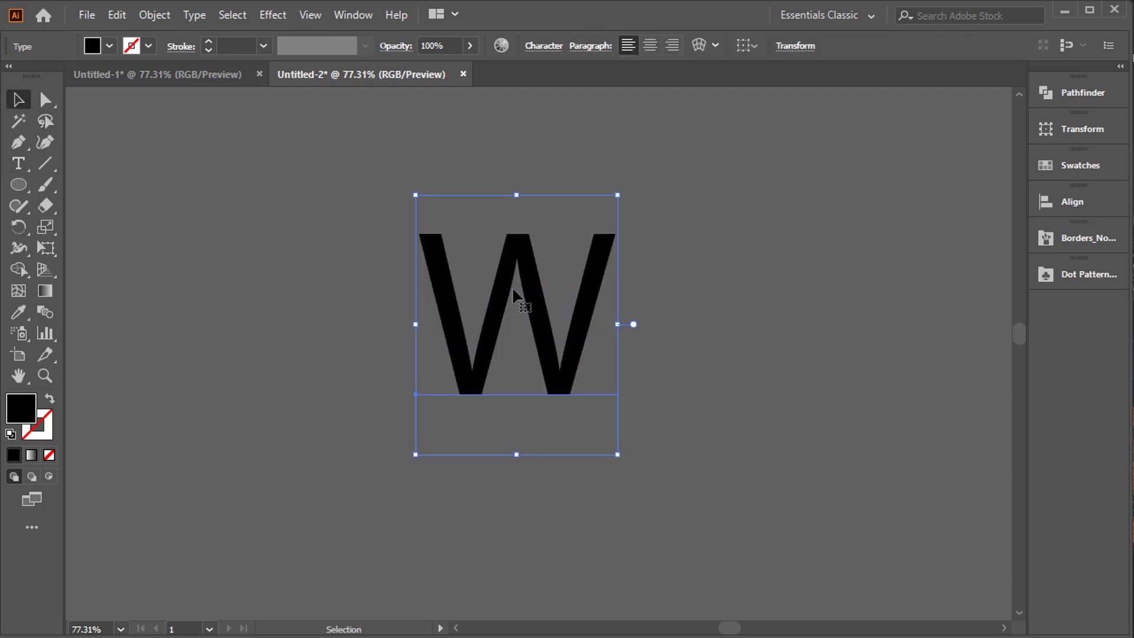
{"action": "left_click_drag", "start_coordinate": [512, 286], "coordinate": [815, 291]}
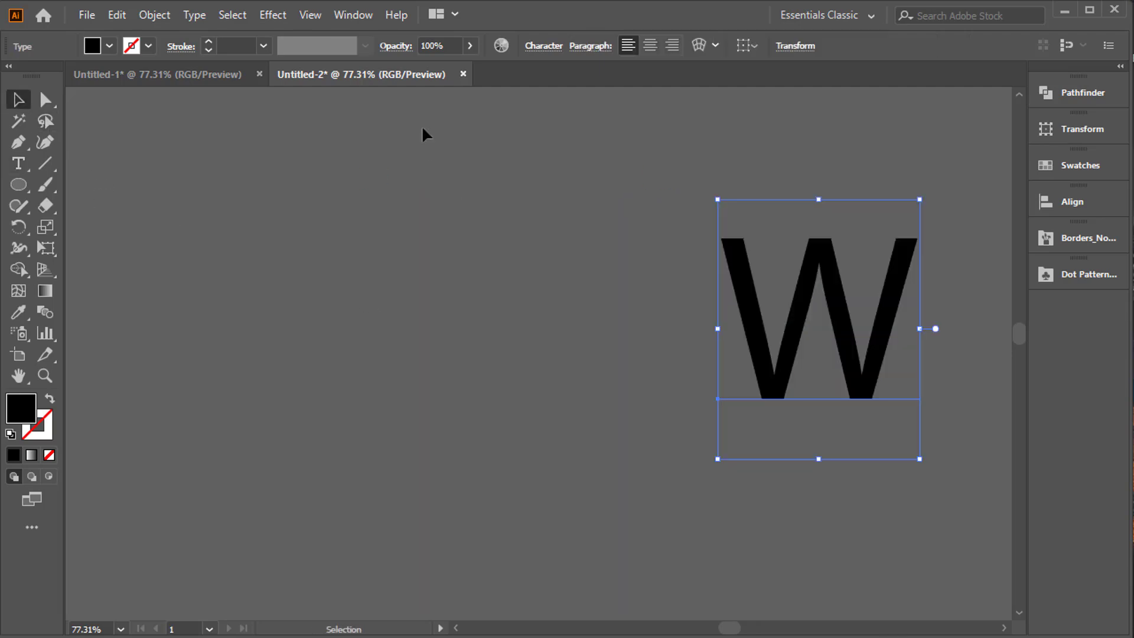
Set the W's font to Gotham-Medium, shift it slightly and convert it to outlines.
{"action": "left_click", "coordinate": [535, 47]}
{"action": "left_click", "coordinate": [535, 48]}
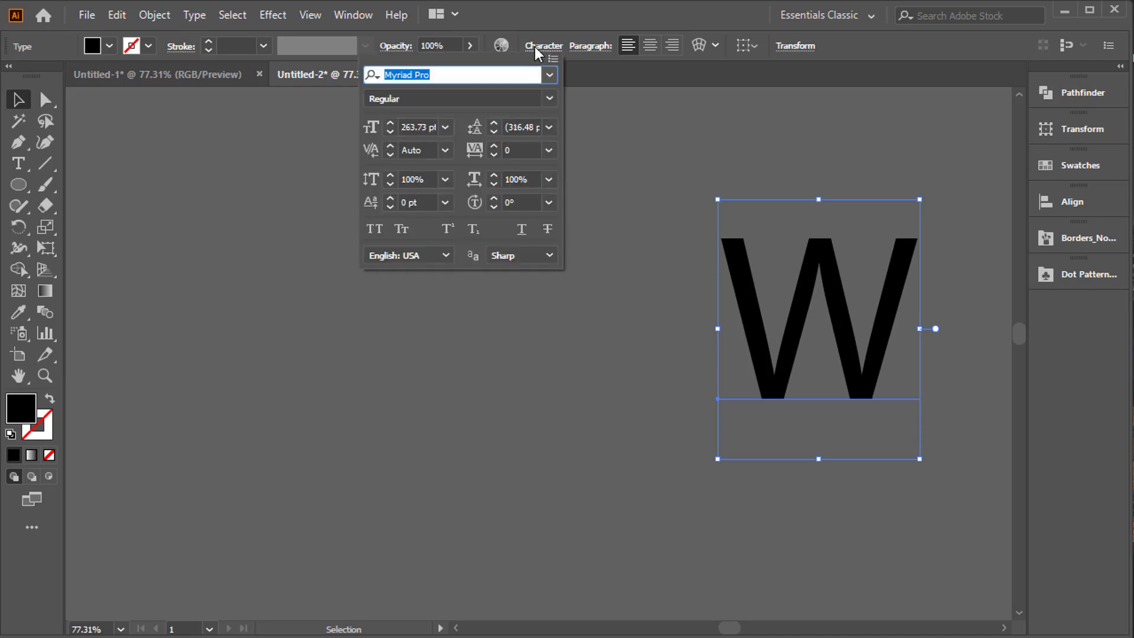
{"action": "type", "text": "goth"}
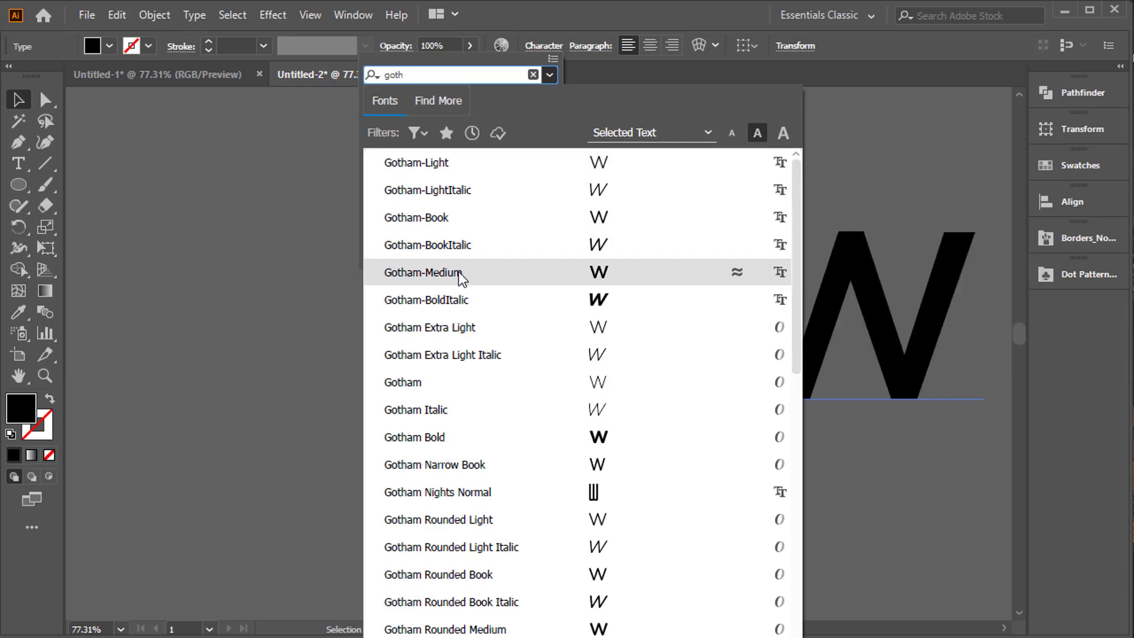
{"action": "left_click", "coordinate": [423, 273]}
{"action": "left_click", "coordinate": [809, 290]}
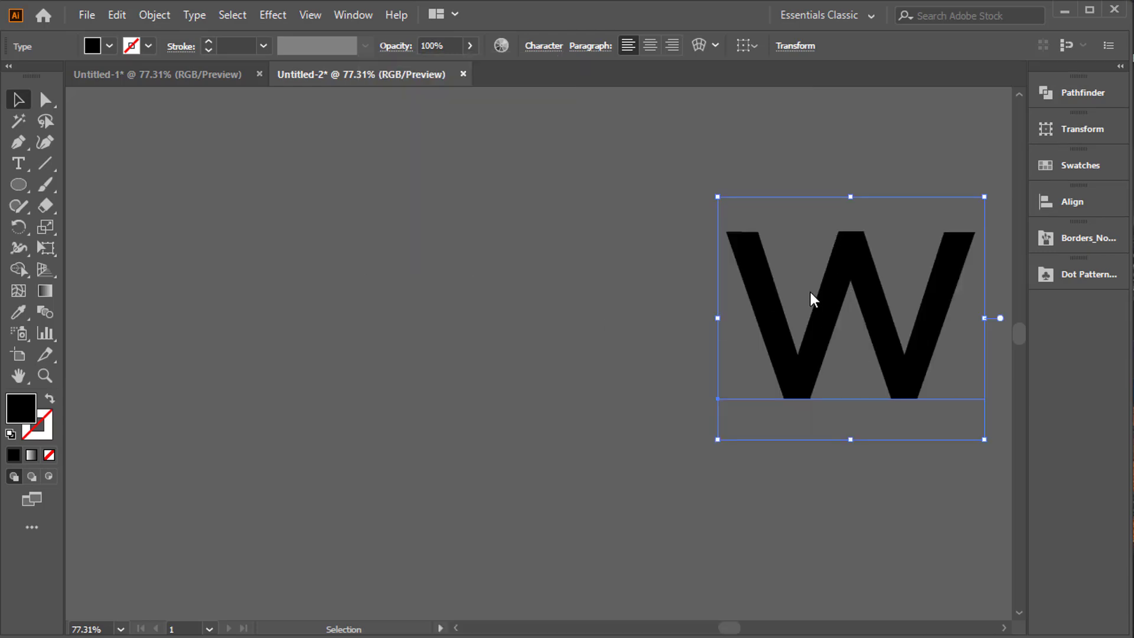
{"action": "right_click", "coordinate": [773, 290]}
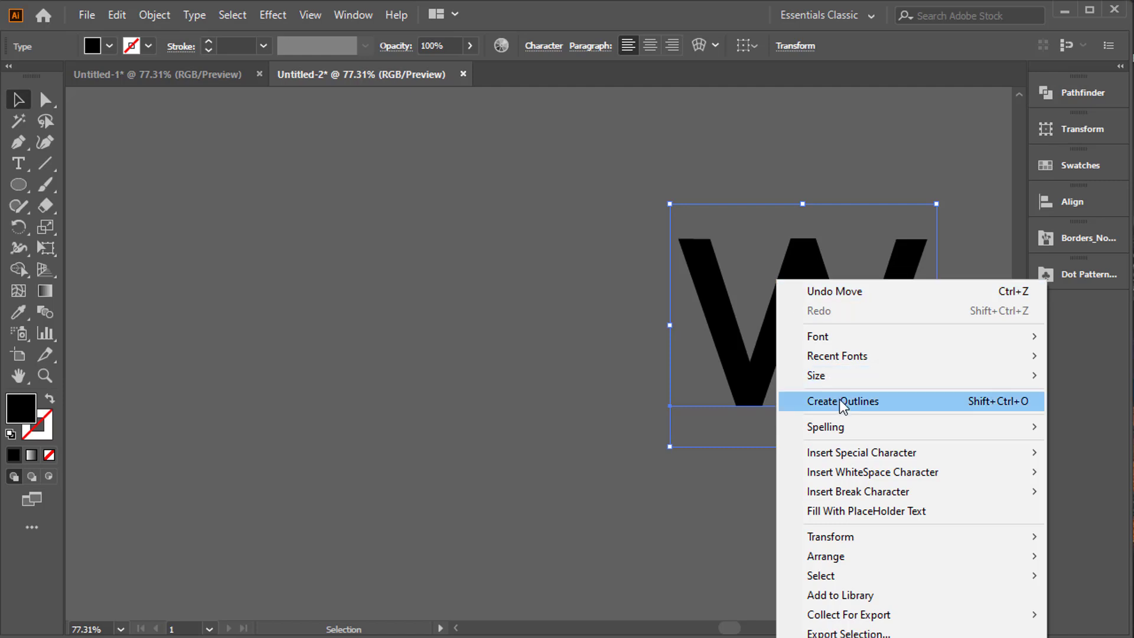
{"action": "left_click", "coordinate": [841, 402]}
Draw a large black circle to the left of the W with the Ellipse tool.
{"action": "left_click", "coordinate": [18, 184]}
{"action": "mouse_move", "coordinate": [196, 157]}
{"action": "left_mouse_down"}
{"action": "mouse_move", "coordinate": [557, 532]}
{"action": "mouse_move", "coordinate": [614, 573]}
{"action": "left_mouse_up"}
{"action": "left_click", "coordinate": [18, 99]}
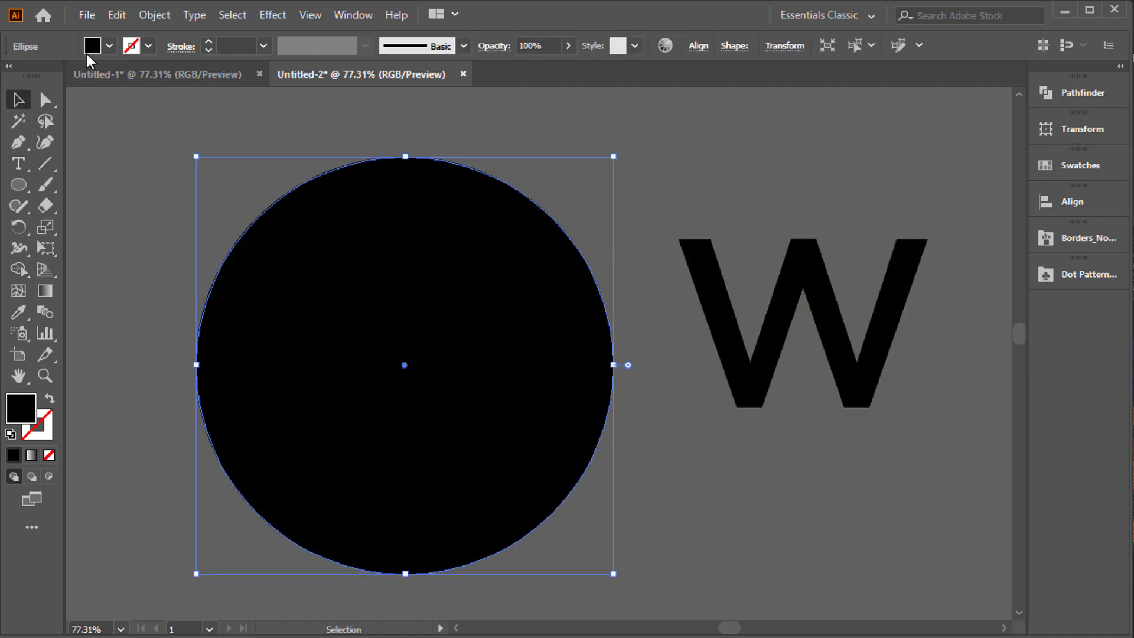
Remove the circle's fill and give it a black stroke.
{"action": "left_click", "coordinate": [89, 51]}
{"action": "left_click", "coordinate": [7, 75]}
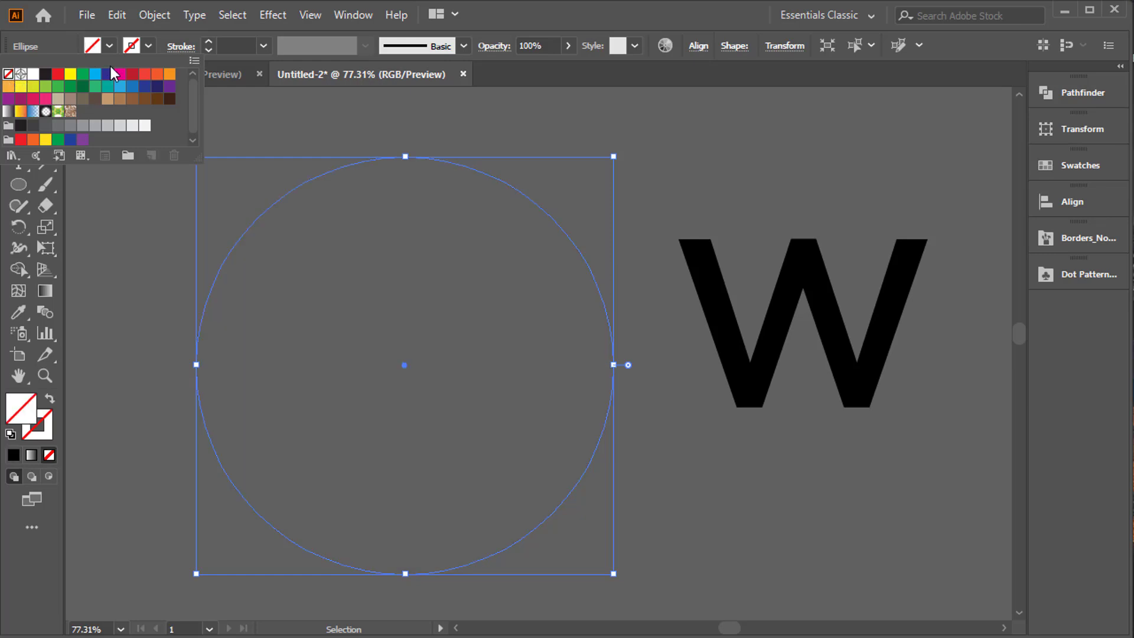
{"action": "left_click", "coordinate": [132, 48]}
{"action": "left_click", "coordinate": [45, 74]}
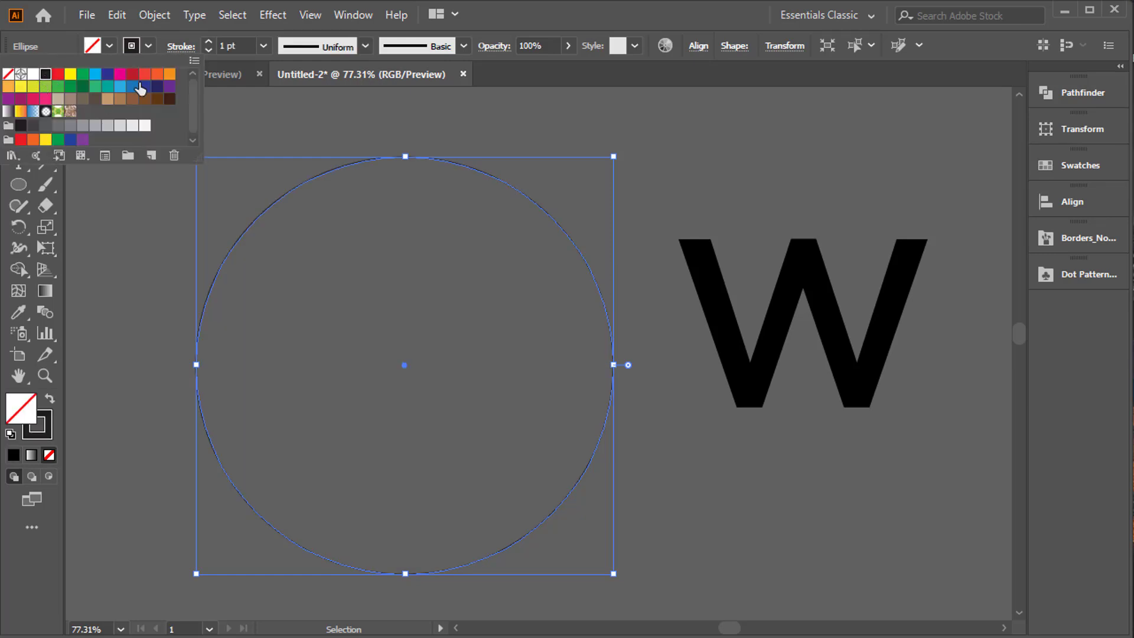
Thicken the circle's stroke weight to 36 pt to make a bold ring.
{"action": "left_click", "coordinate": [207, 41]}
{"action": "left_click", "coordinate": [207, 41]}
{"action": "left_click", "coordinate": [208, 41]}
{"action": "left_click", "coordinate": [207, 41]}
{"action": "left_click", "coordinate": [207, 41]}
{"action": "left_click", "coordinate": [207, 41]}
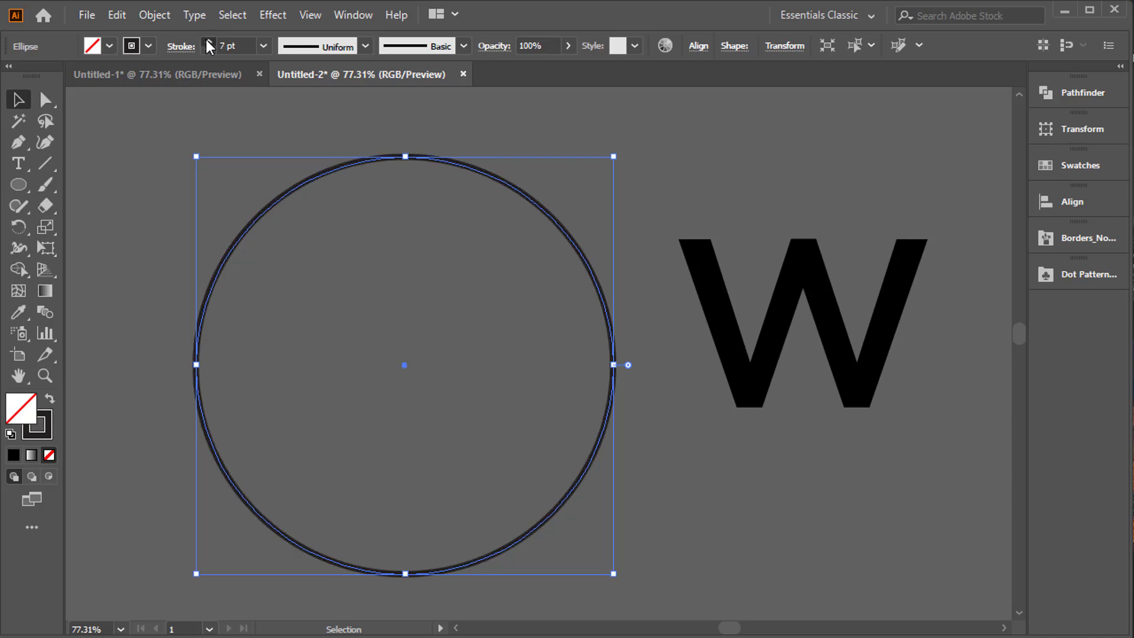
{"action": "left_click", "coordinate": [207, 40]}
{"action": "left_click", "coordinate": [208, 41]}
{"action": "left_click", "coordinate": [207, 41]}
{"action": "left_click", "coordinate": [208, 40]}
{"action": "left_click", "coordinate": [208, 41]}
{"action": "left_click", "coordinate": [208, 41]}
{"action": "left_click", "coordinate": [208, 40]}
{"action": "left_click", "coordinate": [207, 40]}
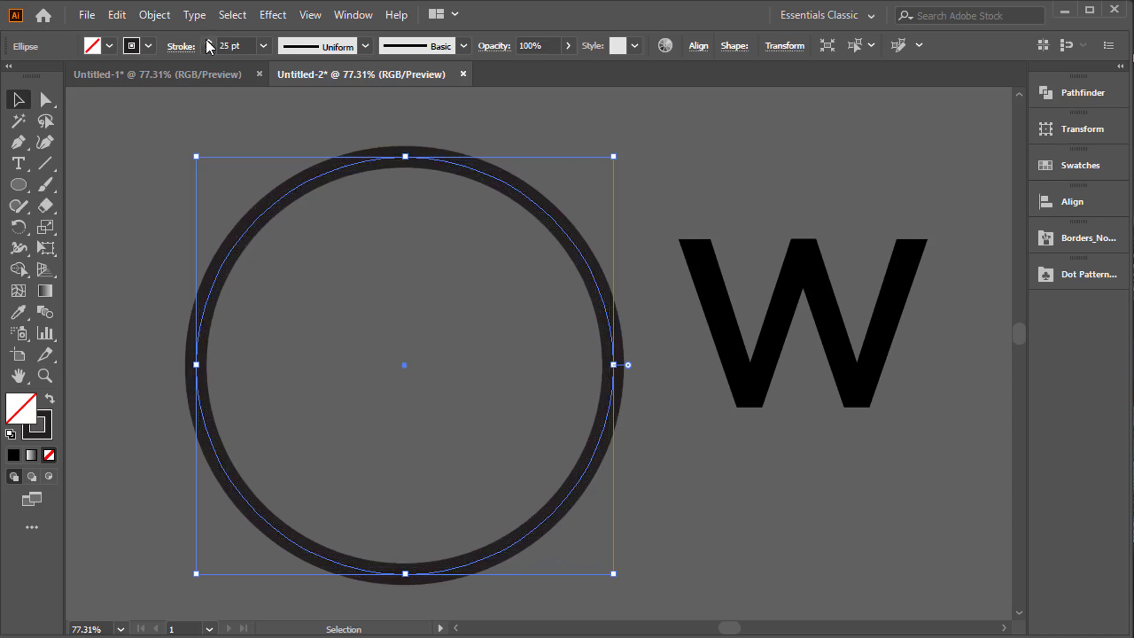
{"action": "left_click", "coordinate": [207, 40]}
{"action": "left_click", "coordinate": [207, 41]}
{"action": "left_click", "coordinate": [207, 40]}
{"action": "left_click", "coordinate": [207, 41]}
{"action": "left_click", "coordinate": [208, 41]}
{"action": "left_click", "coordinate": [207, 41]}
{"action": "left_click", "coordinate": [207, 41]}
{"action": "left_click", "coordinate": [207, 41]}
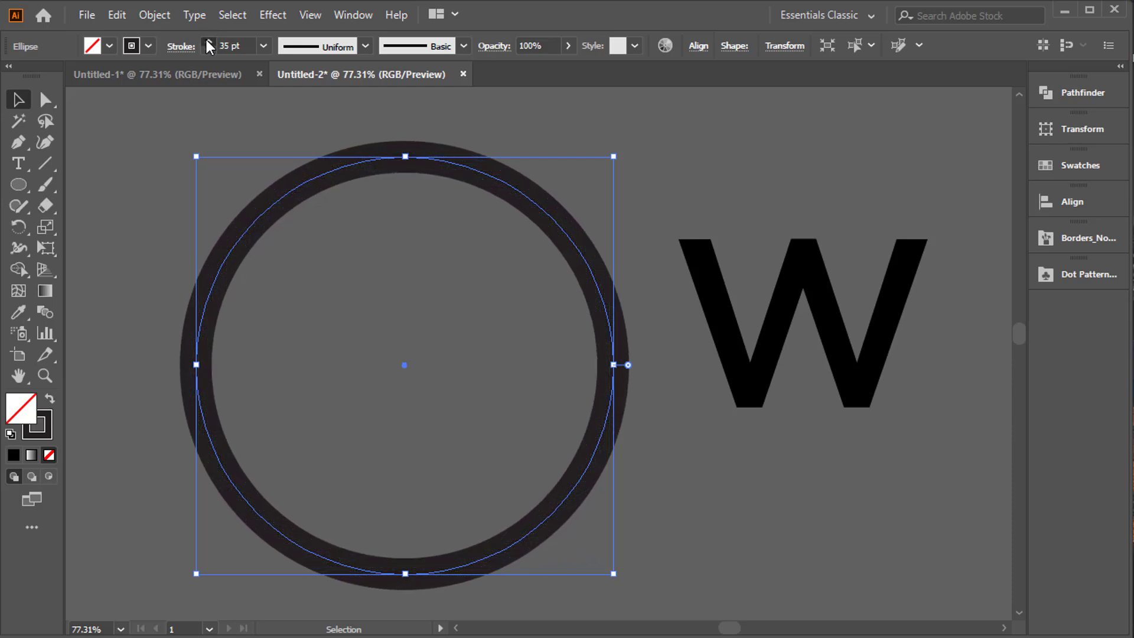
{"action": "left_click", "coordinate": [208, 41]}
{"action": "left_click", "coordinate": [208, 40]}
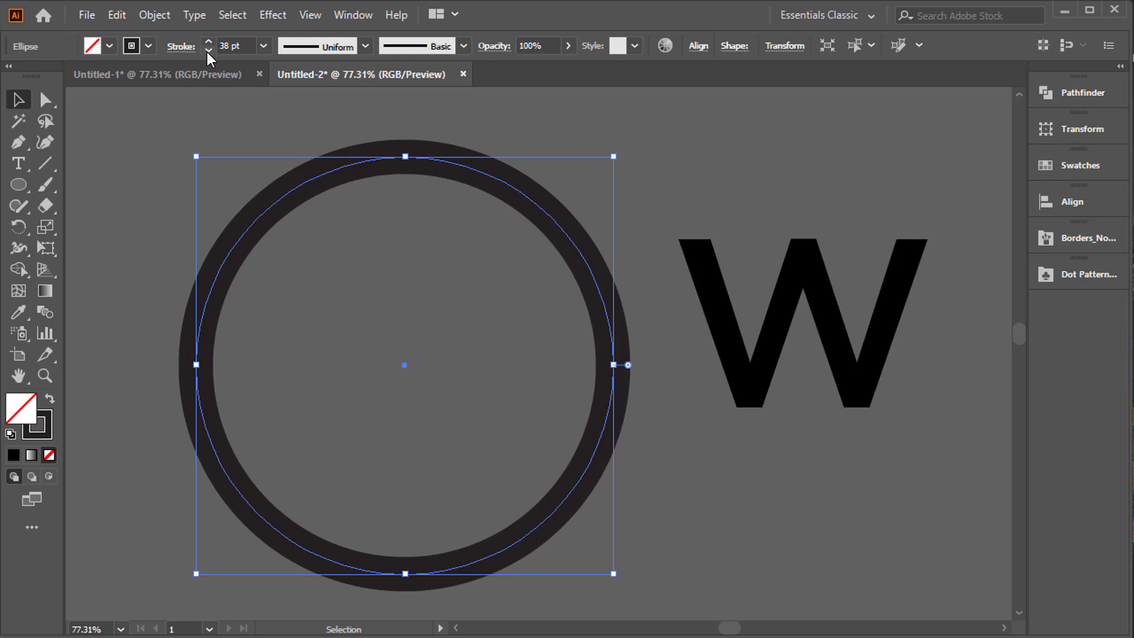
{"action": "left_click", "coordinate": [208, 51]}
{"action": "left_click", "coordinate": [208, 51]}
Move the W inside the ring and set the ring's stroke color to pure black, 000000.
{"action": "mouse_move", "coordinate": [814, 293]}
{"action": "left_mouse_down"}
{"action": "mouse_move", "coordinate": [480, 302]}
{"action": "mouse_move", "coordinate": [436, 328]}
{"action": "left_mouse_up"}
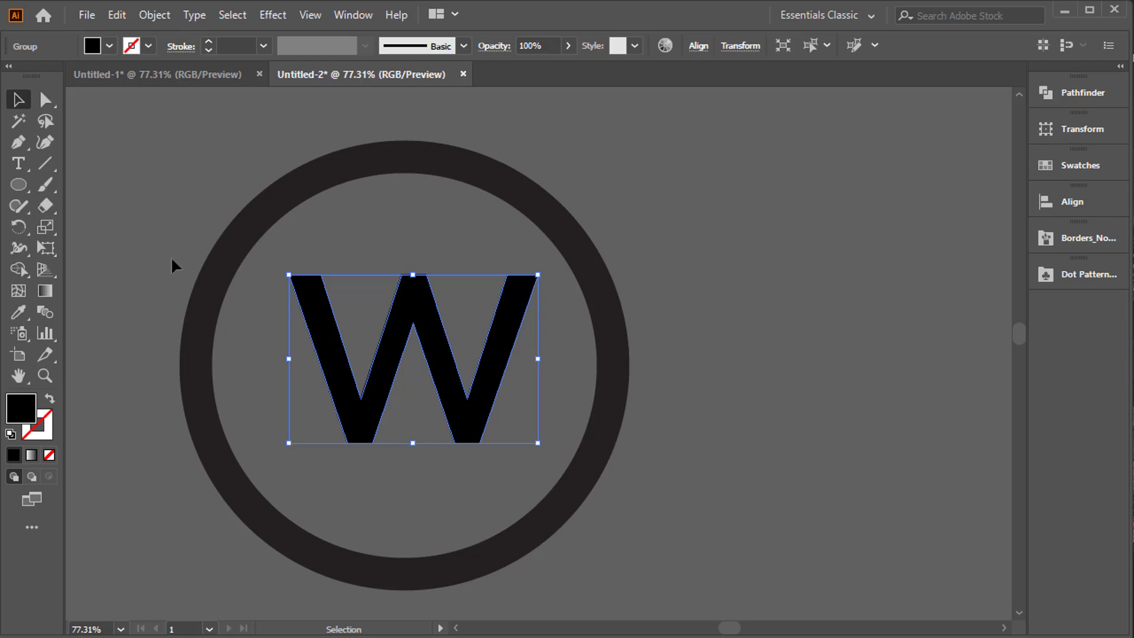
{"action": "left_click_drag", "start_coordinate": [320, 207], "coordinate": [322, 210]}
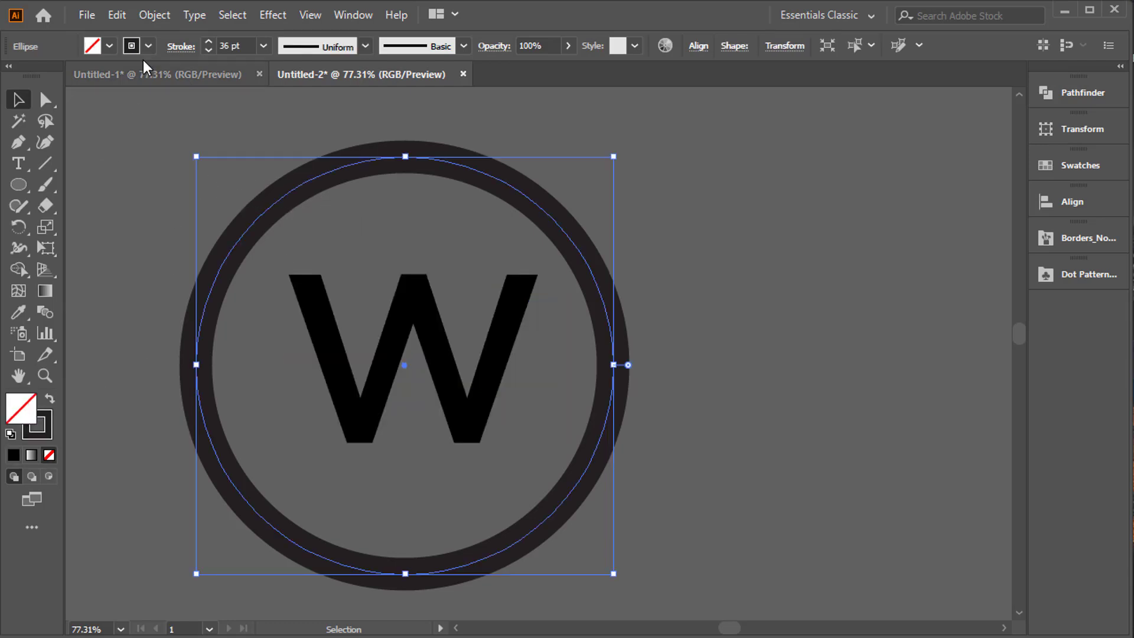
{"action": "double_click", "coordinate": [39, 438]}
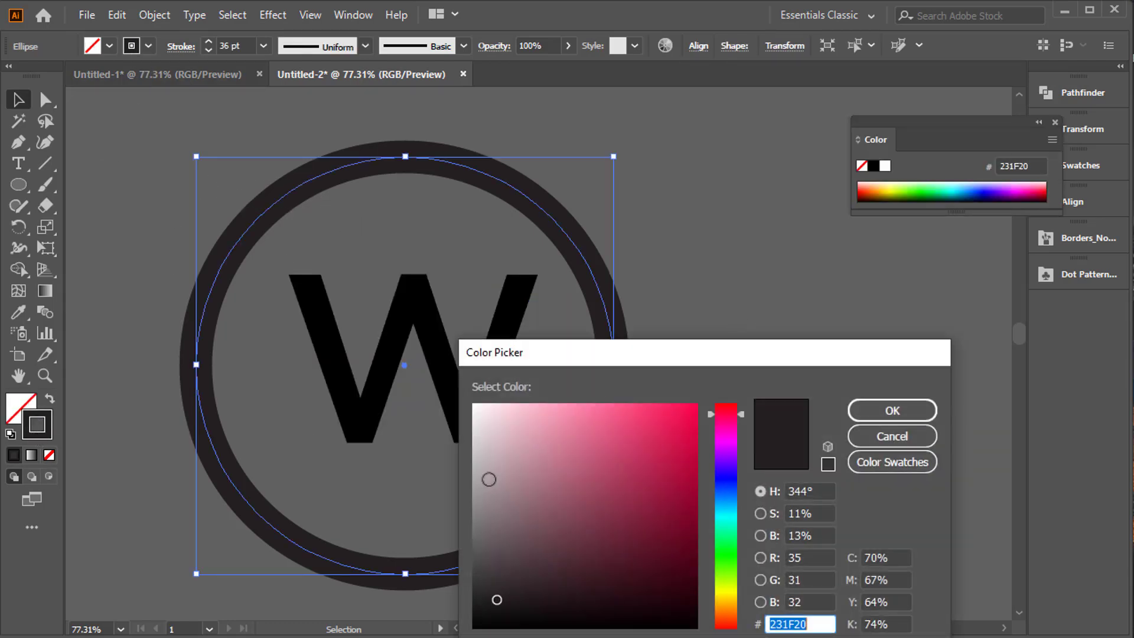
{"action": "mouse_move", "coordinate": [490, 598]}
{"action": "left_mouse_down"}
{"action": "mouse_move", "coordinate": [486, 583]}
{"action": "mouse_move", "coordinate": [443, 610]}
{"action": "mouse_move", "coordinate": [445, 632]}
{"action": "left_mouse_up"}
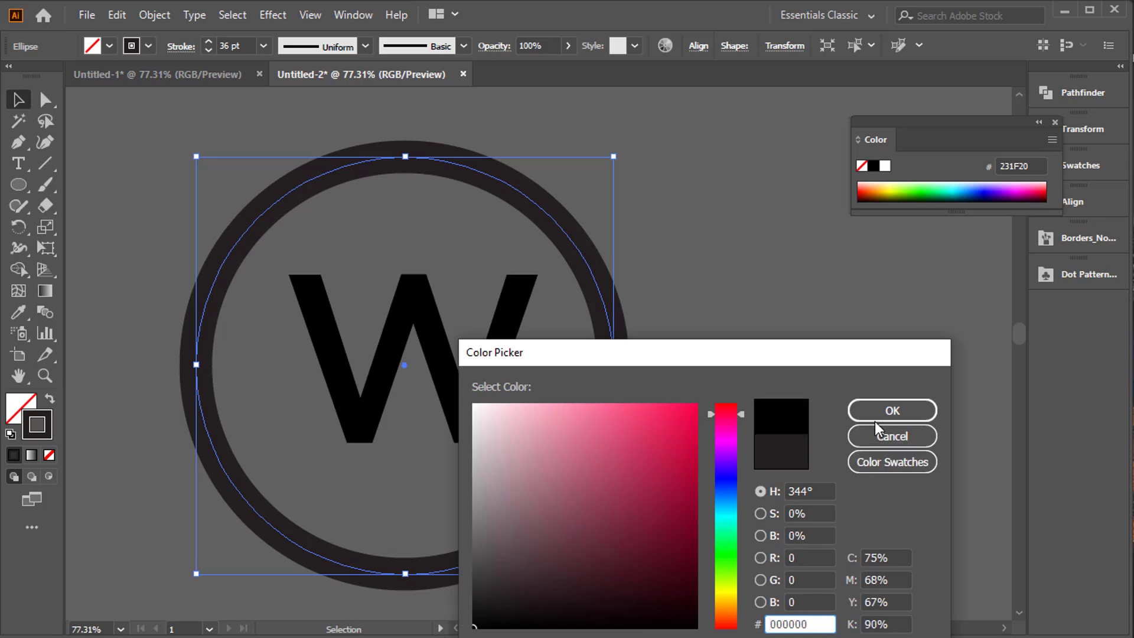
{"action": "left_click", "coordinate": [873, 402]}
{"action": "left_click", "coordinate": [253, 333]}
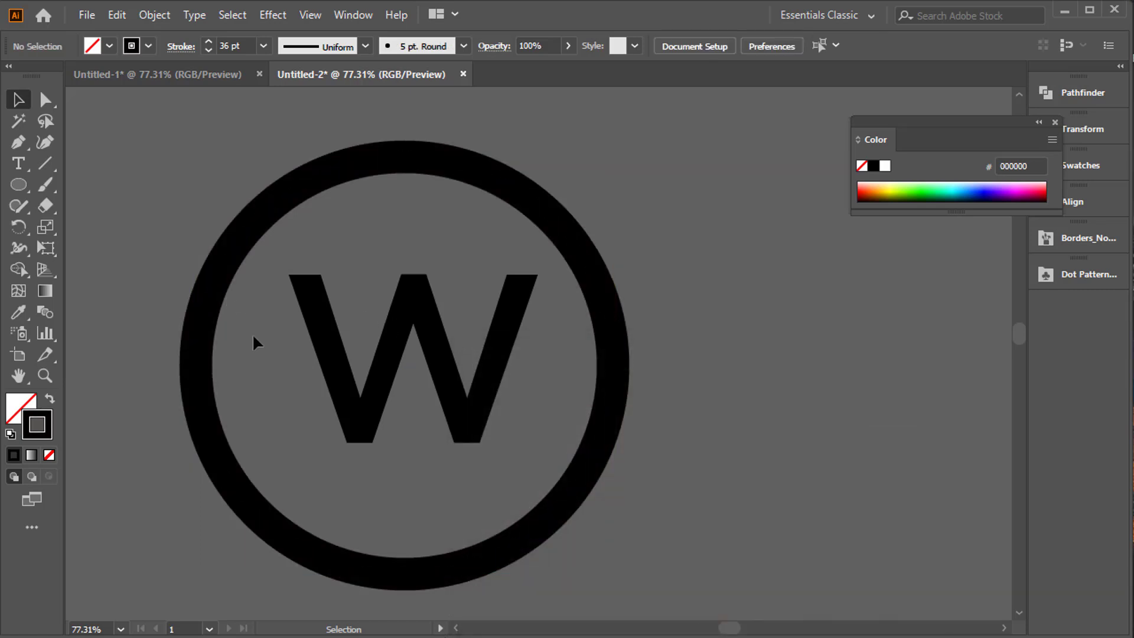
Set the ring's stroke weight to 32 pt.
{"action": "left_click_drag", "start_coordinate": [286, 372], "coordinate": [392, 361]}
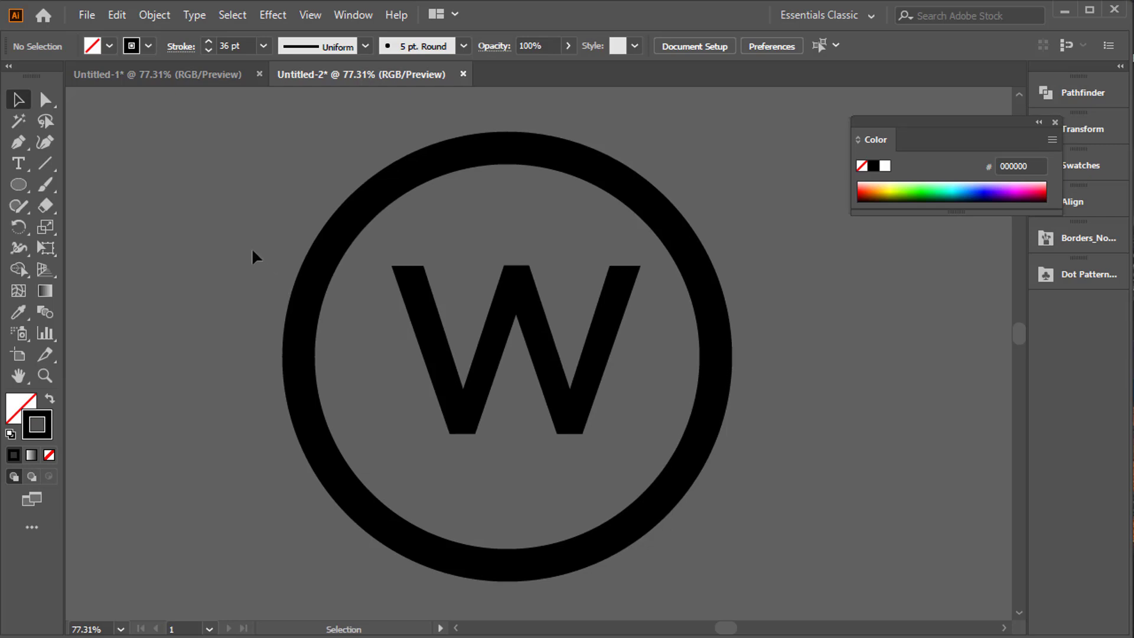
{"action": "left_click_drag", "start_coordinate": [323, 319], "coordinate": [322, 319]}
{"action": "left_click", "coordinate": [208, 51]}
{"action": "left_click", "coordinate": [208, 51]}
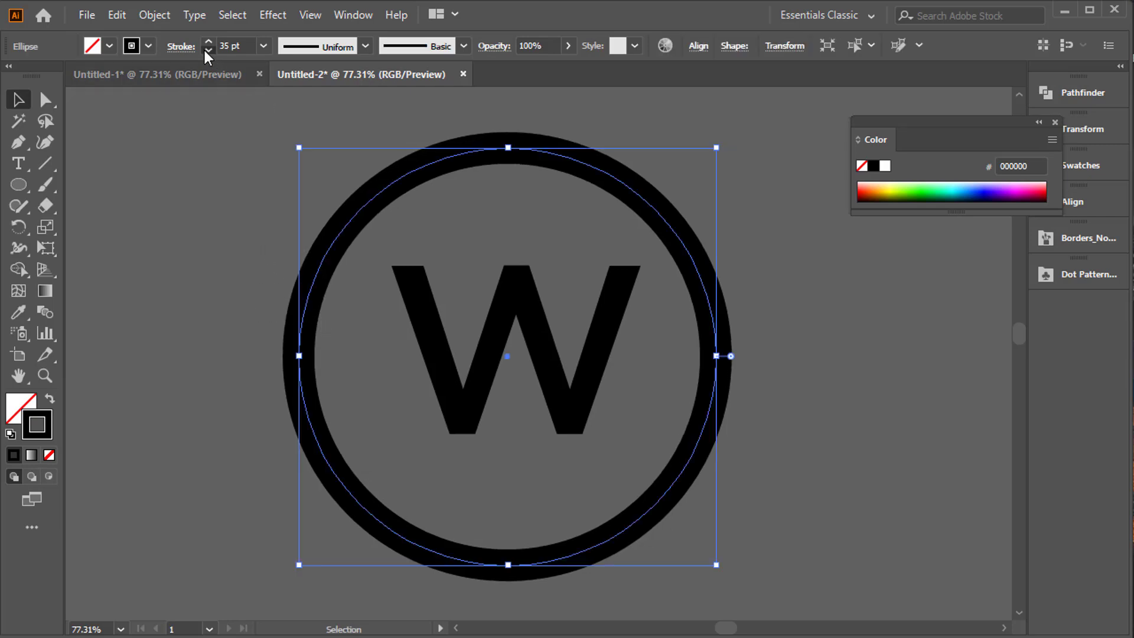
{"action": "left_click", "coordinate": [208, 50]}
{"action": "left_click", "coordinate": [208, 51]}
{"action": "left_click", "coordinate": [397, 332]}
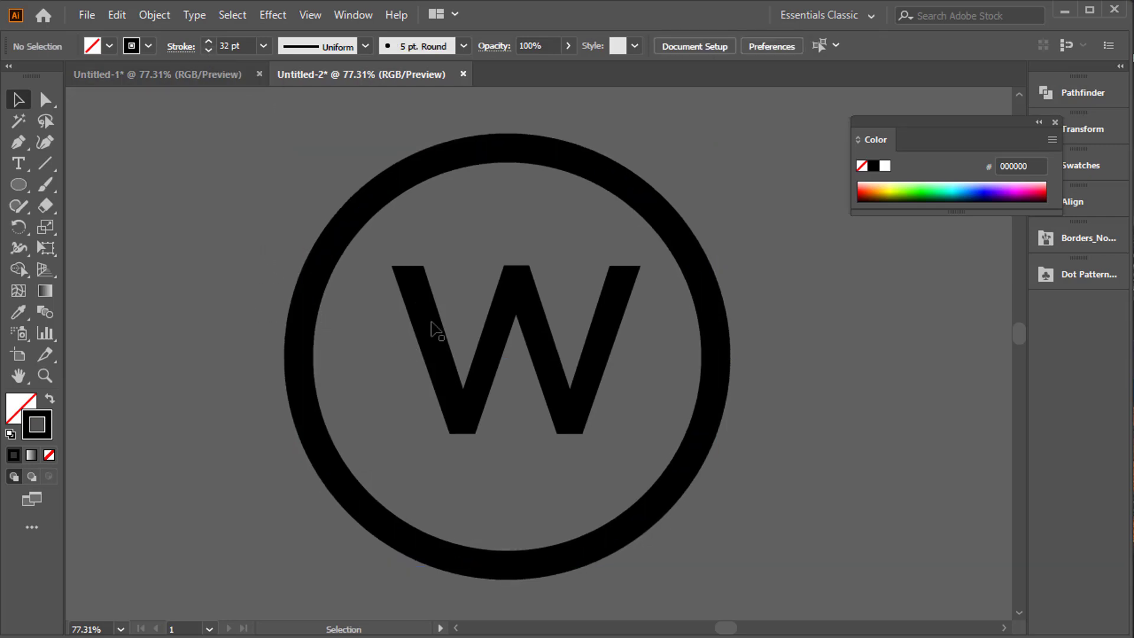
Scale the W down proportionally and reposition it near the center of the ring.
{"action": "left_click", "coordinate": [435, 345]}
{"action": "left_click_drag", "start_coordinate": [645, 269], "coordinate": [622, 284]}
{"action": "left_click_drag", "start_coordinate": [495, 315], "coordinate": [479, 330]}
Thin the ring's stroke further, to slightly under 30 pt.
{"action": "left_click_drag", "start_coordinate": [270, 208], "coordinate": [377, 275]}
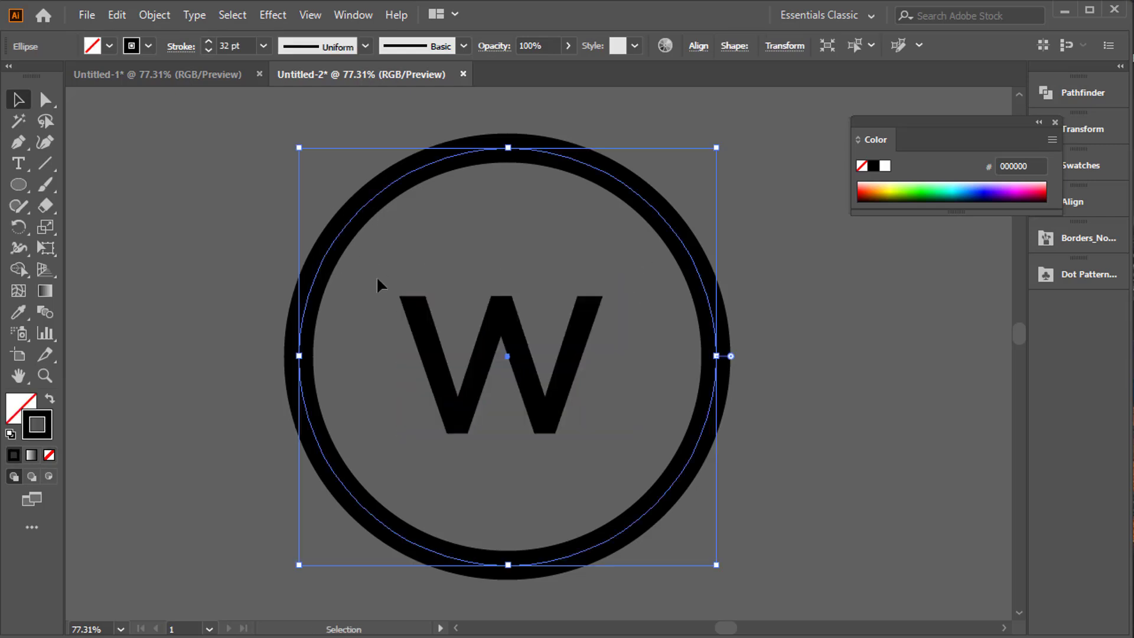
{"action": "left_click_drag", "start_coordinate": [370, 157], "coordinate": [441, 211]}
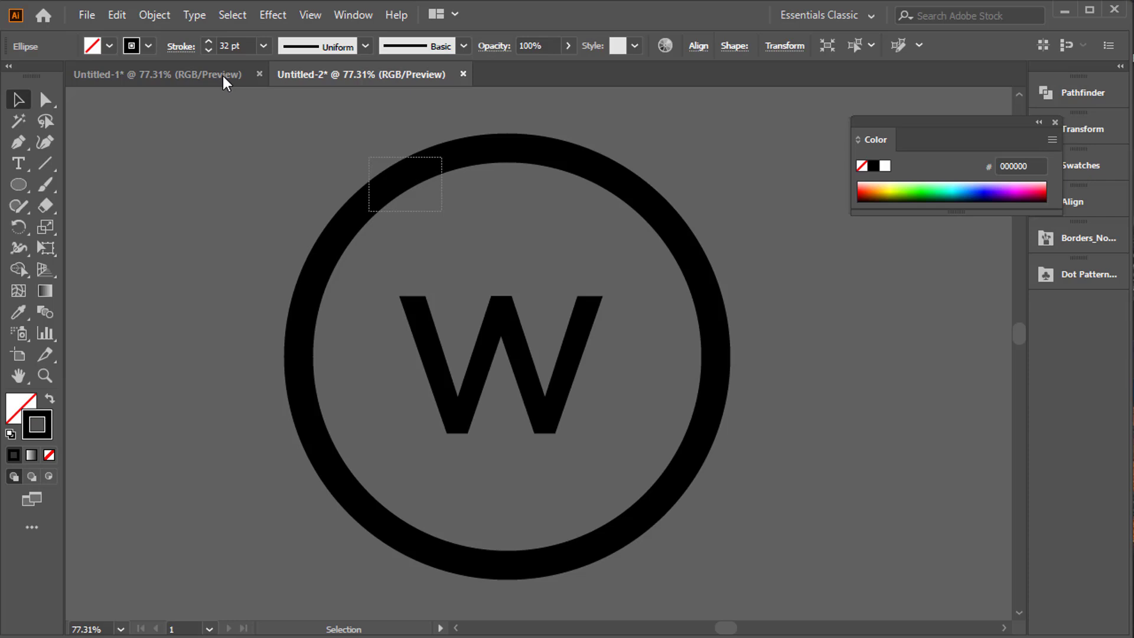
{"action": "left_click", "coordinate": [206, 44]}
{"action": "left_click", "coordinate": [206, 45]}
{"action": "left_click", "coordinate": [207, 47]}
{"action": "left_click", "coordinate": [206, 48]}
{"action": "left_click", "coordinate": [207, 48]}
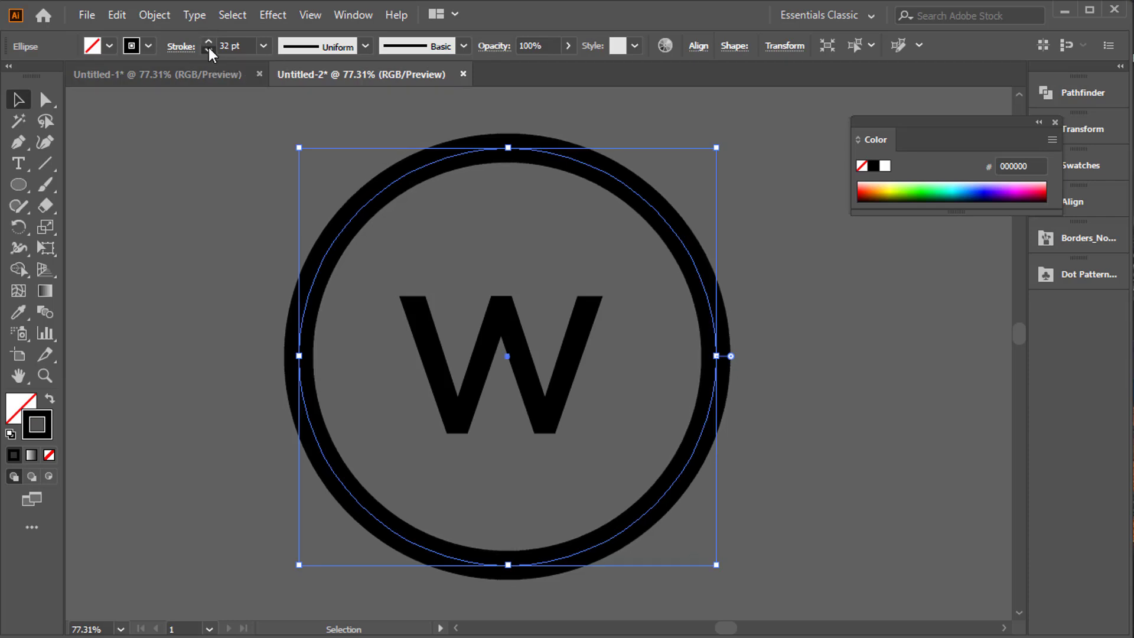
{"action": "left_click", "coordinate": [208, 49]}
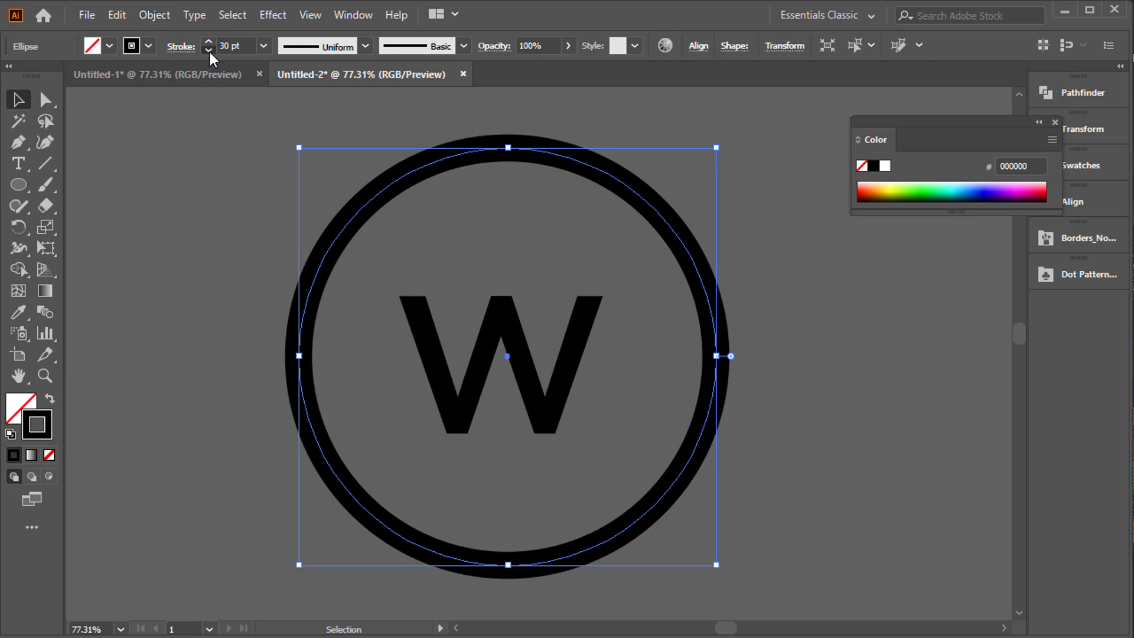
{"action": "left_click", "coordinate": [208, 51]}
{"action": "left_click", "coordinate": [208, 51]}
{"action": "left_click", "coordinate": [208, 51]}
Expand the ring's stroke into a filled shape.
{"action": "left_click", "coordinate": [154, 15]}
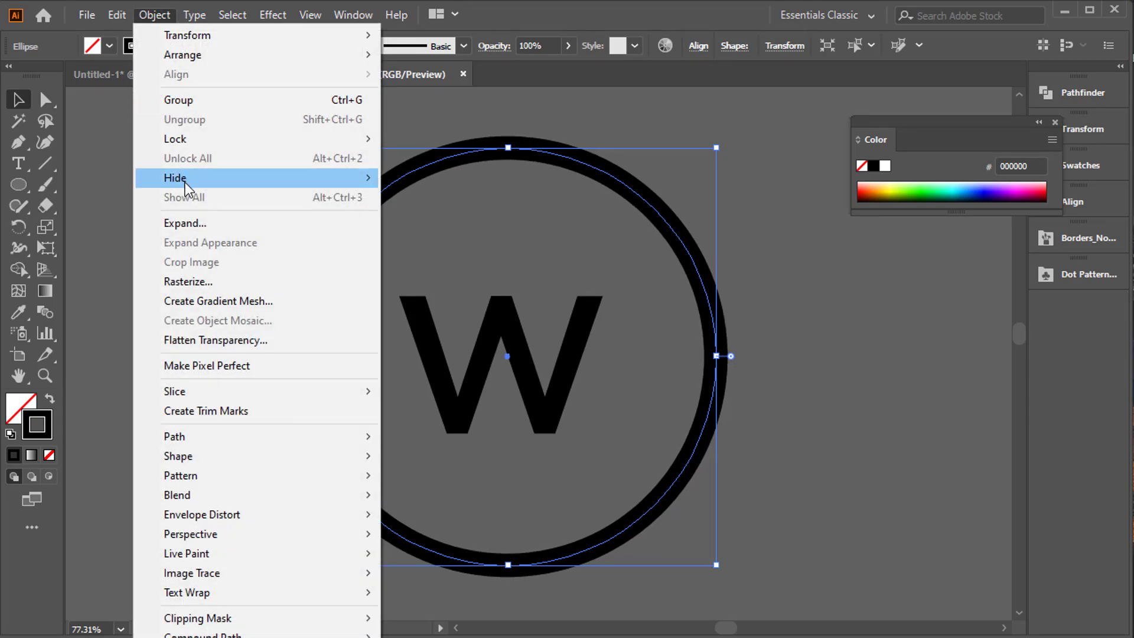
{"action": "left_click", "coordinate": [187, 223]}
{"action": "left_click", "coordinate": [490, 427]}
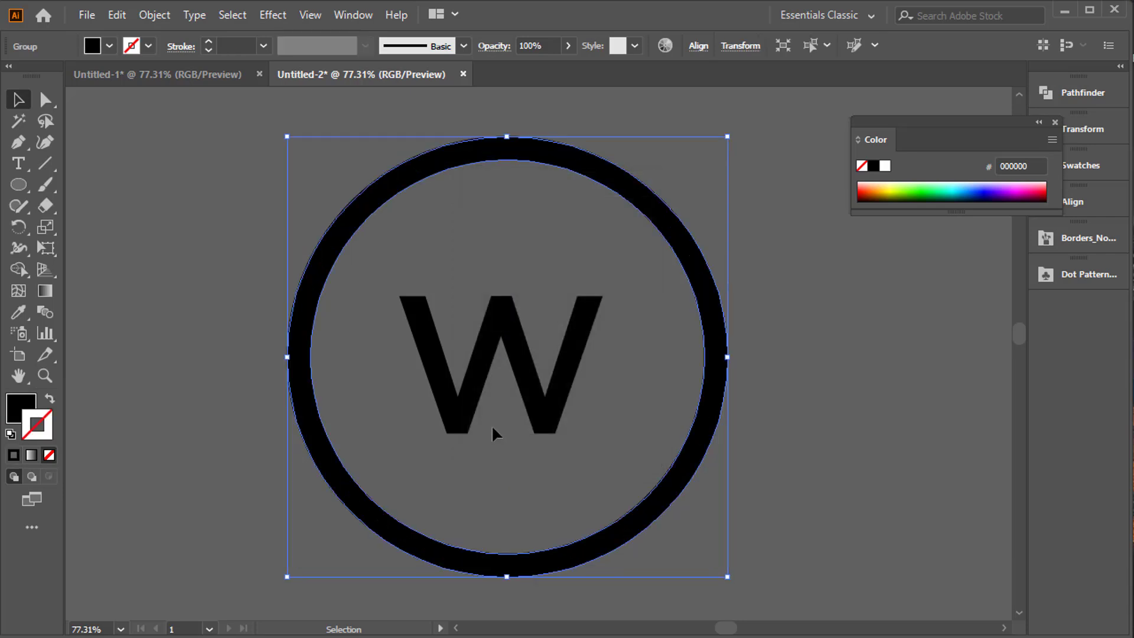
Close the floating Color panel and clear the selection of the ring and the W.
{"action": "left_click", "coordinate": [486, 345]}
{"action": "left_click", "coordinate": [303, 313]}
{"action": "left_click", "coordinate": [503, 320]}
{"action": "left_click", "coordinate": [306, 287]}
{"action": "left_click_drag", "start_coordinate": [230, 248], "coordinate": [799, 450]}
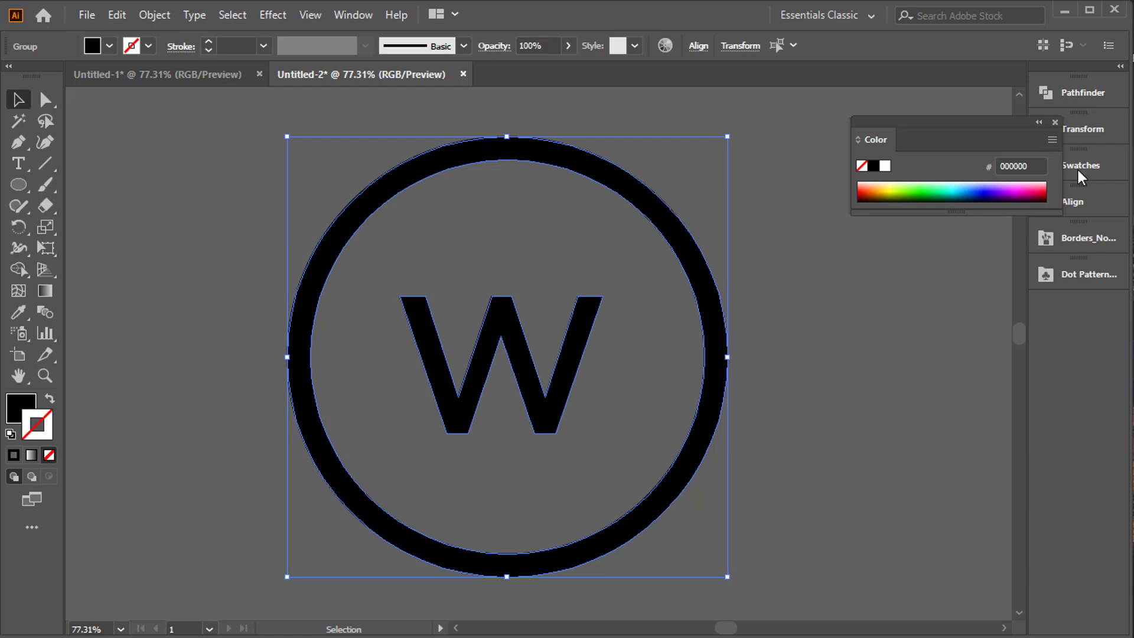
{"action": "left_click", "coordinate": [1055, 123]}
{"action": "left_click", "coordinate": [831, 288]}
Align the W and the ring to the selection, centering them on each other horizontally and vertically.
{"action": "left_click_drag", "start_coordinate": [598, 313], "coordinate": [656, 318]}
{"action": "left_click", "coordinate": [1075, 206]}
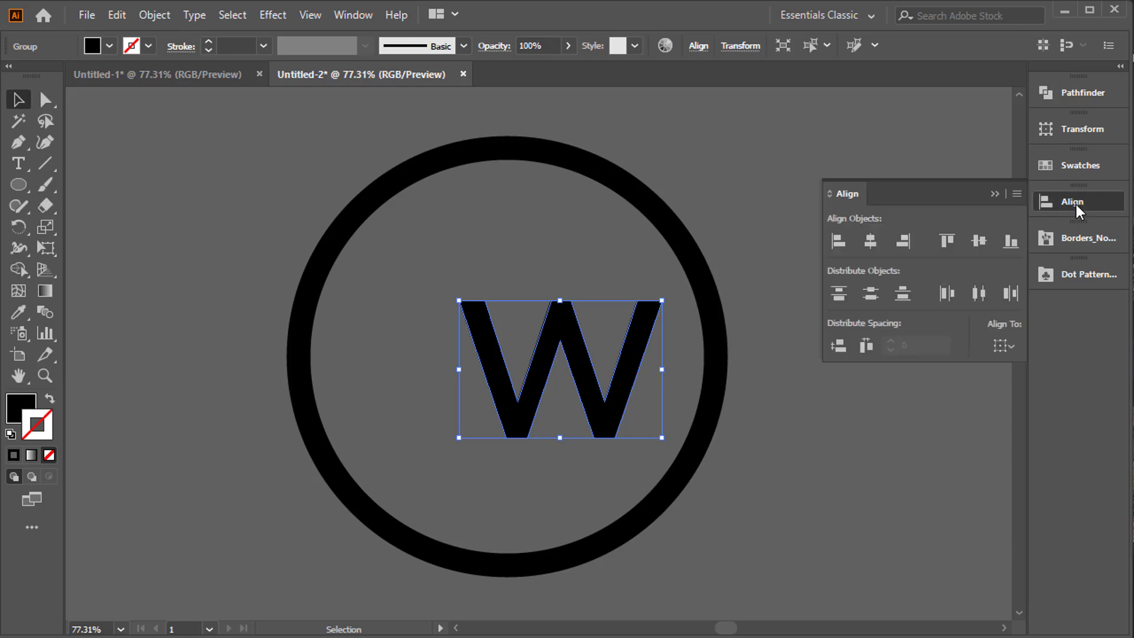
{"action": "left_click", "coordinate": [1003, 345]}
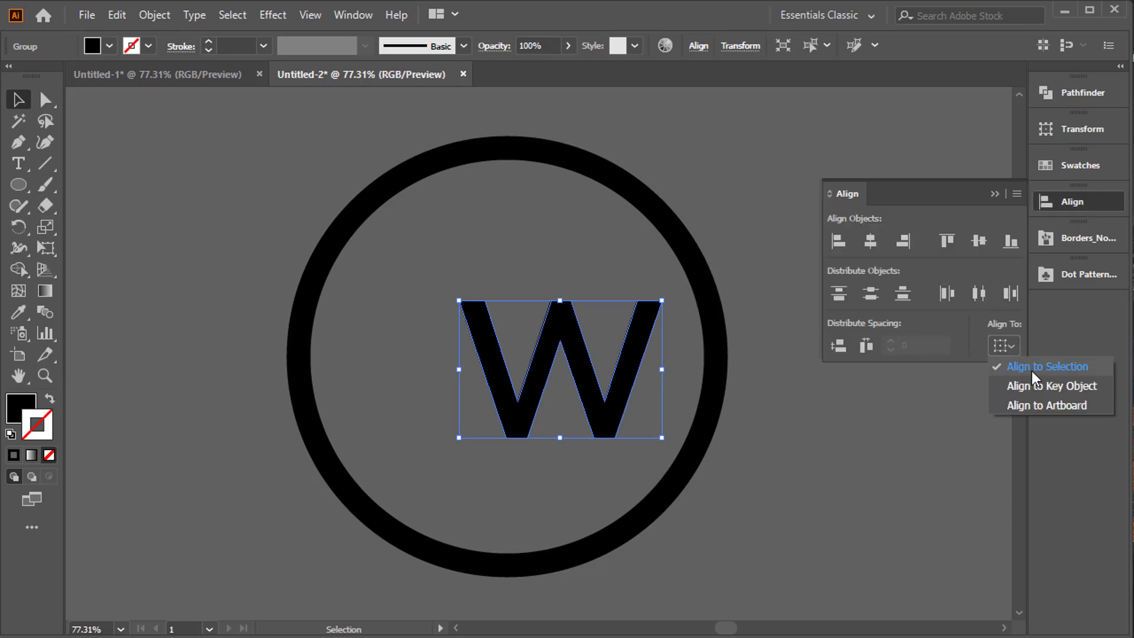
{"action": "left_click", "coordinate": [1033, 371]}
{"action": "left_click", "coordinate": [996, 194]}
{"action": "left_click_drag", "start_coordinate": [909, 188], "coordinate": [544, 412]}
{"action": "left_click", "coordinate": [1084, 204]}
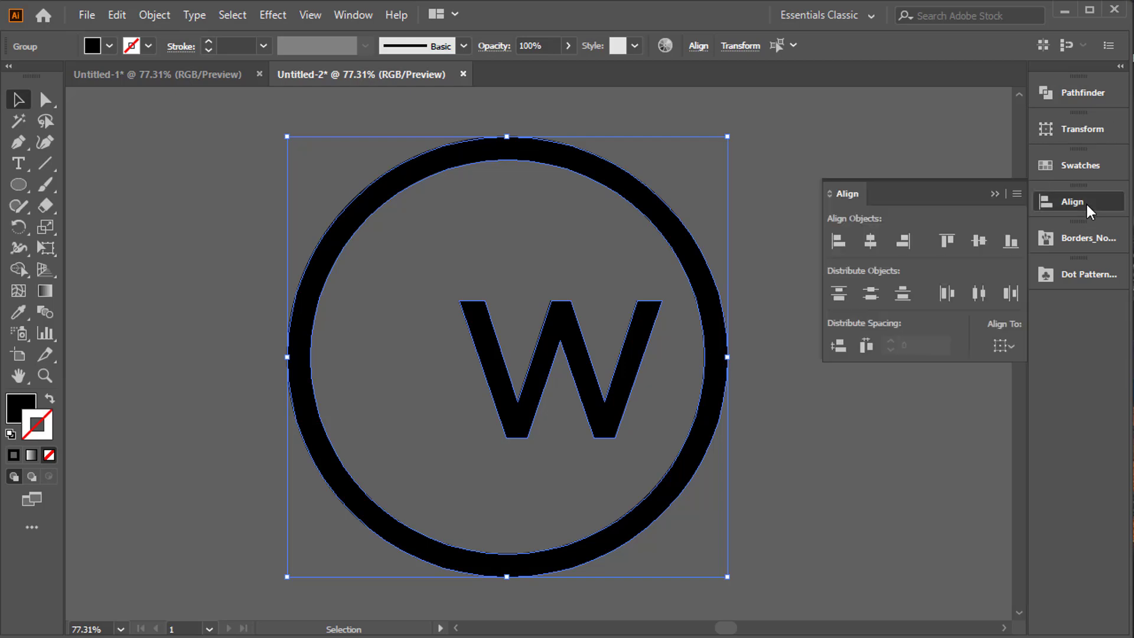
{"action": "left_click", "coordinate": [872, 241]}
{"action": "left_click", "coordinate": [981, 241]}
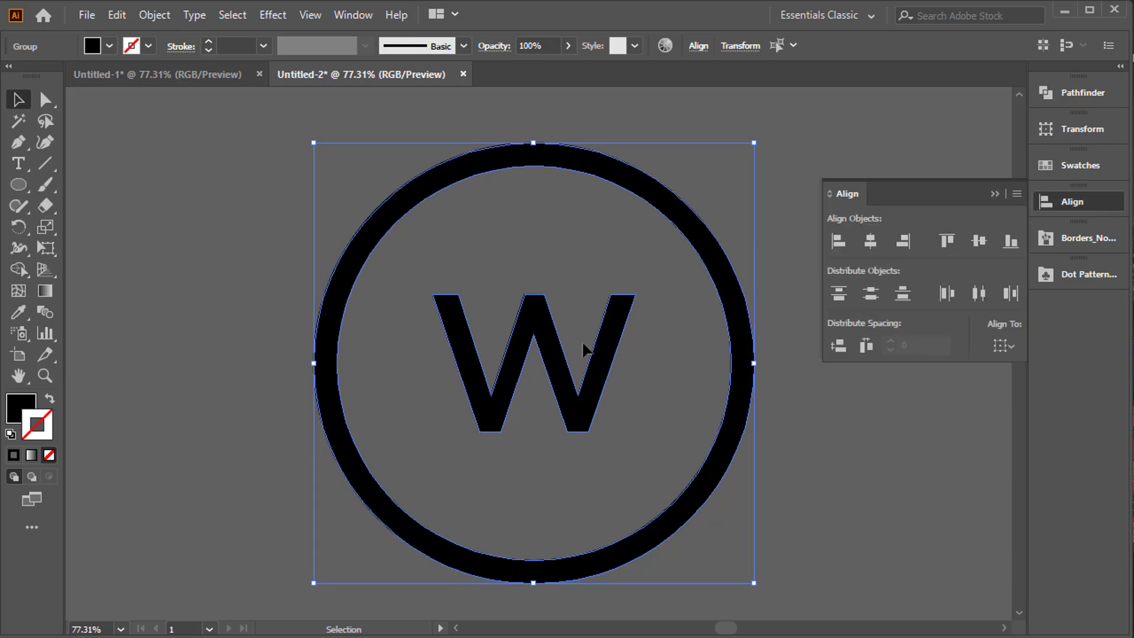
Extend the W's left arm diagonally upward past the ring by moving its two top anchor points with Direct Selection.
{"action": "left_click_drag", "start_coordinate": [584, 349], "coordinate": [552, 328]}
{"action": "left_click", "coordinate": [597, 285]}
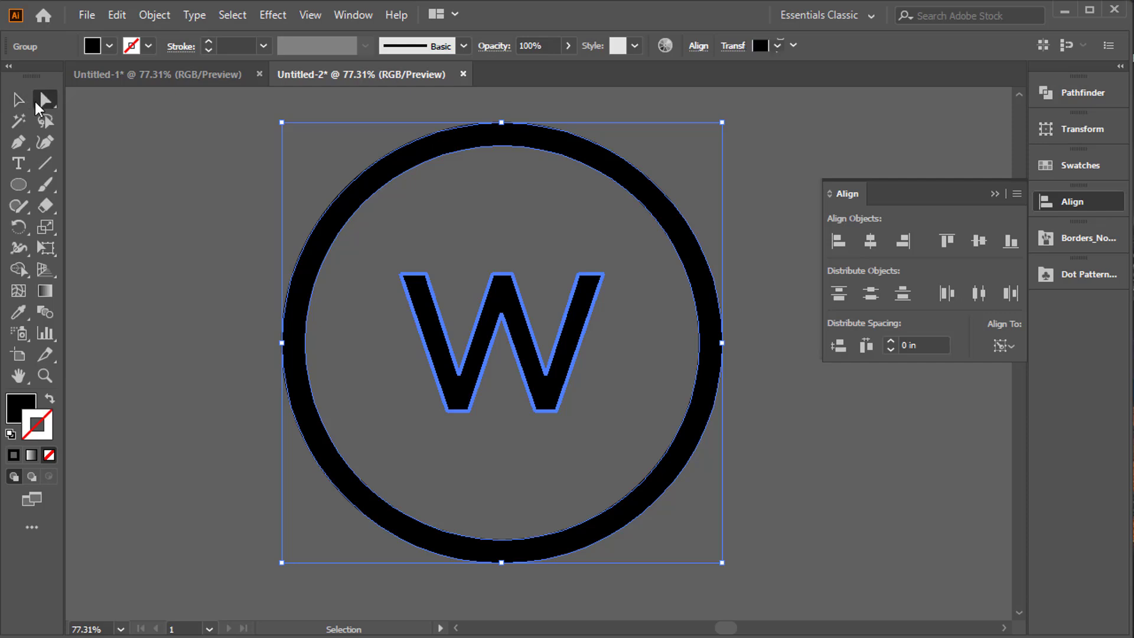
{"action": "left_click", "coordinate": [37, 102]}
{"action": "left_click", "coordinate": [98, 190]}
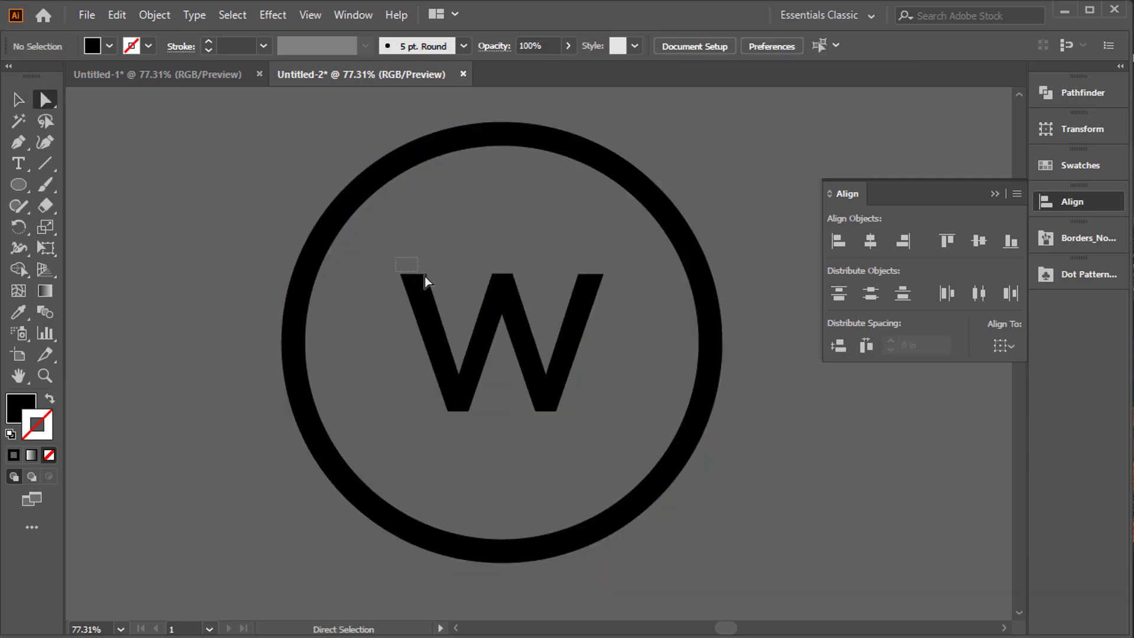
{"action": "left_click_drag", "start_coordinate": [424, 276], "coordinate": [367, 121]}
{"action": "key", "text": "ctrl+z"}
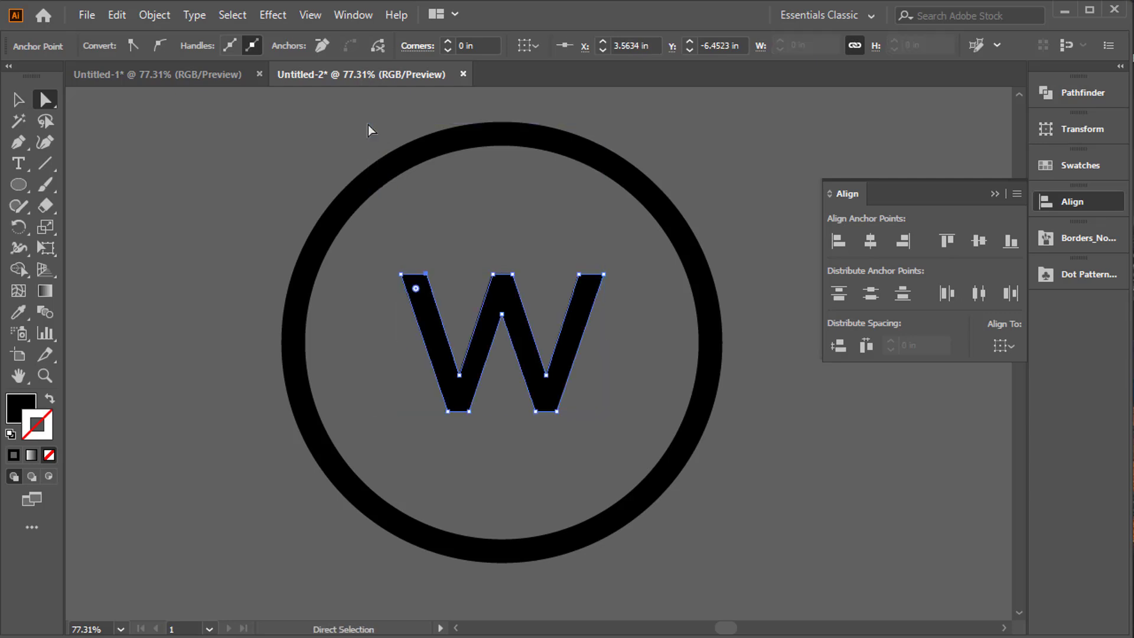
{"action": "key", "text": "ctrl+1"}
{"action": "mouse_move", "coordinate": [539, 367]}
{"action": "left_mouse_down"}
{"action": "mouse_move", "coordinate": [504, 329]}
{"action": "mouse_move", "coordinate": [432, 141]}
{"action": "mouse_move", "coordinate": [435, 167]}
{"action": "mouse_move", "coordinate": [458, 186]}
{"action": "mouse_move", "coordinate": [444, 137]}
{"action": "left_mouse_up"}
{"action": "left_click", "coordinate": [506, 325]}
{"action": "key", "text": "ctrl+shift+a"}
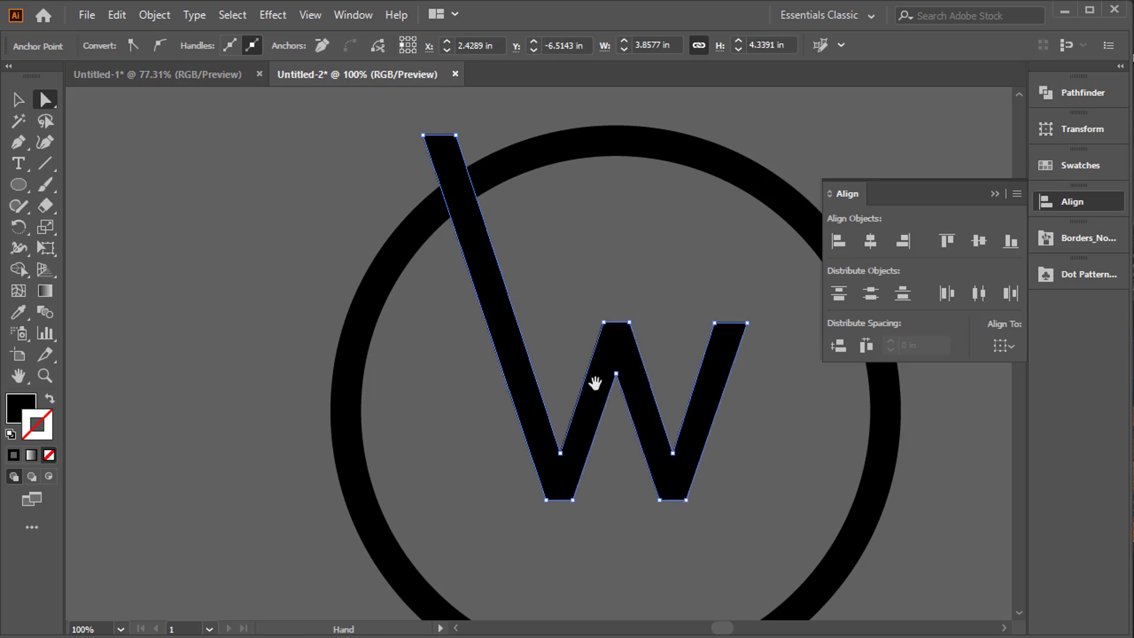
Extend the W's right arm diagonally upward past the ring, ending higher than the left arm.
{"action": "left_click_drag", "start_coordinate": [597, 380], "coordinate": [489, 359]}
{"action": "left_click", "coordinate": [633, 303]}
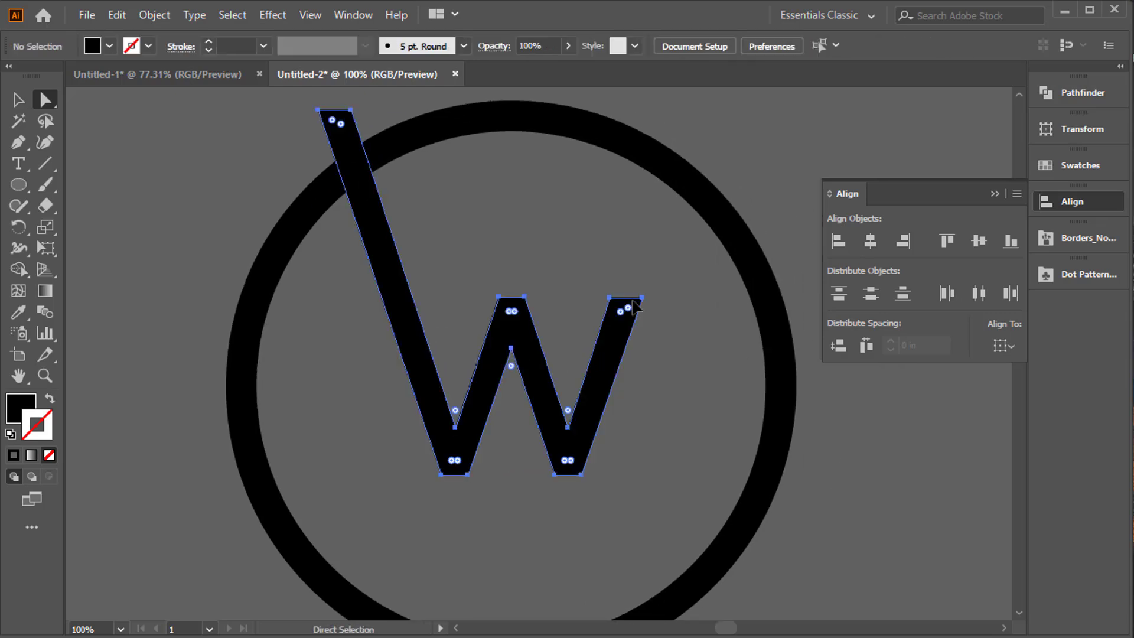
{"action": "left_click_drag", "start_coordinate": [632, 300], "coordinate": [663, 205]}
{"action": "key", "text": "ctrl+z"}
{"action": "left_click", "coordinate": [647, 293]}
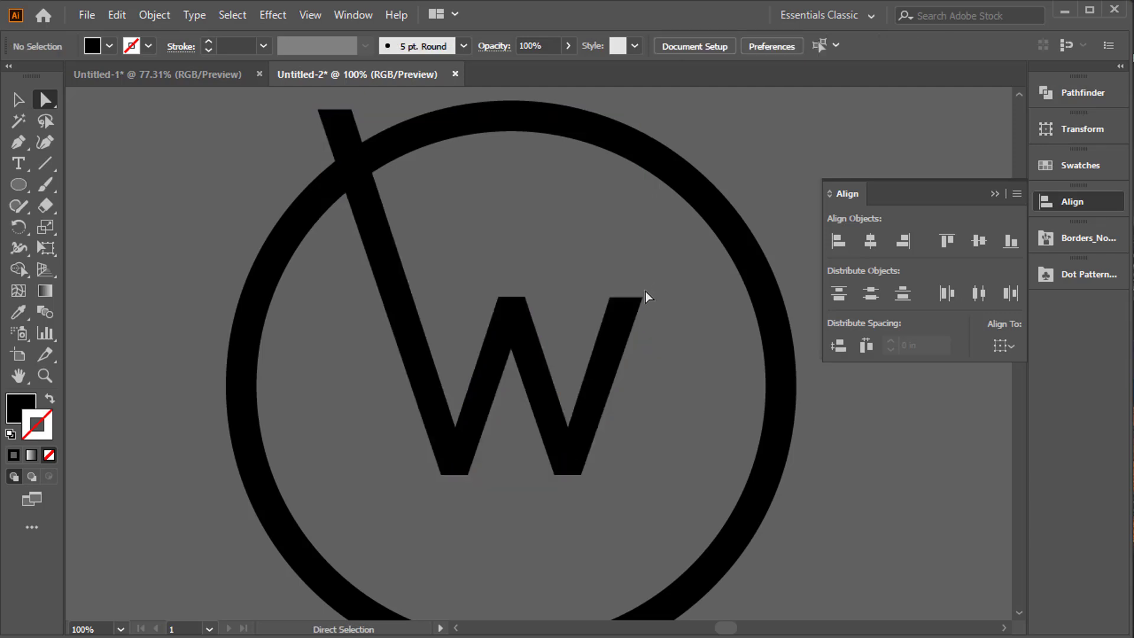
{"action": "left_click", "coordinate": [642, 300]}
{"action": "left_click_drag", "start_coordinate": [642, 298], "coordinate": [727, 185]}
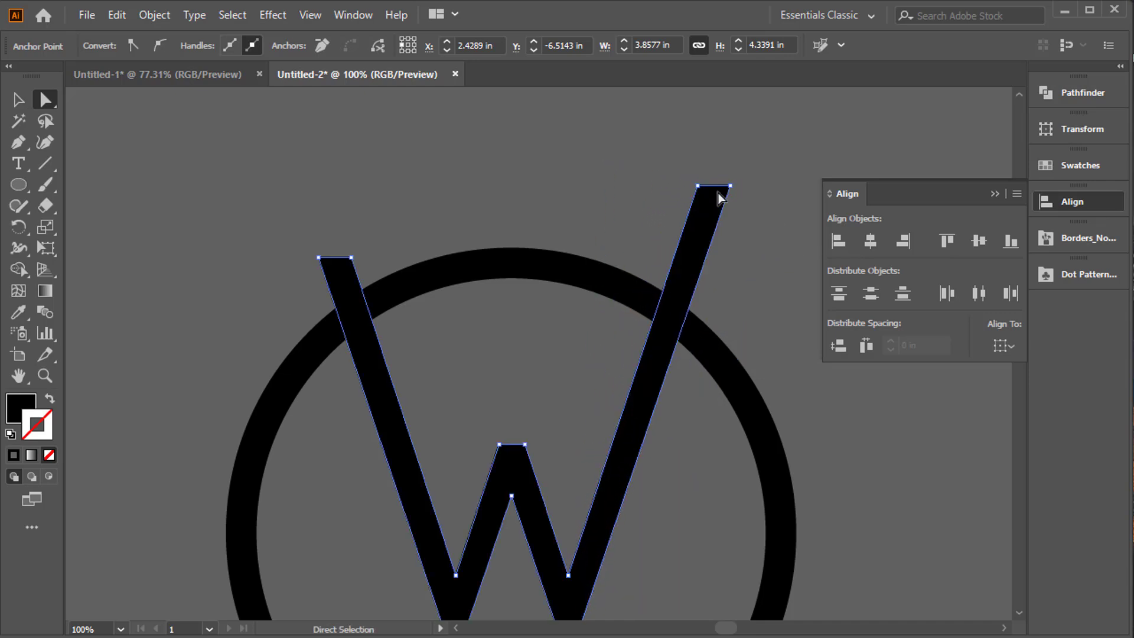
{"action": "left_click_drag", "start_coordinate": [678, 349], "coordinate": [679, 272]}
{"action": "key", "text": "ctrl+minus"}
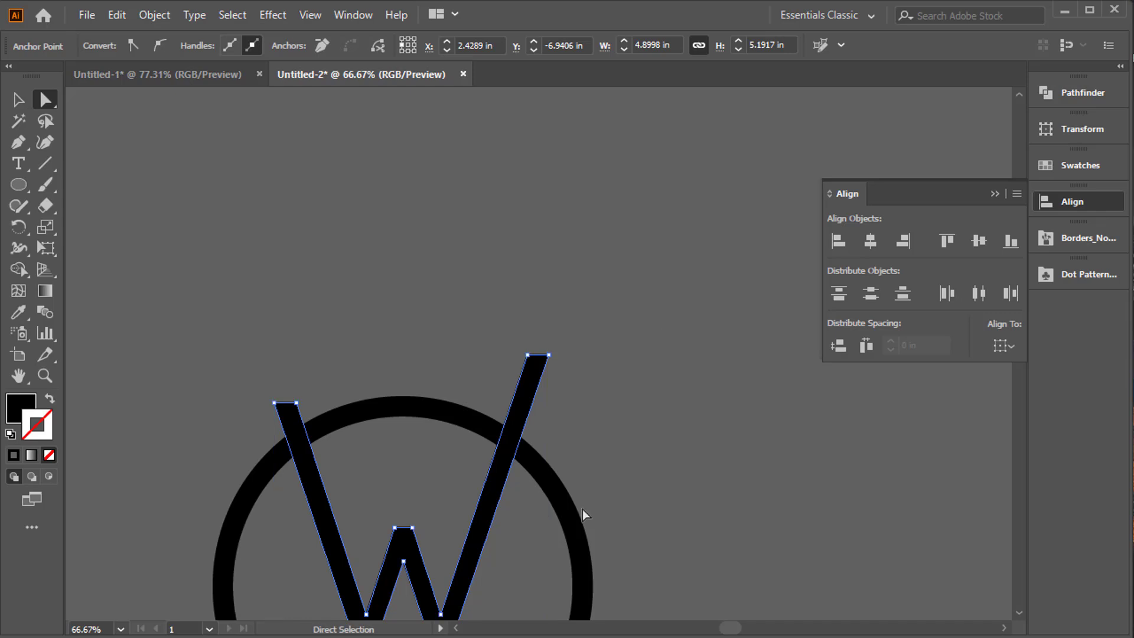
{"action": "left_click_drag", "start_coordinate": [588, 483], "coordinate": [695, 307]}
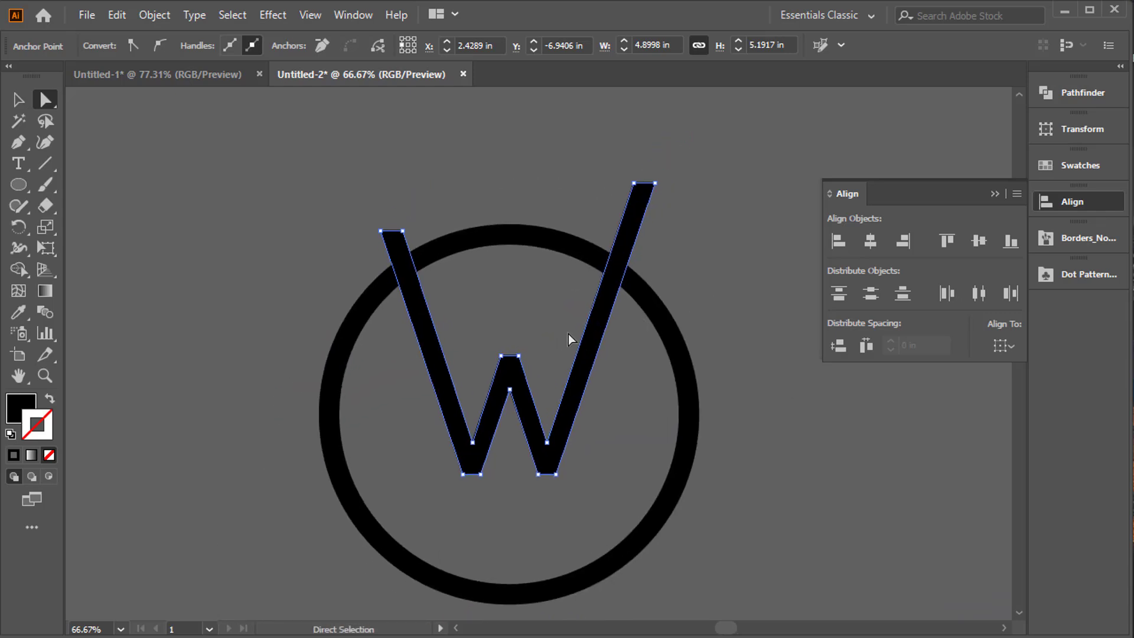
Move the W and the ring together a short distance upward on the canvas, then clear the selection.
{"action": "left_click", "coordinate": [18, 99]}
{"action": "left_click", "coordinate": [236, 346]}
{"action": "left_click", "coordinate": [546, 426]}
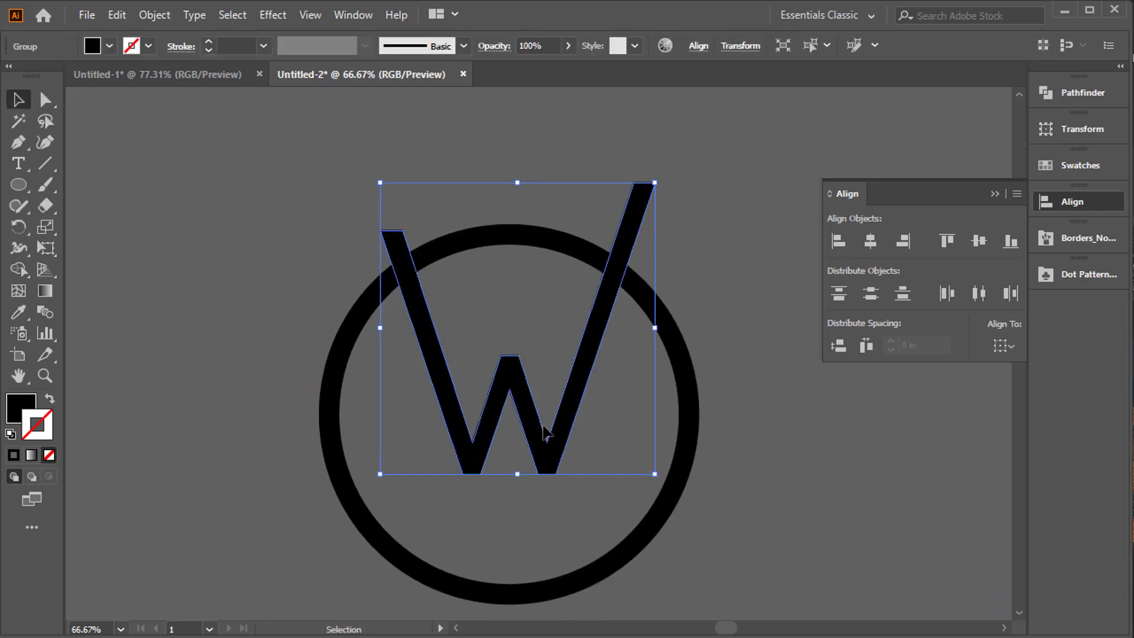
{"action": "left_click", "coordinate": [519, 394]}
{"action": "left_click", "coordinate": [514, 373]}
{"action": "right_click", "coordinate": [514, 374]}
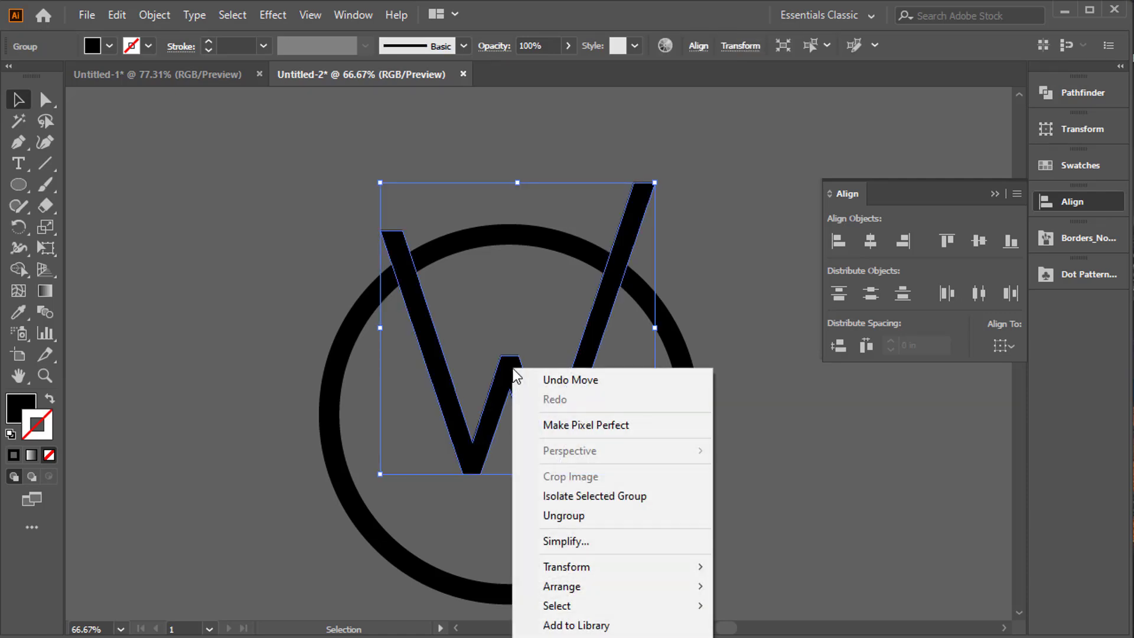
{"action": "left_click_drag", "start_coordinate": [266, 289], "coordinate": [573, 457]}
{"action": "left_click_drag", "start_coordinate": [540, 418], "coordinate": [540, 348]}
{"action": "left_click", "coordinate": [726, 303]}
Bring the W forward and arrange it in front of the ring.
{"action": "left_click", "coordinate": [509, 320]}
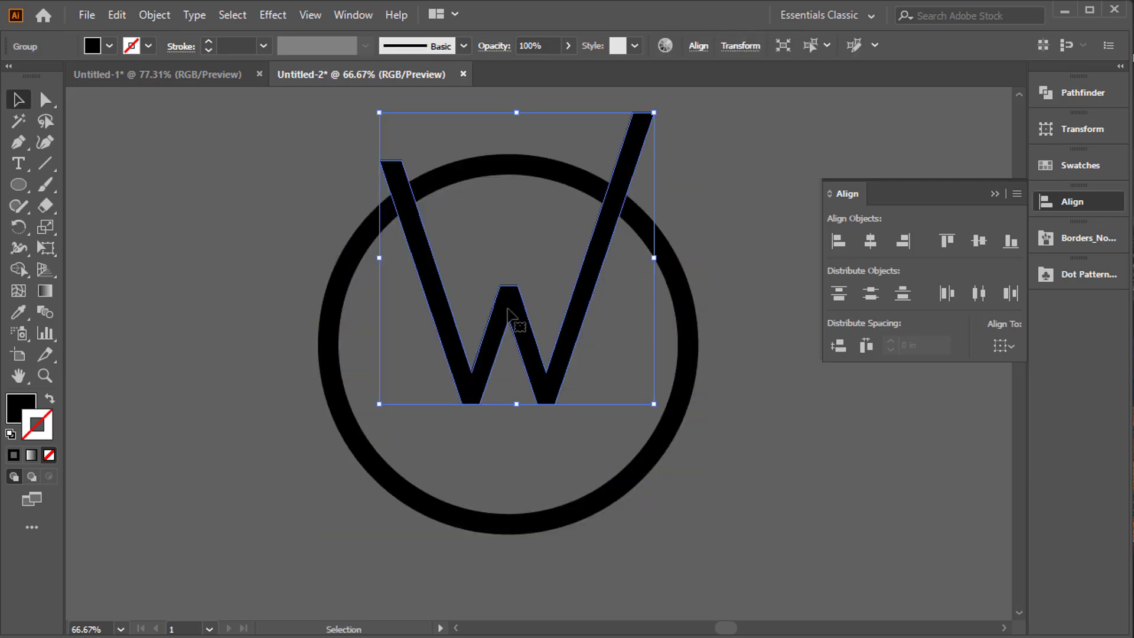
{"action": "right_click", "coordinate": [508, 309]}
{"action": "mouse_move", "coordinate": [601, 526]}
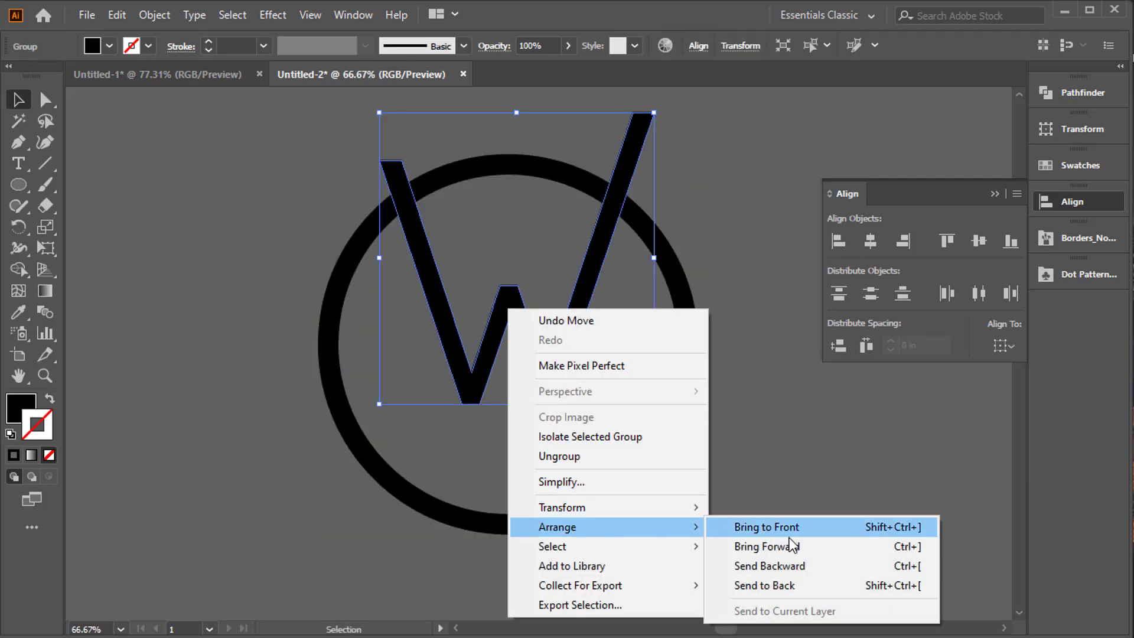
{"action": "left_click", "coordinate": [788, 544]}
{"action": "right_click", "coordinate": [528, 357]}
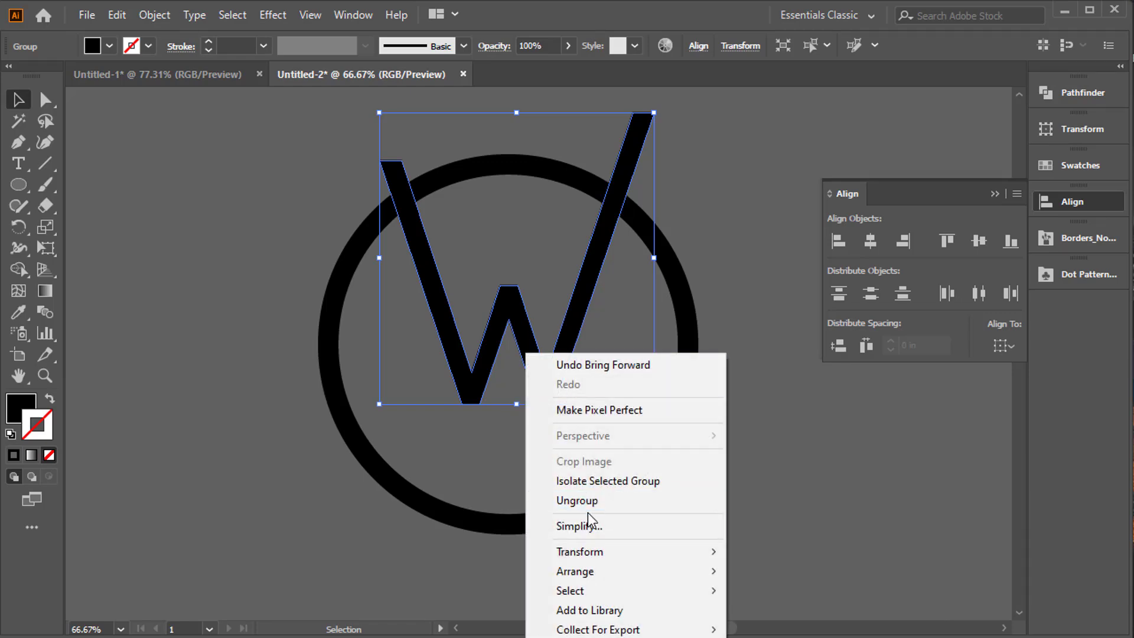
{"action": "mouse_move", "coordinate": [600, 569]}
{"action": "left_click", "coordinate": [752, 572]}
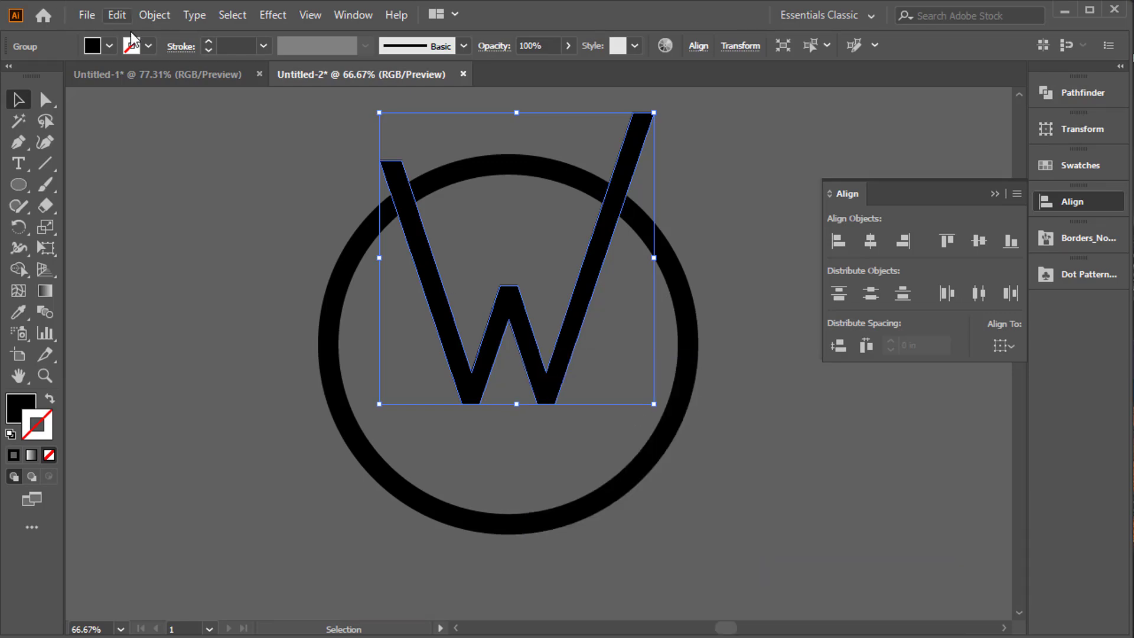
Start an Offset Path on the W with the preview on and try an offset of 0.09 in.
{"action": "left_click", "coordinate": [154, 15]}
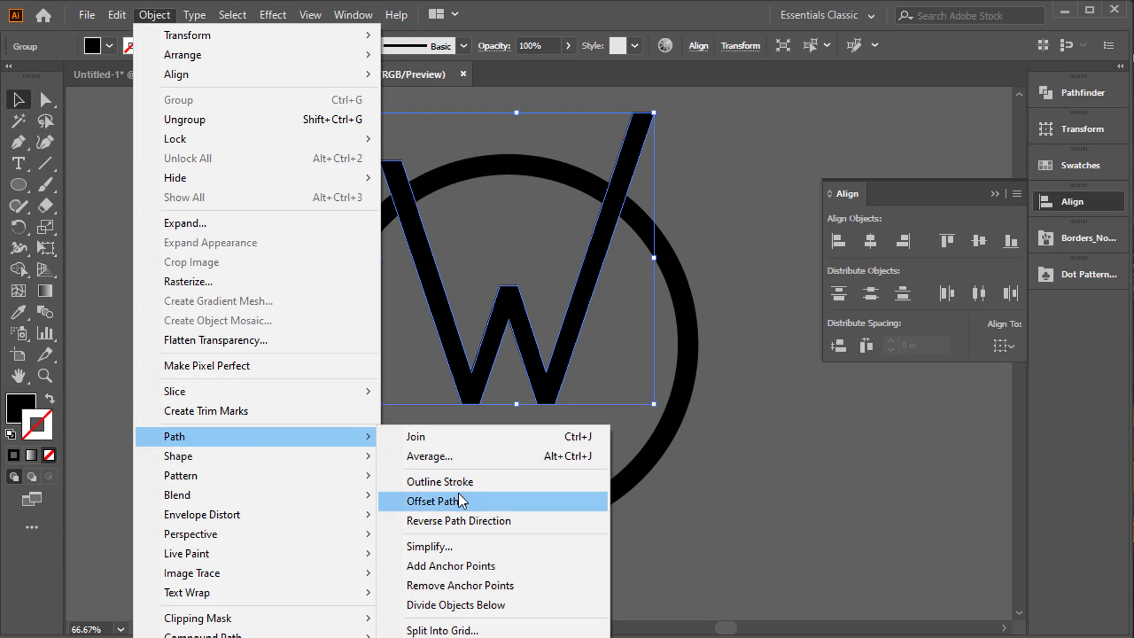
{"action": "left_click", "coordinate": [460, 502]}
{"action": "left_click_drag", "start_coordinate": [958, 427], "coordinate": [834, 426]}
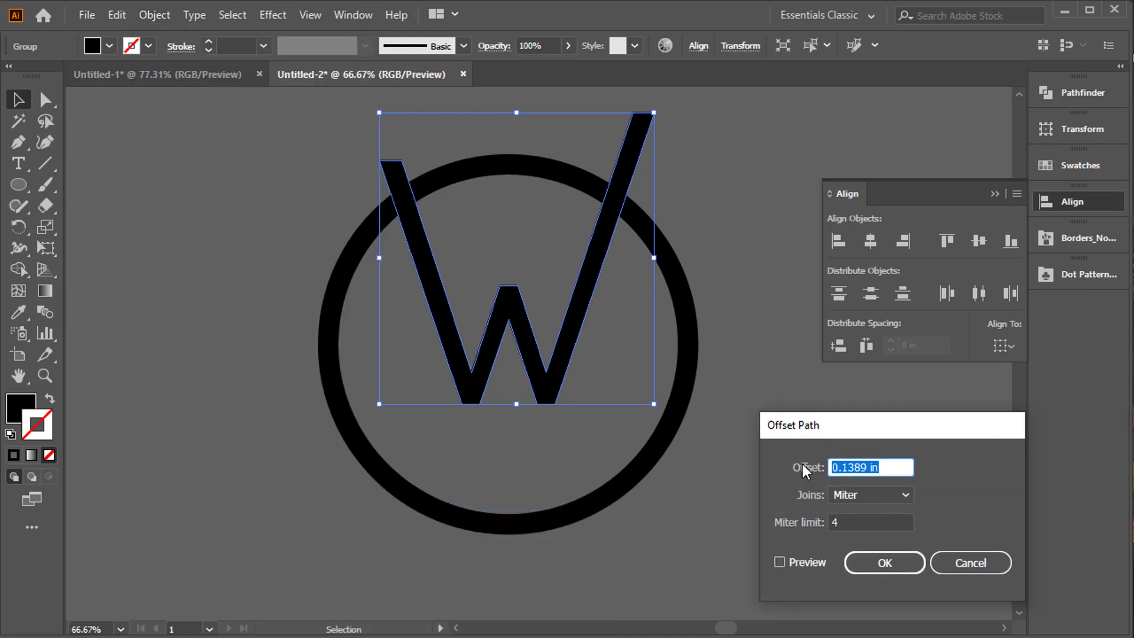
{"action": "left_click", "coordinate": [797, 561]}
{"action": "left_click_drag", "start_coordinate": [886, 467], "coordinate": [820, 469]}
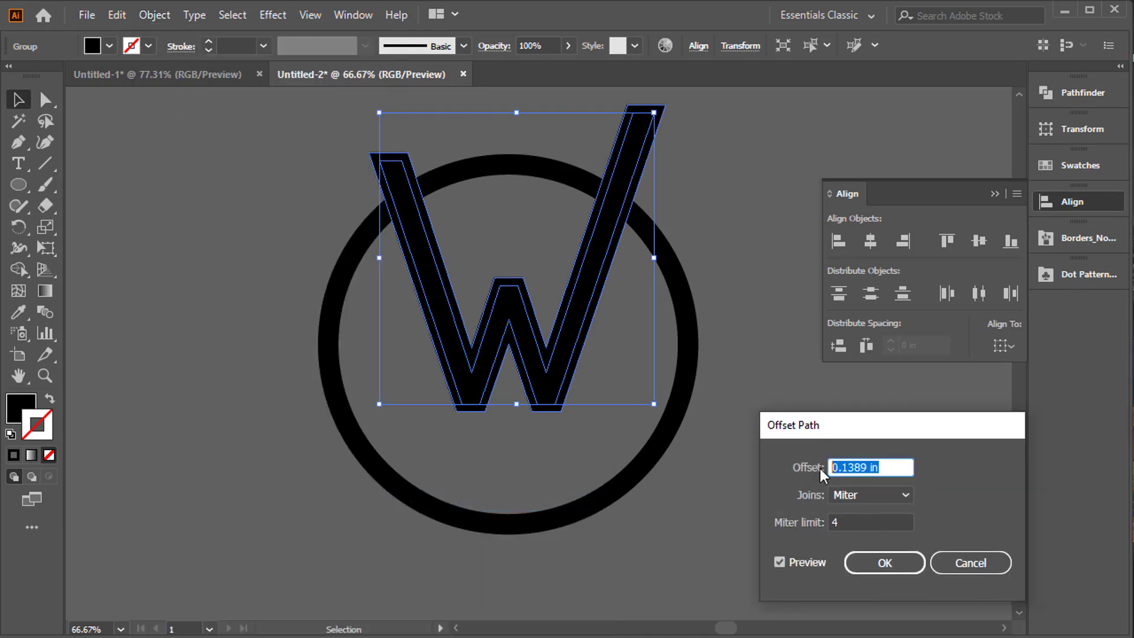
{"action": "type", "text": "0.09"}
{"action": "left_click", "coordinate": [870, 520]}
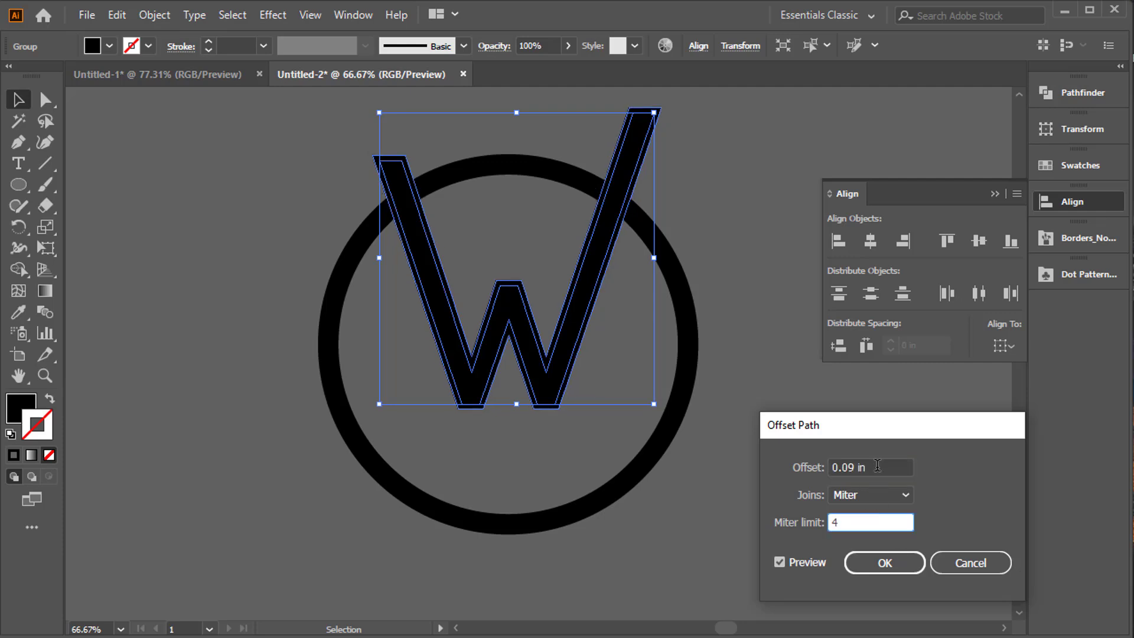
Try an offset of 0.1 in, then set it to 0.2 in with Miter joins and apply it to the W.
{"action": "left_click_drag", "start_coordinate": [878, 466], "coordinate": [813, 468]}
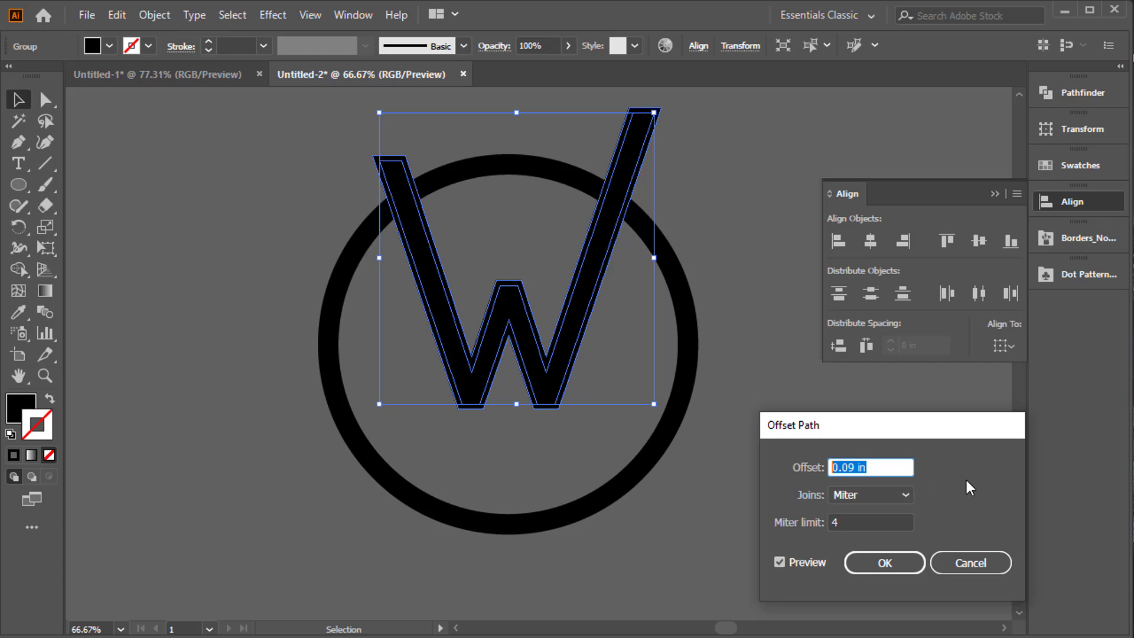
{"action": "type", "text": "0.1"}
{"action": "left_click", "coordinate": [849, 521]}
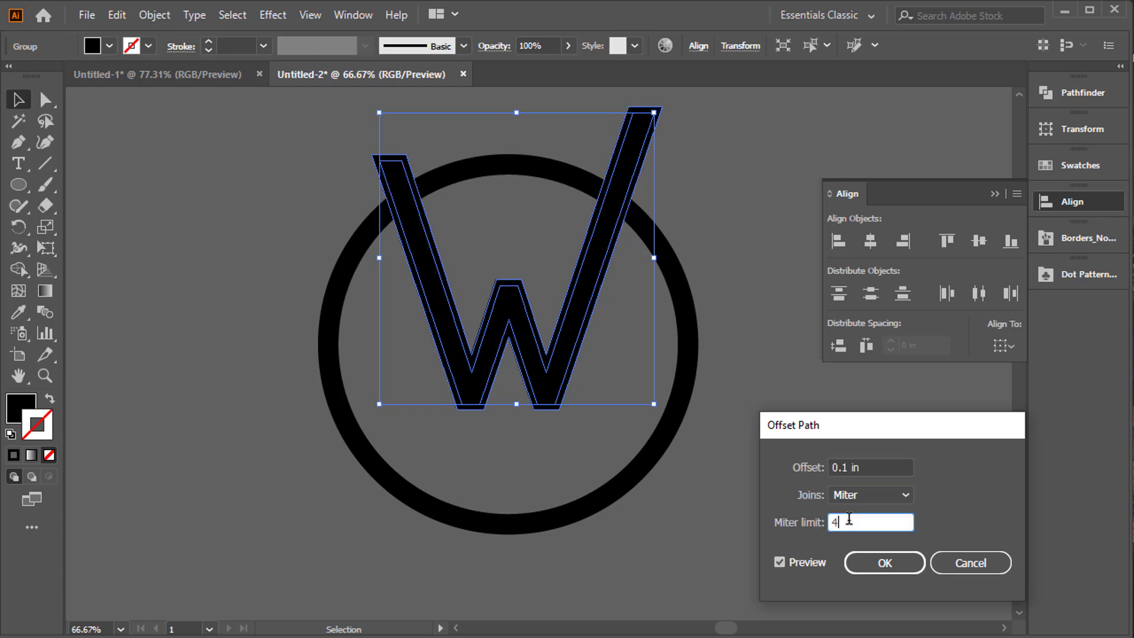
{"action": "left_click", "coordinate": [792, 467]}
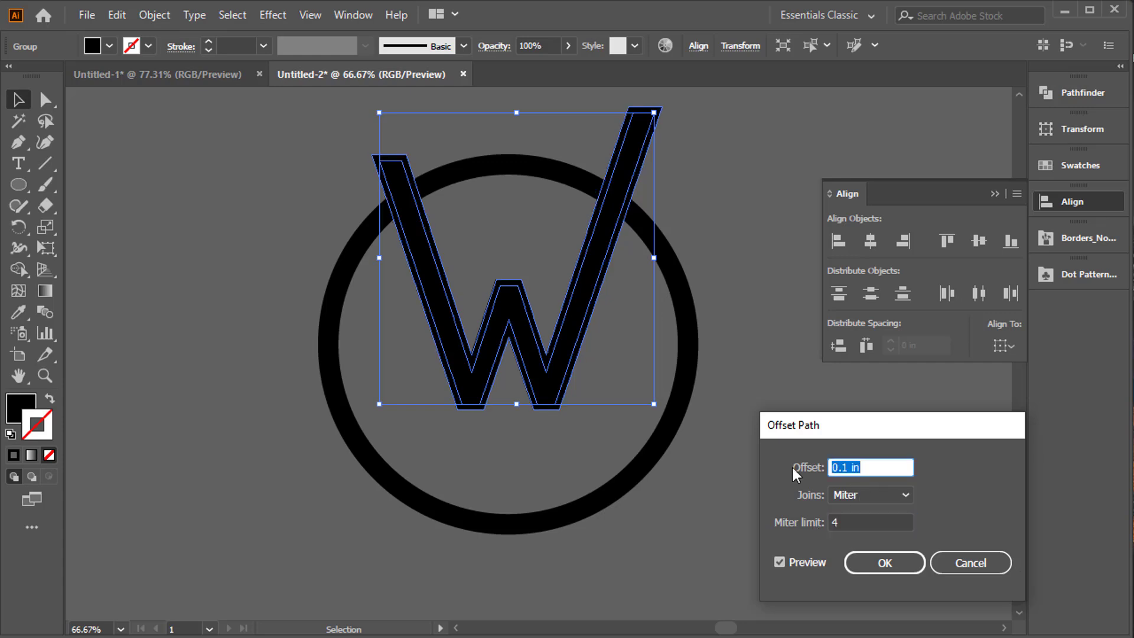
{"action": "type", "text": "0.2"}
{"action": "left_click", "coordinate": [851, 520]}
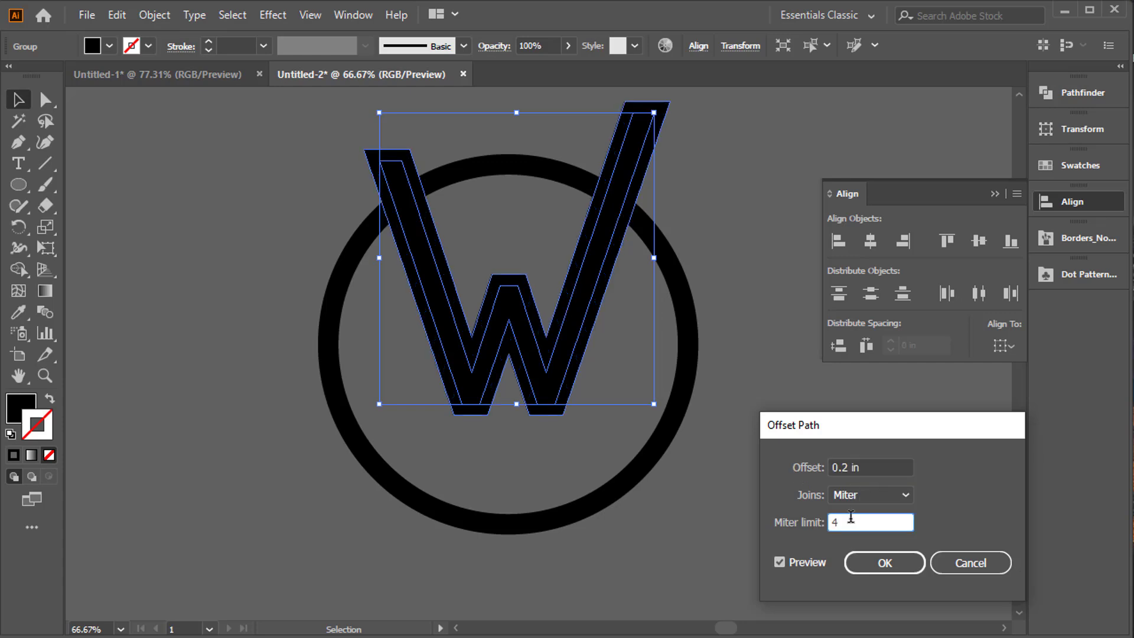
{"action": "left_click", "coordinate": [860, 564]}
Fill the enlarged offset shape behind the W with white.
{"action": "key", "text": "ctrl"}
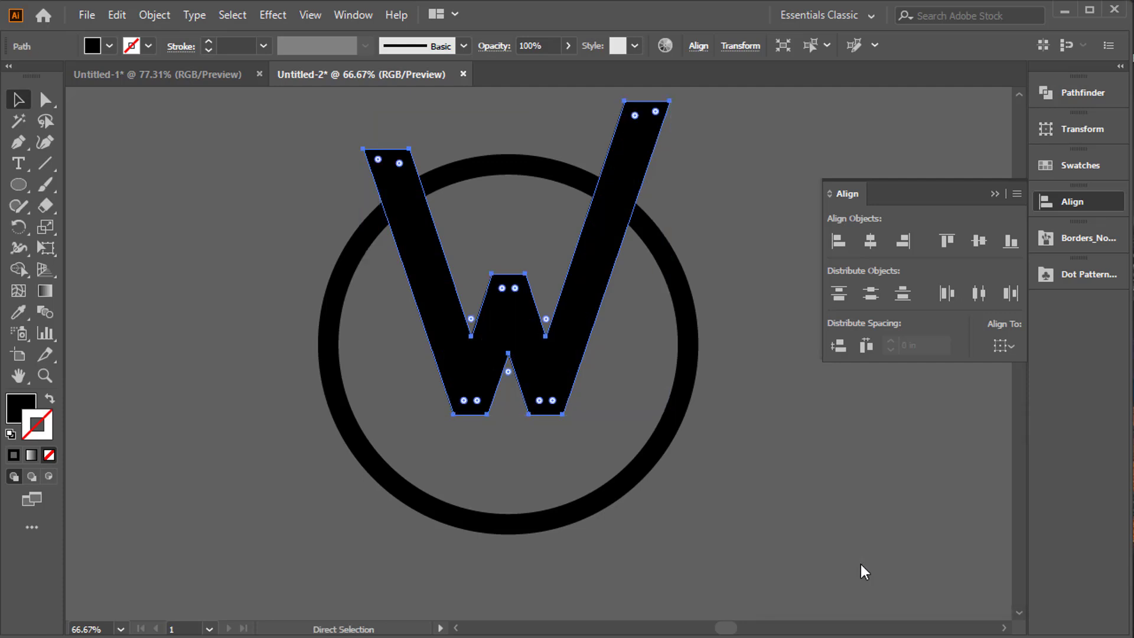
{"action": "left_click", "coordinate": [110, 45]}
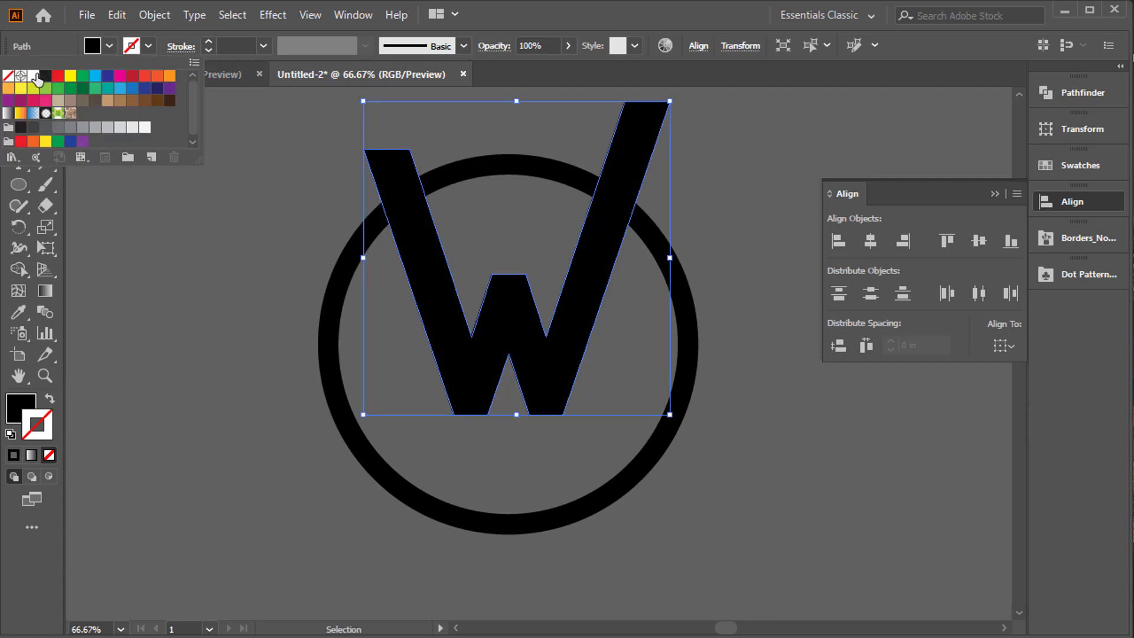
{"action": "left_click", "coordinate": [36, 79]}
{"action": "key", "text": "ctrl"}
{"action": "key", "text": "ctrl+1"}
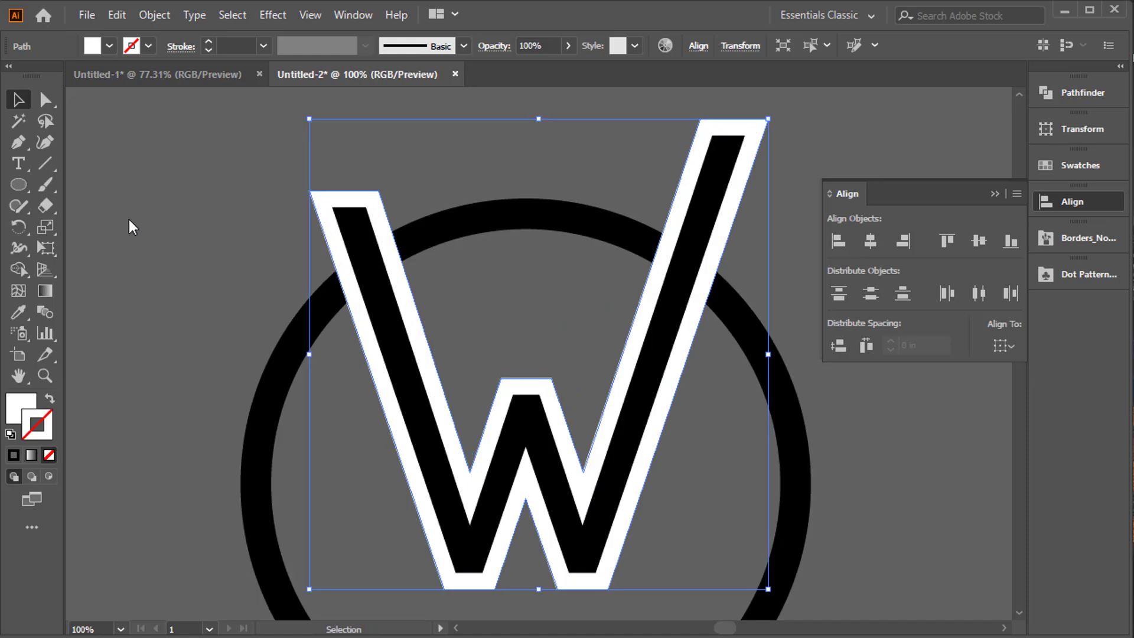
Select the ring, the W and its white offset shape together for editing with the Shape Builder tool.
{"action": "left_click", "coordinate": [176, 260]}
{"action": "left_click_drag", "start_coordinate": [193, 231], "coordinate": [842, 453]}
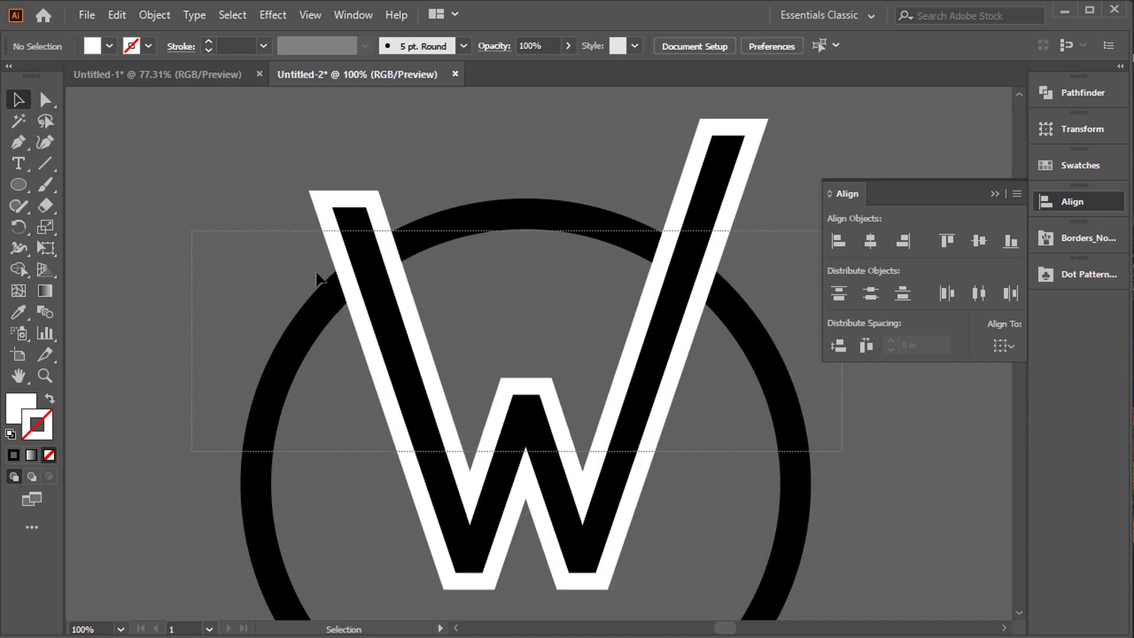
{"action": "left_click", "coordinate": [19, 268]}
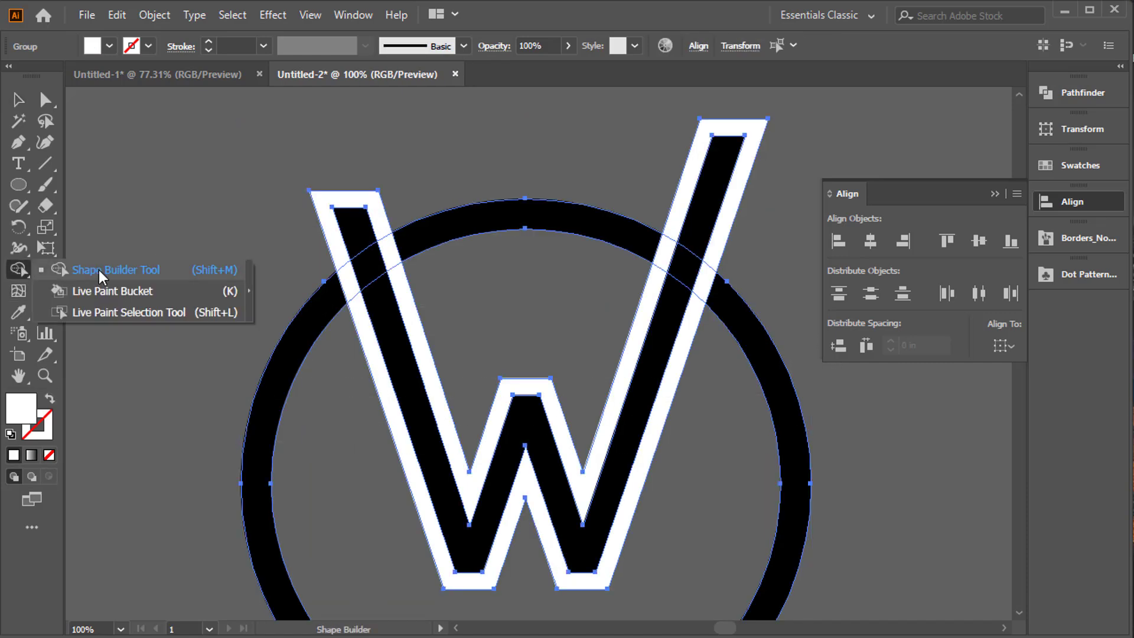
{"action": "left_click", "coordinate": [98, 270]}
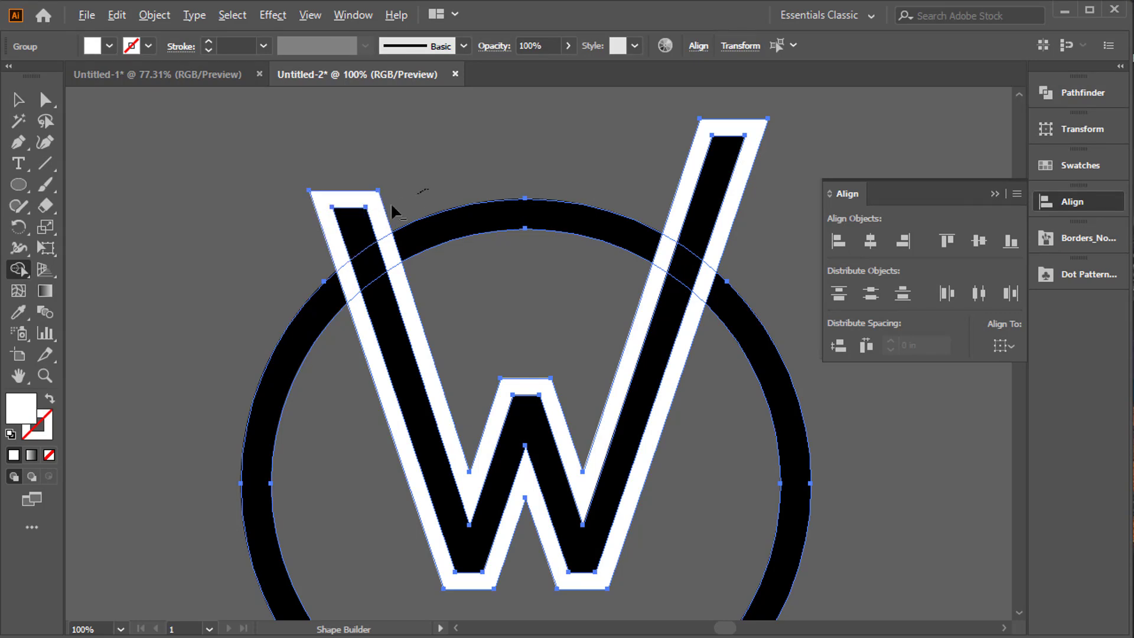
{"action": "left_click_drag", "start_coordinate": [391, 202], "coordinate": [294, 253]}
{"action": "left_click_drag", "start_coordinate": [680, 143], "coordinate": [760, 256]}
{"action": "key", "text": "ctrl+z"}
{"action": "key", "text": "ctrl+z"}
Remove the arm ends outside the ring and the white offset areas with Shape Builder, keeping the white pieces joining the arms' outer edges to the ring.
{"action": "mouse_move", "coordinate": [365, 237]}
{"action": "left_mouse_down"}
{"action": "mouse_move", "coordinate": [413, 190]}
{"action": "mouse_move", "coordinate": [531, 200]}
{"action": "left_mouse_up"}
{"action": "left_click_drag", "start_coordinate": [694, 178], "coordinate": [757, 230]}
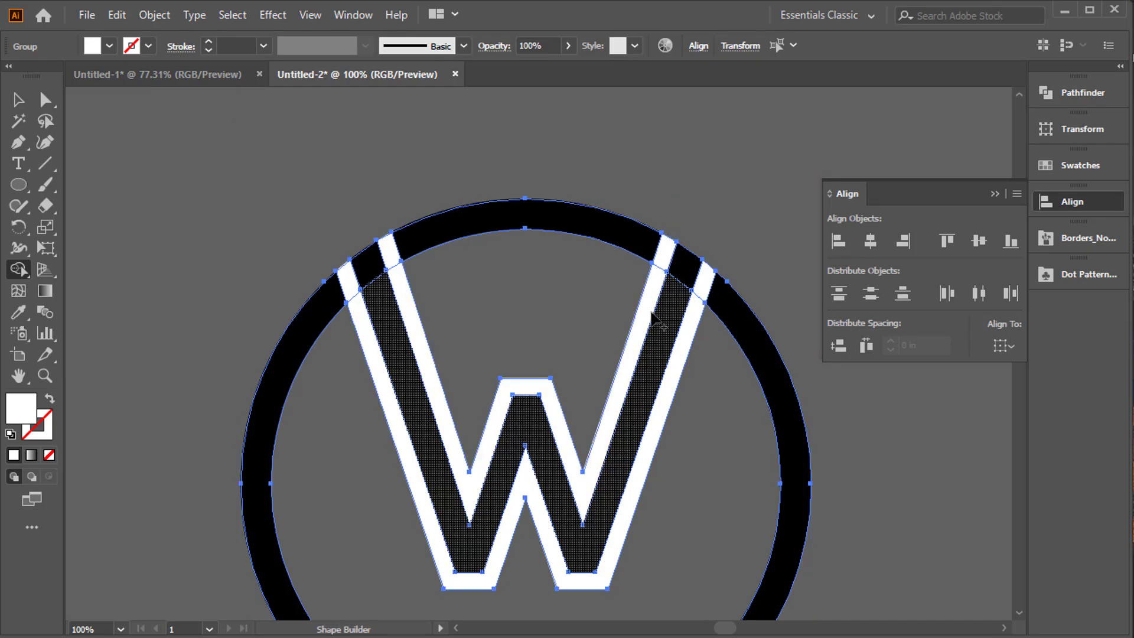
{"action": "scroll", "coordinate": [658, 325], "scroll_direction": "down", "scroll_amount": 3}
{"action": "left_click_drag", "start_coordinate": [491, 255], "coordinate": [459, 270]}
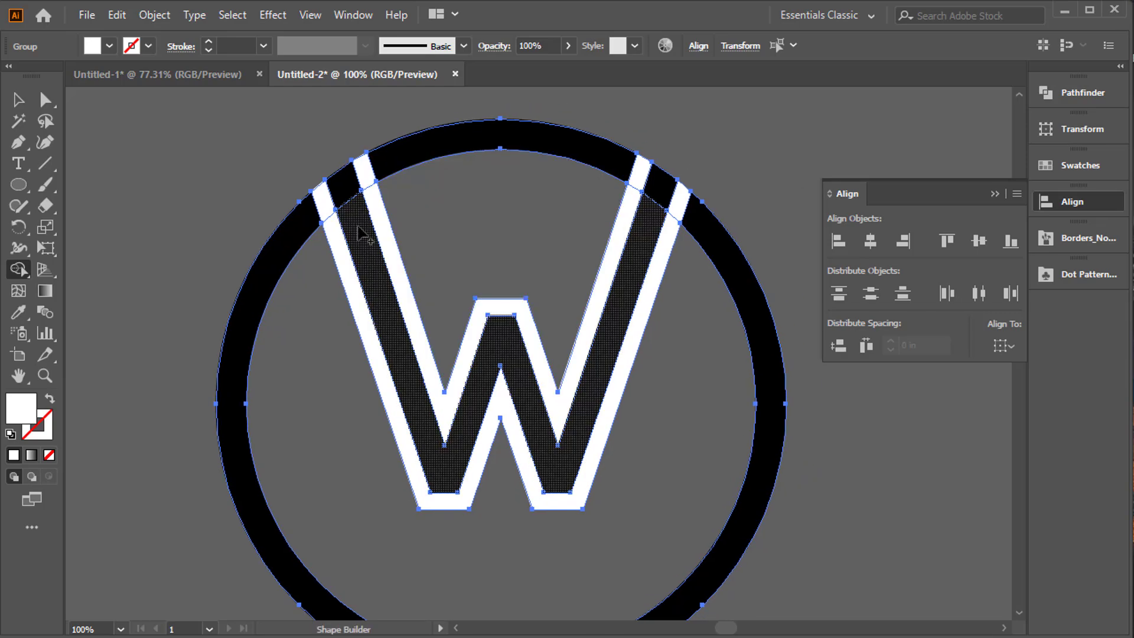
{"action": "left_click", "coordinate": [322, 200]}
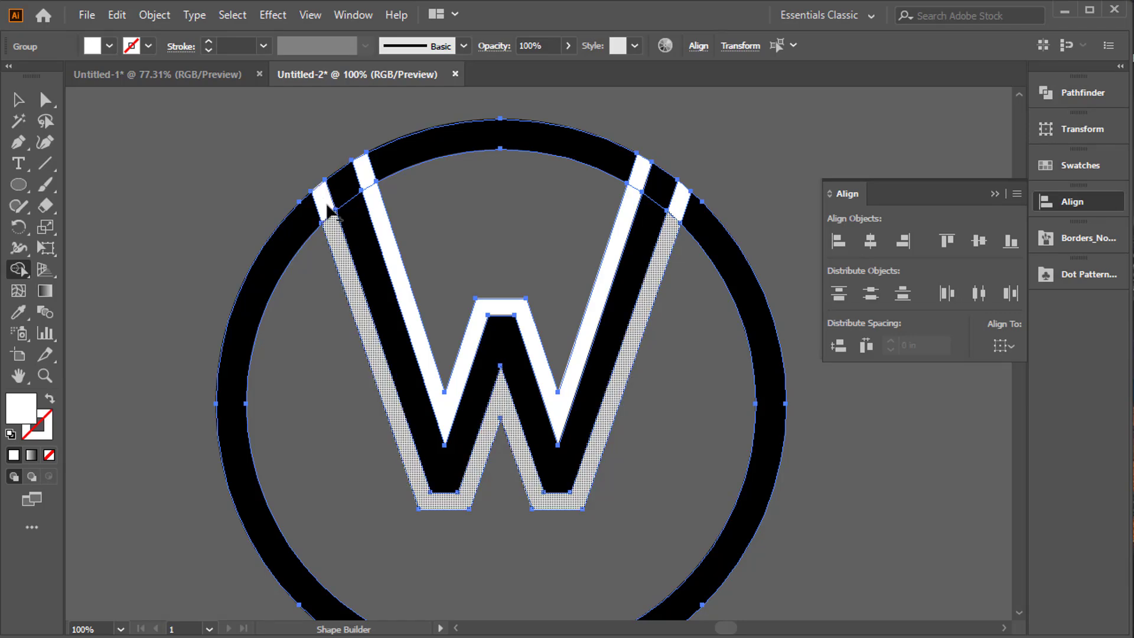
{"action": "left_click", "coordinate": [365, 171]}
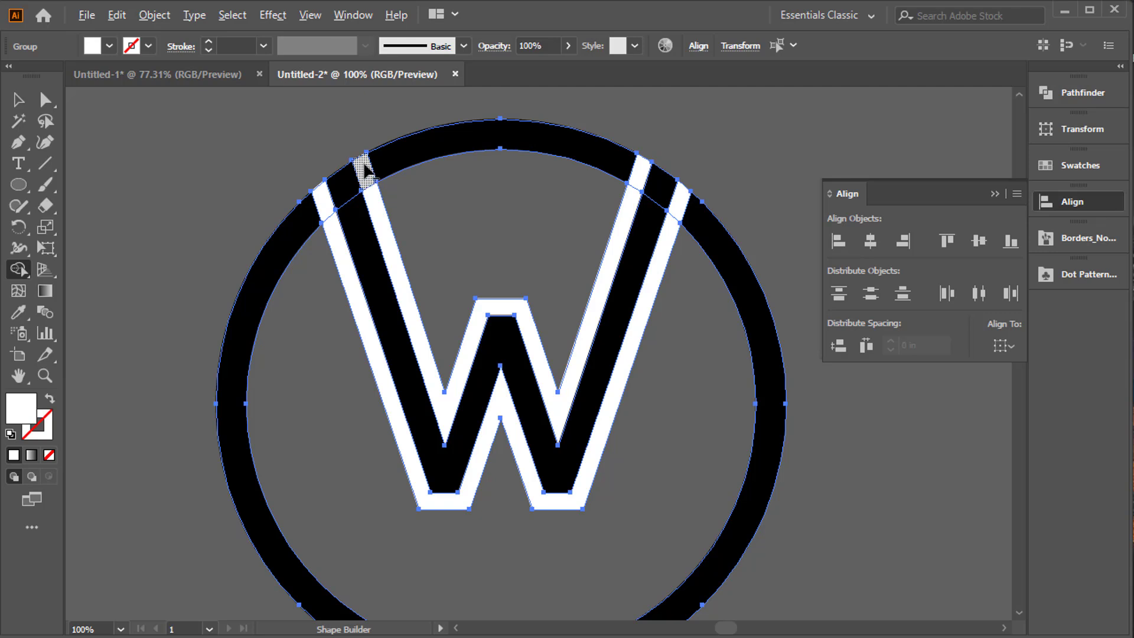
{"action": "left_click_drag", "start_coordinate": [371, 185], "coordinate": [378, 206]}
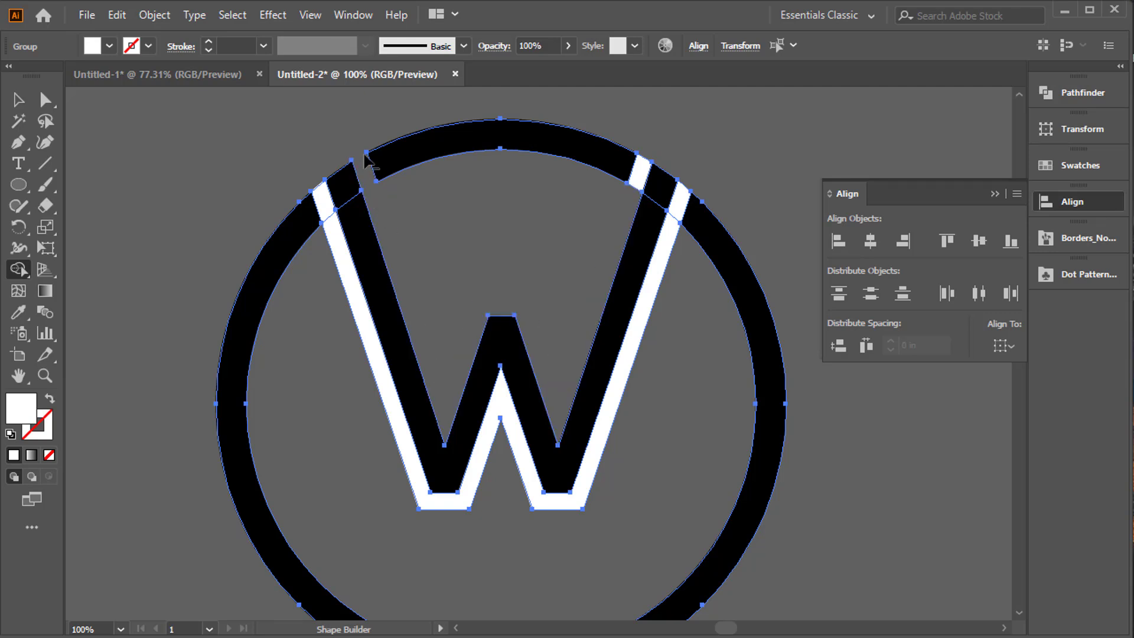
{"action": "left_click_drag", "start_coordinate": [639, 172], "coordinate": [630, 204]}
{"action": "left_click", "coordinate": [354, 310]}
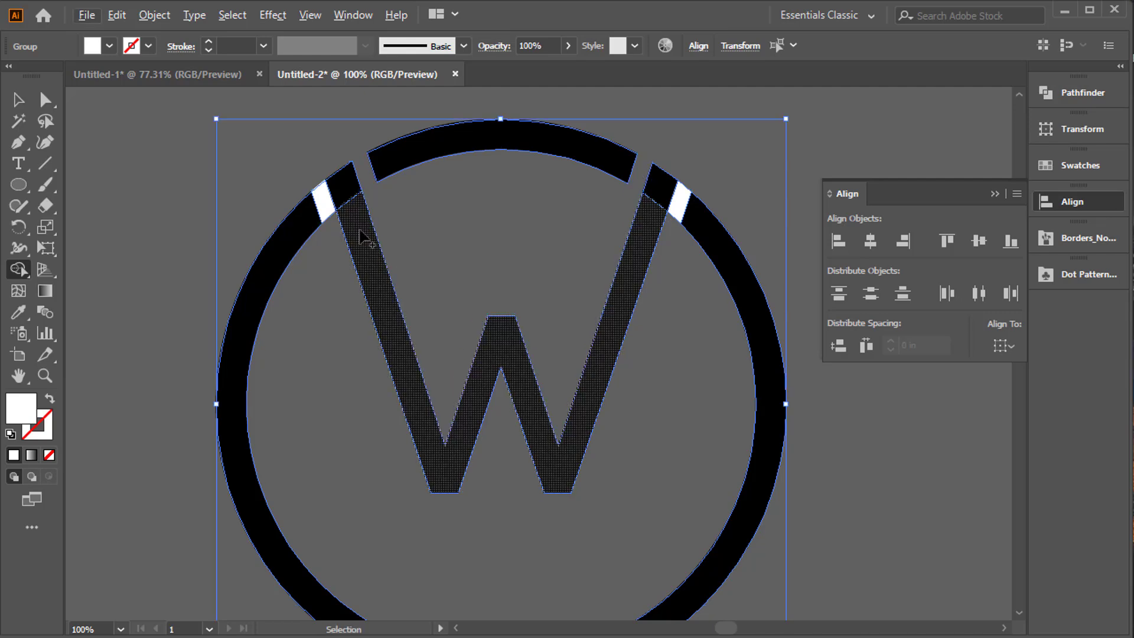
Merge both W arms with the adjoining sides of the ring into one shape, leaving the top arc separate.
{"action": "scroll", "coordinate": [362, 234], "scroll_direction": "up", "scroll_amount": 1}
{"action": "key", "text": "space"}
{"action": "left_click_drag", "start_coordinate": [362, 234], "coordinate": [464, 342]}
{"action": "mouse_move", "coordinate": [396, 131]}
{"action": "left_mouse_down"}
{"action": "mouse_move", "coordinate": [341, 197]}
{"action": "mouse_move", "coordinate": [366, 170]}
{"action": "mouse_move", "coordinate": [430, 190]}
{"action": "mouse_move", "coordinate": [430, 202]}
{"action": "left_mouse_up"}
{"action": "scroll", "coordinate": [431, 203], "scroll_direction": "down", "scroll_amount": 1}
{"action": "key", "text": "space"}
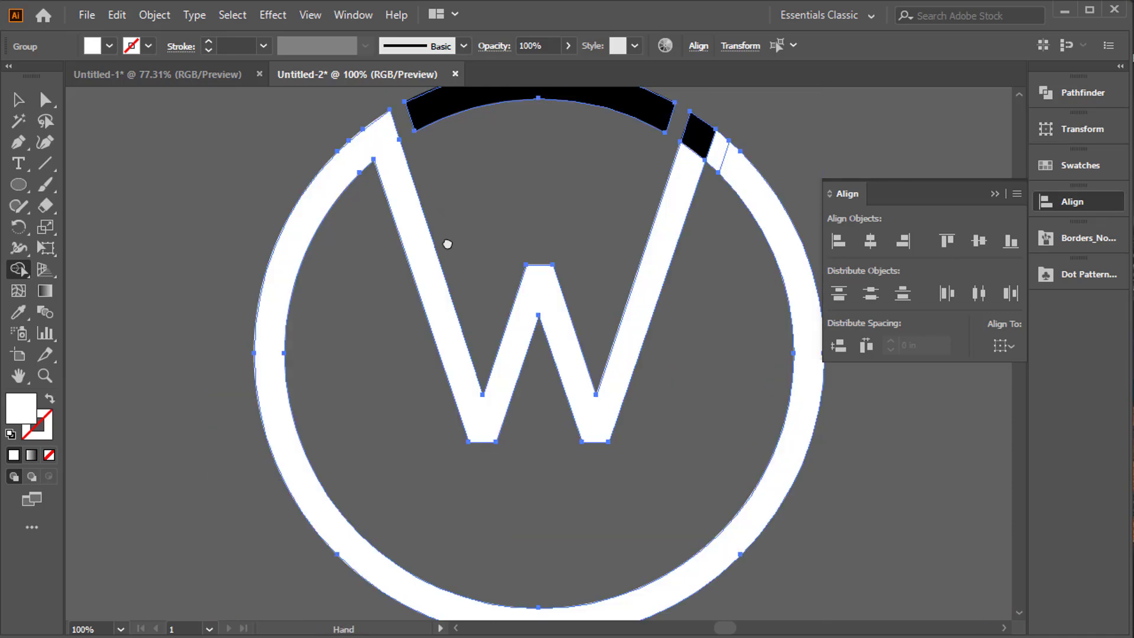
{"action": "left_click_drag", "start_coordinate": [446, 246], "coordinate": [348, 245]}
{"action": "mouse_move", "coordinate": [619, 158]}
{"action": "left_mouse_down"}
{"action": "mouse_move", "coordinate": [653, 190]}
{"action": "mouse_move", "coordinate": [645, 203]}
{"action": "left_mouse_up"}
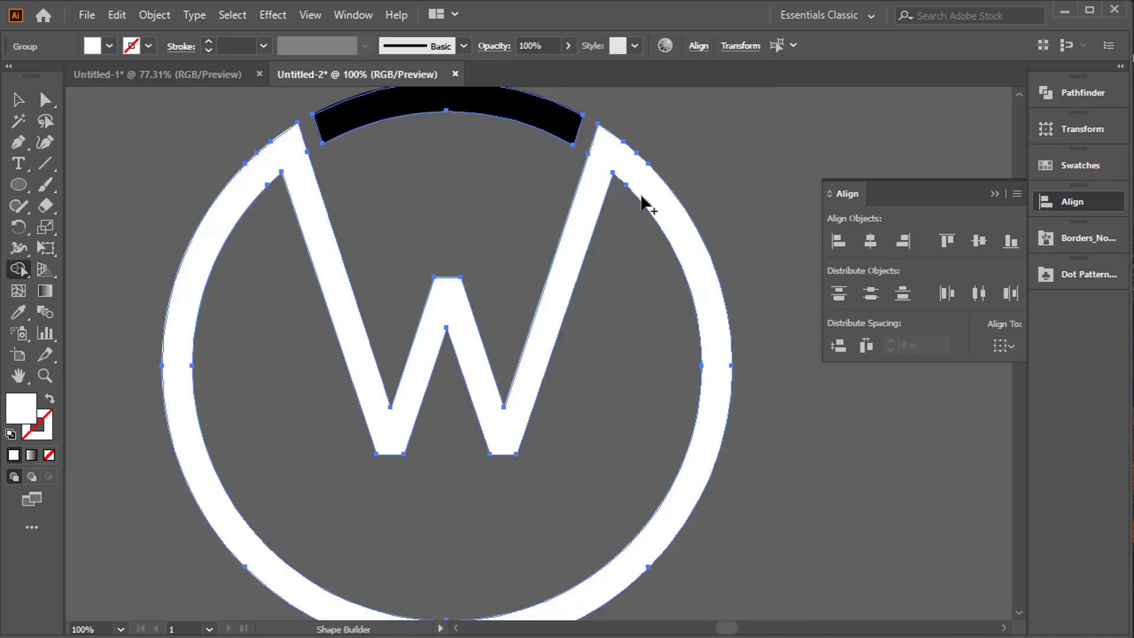
Fill the merged W and ring shape with red, keeping the top arc black, and clear the selection.
{"action": "left_click", "coordinate": [19, 102]}
{"action": "left_click", "coordinate": [81, 160]}
{"action": "key", "text": "space"}
{"action": "left_click_drag", "start_coordinate": [172, 227], "coordinate": [177, 255]}
{"action": "left_click", "coordinate": [303, 190]}
{"action": "left_click", "coordinate": [92, 47]}
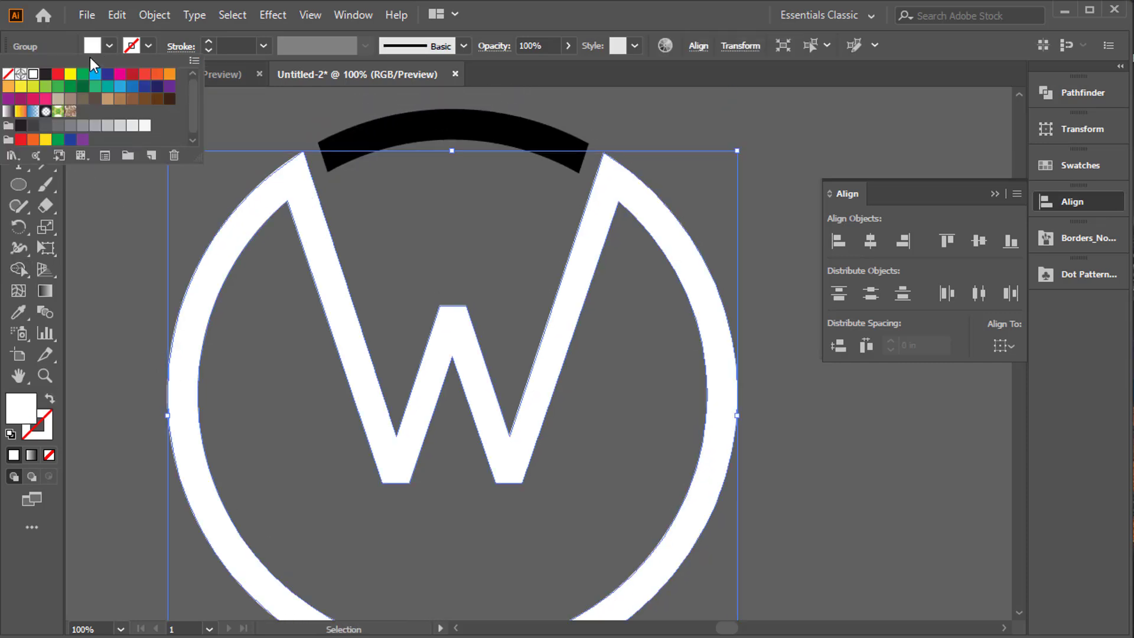
{"action": "left_click", "coordinate": [58, 73]}
{"action": "left_click", "coordinate": [107, 229]}
{"action": "left_click", "coordinate": [108, 231]}
{"action": "left_click", "coordinate": [354, 148]}
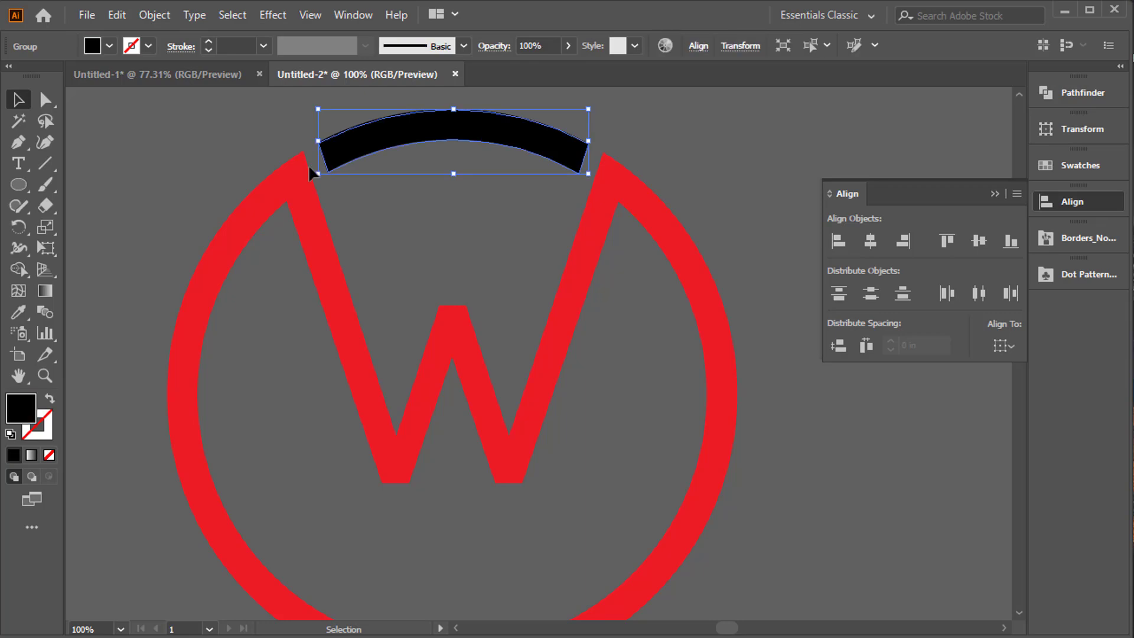
{"action": "left_click", "coordinate": [274, 161]}
Cut the whole logo from the canvas and paste it onto the artboard.
{"action": "key", "text": "ctrl+a"}
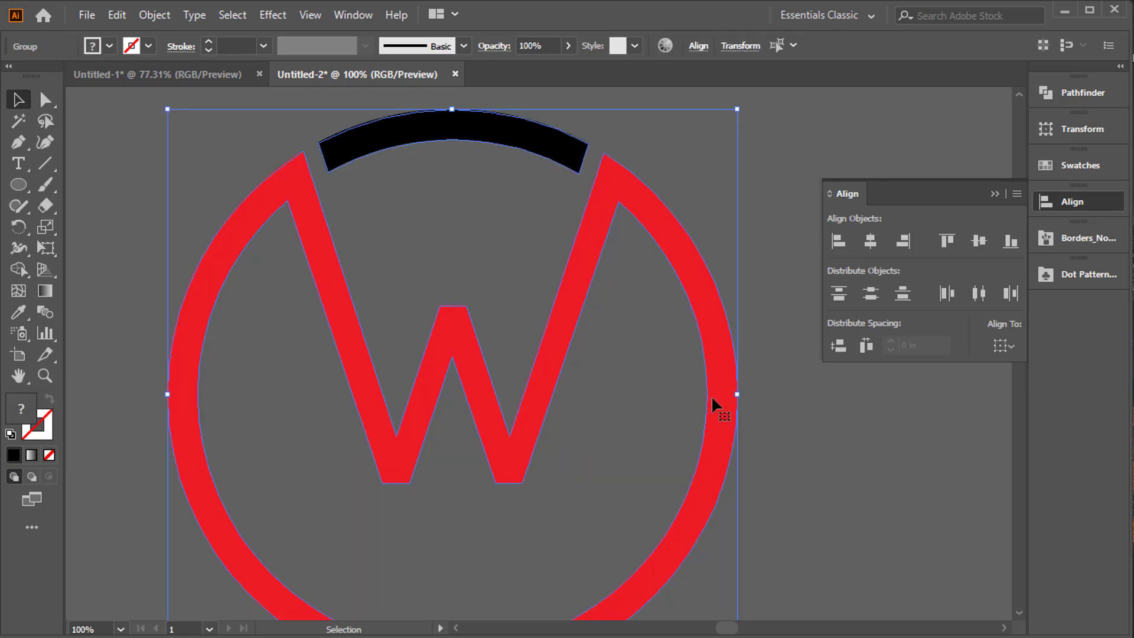
{"action": "key", "text": "a"}
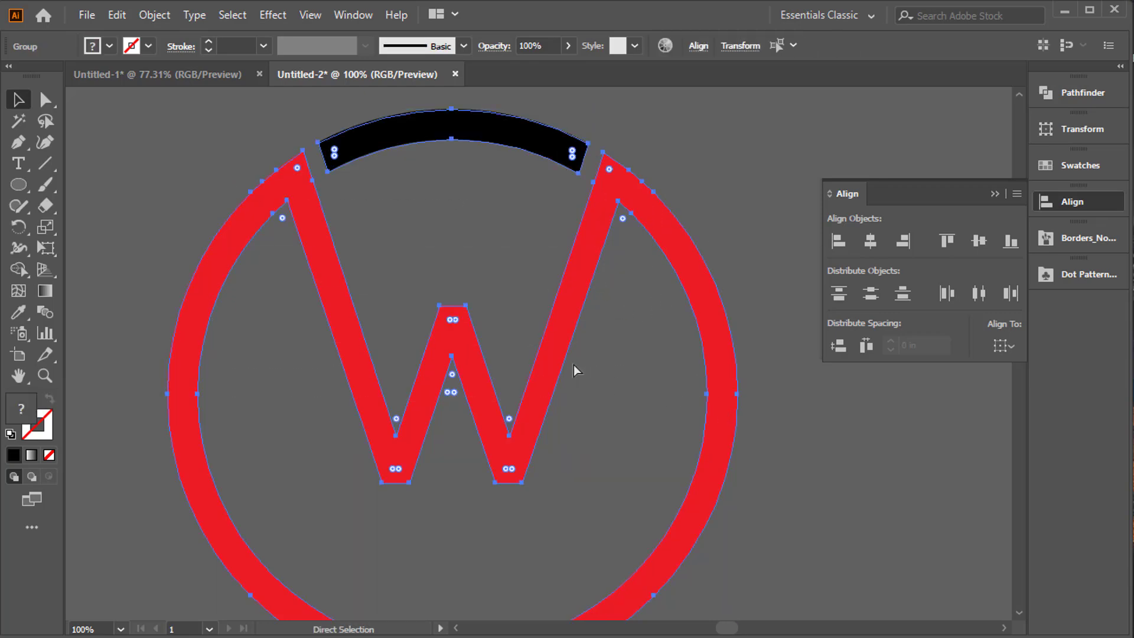
{"action": "key", "text": "ctrl+x"}
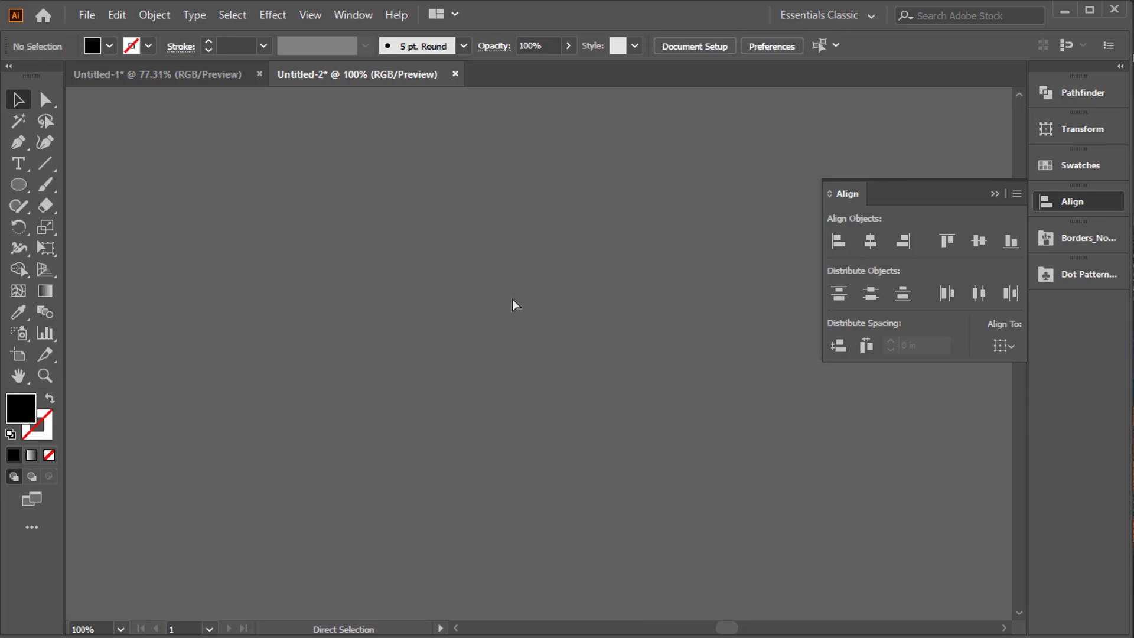
{"action": "key", "text": "ctrl+0"}
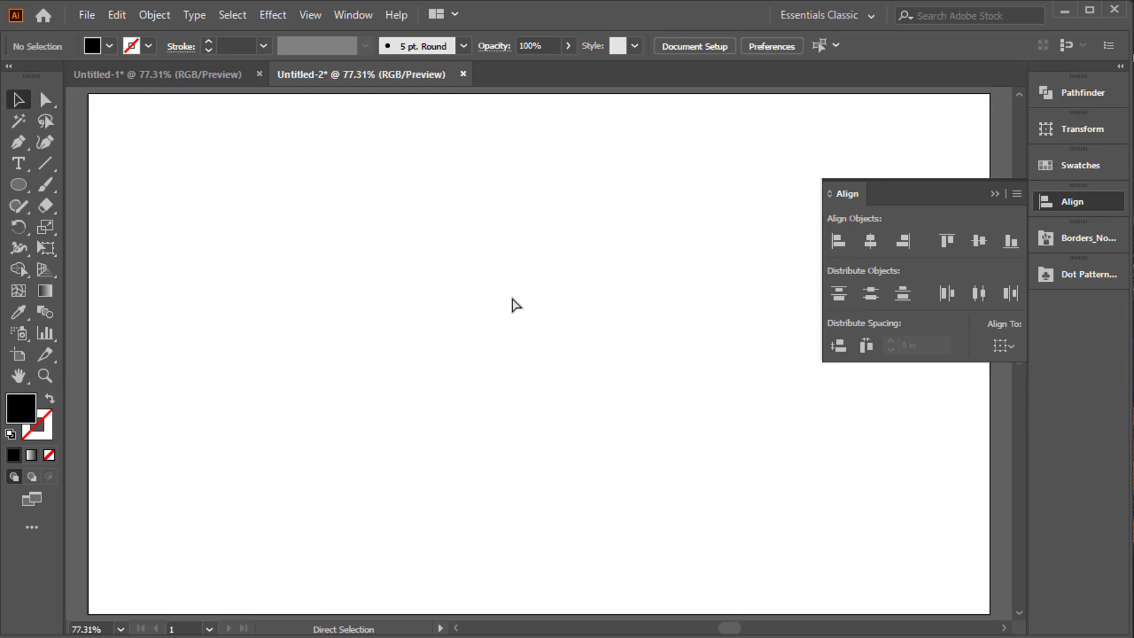
{"action": "key", "text": "v"}
{"action": "key", "text": "ctrl+v"}
Scale the pasted logo down, place it in the left part of the artboard, and collapse the Align panel.
{"action": "left_click_drag", "start_coordinate": [759, 133], "coordinate": [651, 241]}
{"action": "left_click_drag", "start_coordinate": [568, 278], "coordinate": [273, 296]}
{"action": "left_click", "coordinate": [428, 245]}
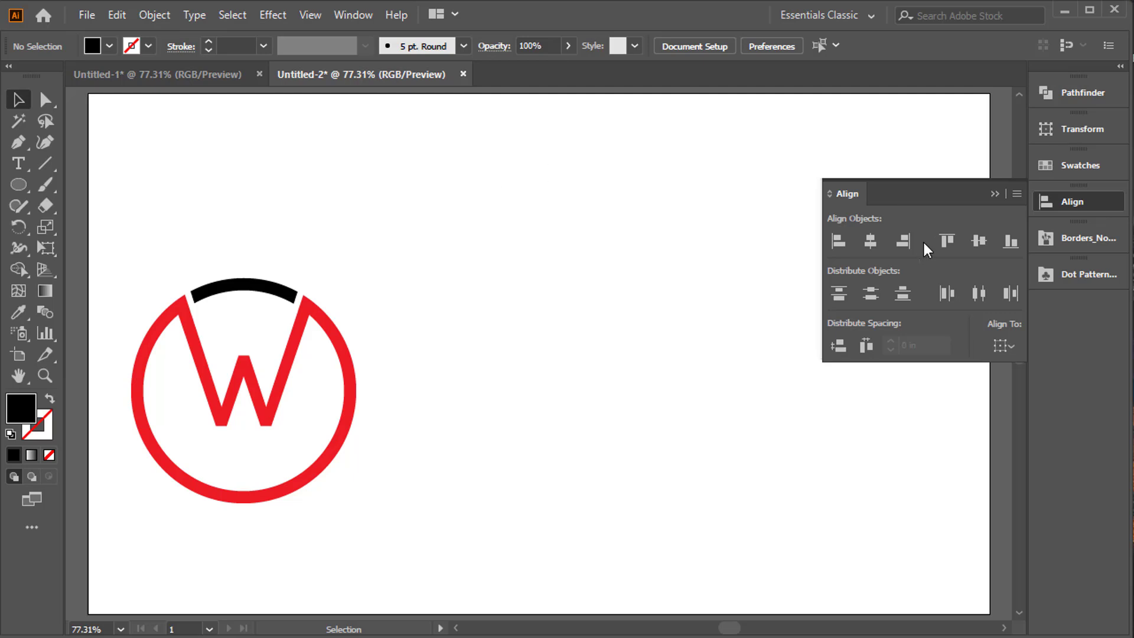
{"action": "left_click", "coordinate": [996, 192]}
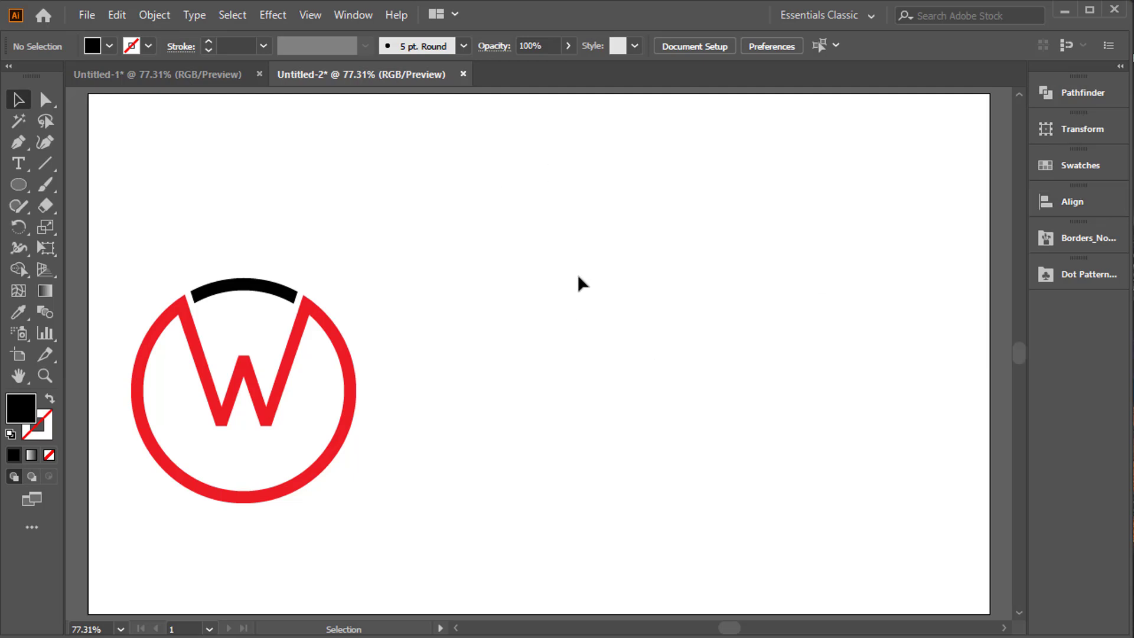
Duplicate the logo into the right part of the artboard and place a small black circle over the copy's W.
{"action": "left_click_drag", "start_coordinate": [157, 253], "coordinate": [337, 431]}
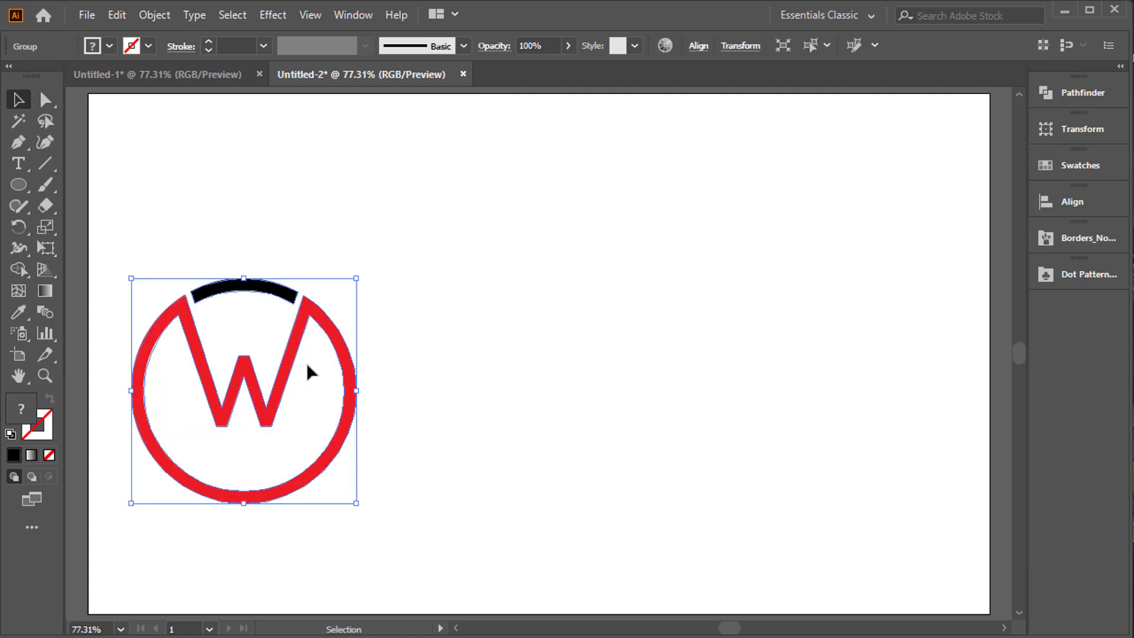
{"action": "left_click_drag", "start_coordinate": [282, 384], "coordinate": [809, 410]}
{"action": "left_click", "coordinate": [19, 184]}
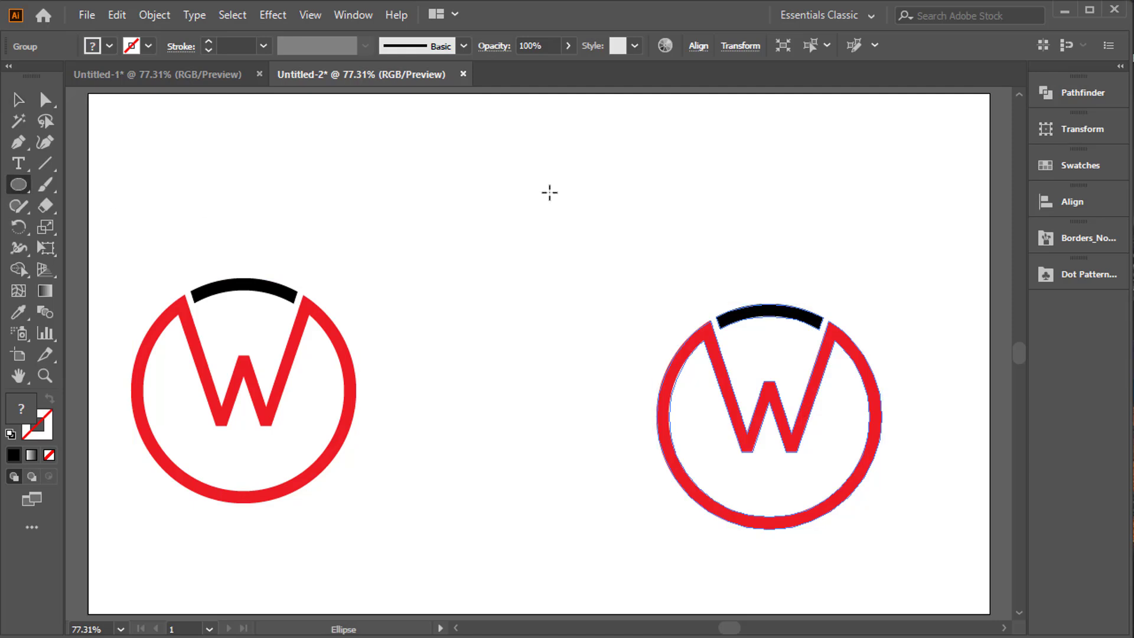
{"action": "left_click_drag", "start_coordinate": [549, 193], "coordinate": [595, 260]}
{"action": "key", "text": "v"}
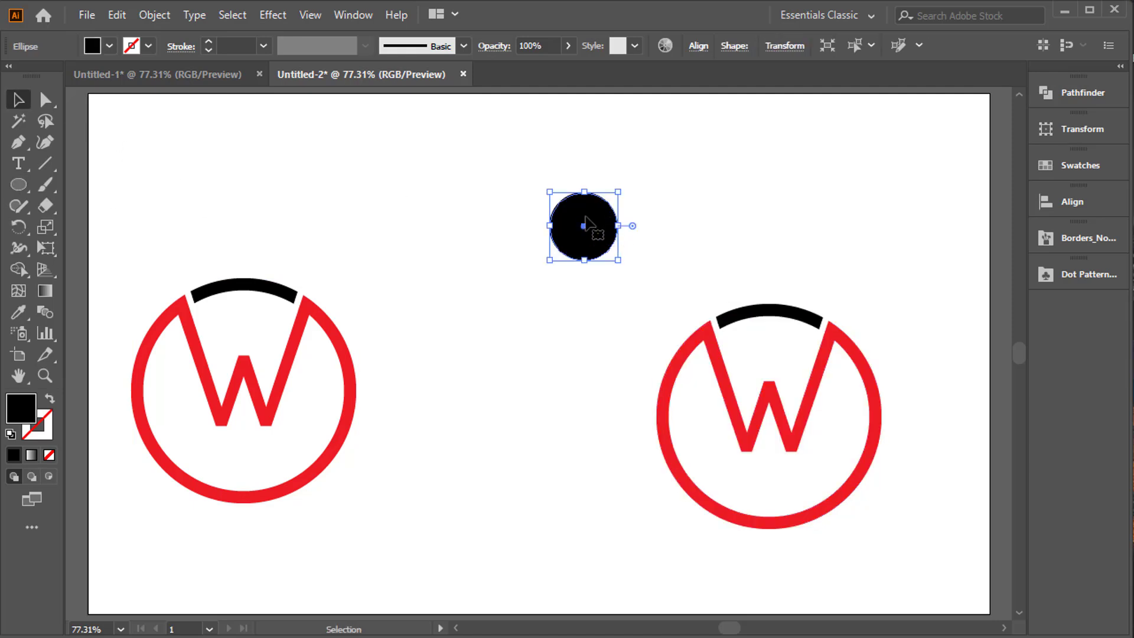
{"action": "left_click_drag", "start_coordinate": [587, 219], "coordinate": [794, 426]}
Align the black circle and the copied logo on their horizontal and vertical centres.
{"action": "left_click_drag", "start_coordinate": [650, 294], "coordinate": [876, 481]}
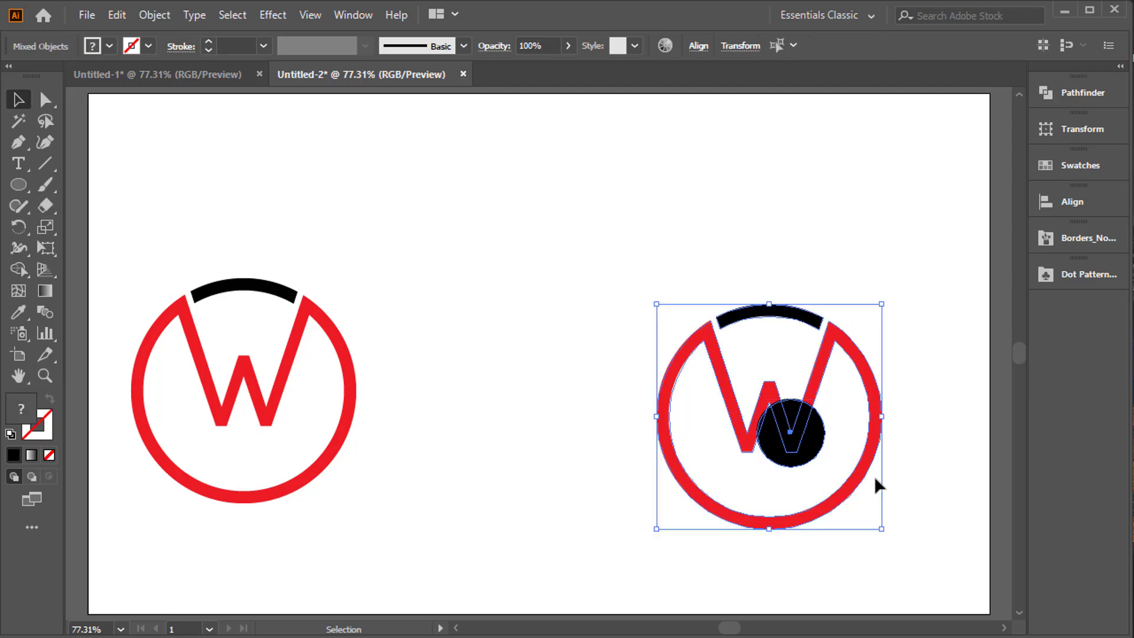
{"action": "left_click", "coordinate": [1072, 201]}
{"action": "left_click", "coordinate": [874, 241]}
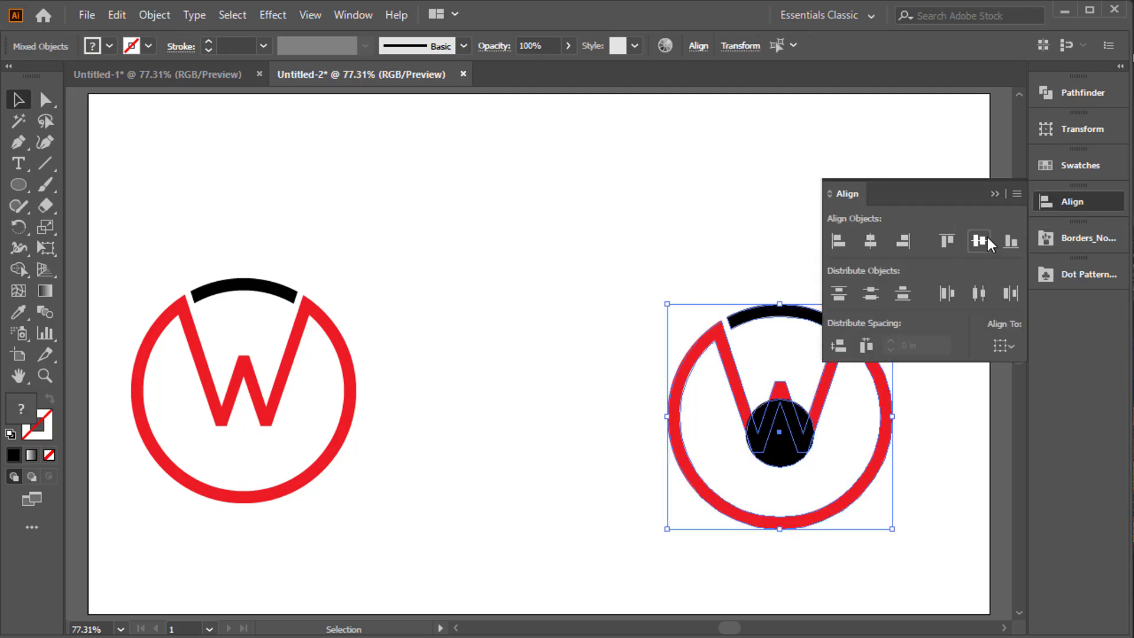
{"action": "left_click", "coordinate": [983, 241]}
{"action": "left_click", "coordinate": [995, 195]}
{"action": "left_click", "coordinate": [925, 286]}
Enlarge the black circle about its centre until it nearly fills the ring, leaving a thin even gap.
{"action": "left_click", "coordinate": [787, 416]}
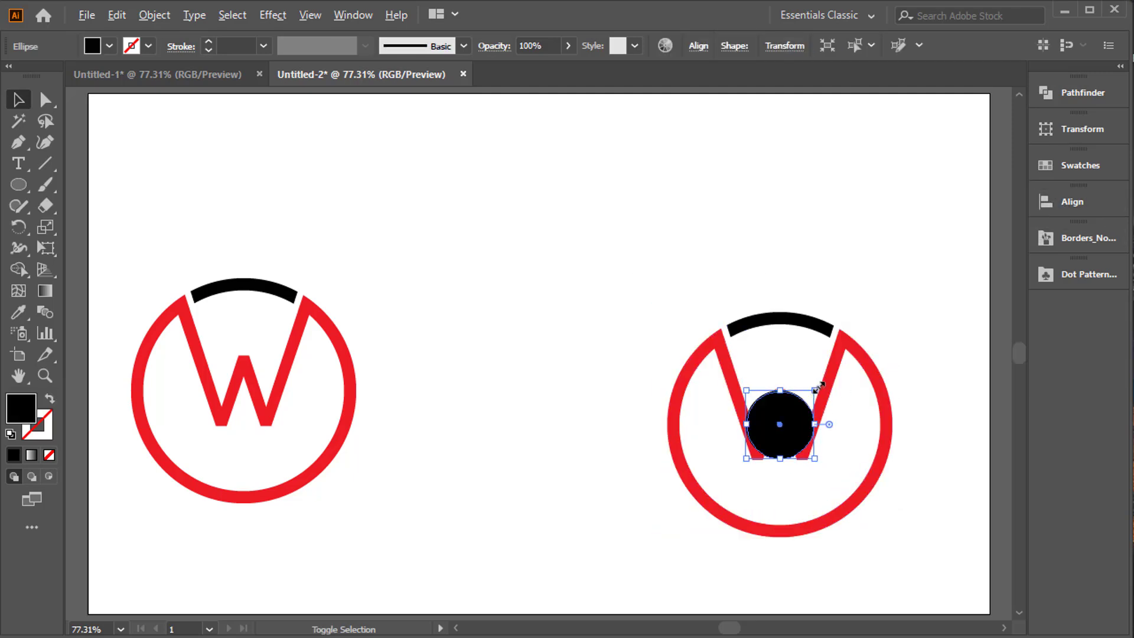
{"action": "left_click_drag", "start_coordinate": [820, 388], "coordinate": [866, 342]}
{"action": "key", "text": "ctrl+equal"}
{"action": "key", "text": "ctrl+equal"}
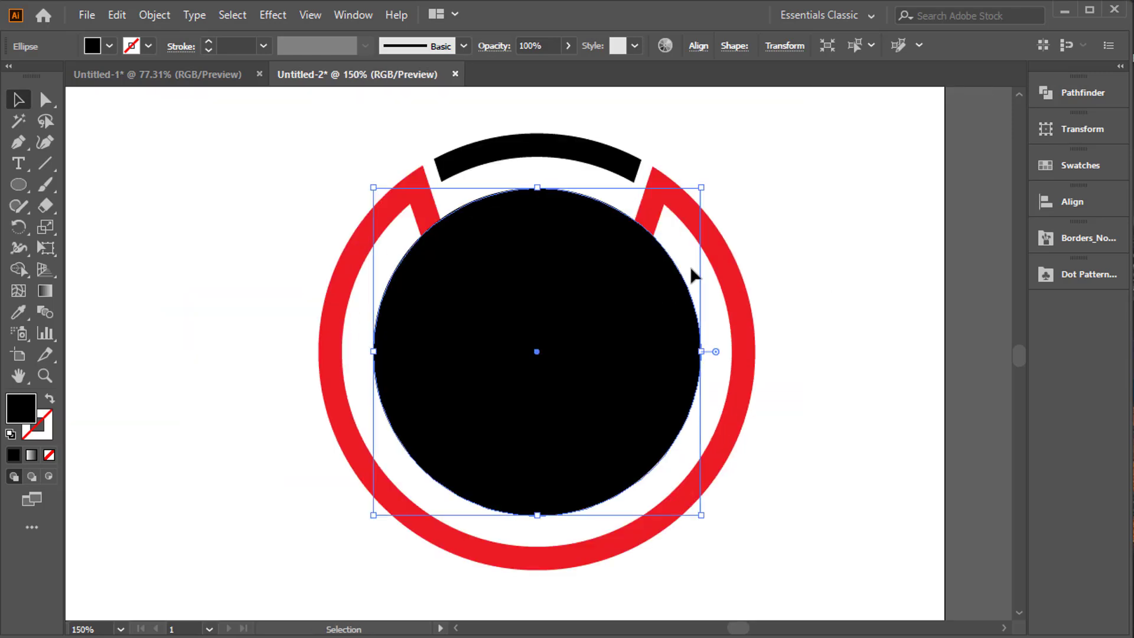
{"action": "left_click_drag", "start_coordinate": [702, 186], "coordinate": [754, 172]}
{"action": "left_click", "coordinate": [848, 178]}
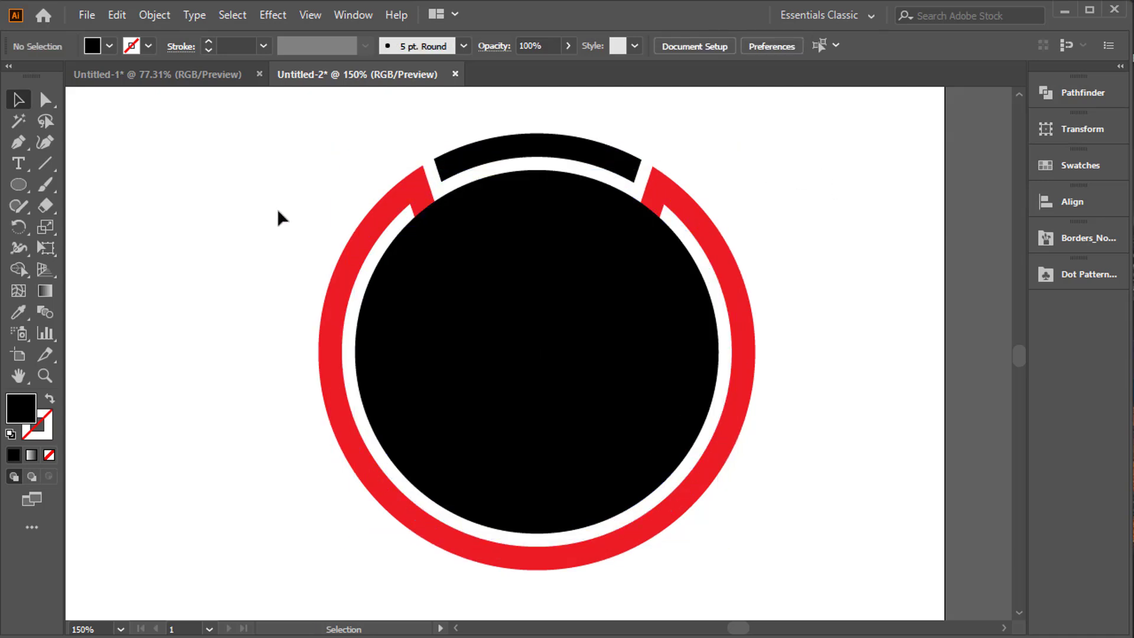
Divide the black circle and the copied logo where they overlap, and ungroup the resulting pieces.
{"action": "left_click_drag", "start_coordinate": [278, 201], "coordinate": [753, 490]}
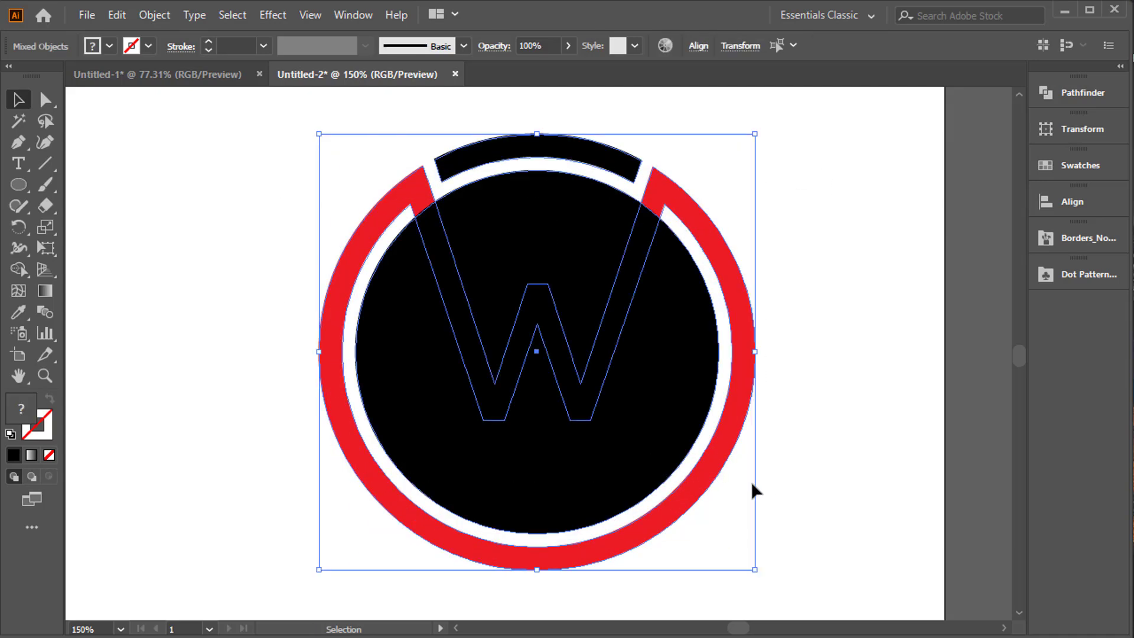
{"action": "right_click", "coordinate": [519, 241]}
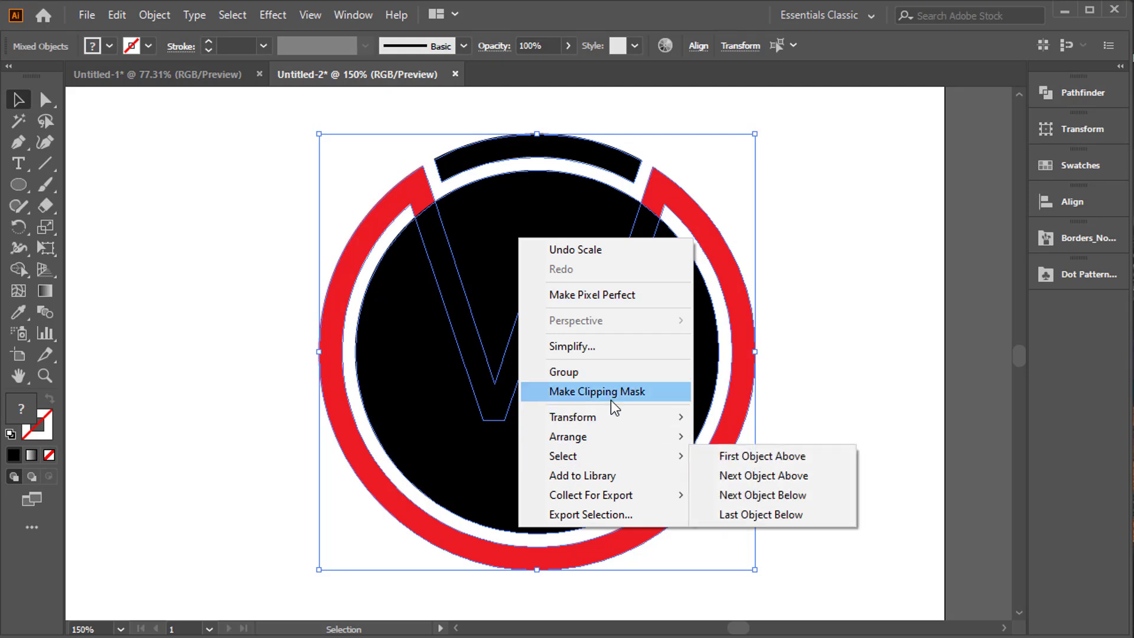
{"action": "left_click", "coordinate": [258, 167]}
{"action": "left_click_drag", "start_coordinate": [258, 173], "coordinate": [791, 484]}
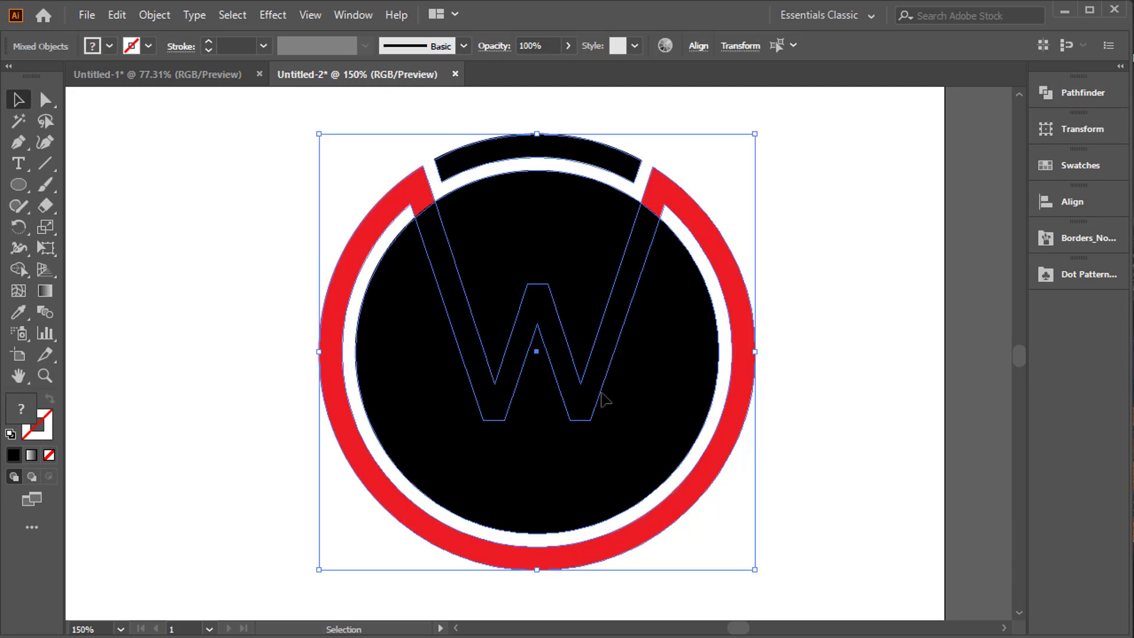
{"action": "right_click", "coordinate": [602, 384]}
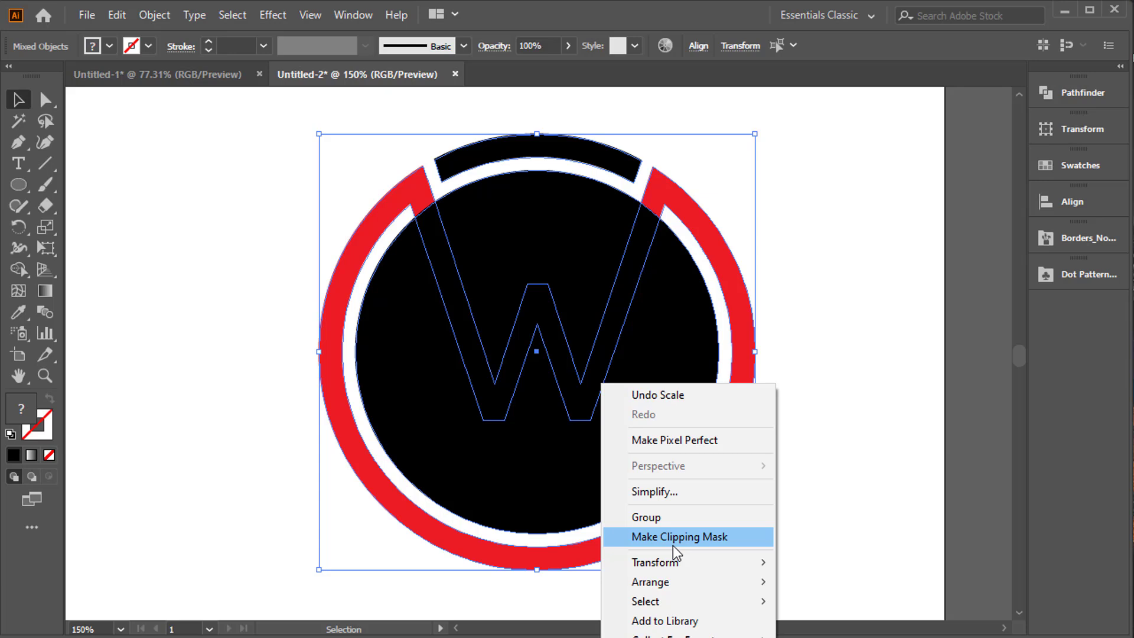
{"action": "left_click", "coordinate": [1076, 106]}
{"action": "left_click", "coordinate": [1076, 97]}
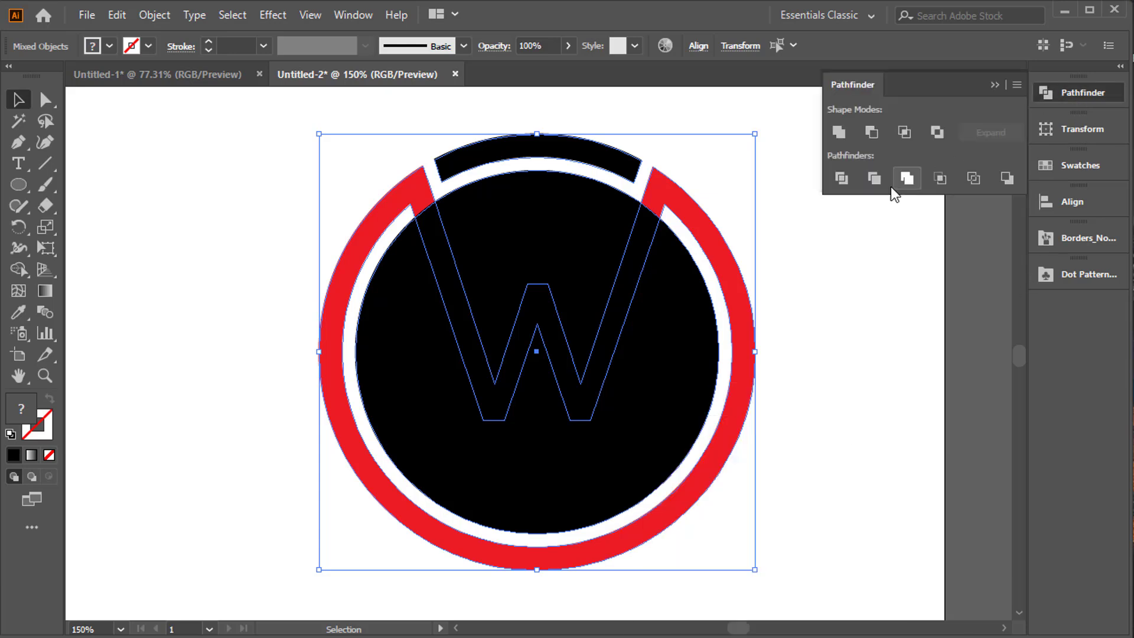
{"action": "left_click", "coordinate": [840, 179]}
{"action": "right_click", "coordinate": [537, 347]}
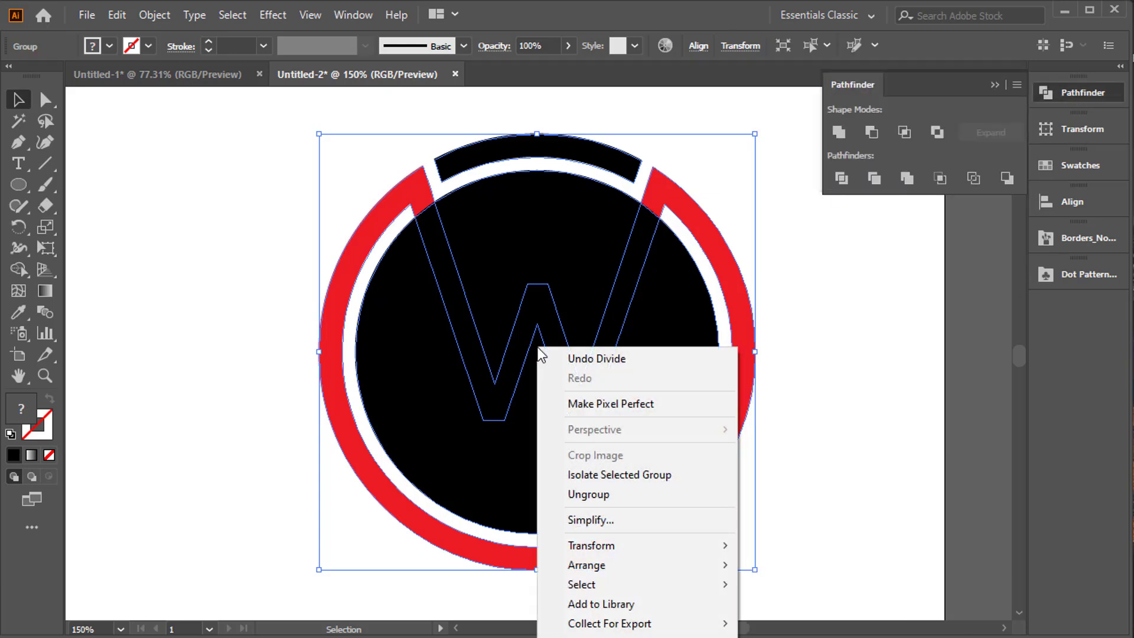
{"action": "left_click", "coordinate": [589, 494]}
{"action": "left_click", "coordinate": [854, 458]}
Fill the W piece inside the black circle with white and clear the selection.
{"action": "left_click", "coordinate": [594, 403]}
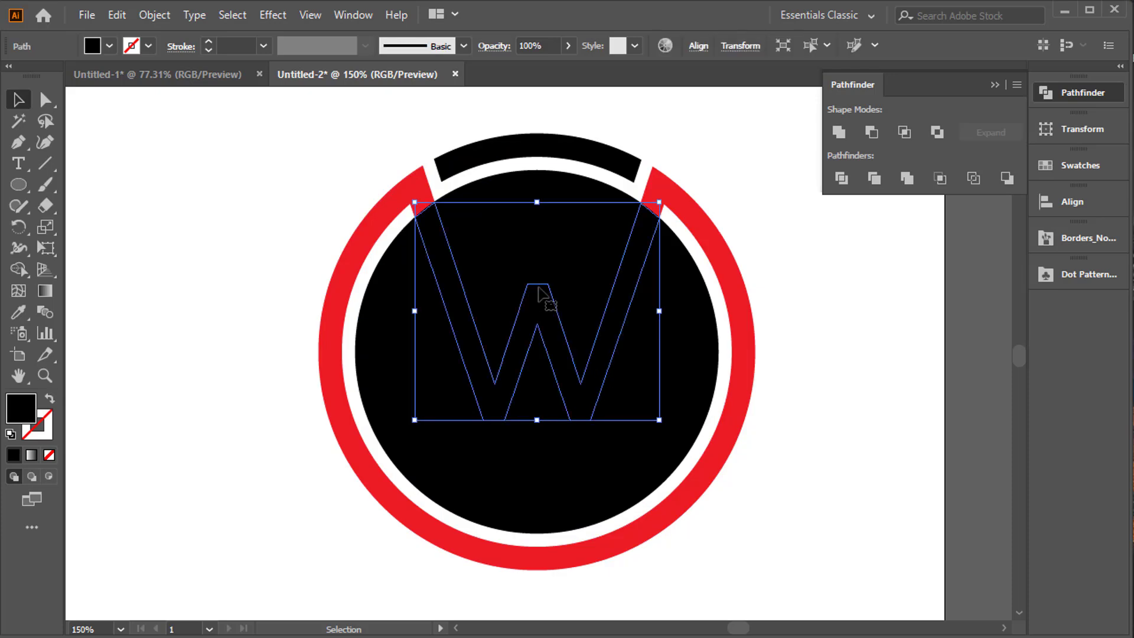
{"action": "left_click", "coordinate": [109, 45]}
{"action": "left_click", "coordinate": [56, 90]}
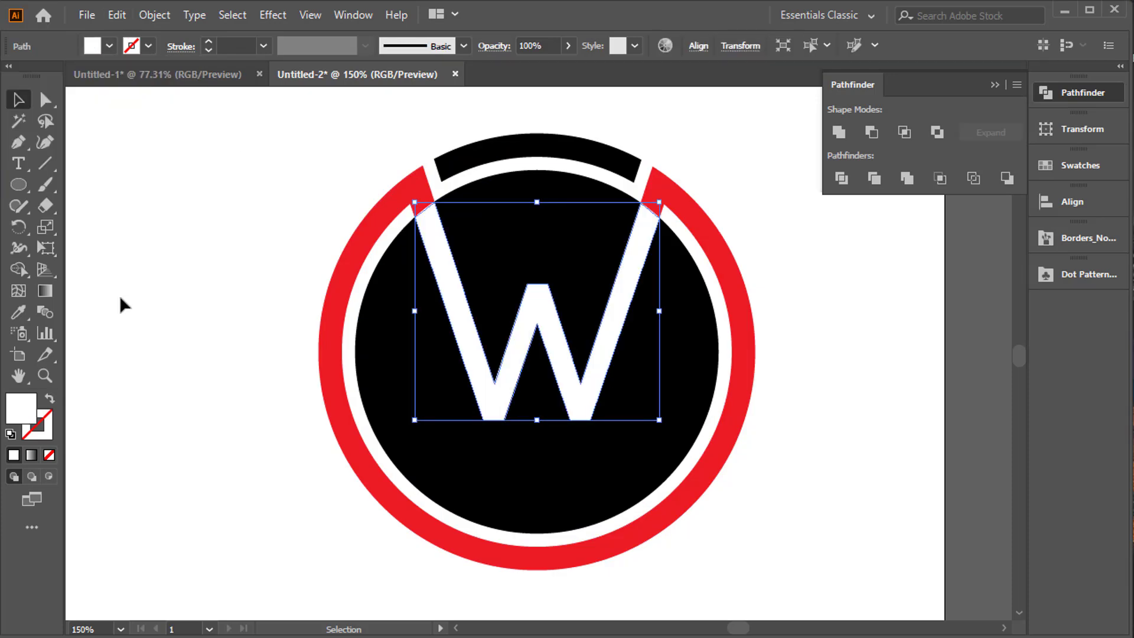
{"action": "left_click", "coordinate": [190, 340]}
Enlarge the whole black-circle version of the logo about its centre and collapse the Pathfinder panel.
{"action": "left_click_drag", "start_coordinate": [264, 166], "coordinate": [722, 451]}
{"action": "key", "text": "ctrl+0"}
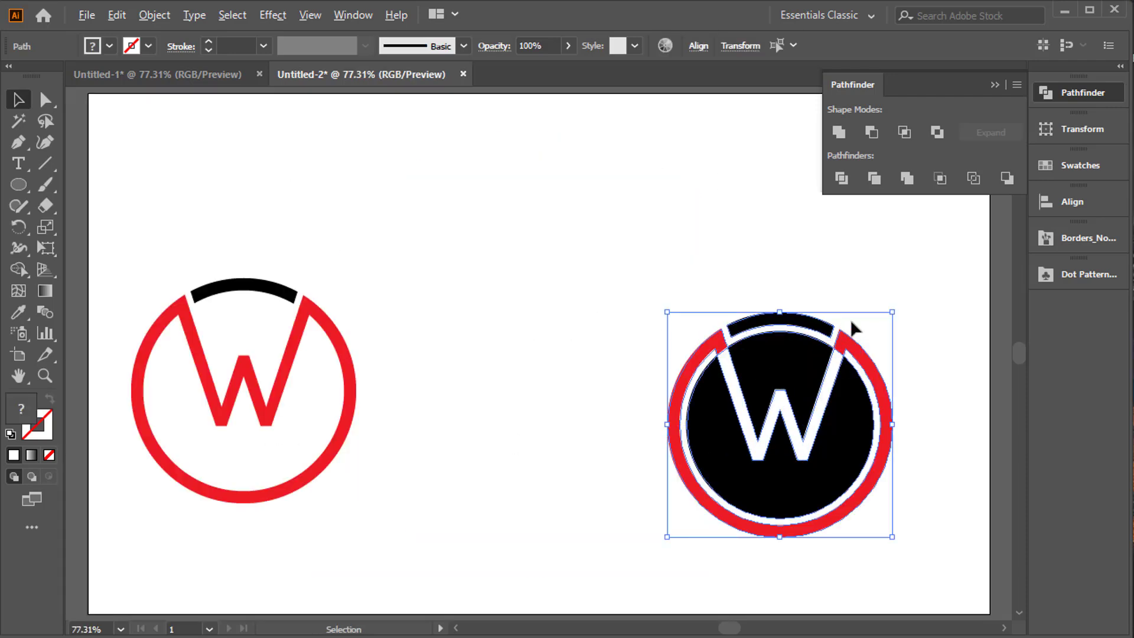
{"action": "left_click_drag", "start_coordinate": [894, 318], "coordinate": [945, 263]}
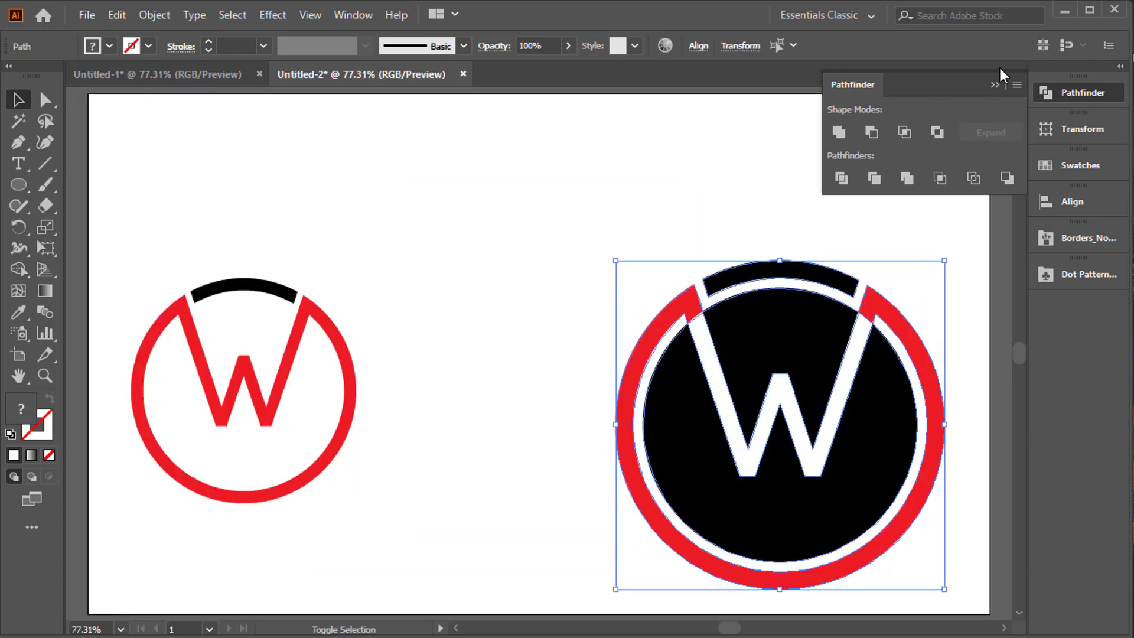
{"action": "left_click", "coordinate": [995, 85]}
Enlarge the original logo to about the size of the black-circle version and clear the selection.
{"action": "left_click_drag", "start_coordinate": [161, 244], "coordinate": [403, 549]}
{"action": "left_click_drag", "start_coordinate": [342, 524], "coordinate": [484, 559]}
{"action": "left_click", "coordinate": [562, 420]}
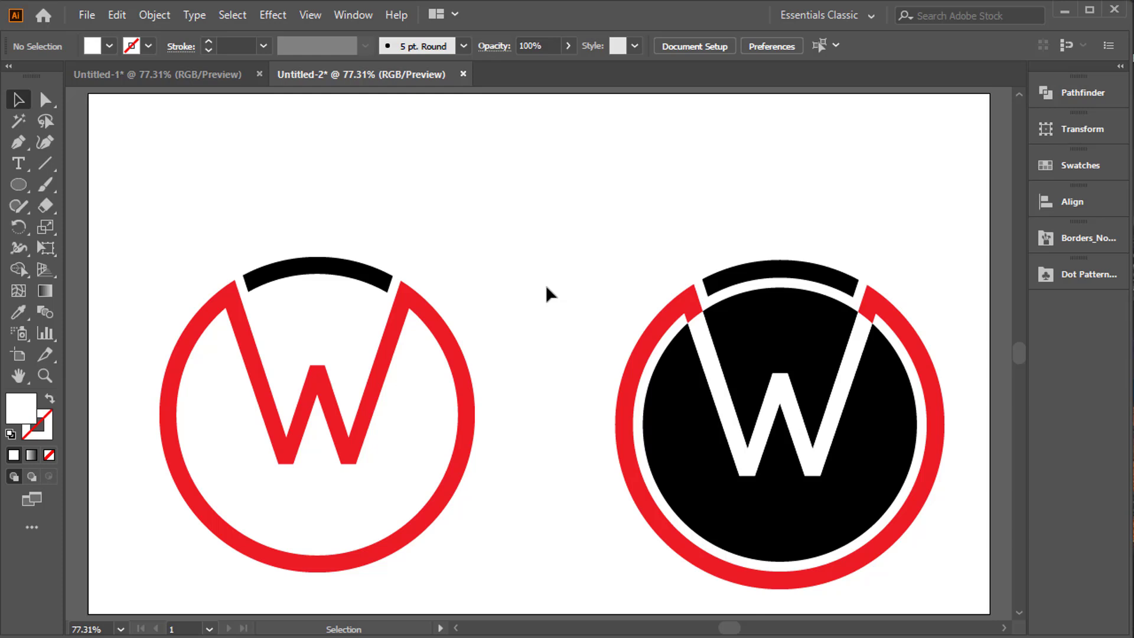
{"action": "left_click_drag", "start_coordinate": [241, 232], "coordinate": [425, 464]}
{"action": "left_click_drag", "start_coordinate": [584, 288], "coordinate": [673, 440]}
{"action": "left_click", "coordinate": [266, 122]}
Switch to the Untitled-1 document and undo its edits back to the star outlined with the green grass border brush.
{"action": "left_click", "coordinate": [221, 77]}
{"action": "key", "text": "ctrl+a"}
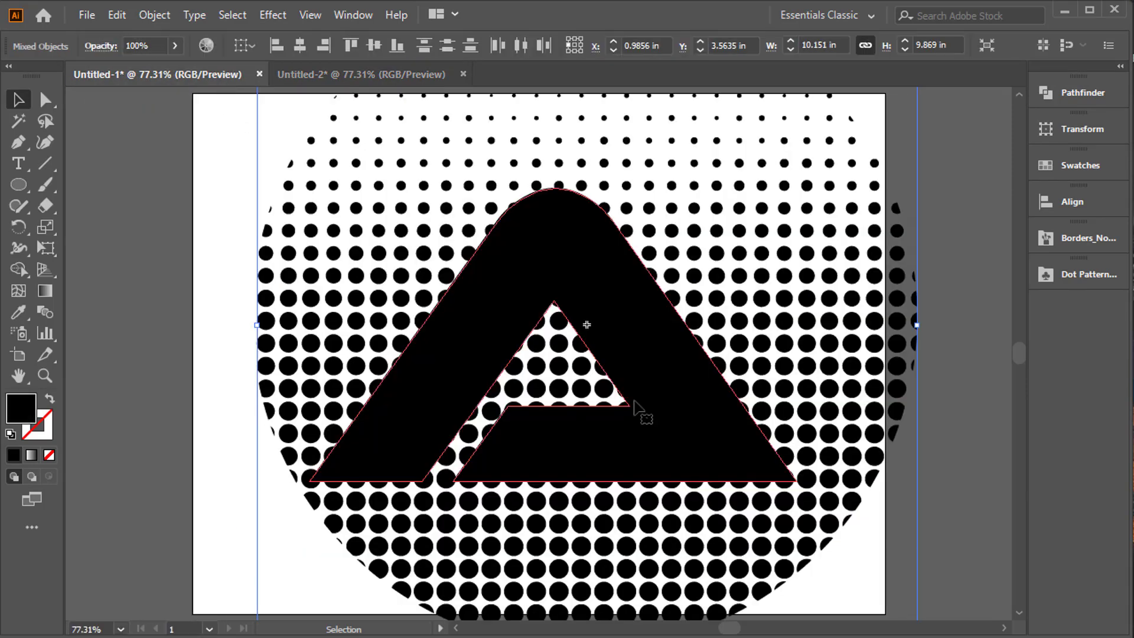
{"action": "left_click", "coordinate": [342, 80]}
{"action": "left_click", "coordinate": [198, 71]}
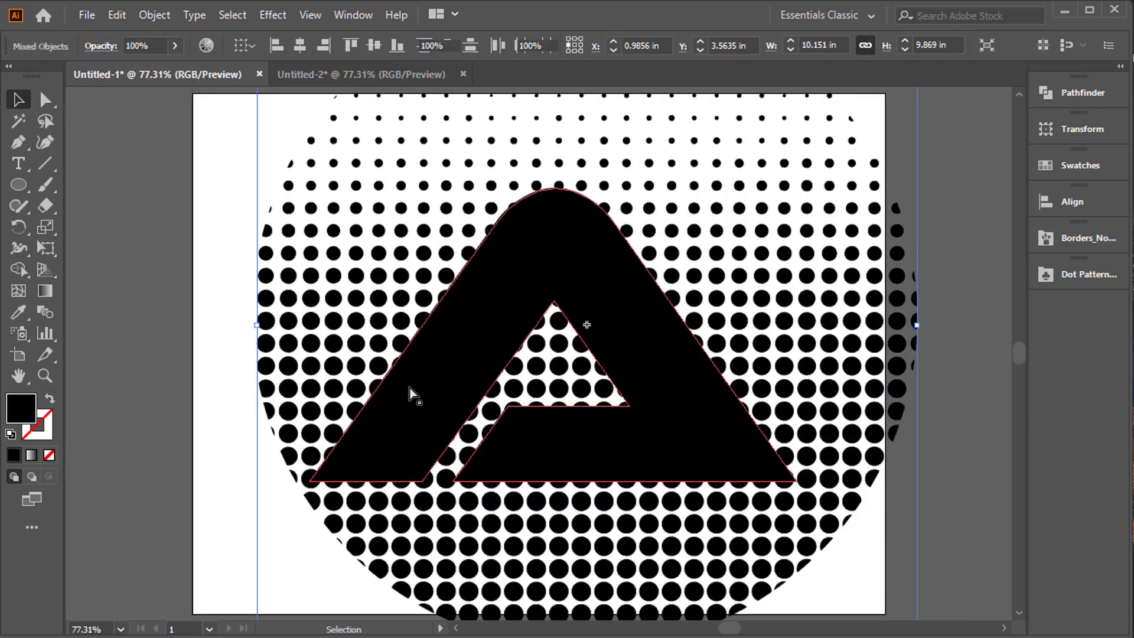
{"action": "key", "text": "ctrl+z"}
{"action": "key", "text": "ctrl+z"}
{"action": "key", "text": "ctrl+z"}
{"action": "key", "text": "ctrl+z"}
{"action": "key", "text": "ctrl+z"}
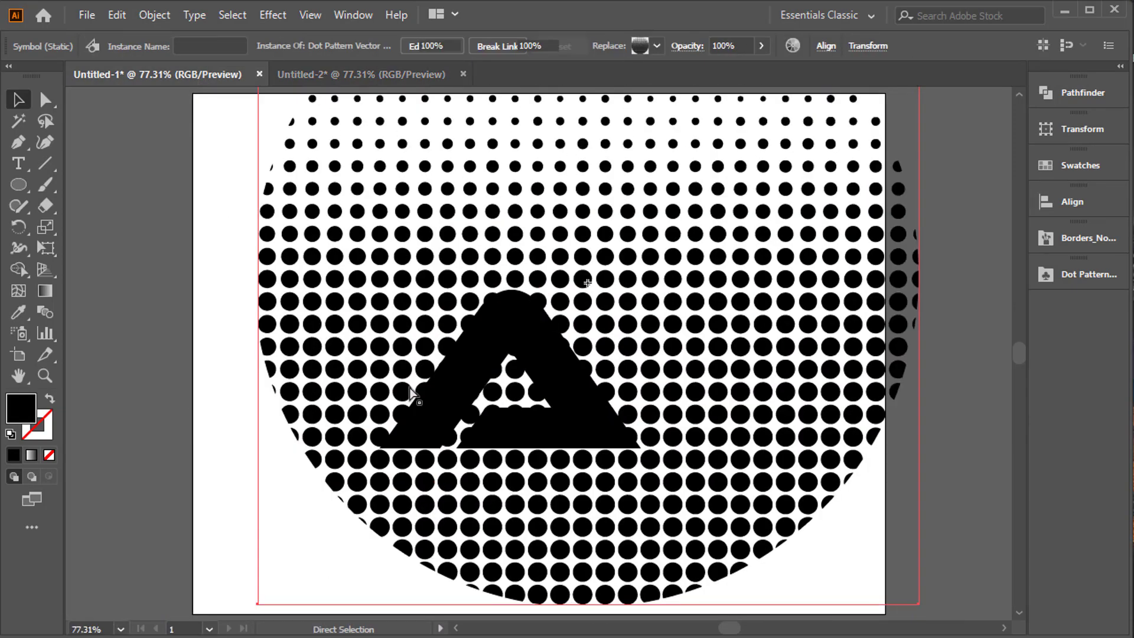
{"action": "key", "text": "ctrl+z"}
{"action": "key", "text": "ctrl+z"}
{"action": "key", "text": "ctrl+z"}
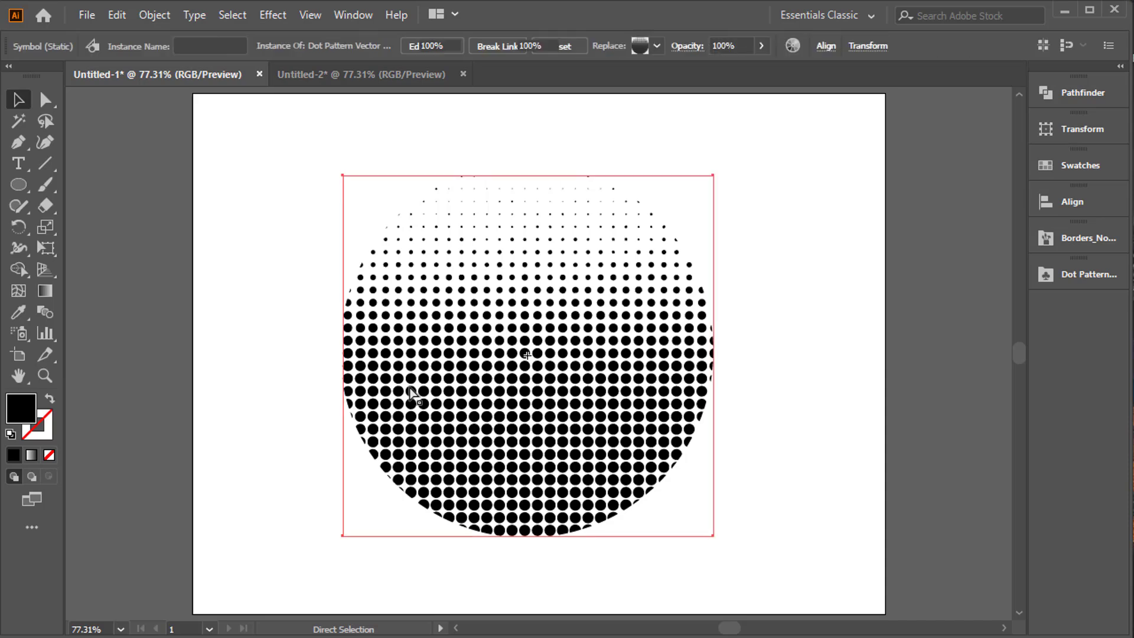
{"action": "key", "text": "ctrl+z"}
{"action": "key", "text": "ctrl+z"}
{"action": "key", "text": "ctrl+z"}
{"action": "key", "text": "ctrl+z"}
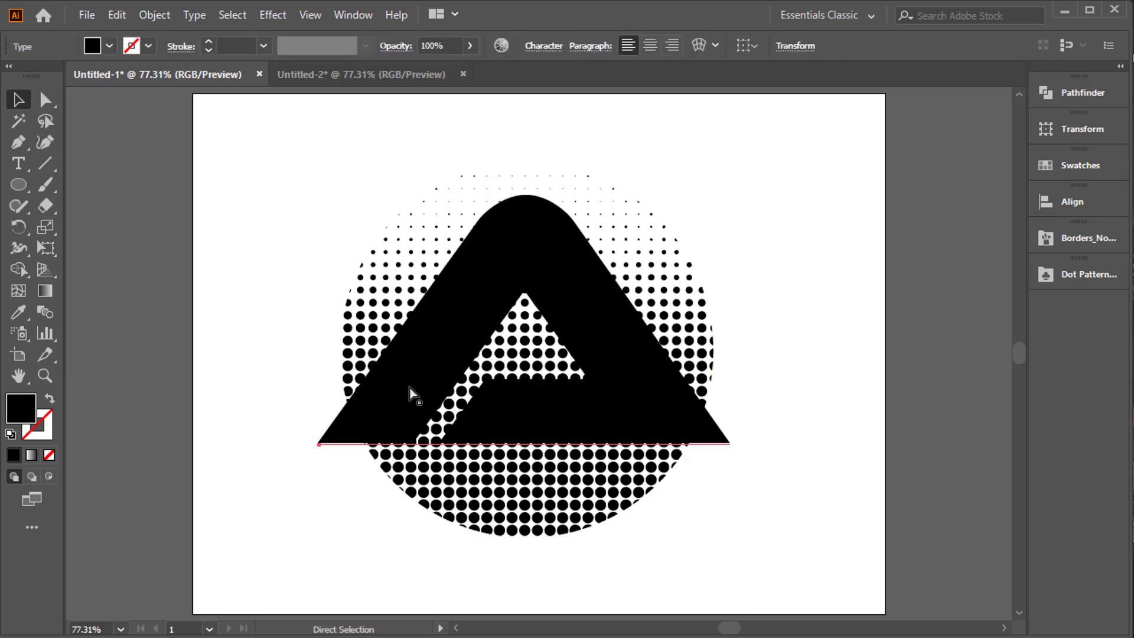
{"action": "key", "text": "ctrl+z"}
{"action": "key", "text": "ctrl+z"}
{"action": "key", "text": "ctrl+z"}
{"action": "key", "text": "ctrl+z"}
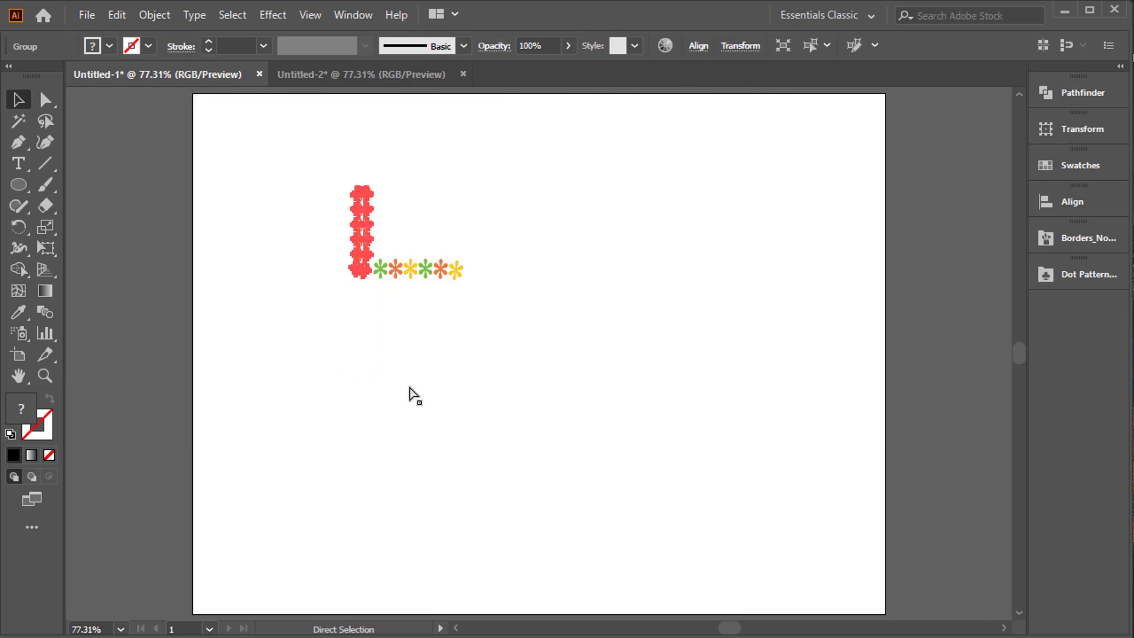
{"action": "key", "text": "ctrl+z"}
{"action": "key", "text": "ctrl+z"}
{"action": "key", "text": "ctrl+z"}
{"action": "key", "text": "ctrl+z"}
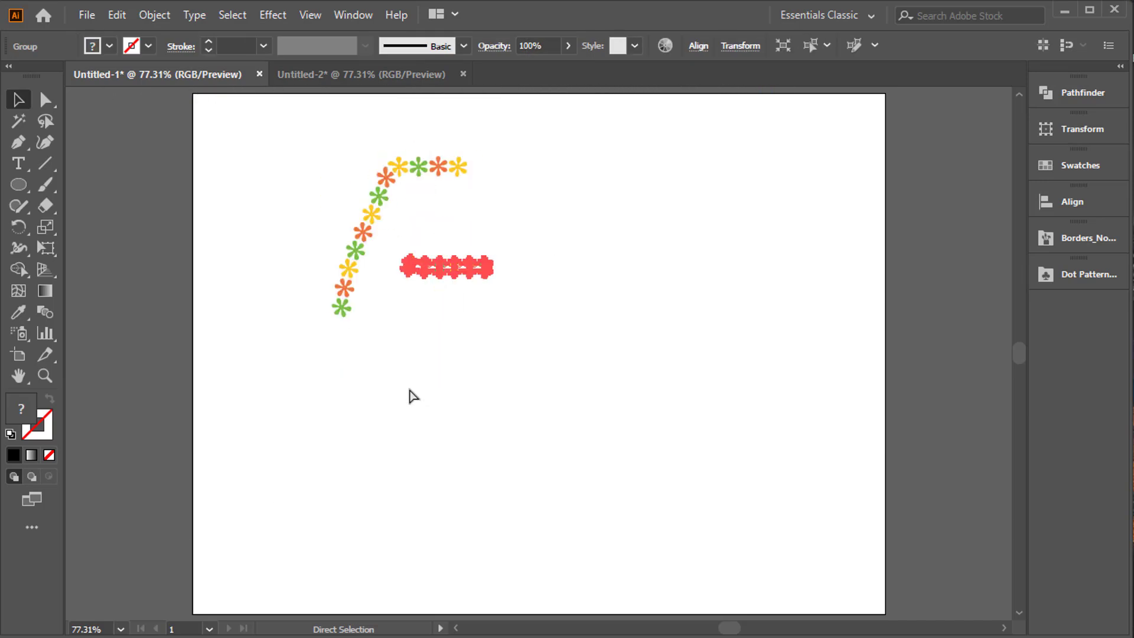
{"action": "key", "text": "ctrl+z"}
{"action": "key", "text": "ctrl+z"}
{"action": "key", "text": "ctrl+z"}
{"action": "key", "text": "ctrl+z"}
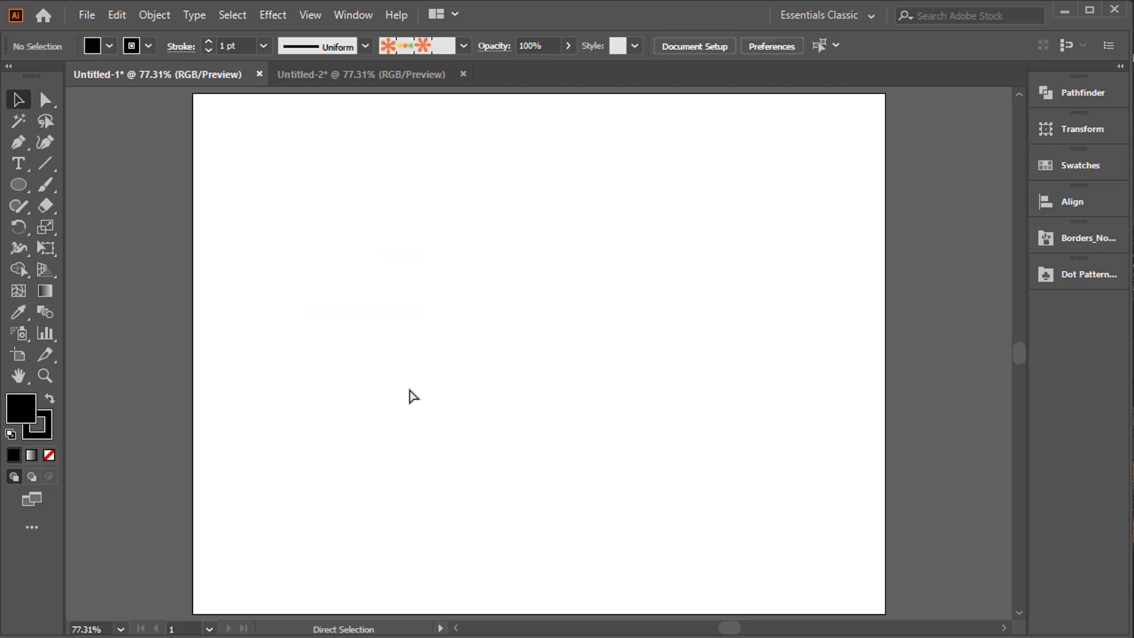
{"action": "key", "text": "ctrl+z"}
{"action": "key", "text": "ctrl+z"}
{"action": "key", "text": "ctrl+z"}
{"action": "key", "text": "ctrl+z"}
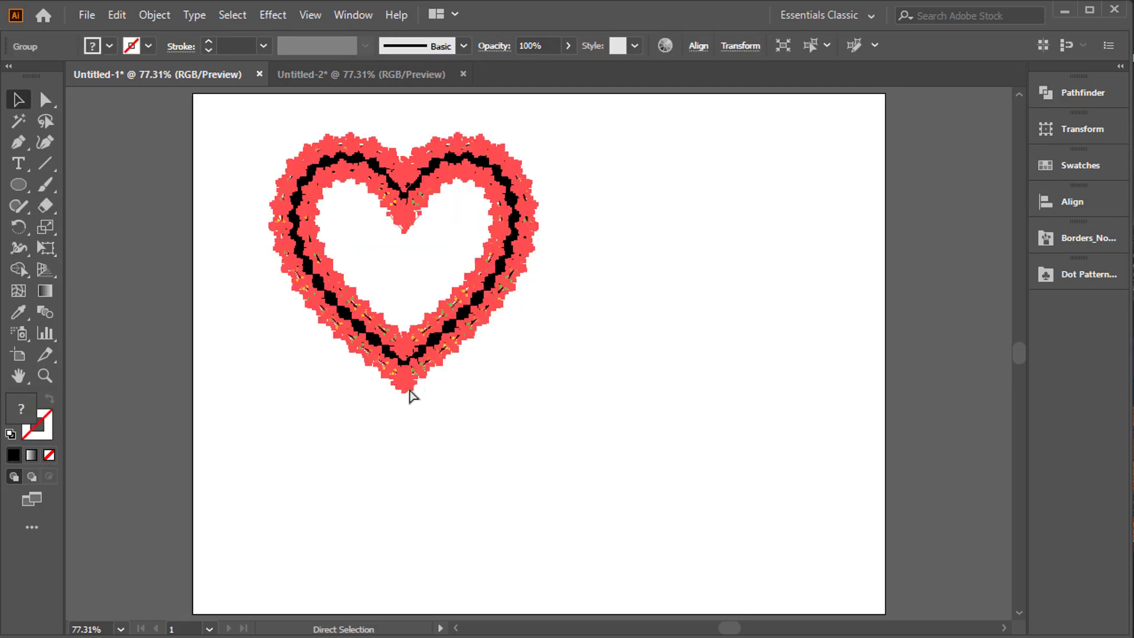
{"action": "key", "text": "ctrl+z"}
{"action": "key", "text": "ctrl+z"}
{"action": "key", "text": "ctrl+z"}
{"action": "key", "text": "ctrl+z"}
{"action": "key", "text": "ctrl+z"}
{"action": "key", "text": "ctrl+z"}
{"action": "key", "text": "ctrl+z"}
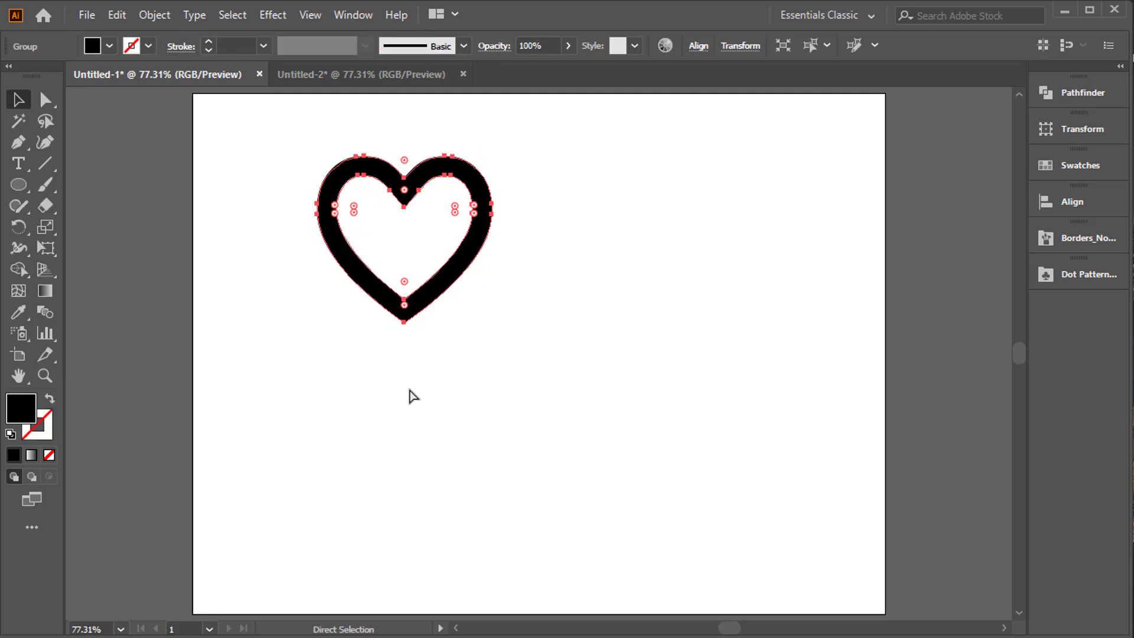
{"action": "key", "text": "ctrl+z"}
{"action": "key", "text": "ctrl+z"}
{"action": "key", "text": "ctrl+z"}
{"action": "key", "text": "ctrl+z"}
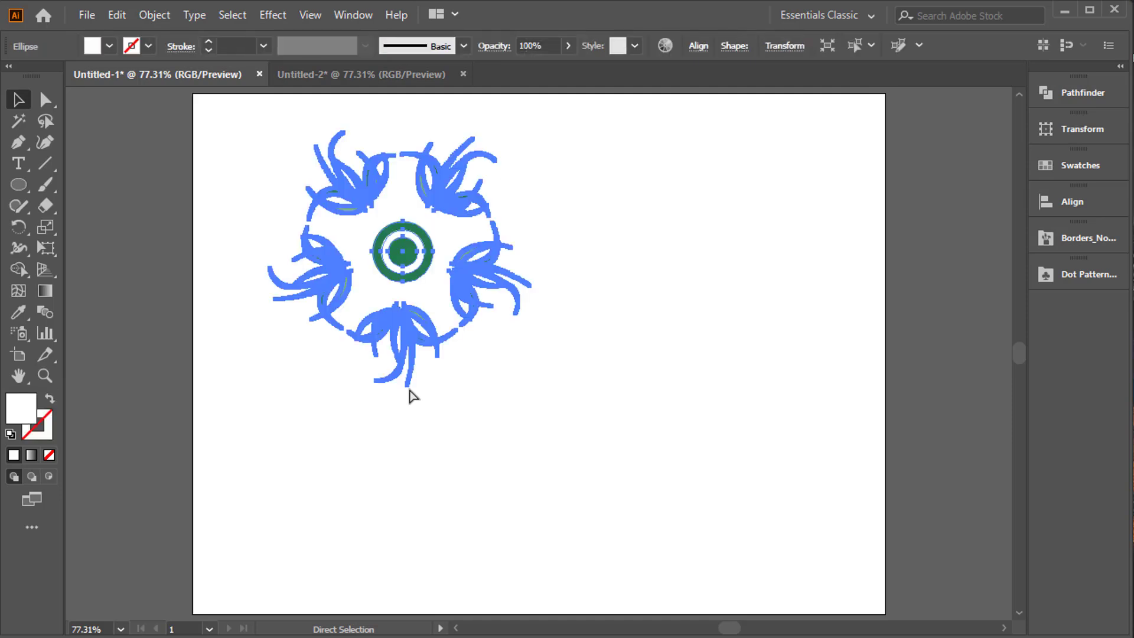
{"action": "key", "text": "ctrl+z"}
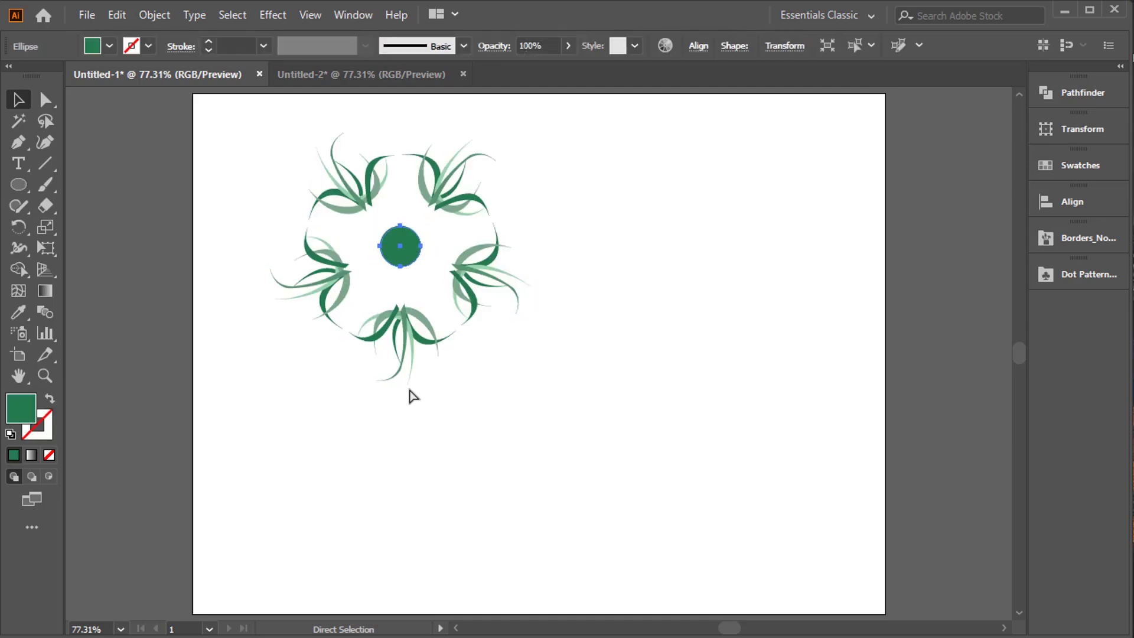
{"action": "key", "text": "ctrl+z"}
{"action": "key", "text": "ctrl+z"}
{"action": "key", "text": "ctrl+z"}
{"action": "key", "text": "ctrl+z"}
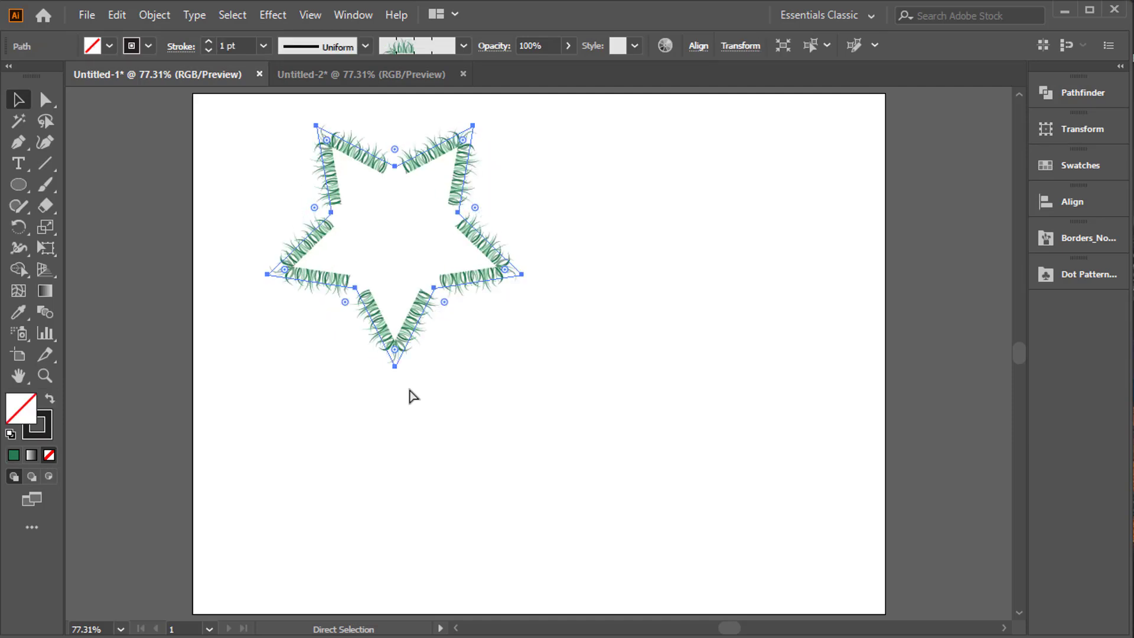
Enlarge the grass-bordered star, move it to the middle of the artboard, and clear the selection.
{"action": "key", "text": "v"}
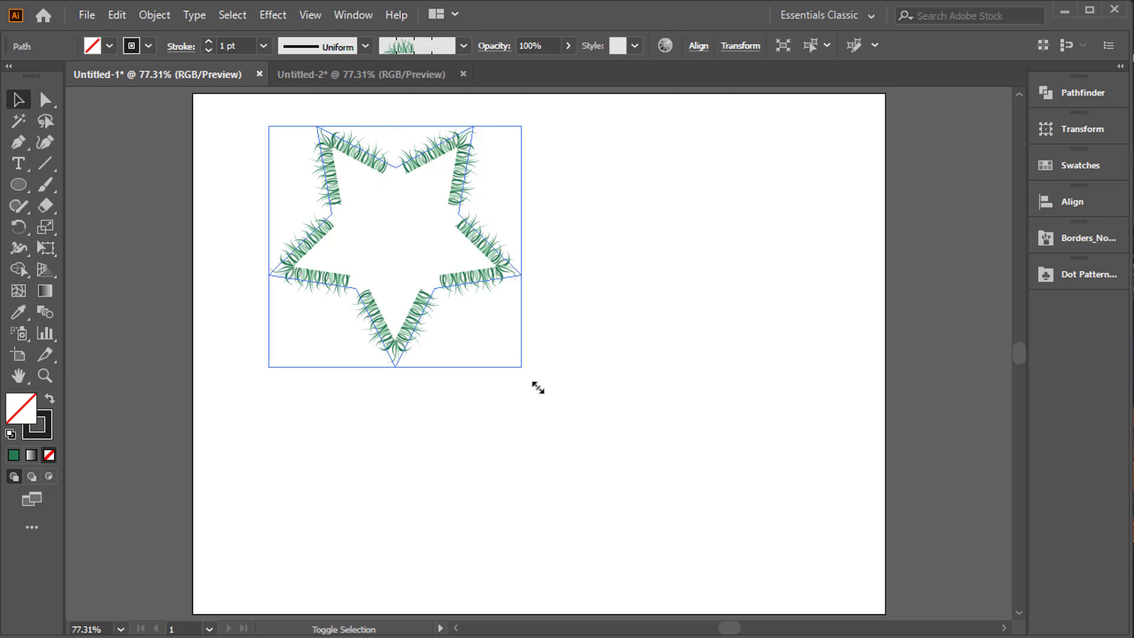
{"action": "left_click_drag", "start_coordinate": [521, 367], "coordinate": [589, 432]}
{"action": "left_click_drag", "start_coordinate": [536, 318], "coordinate": [643, 415]}
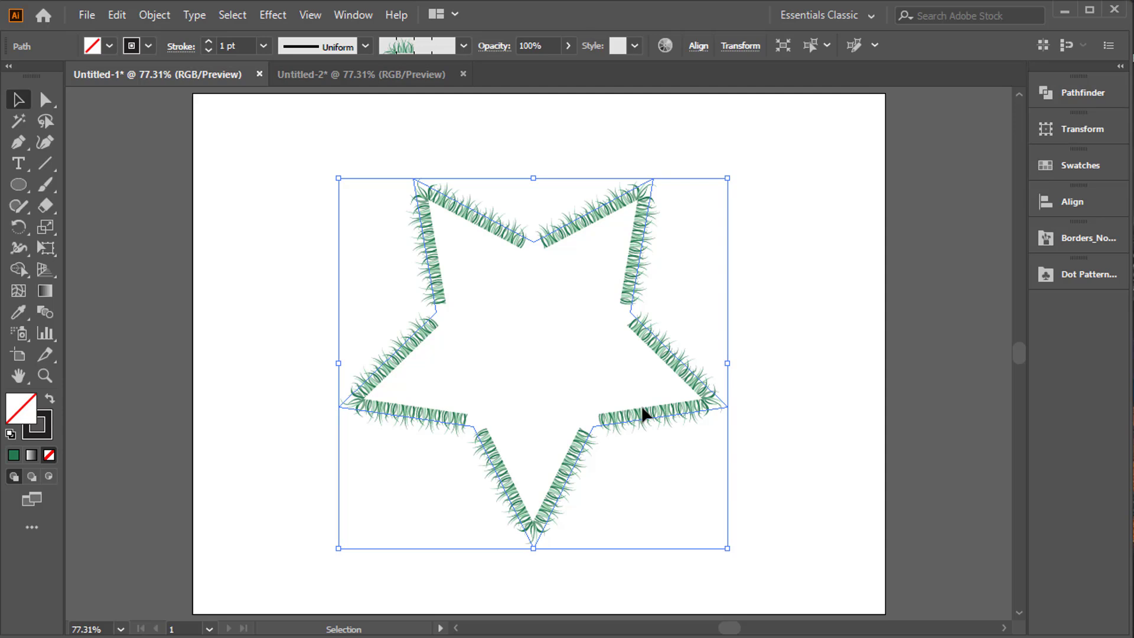
{"action": "left_click", "coordinate": [861, 313]}
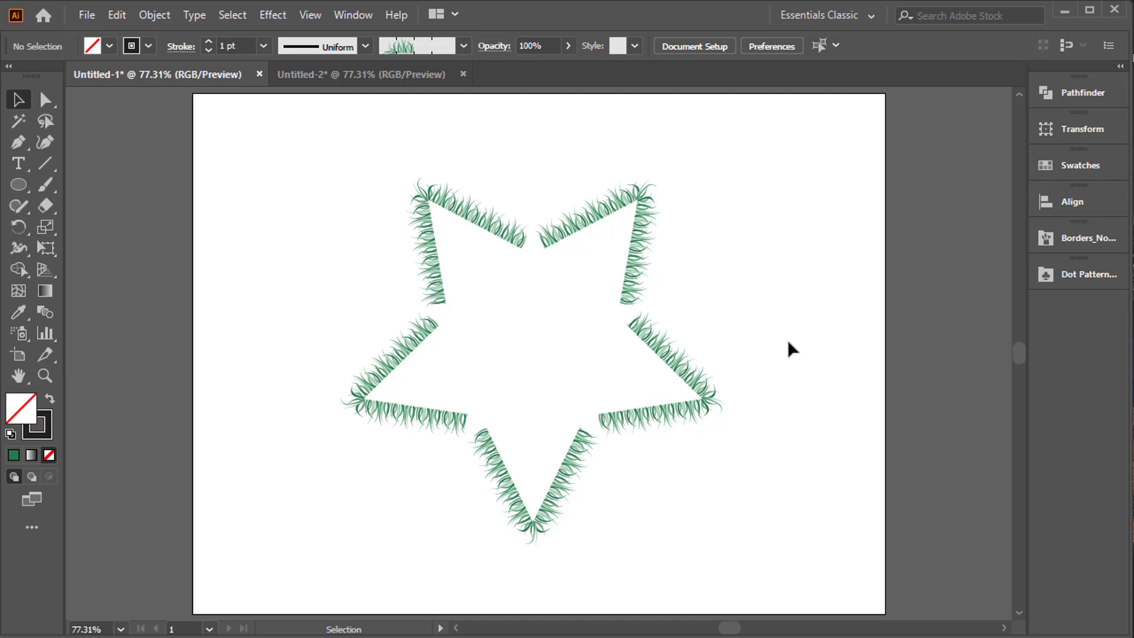